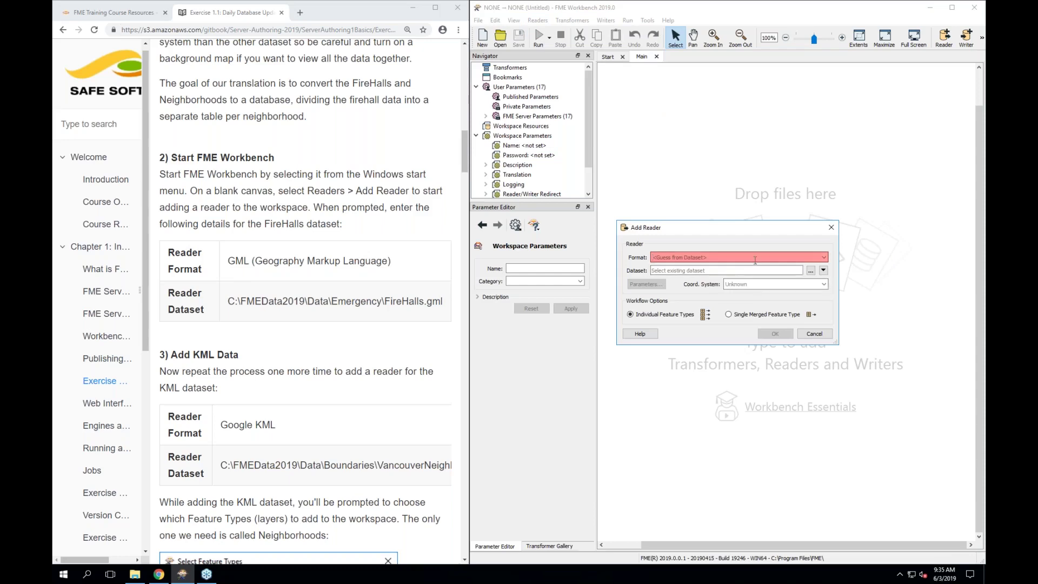
Choose GML (Geography Markup Language) as the new reader's format and browse for its dataset
left_click(751, 257)
type("gml")
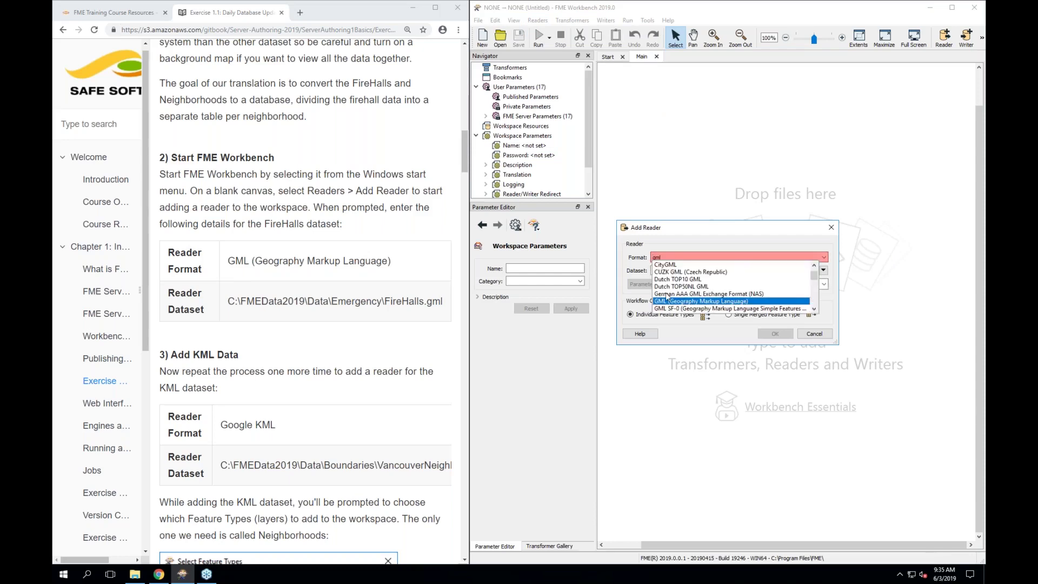
key("Escape")
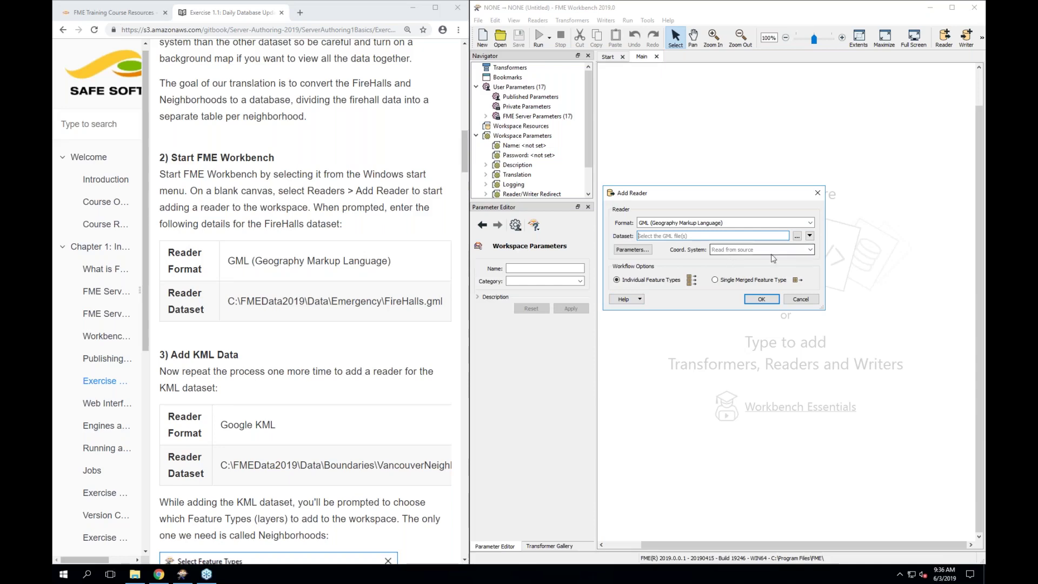
left_click(797, 236)
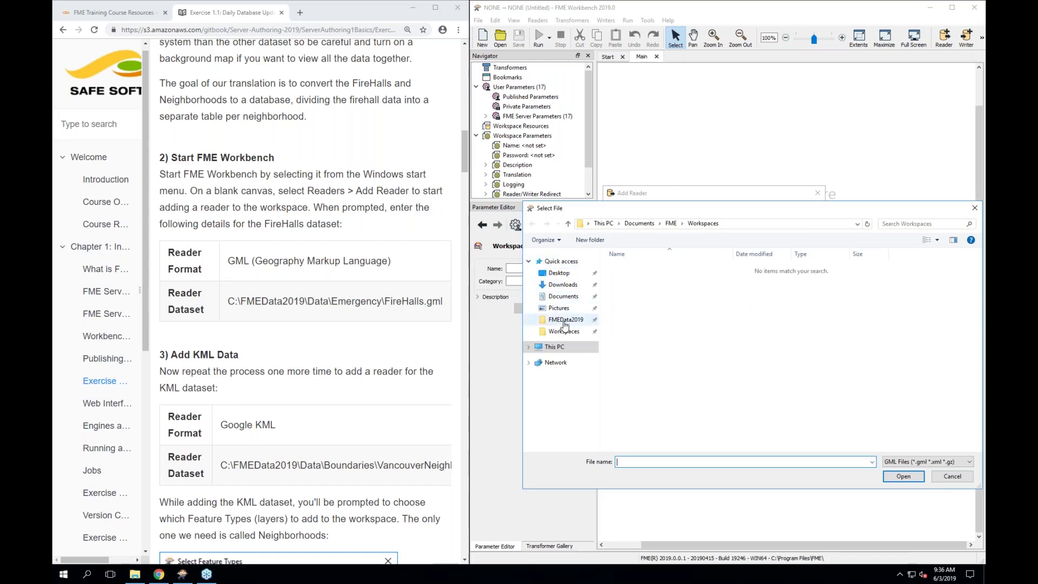
Use C:\FMEData2019\Data\Emergency\FireHalls.gml as the dataset and confirm the GML reader
left_click(565, 320)
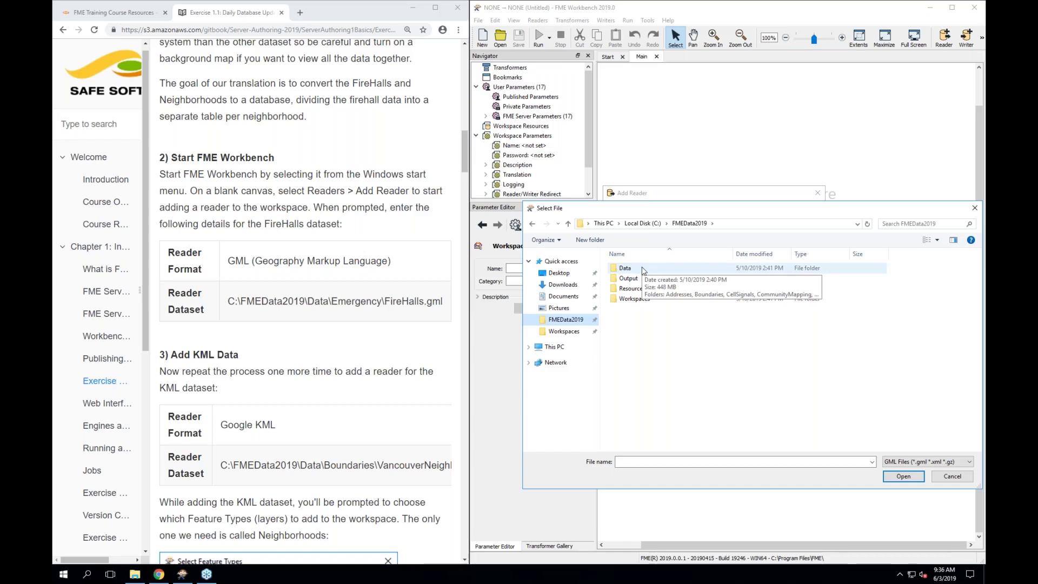
double_click(625, 268)
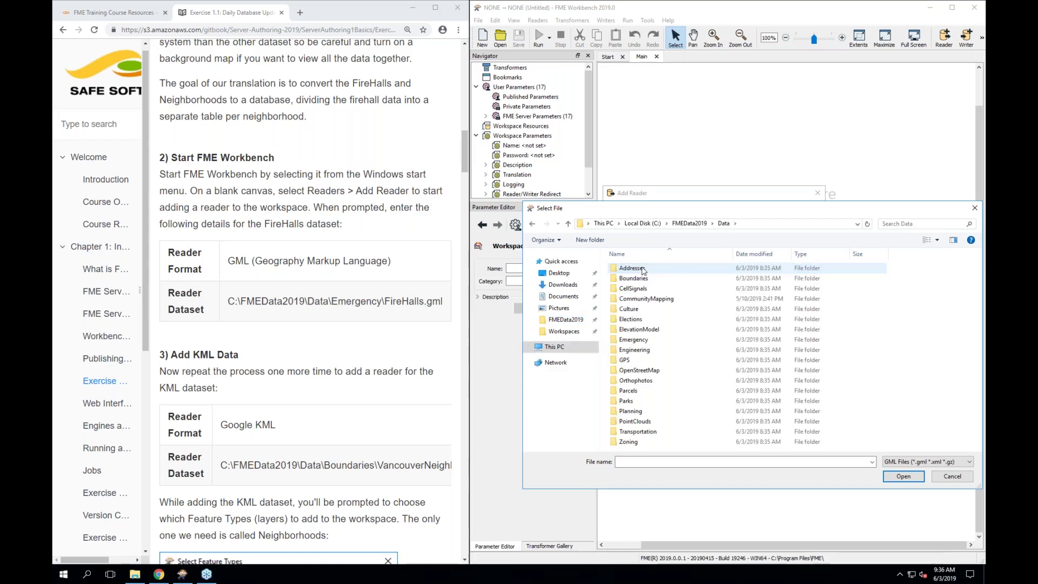
double_click(633, 340)
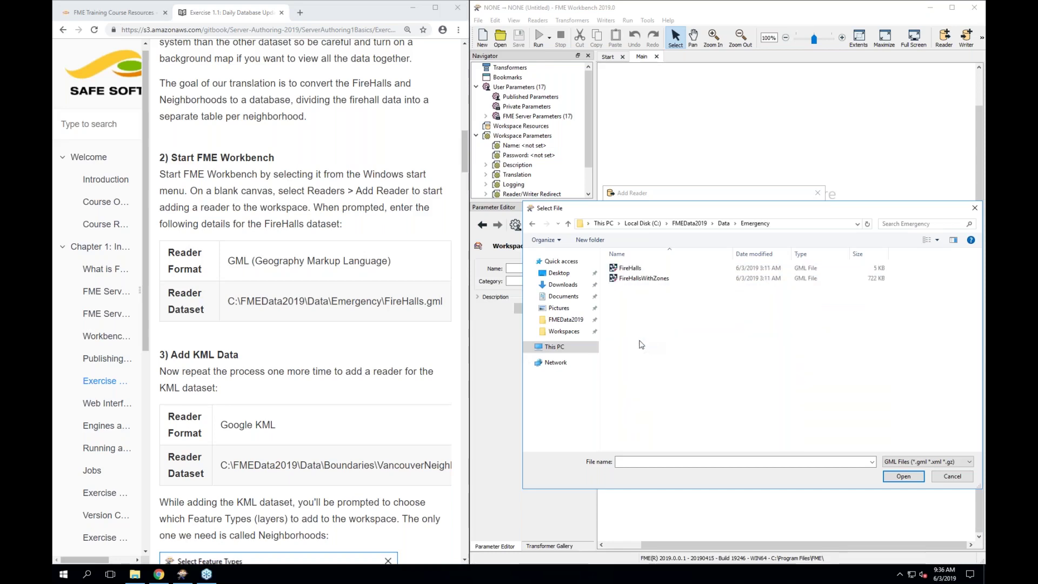
left_click(634, 269)
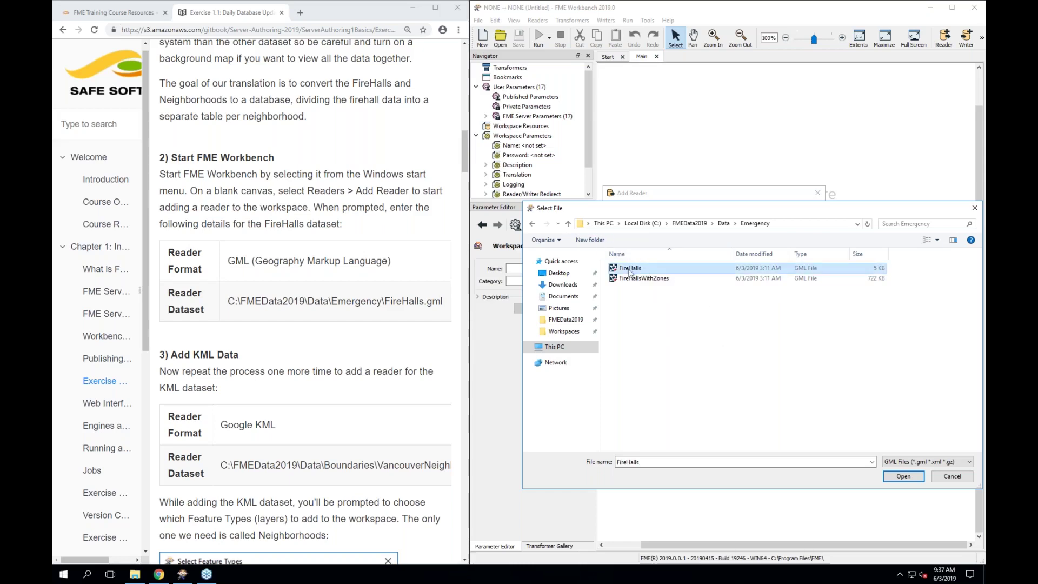
double_click(629, 270)
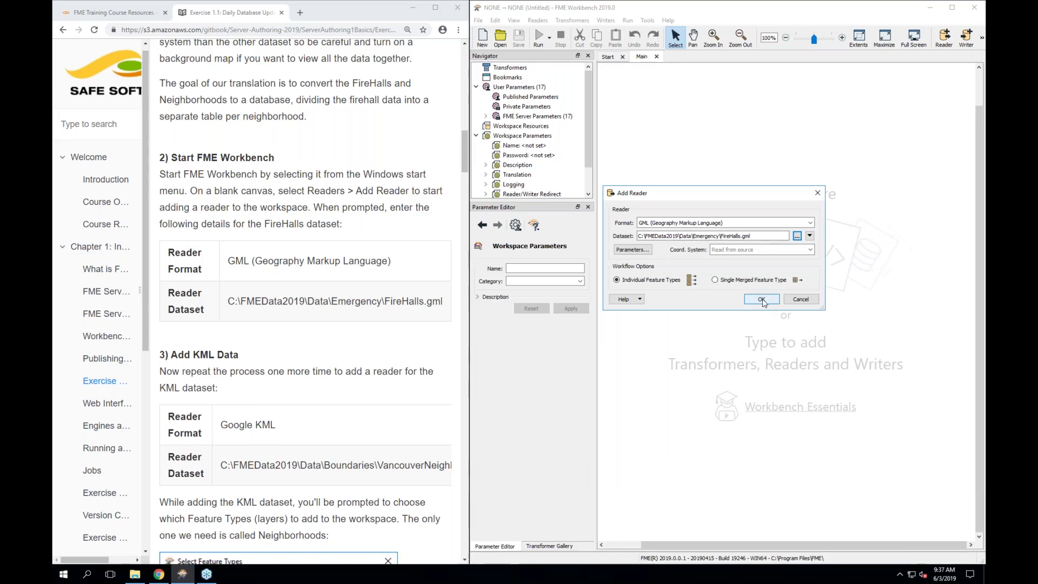
left_click(762, 300)
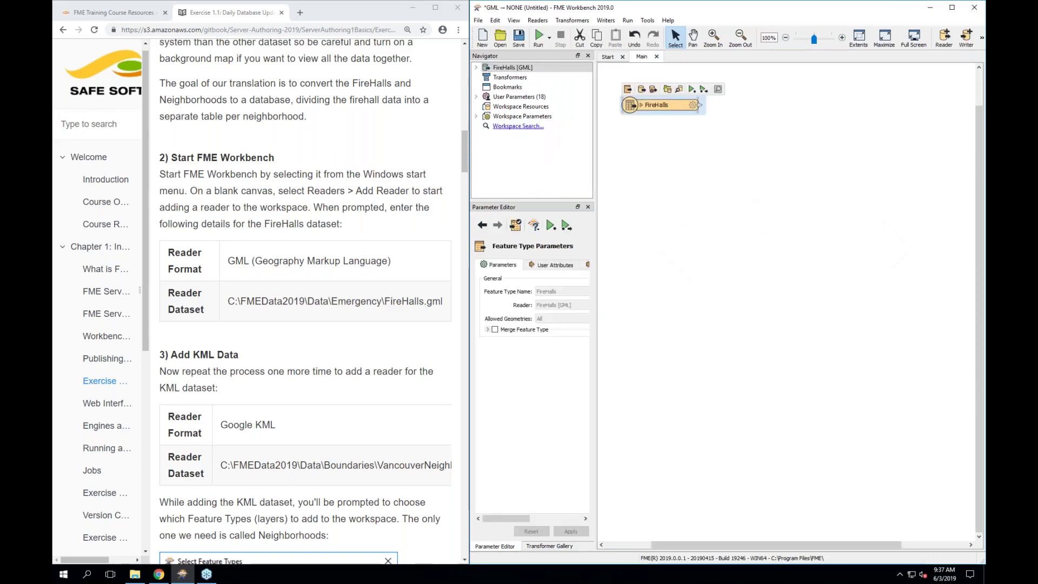
Expand and collapse the FireHalls attribute list, then bring up the Readers menu
left_click(670, 118)
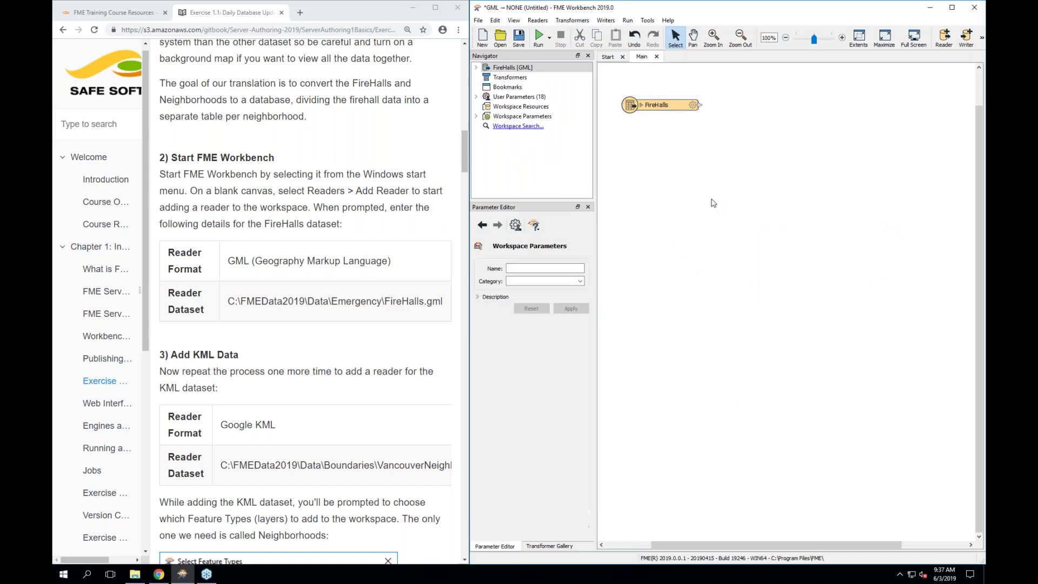
left_click(641, 106)
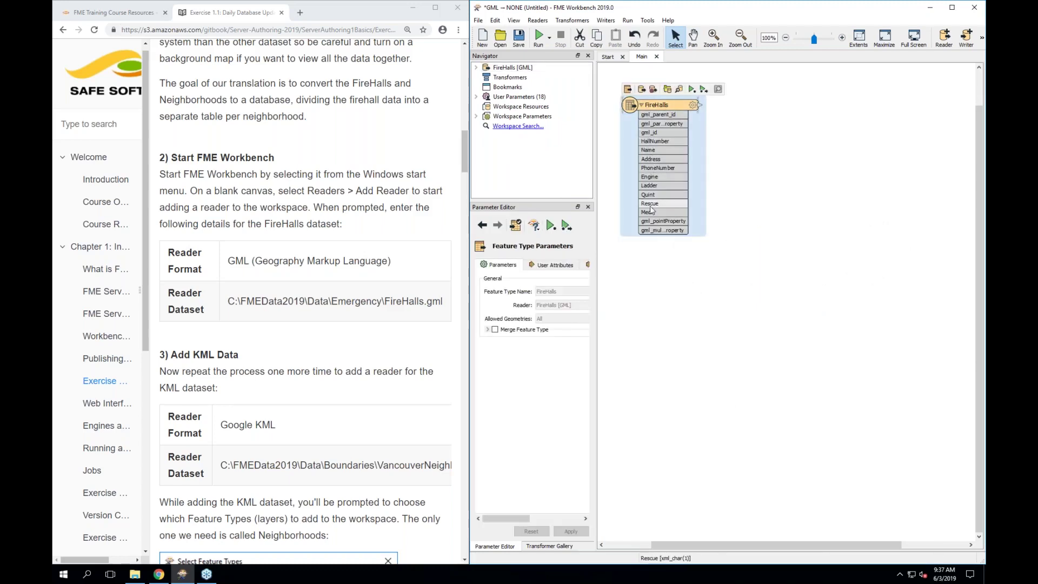
left_click(641, 104)
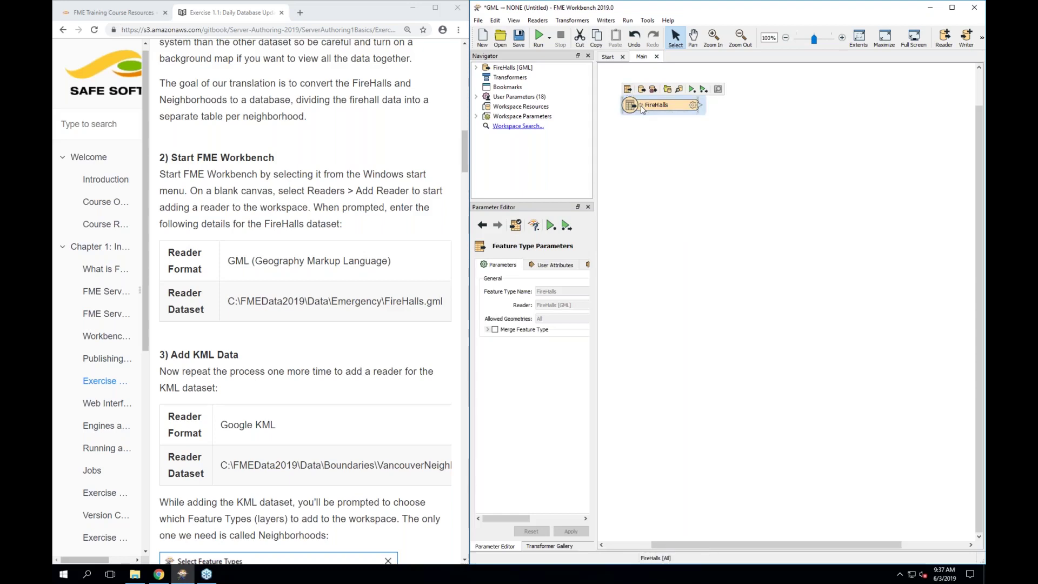
left_click(653, 158)
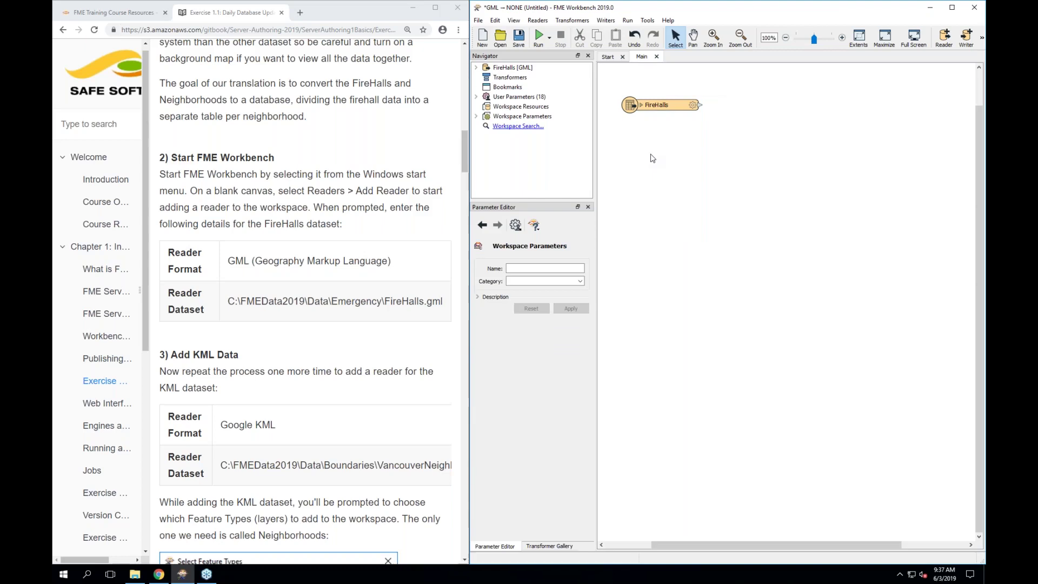
scroll(332, 393, "down", 1)
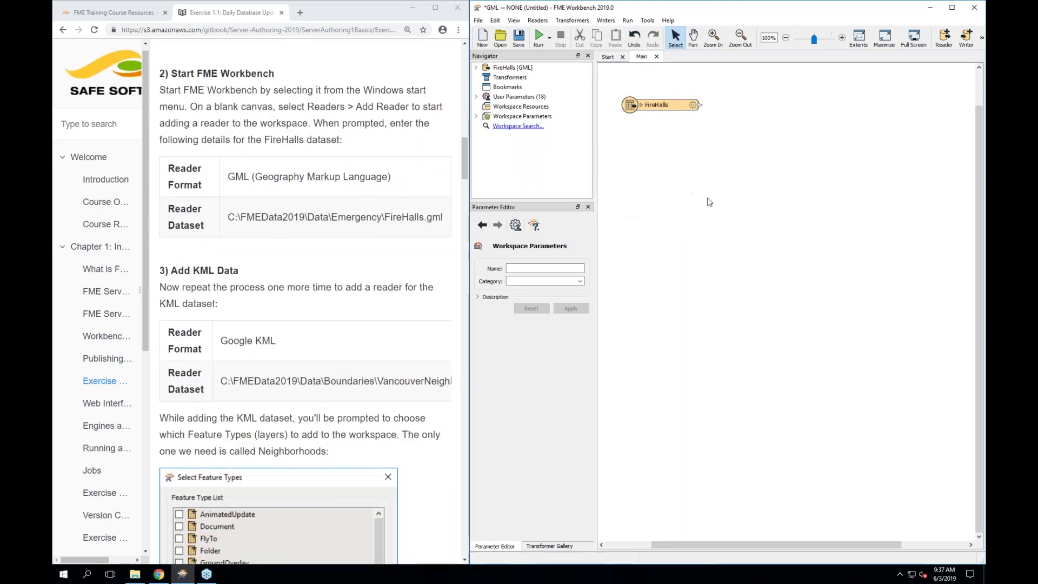
left_click(540, 21)
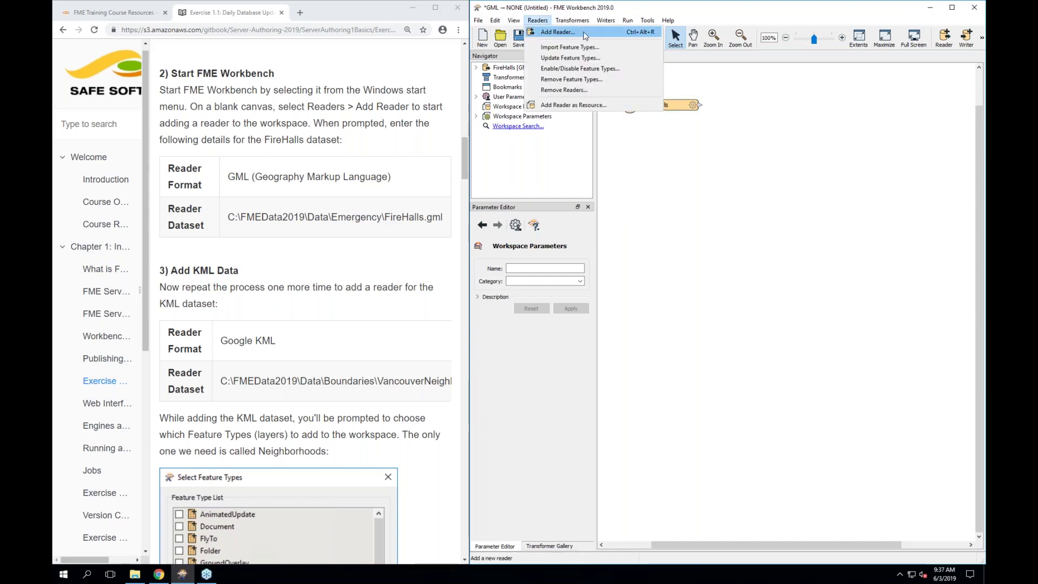
Start another reader and set its format to Google KML
left_click(557, 32)
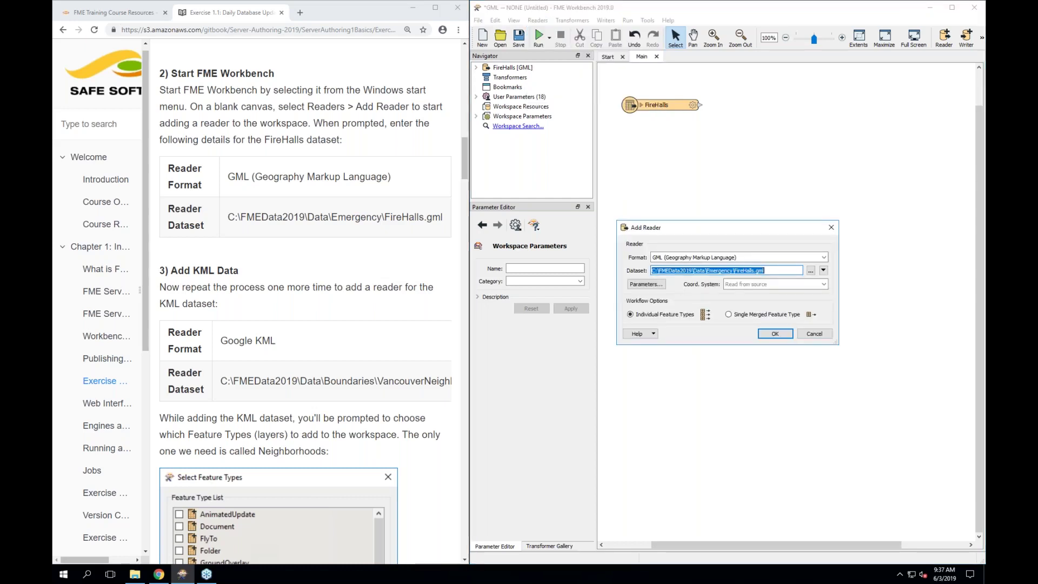
left_click(667, 258)
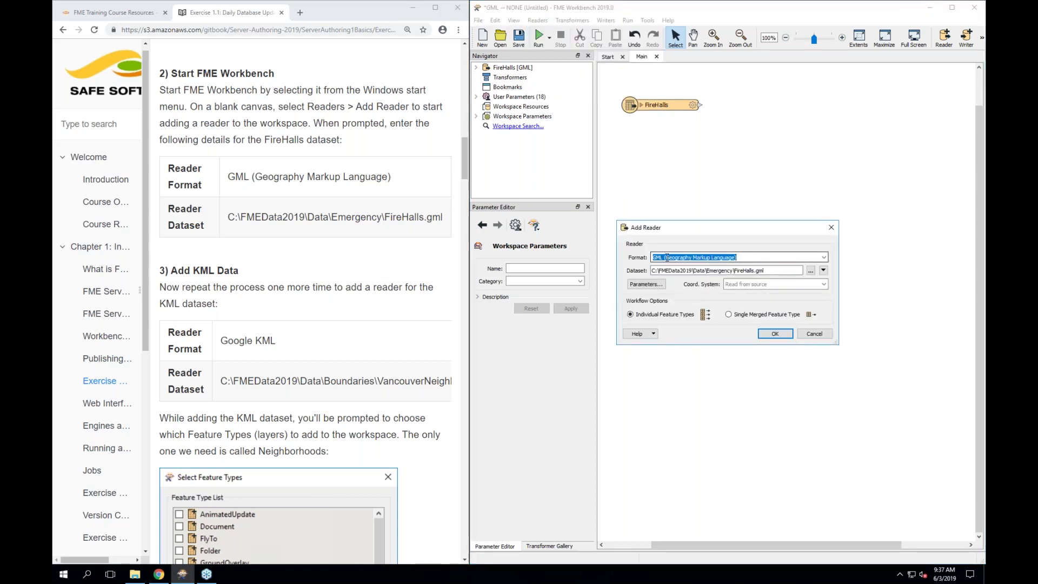
type("kml")
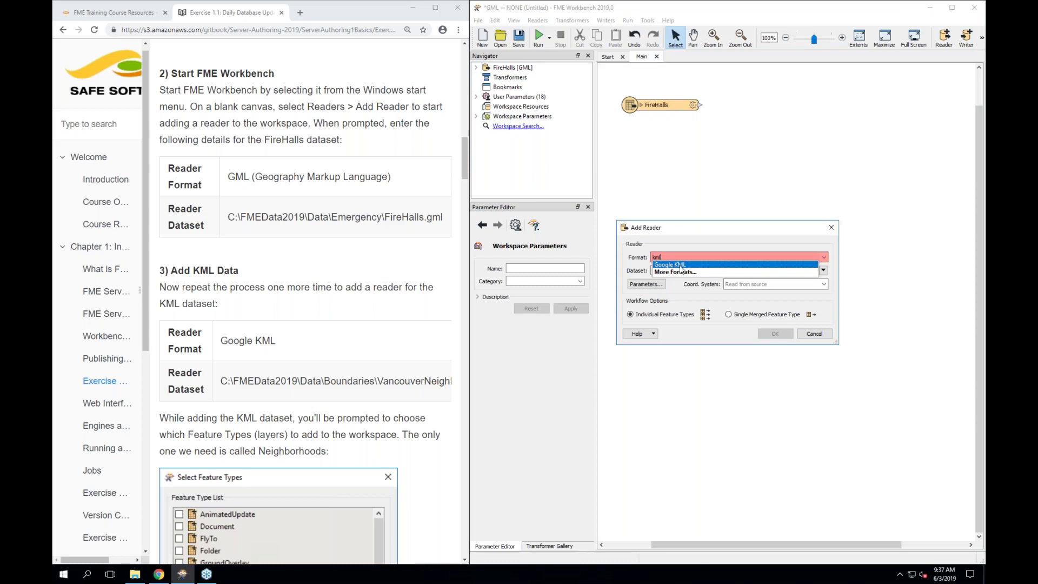
left_click(682, 265)
key("Tab")
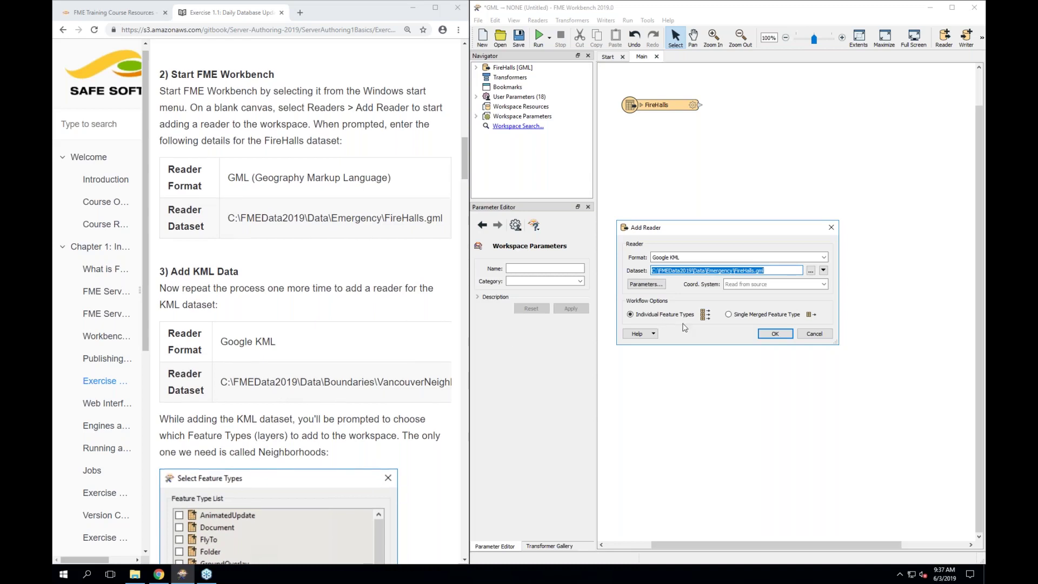
Pick C:\FMEData2019\Data\Boundaries\VancouverNeighborhoods.kml as the dataset and confirm the reader
left_click(811, 272)
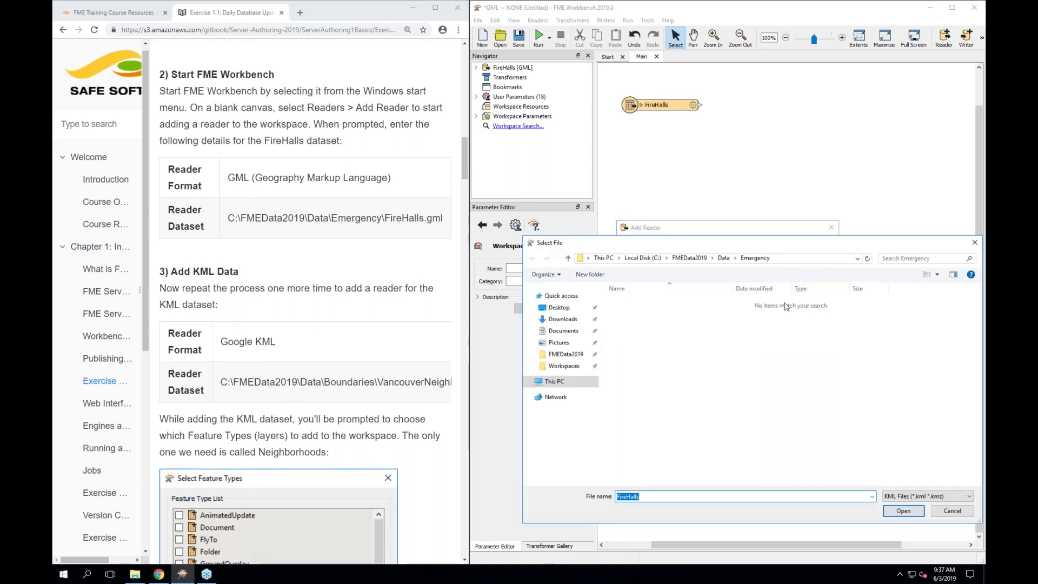
left_click(701, 259)
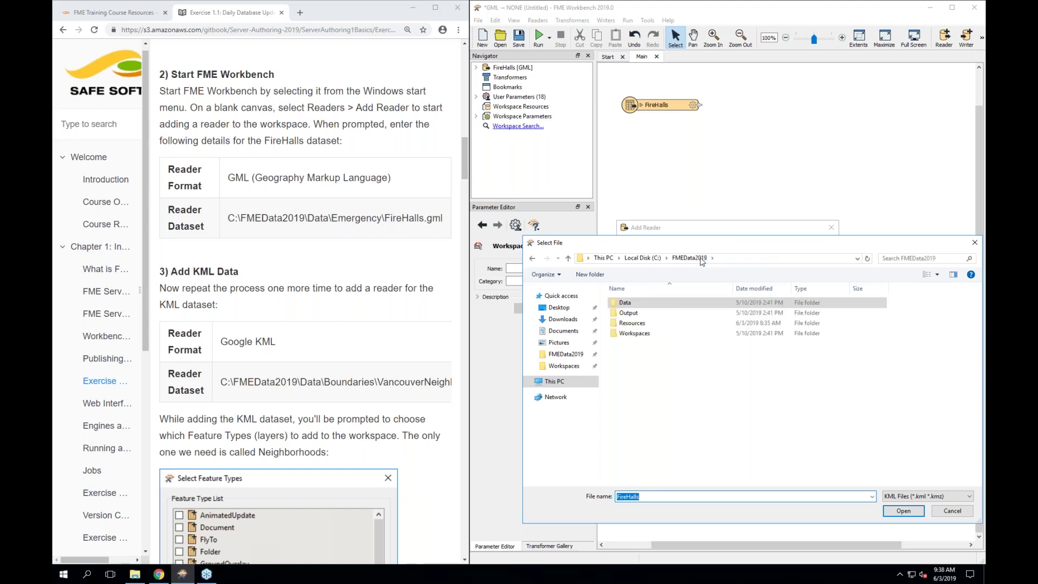
double_click(626, 303)
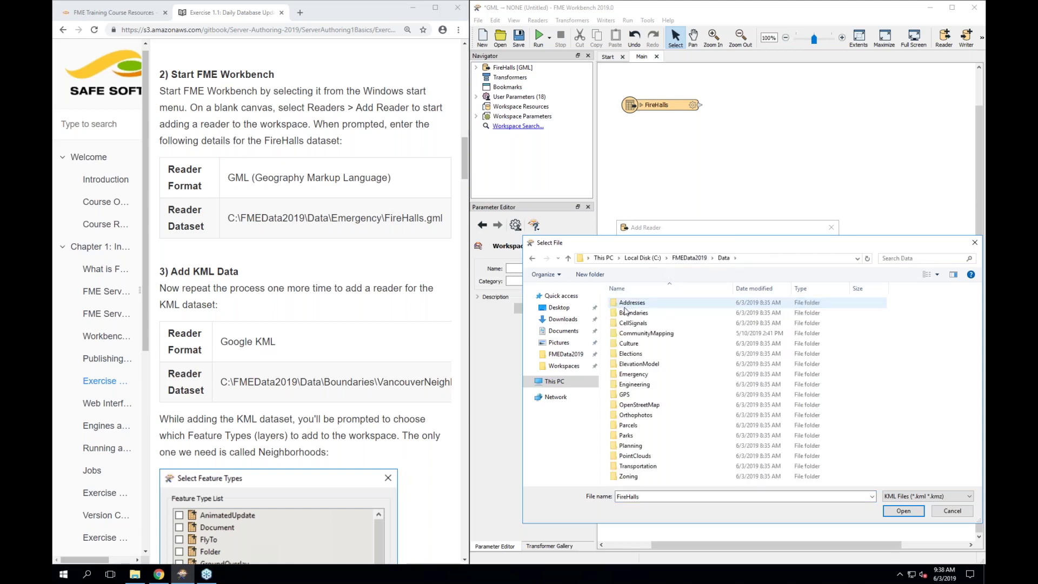
left_click(656, 317)
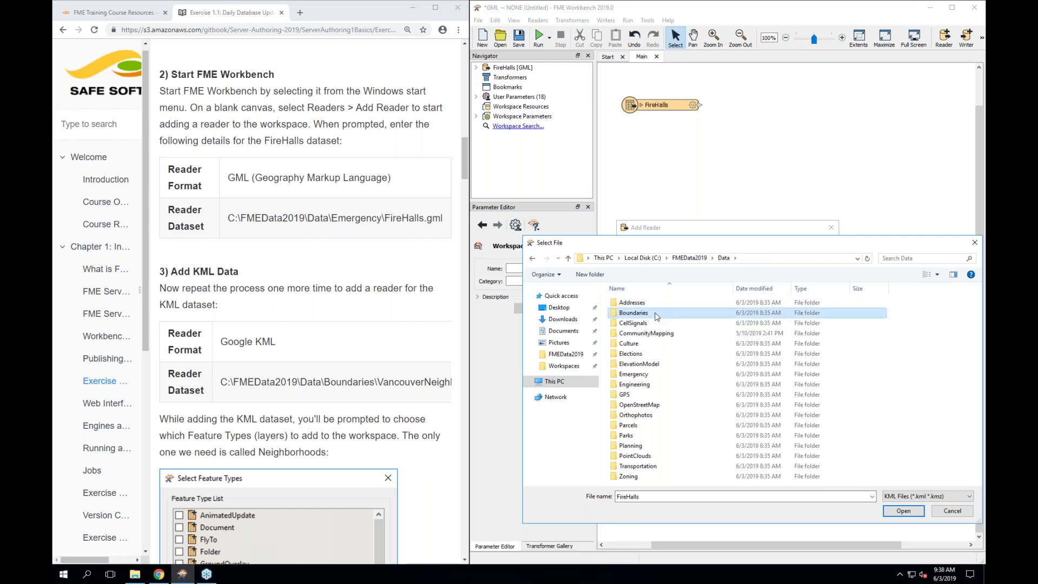
double_click(657, 316)
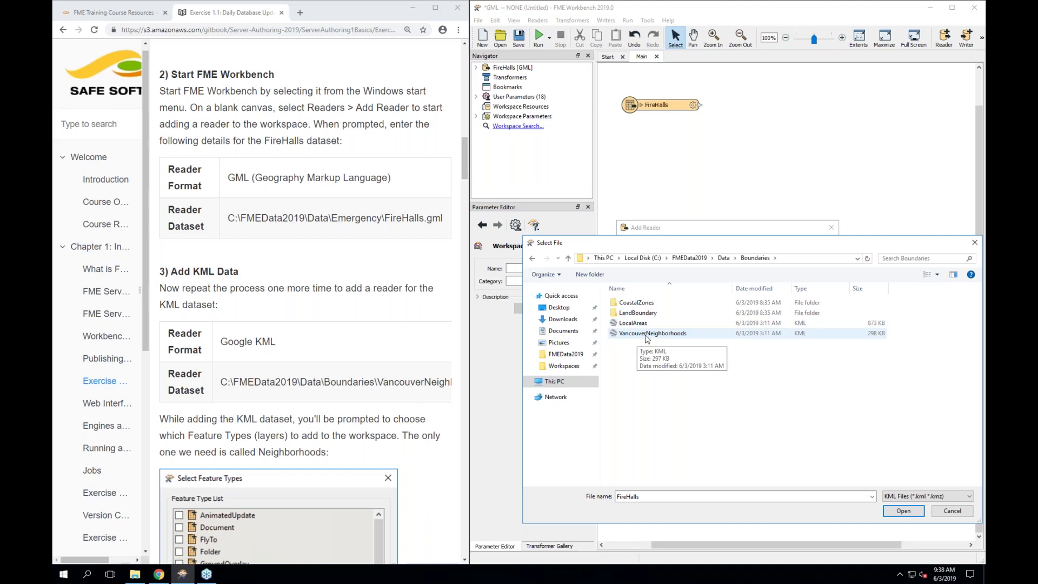
double_click(646, 333)
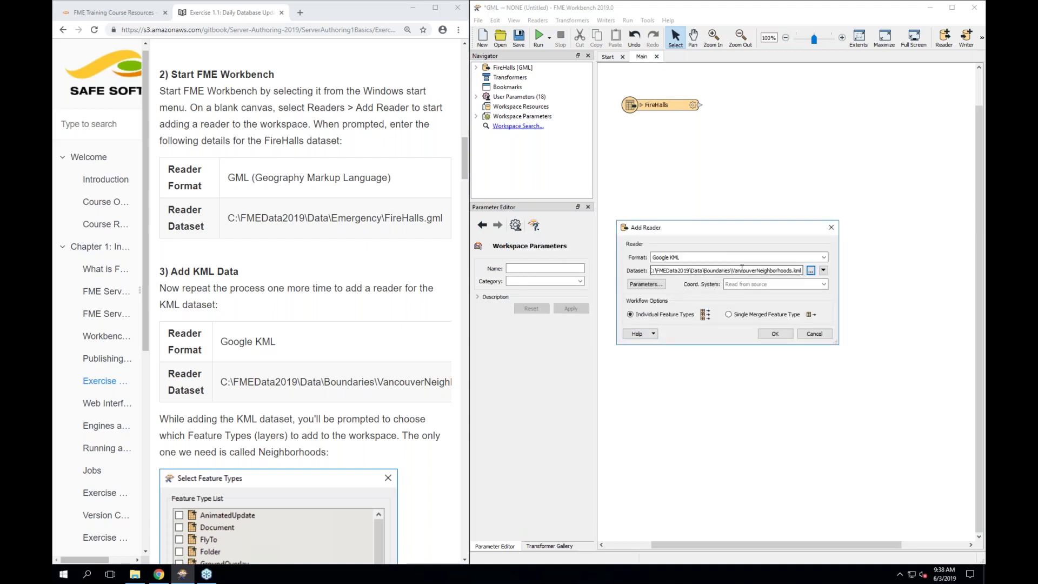
left_click(776, 333)
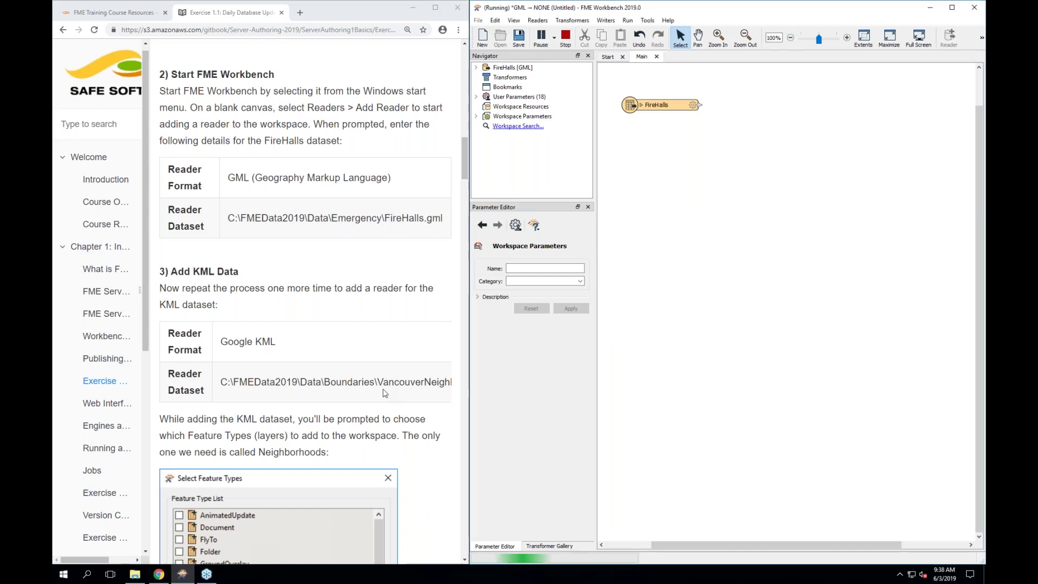
Clear all feature types, check only Neighborhoods, and add it to the canvas
scroll(383, 393, "down", 1)
scroll(384, 392, "down", 3)
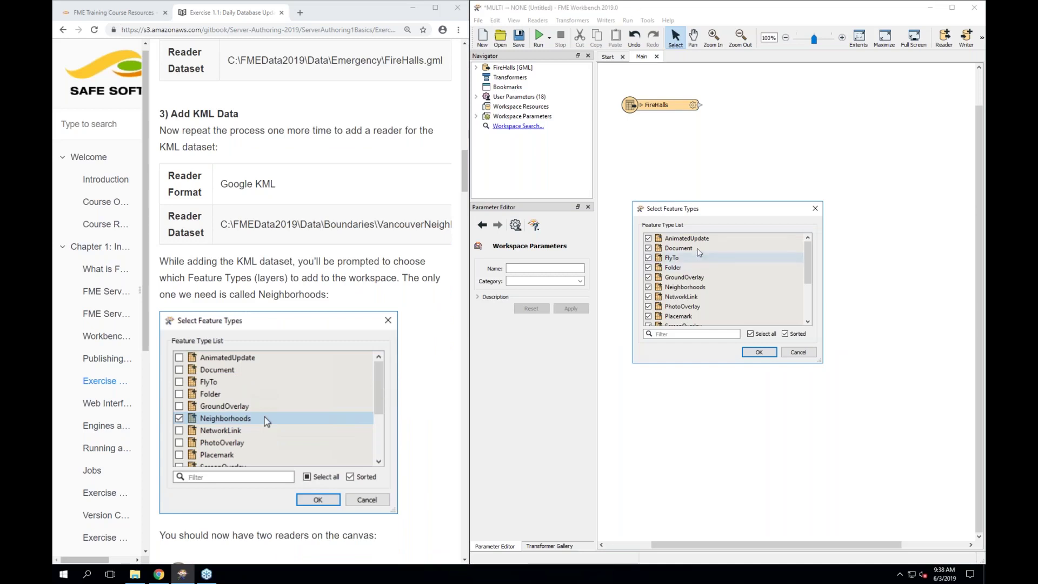
left_click(749, 334)
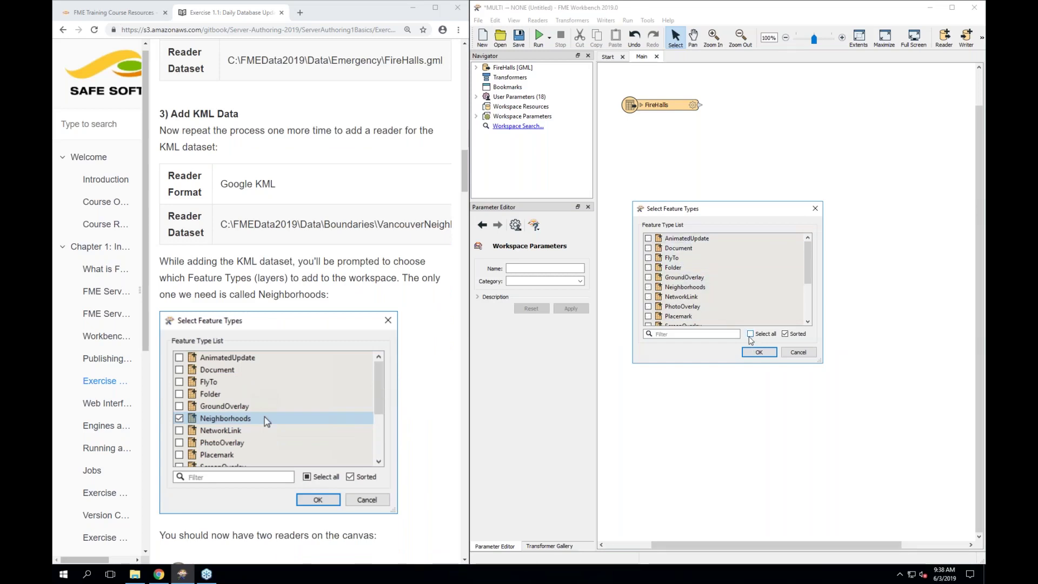
left_click(649, 288)
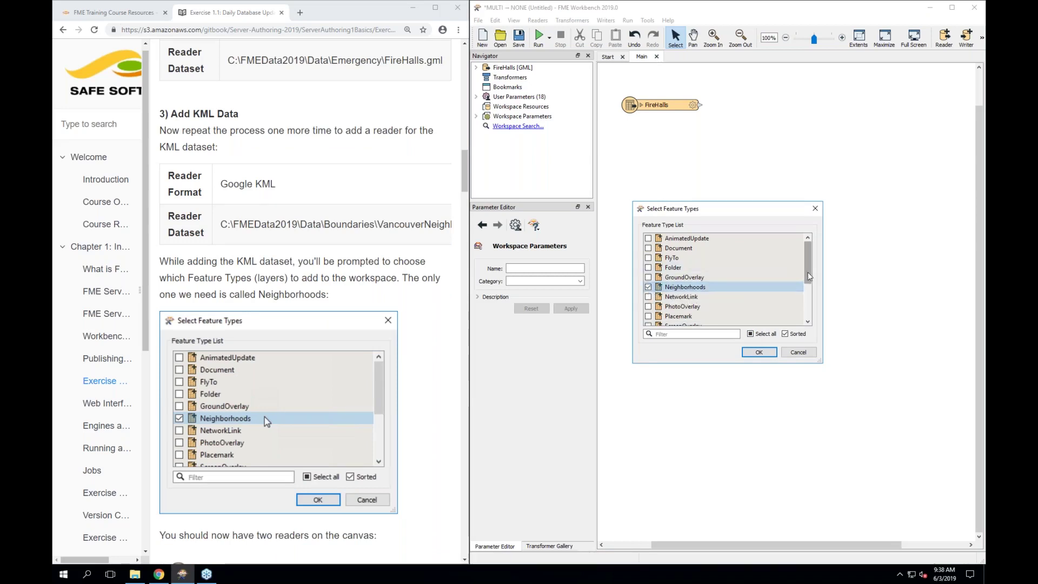
mouse_move(807, 281)
left_mouse_down()
mouse_move(806, 315)
mouse_move(808, 271)
left_mouse_up()
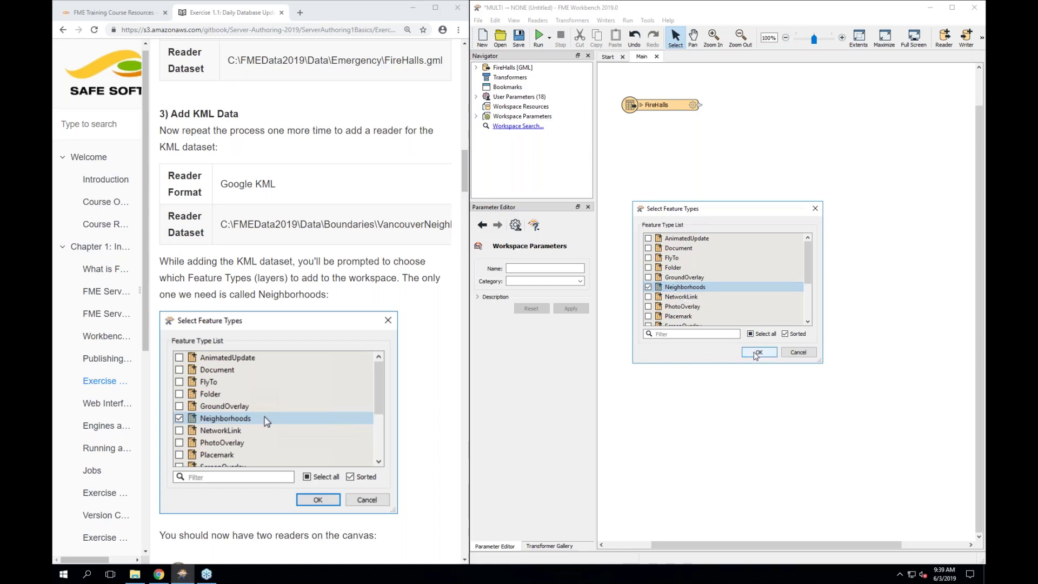
left_click(757, 353)
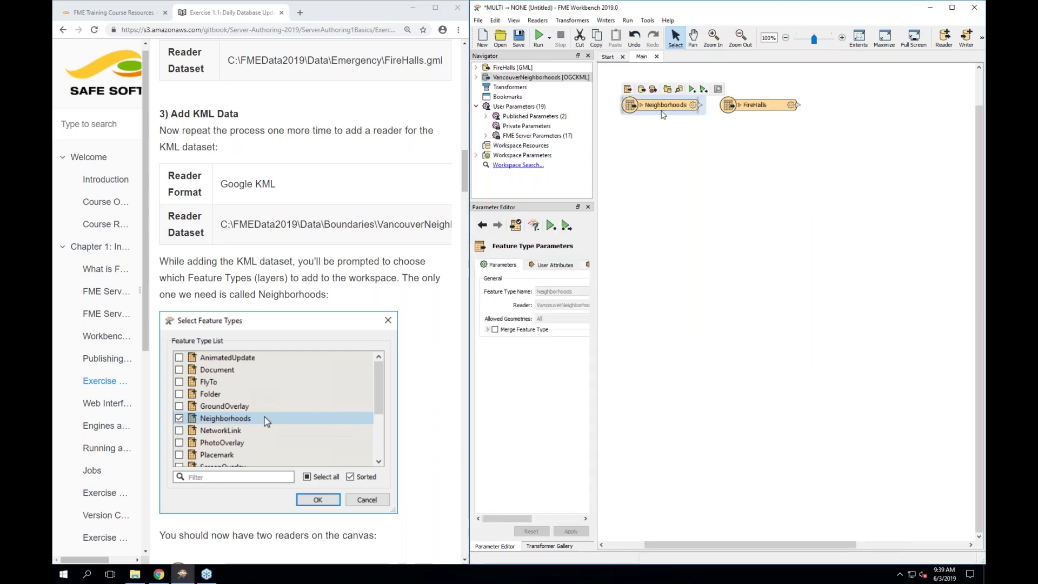
Move Neighborhoods lower with FireHalls aligned directly above it, then select each node
left_click_drag(662, 112, 694, 186)
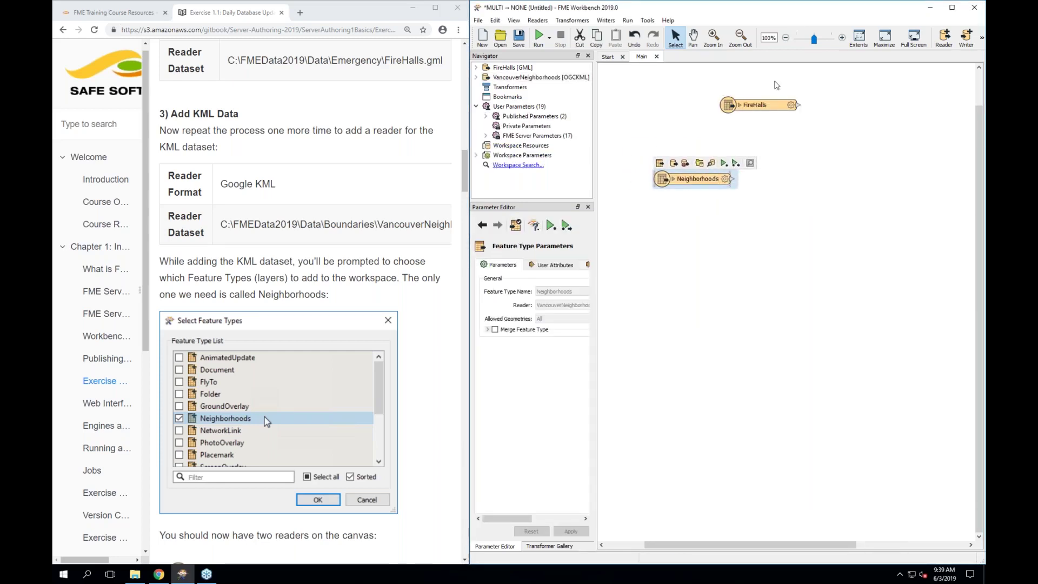
left_click_drag(763, 109, 698, 129)
left_click(766, 113)
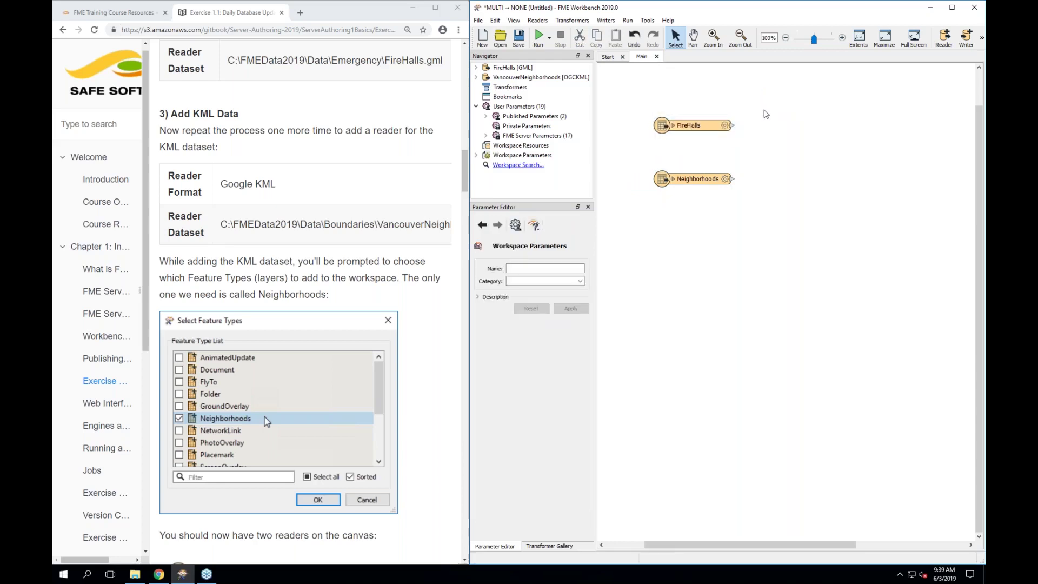
scroll(363, 388, "down", 2)
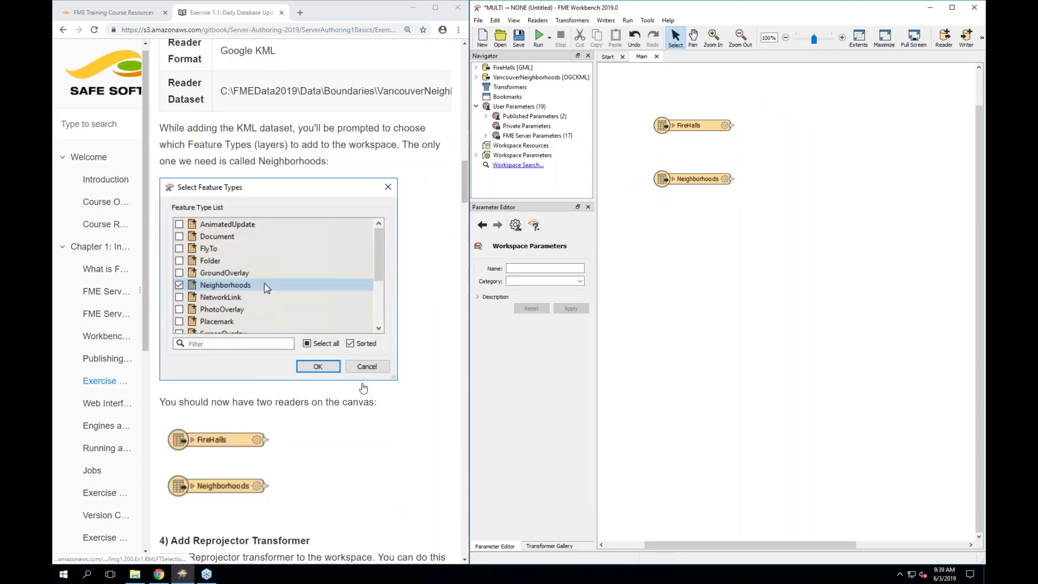
scroll(363, 388, "down", 2)
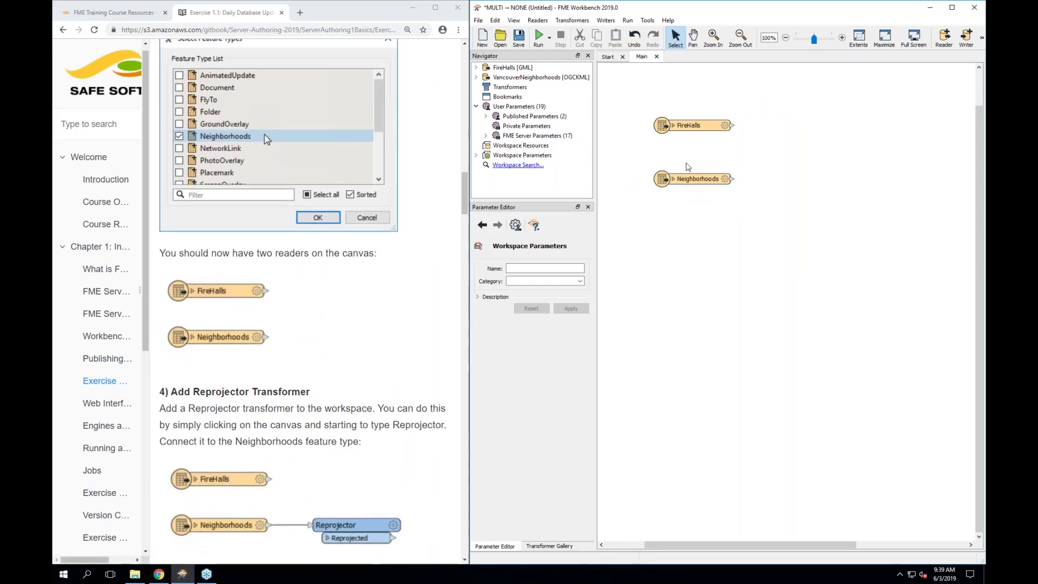
left_click(685, 181)
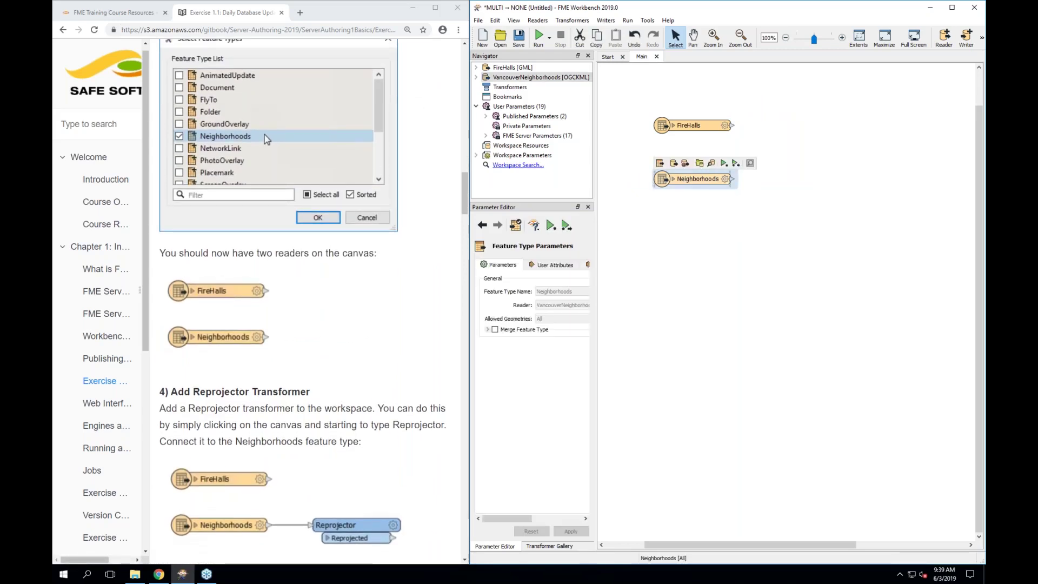
left_click(699, 129)
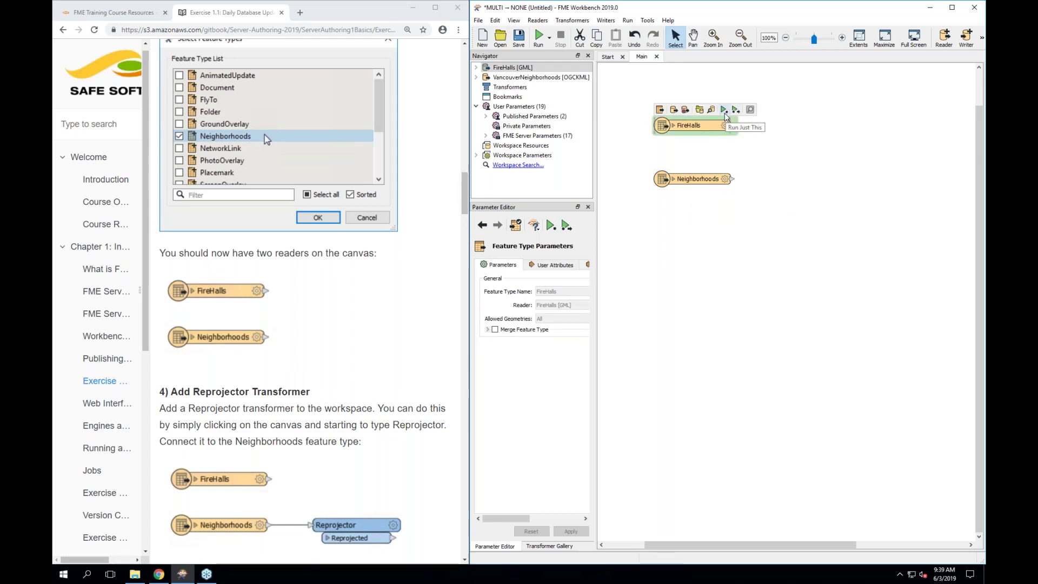
Run only the FireHalls reader and open its 8 cached features in Visual Preview
left_click(725, 112)
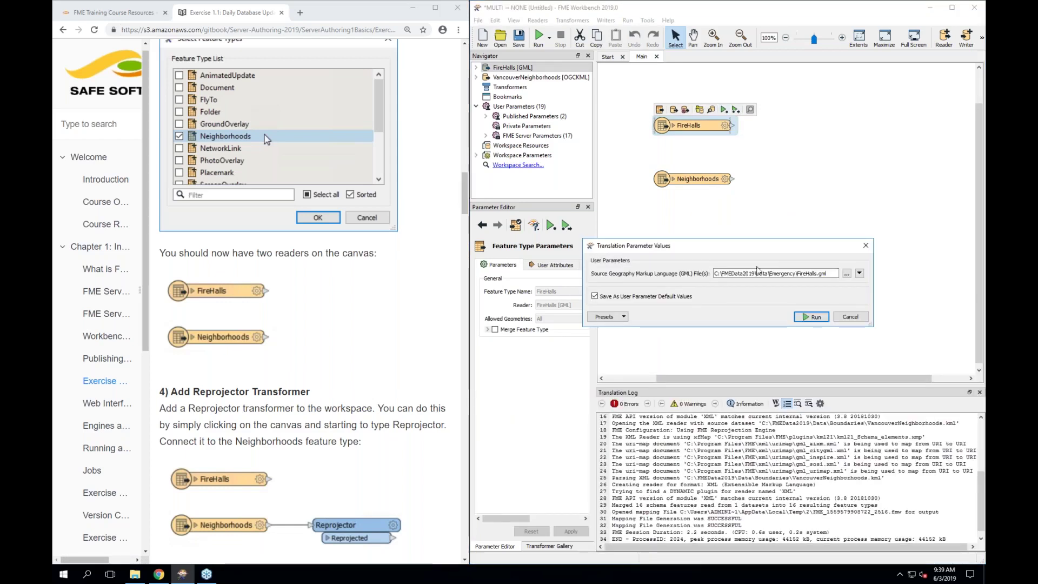
left_click(805, 318)
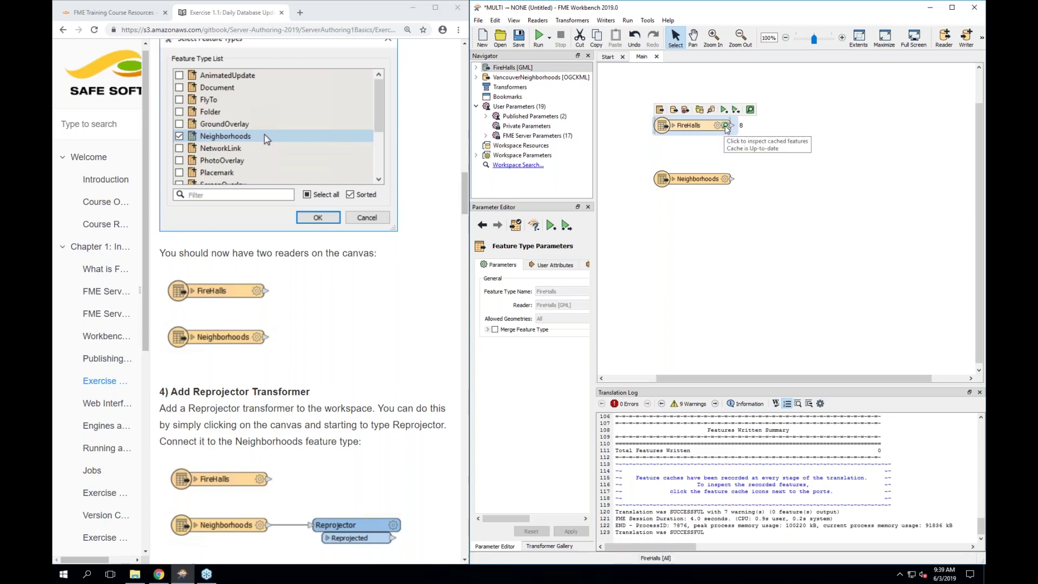
left_click(726, 126)
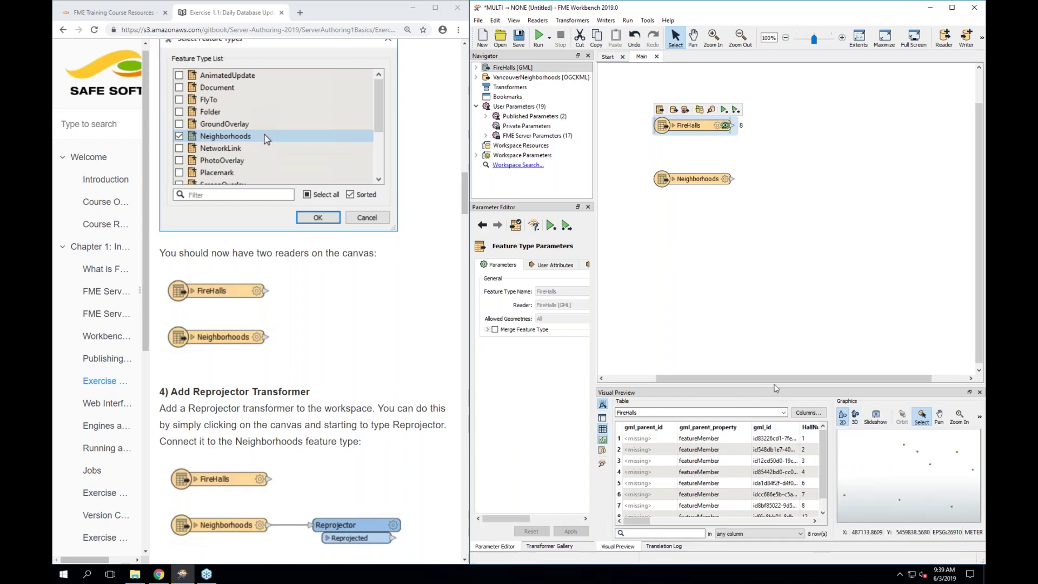
Enlarge the preview pane, select fire hall row 4, and view its Rescue and Medic columns
left_click_drag(772, 385, 772, 296)
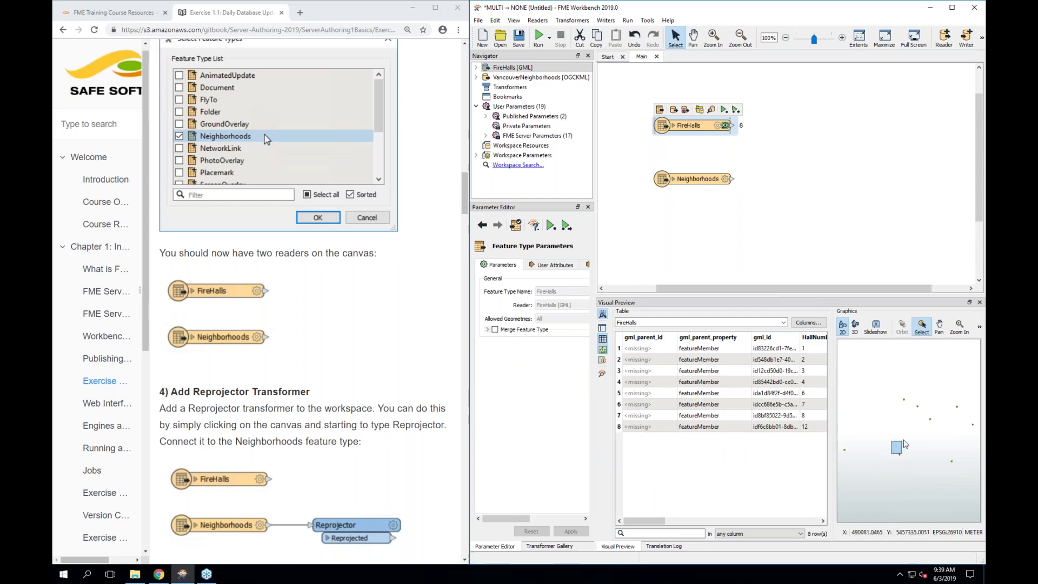
left_click(775, 383)
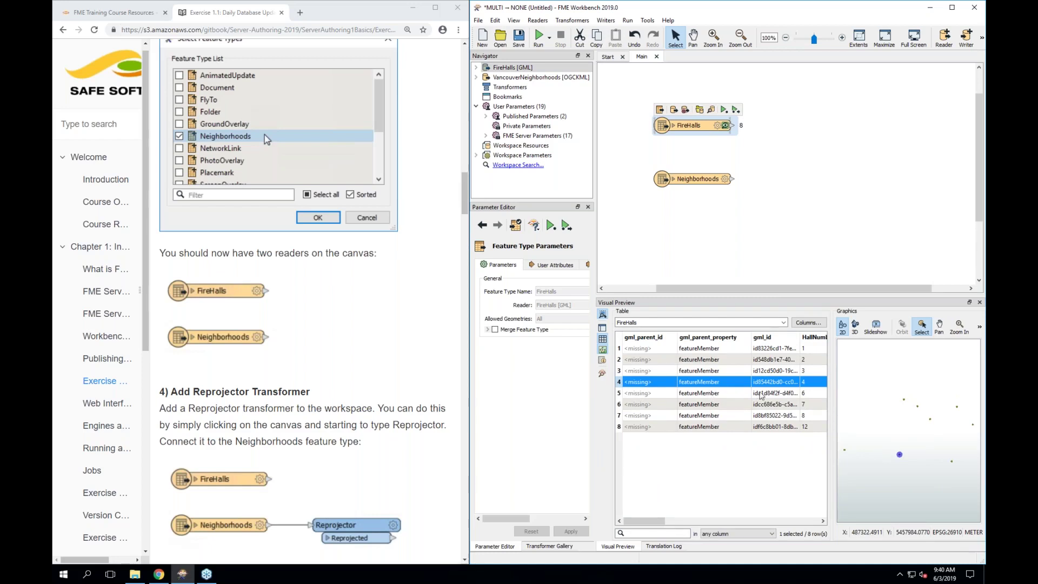
scroll(760, 394, "right", 6)
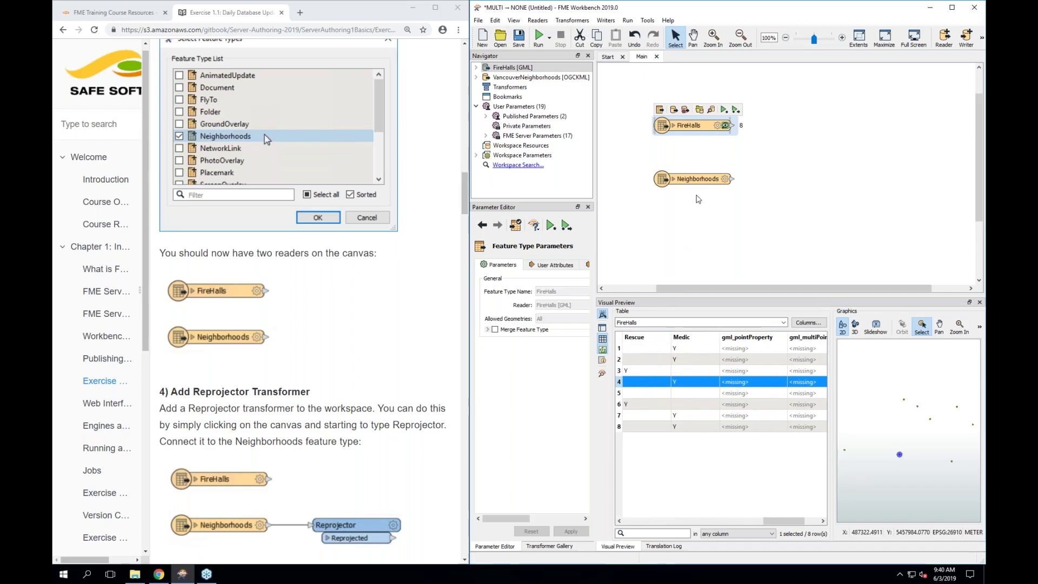
Run the workspace up to the Neighborhoods reader, caching its 6 features
left_click(687, 181)
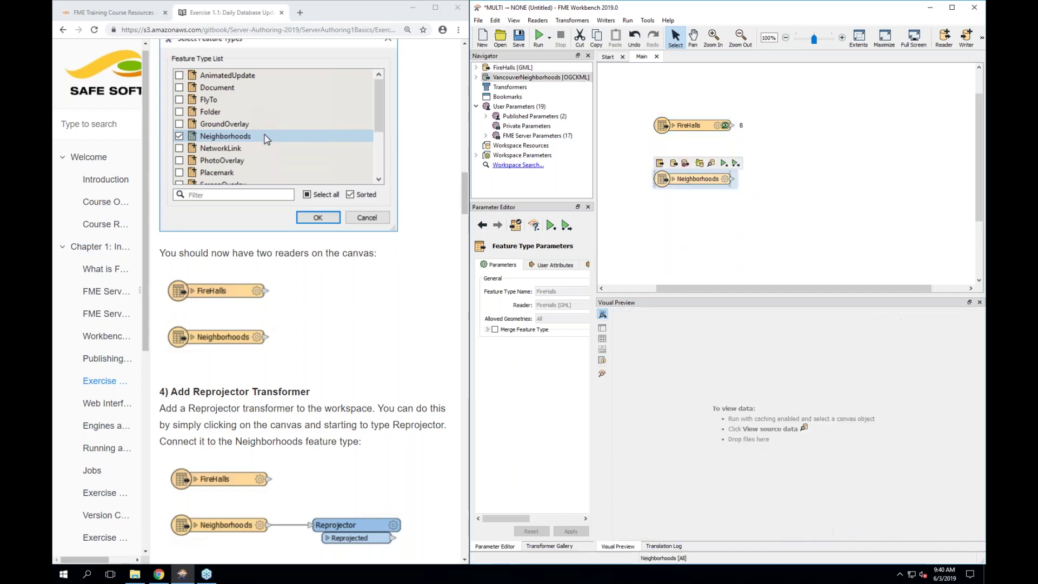
left_click(722, 164)
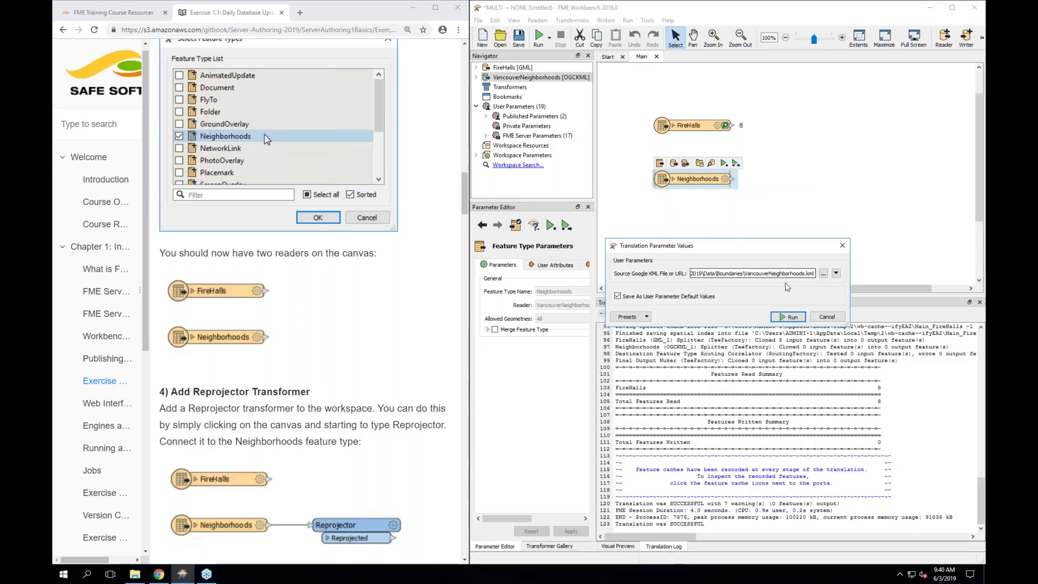
key("Return")
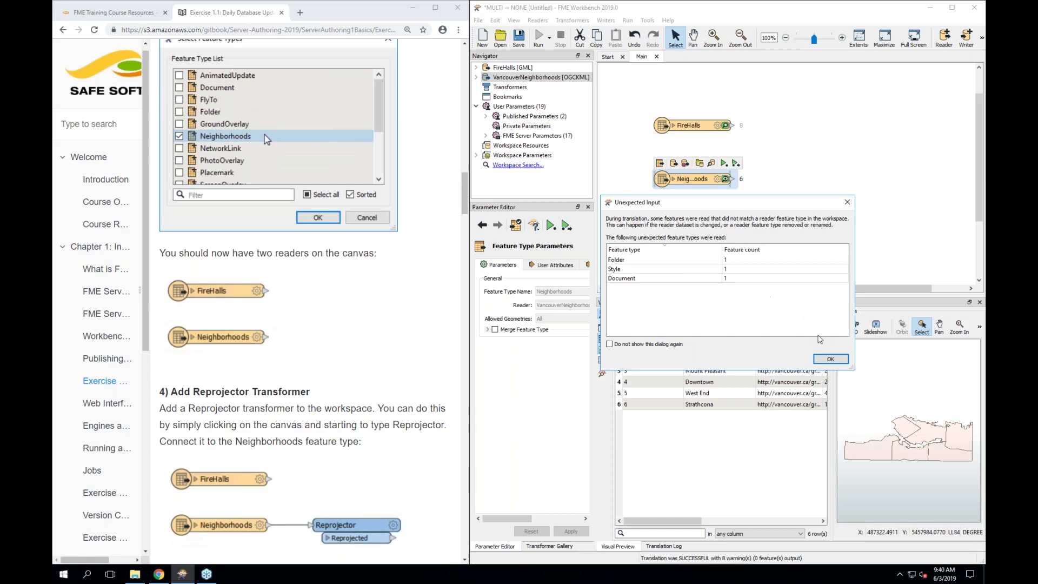
Dismiss the unexpected-input notice and inspect the Downtown polygon and population columns
left_click(821, 360)
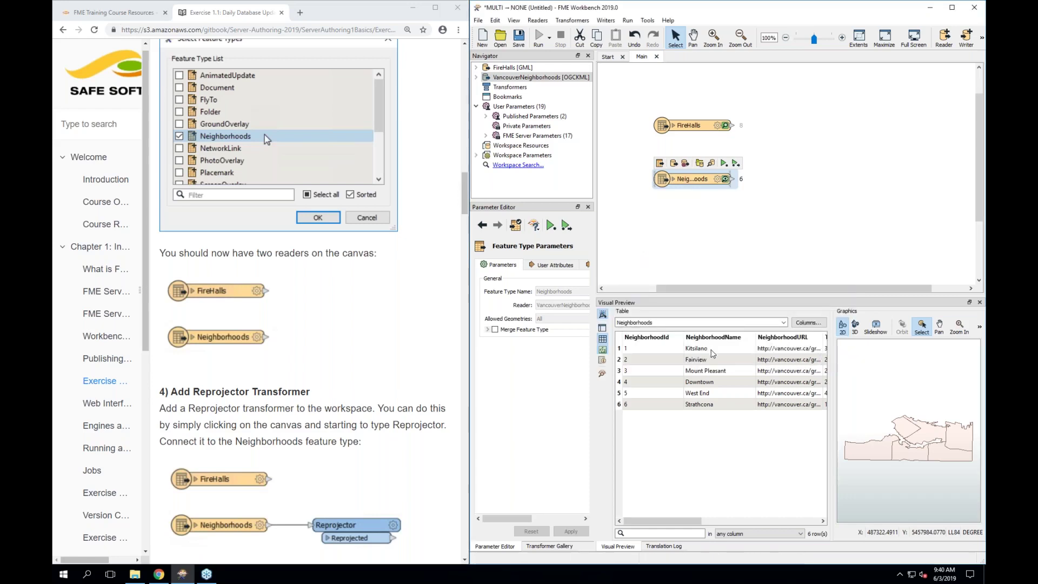
left_click(767, 520)
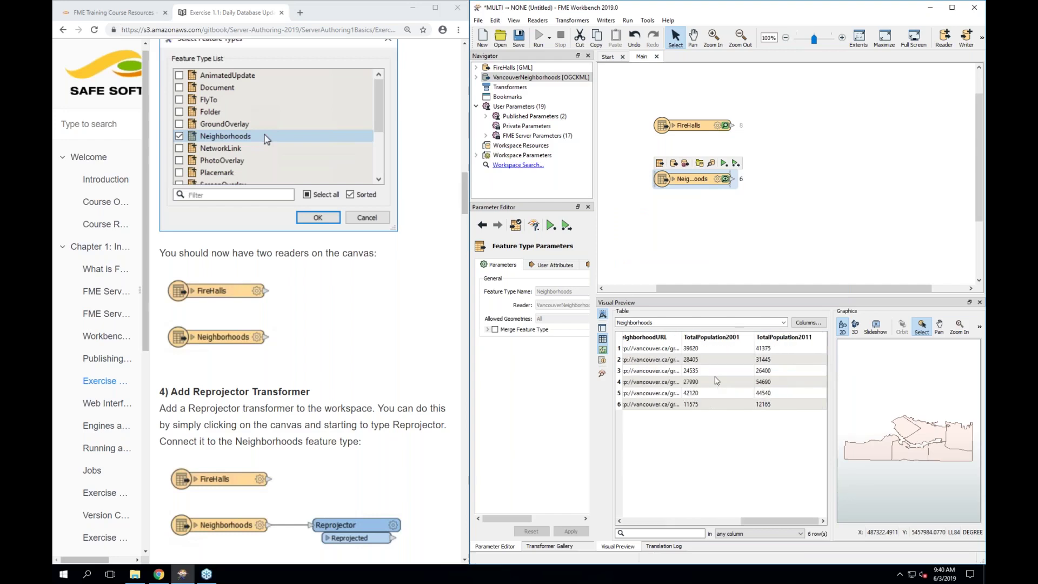
left_click(918, 427)
left_click(929, 433)
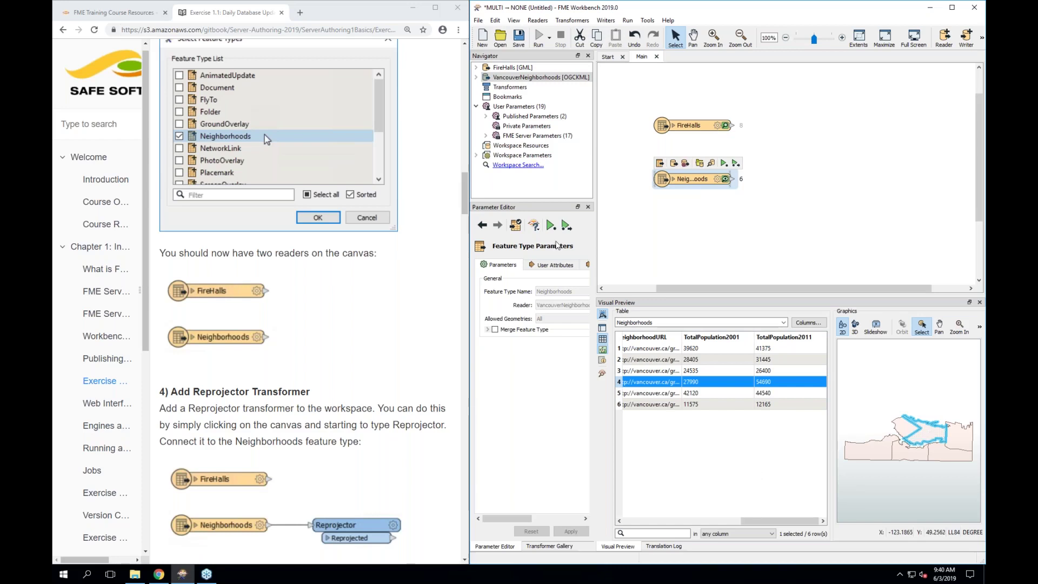
Reopen the Neighborhoods cached data and widen the Workbench window beside the guide
left_click(636, 258)
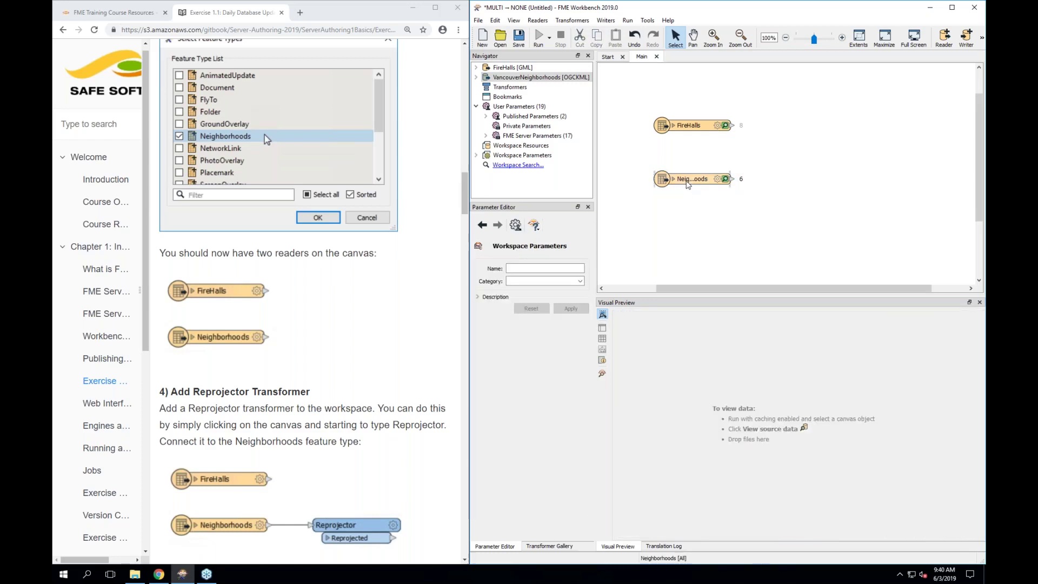
left_click(725, 180)
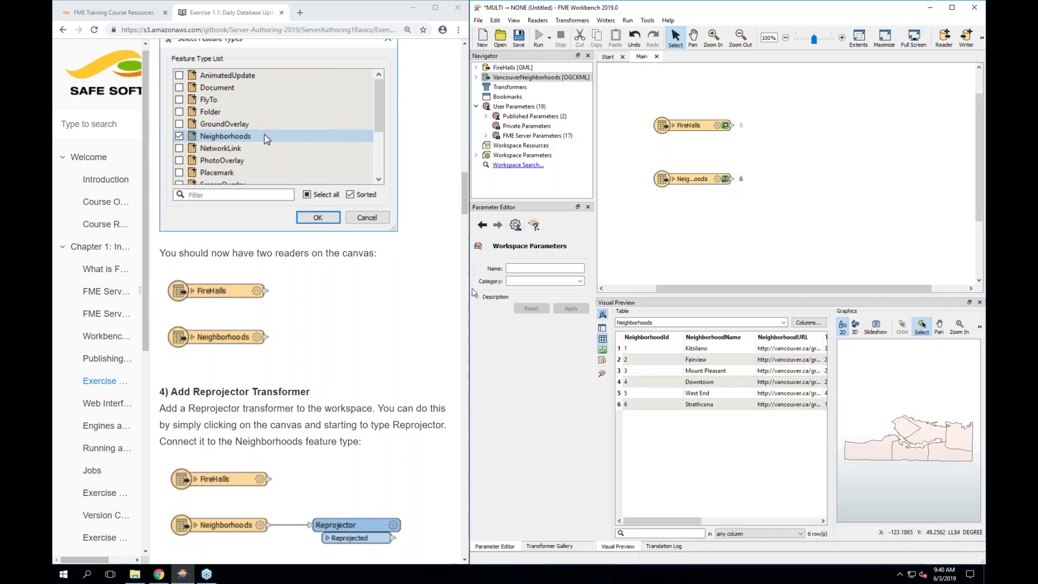
left_click_drag(471, 288, 429, 289)
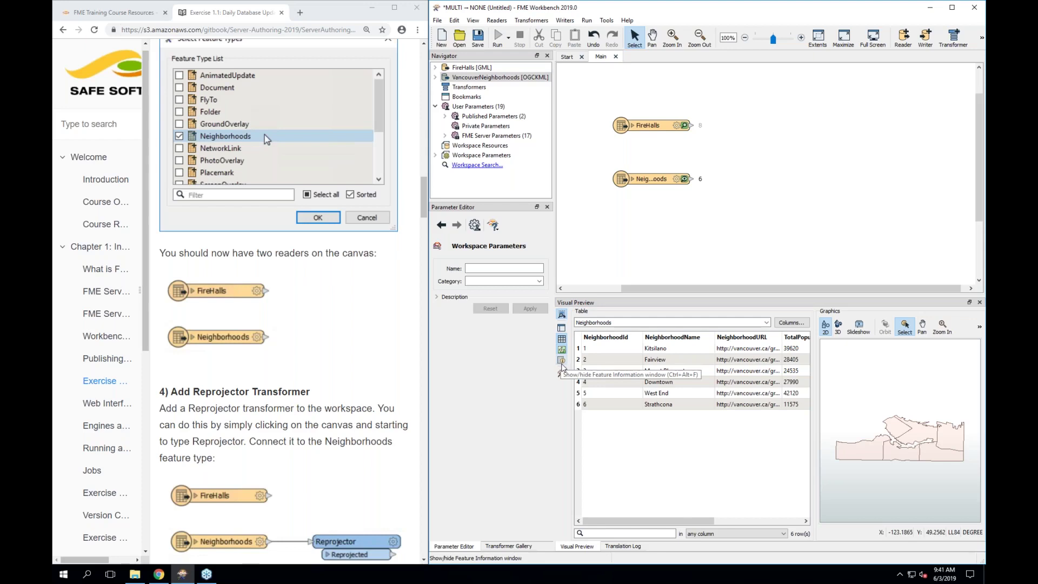
Show feature information and select the second FireHalls feature in the preview
left_click(561, 365)
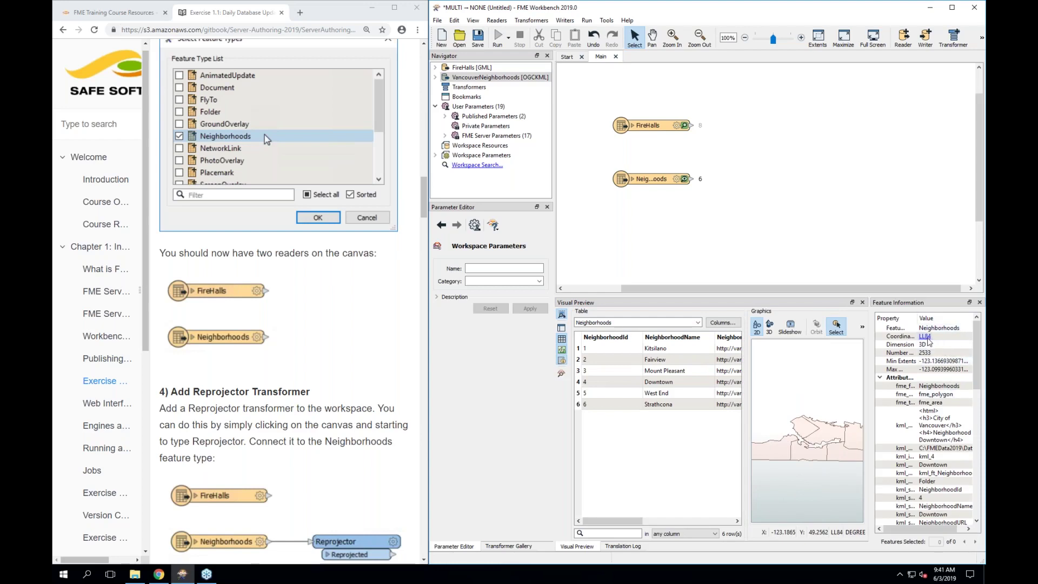
left_click(837, 434)
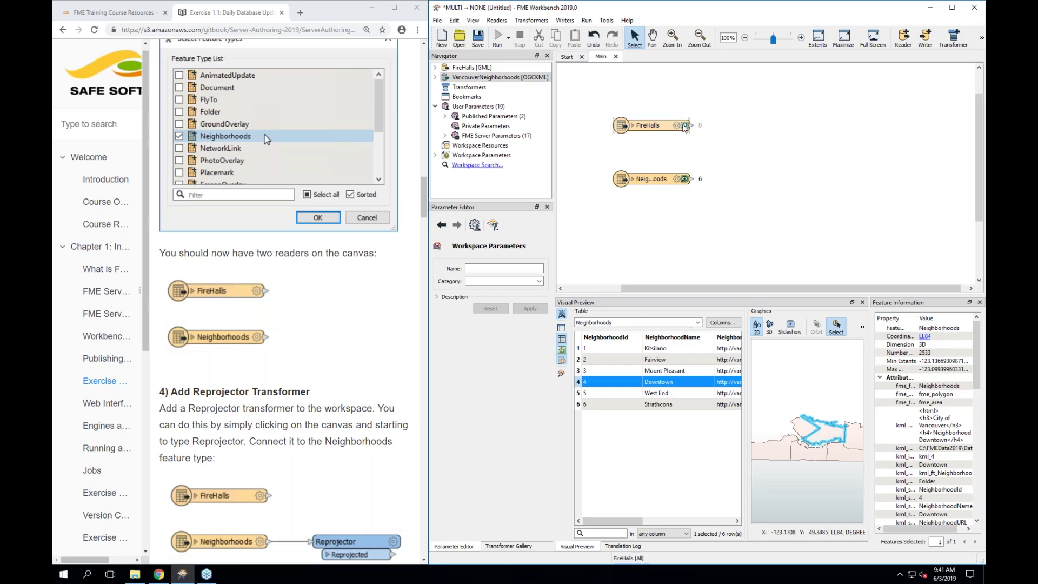
left_click(684, 126)
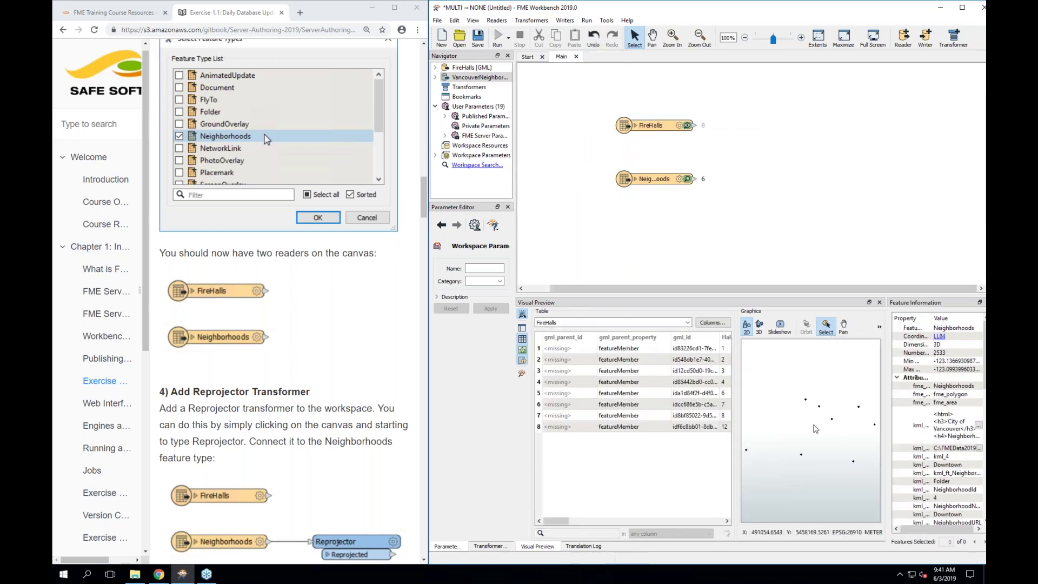
left_click(643, 359)
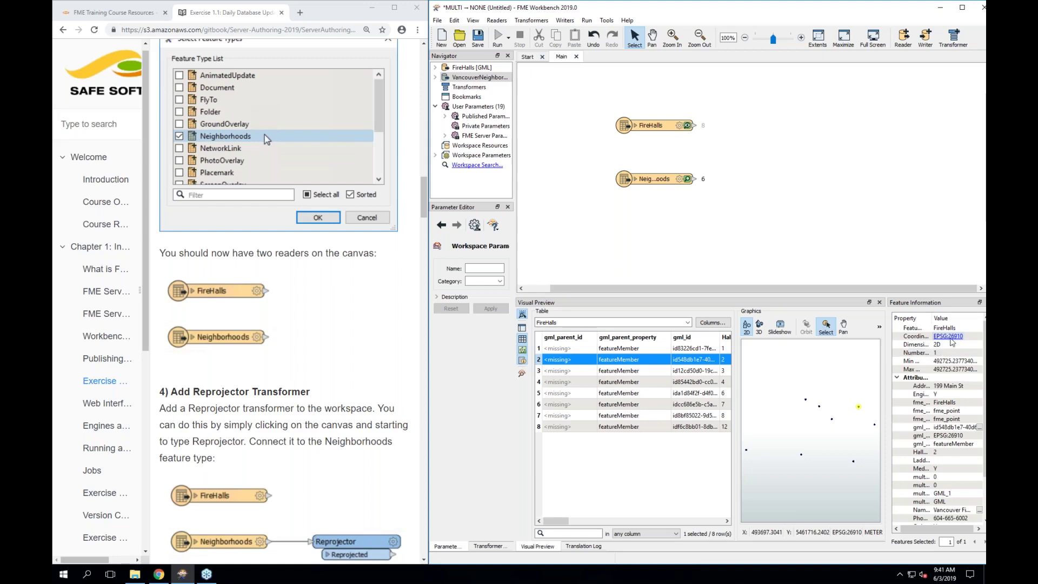
Confirm the fire halls use UTM83-10 (EPSG:26910), then give the canvas more room
left_click(949, 338)
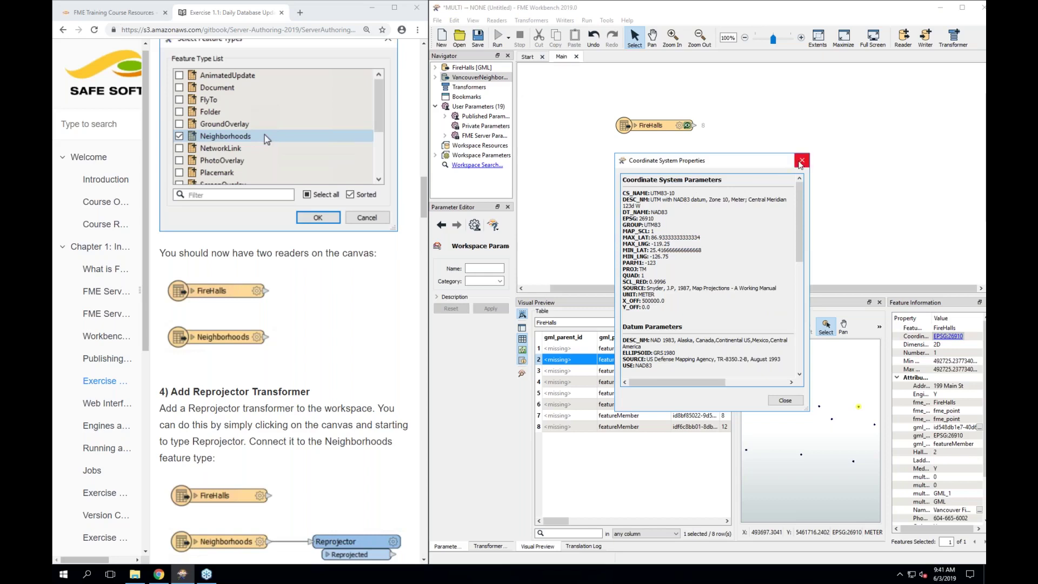
left_click(801, 161)
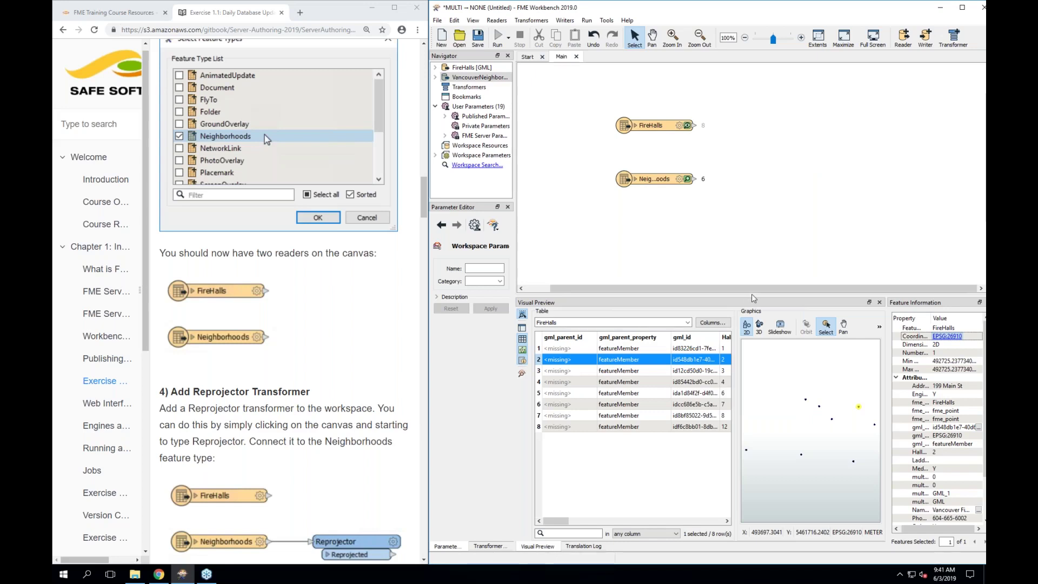
left_click_drag(753, 298, 753, 330)
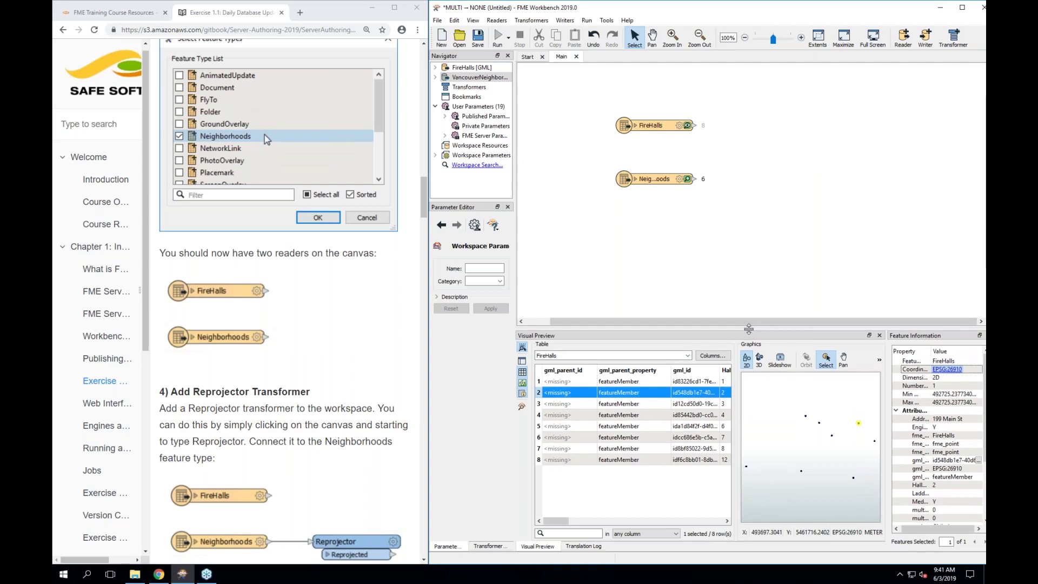
scroll(343, 367, "down", 3)
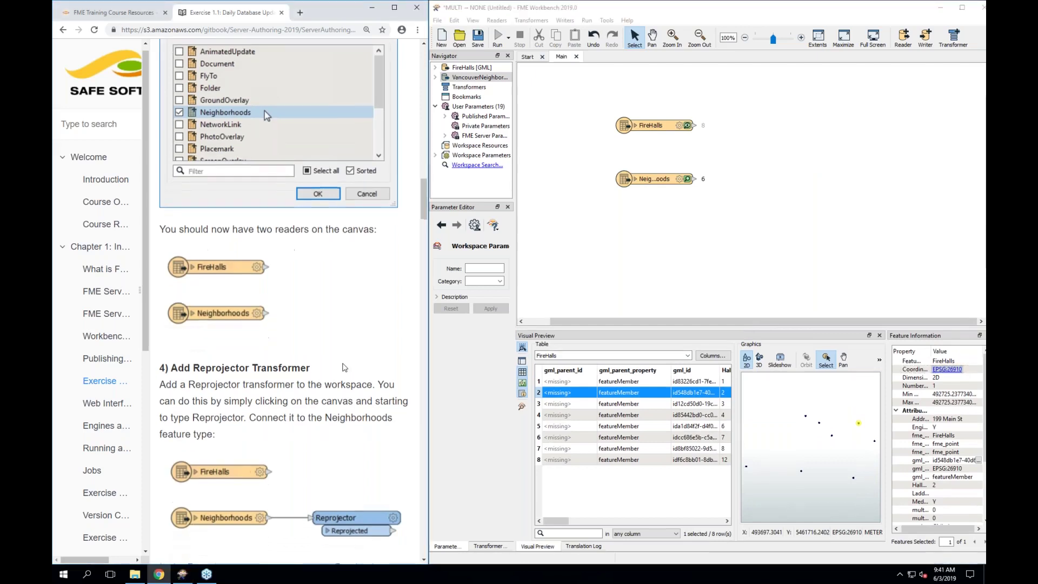
scroll(344, 367, "down", 1)
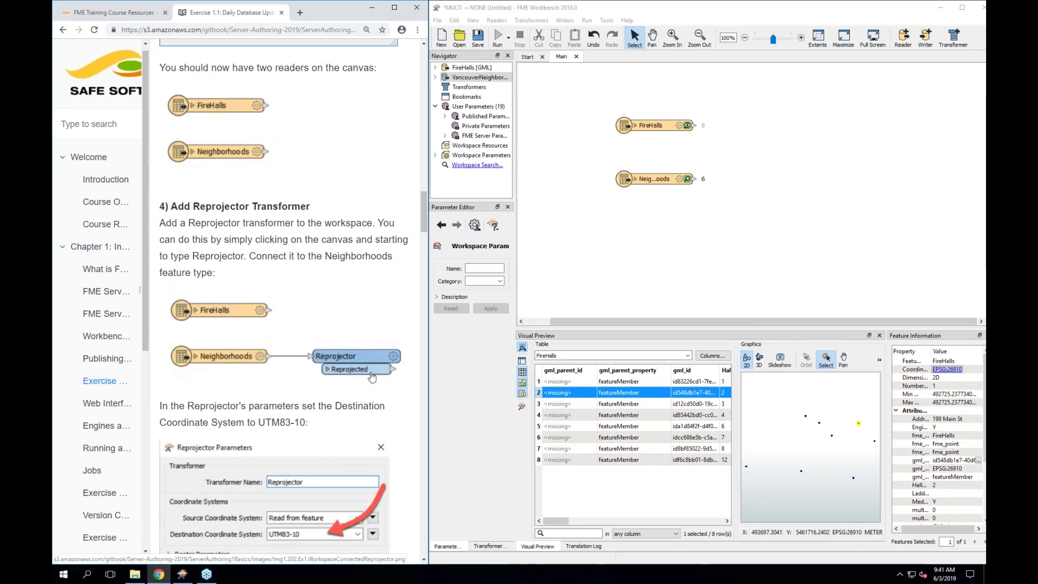
Quick-add a Reprojector transformer connected to the Neighborhoods reader
left_click(693, 179)
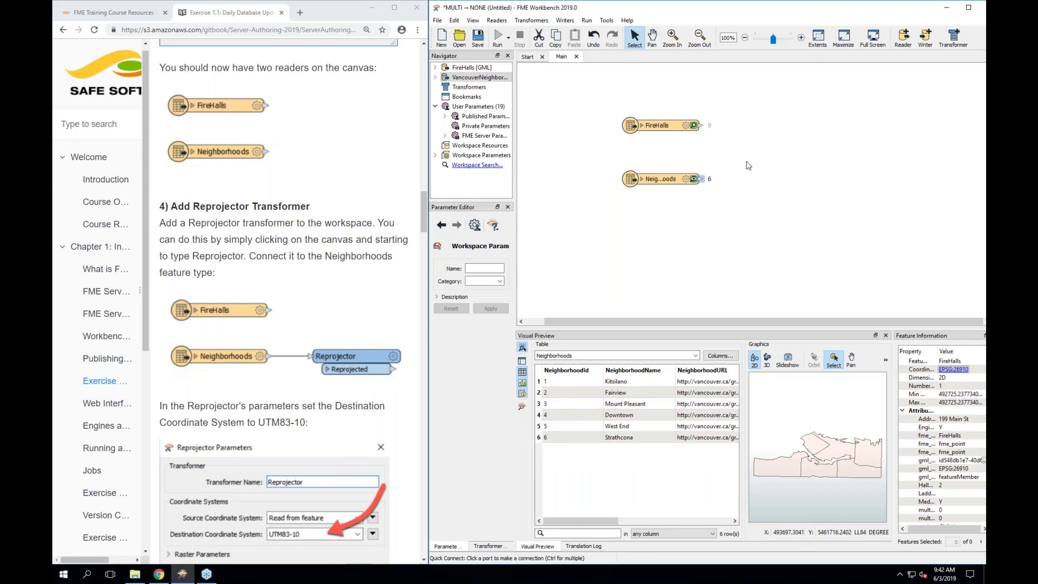
type("rep")
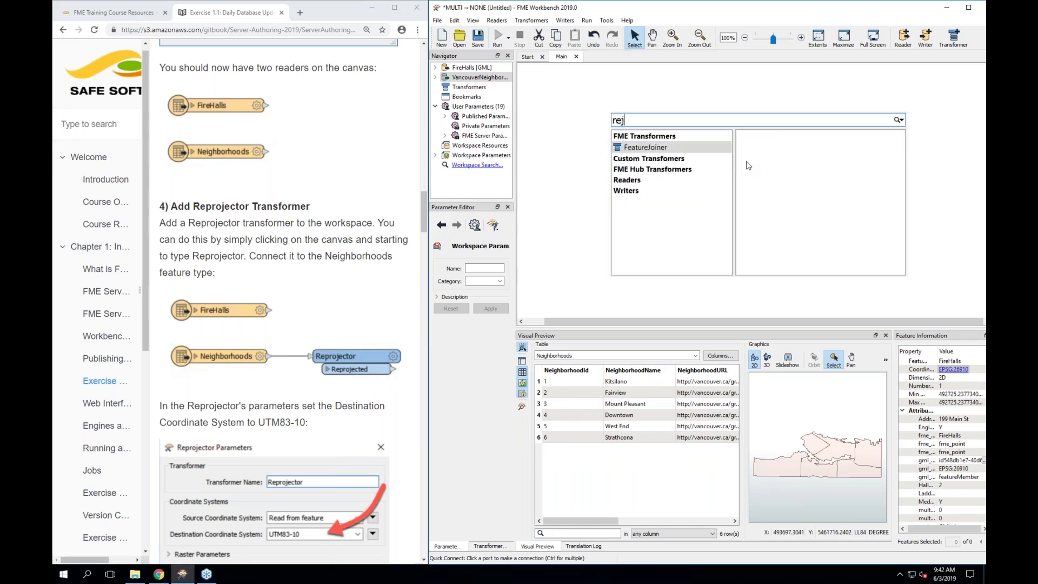
type("rojector")
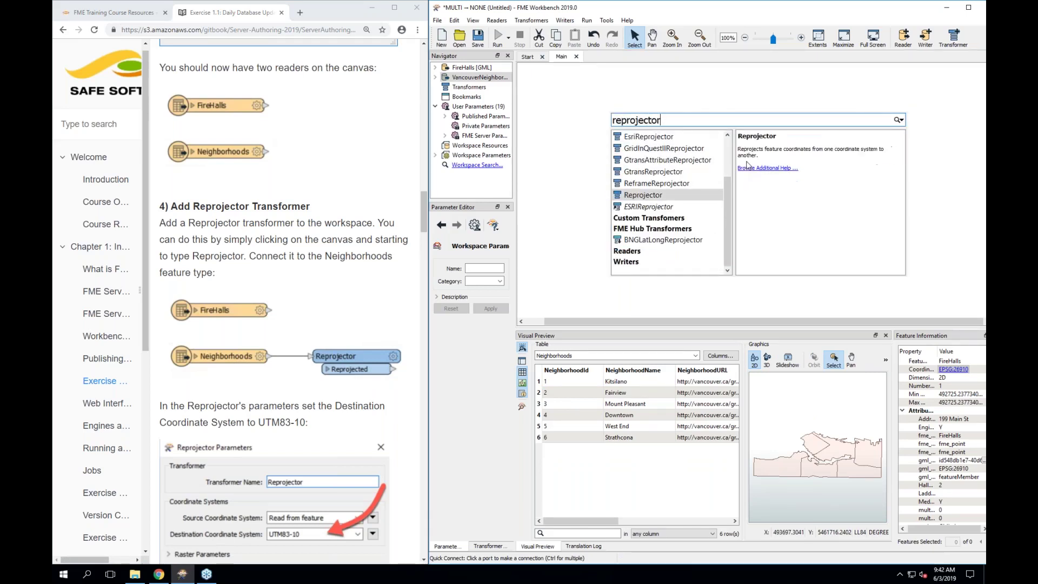
key("Return")
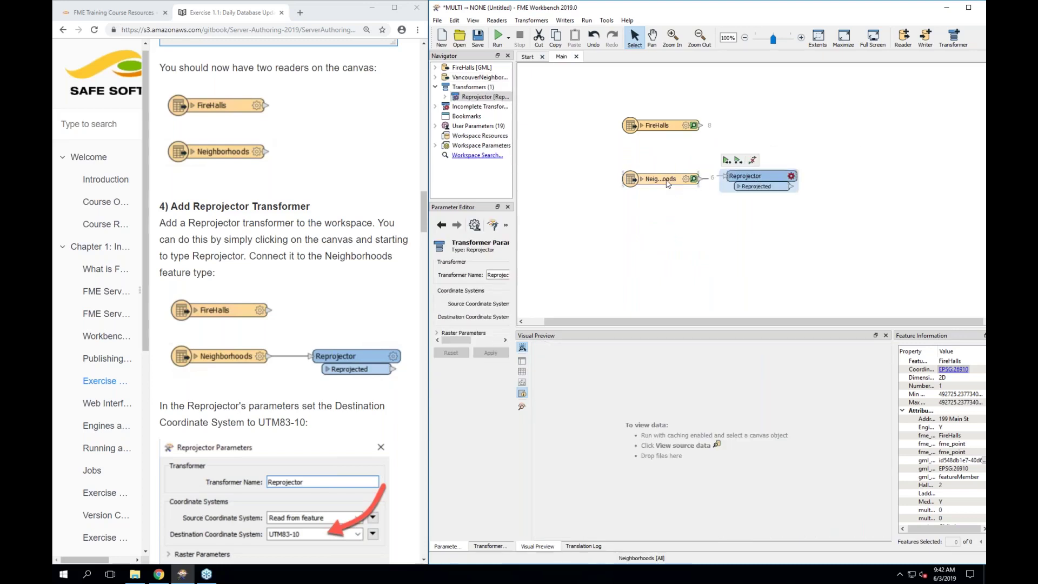
left_click(662, 250)
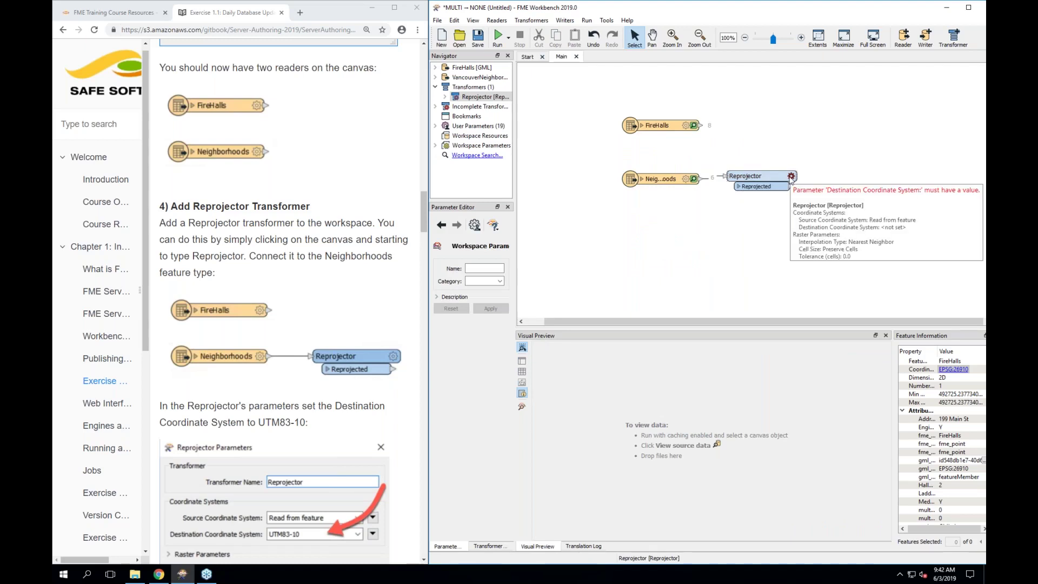
Set the Reprojector's destination coordinate system to UTM83-10
left_click(791, 177)
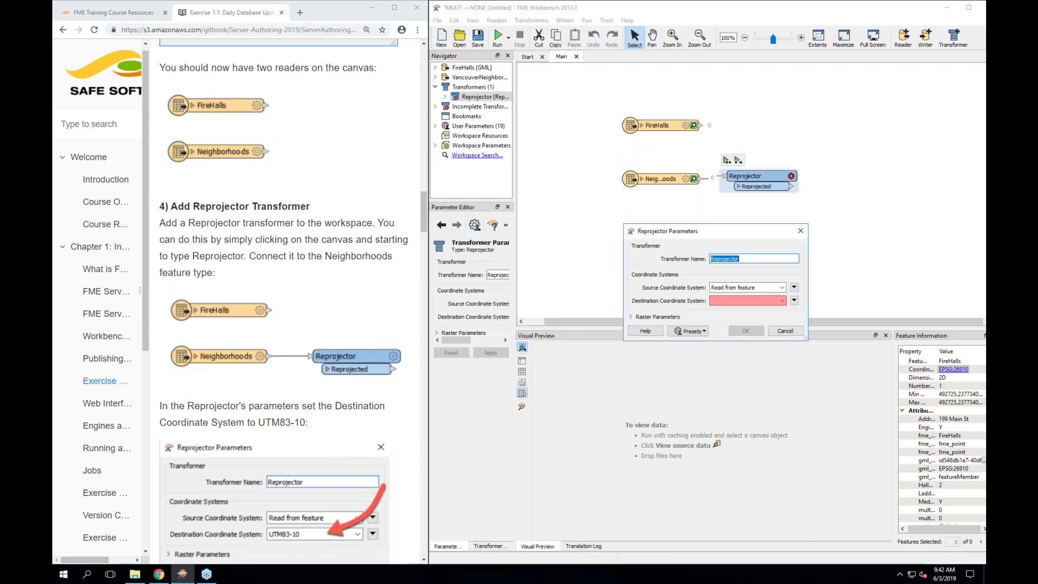
scroll(281, 432, "down", 2)
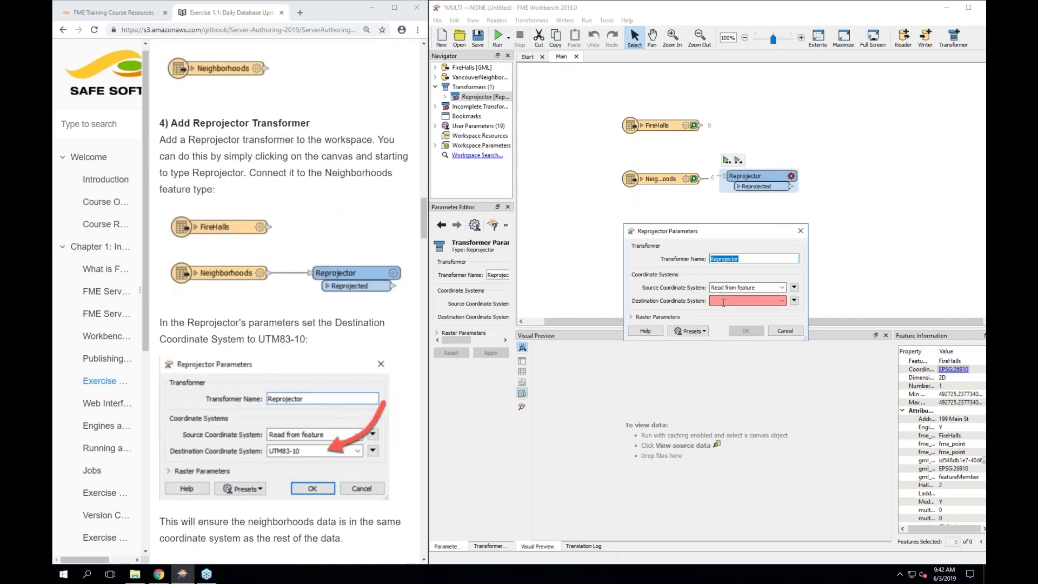
scroll(346, 413, "down", 1)
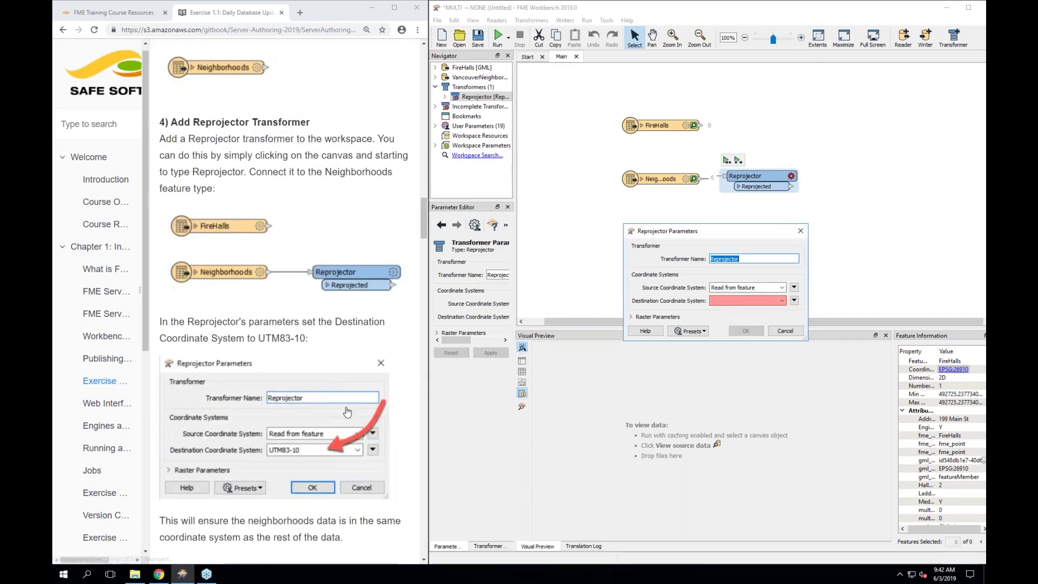
scroll(346, 412, "down", 1)
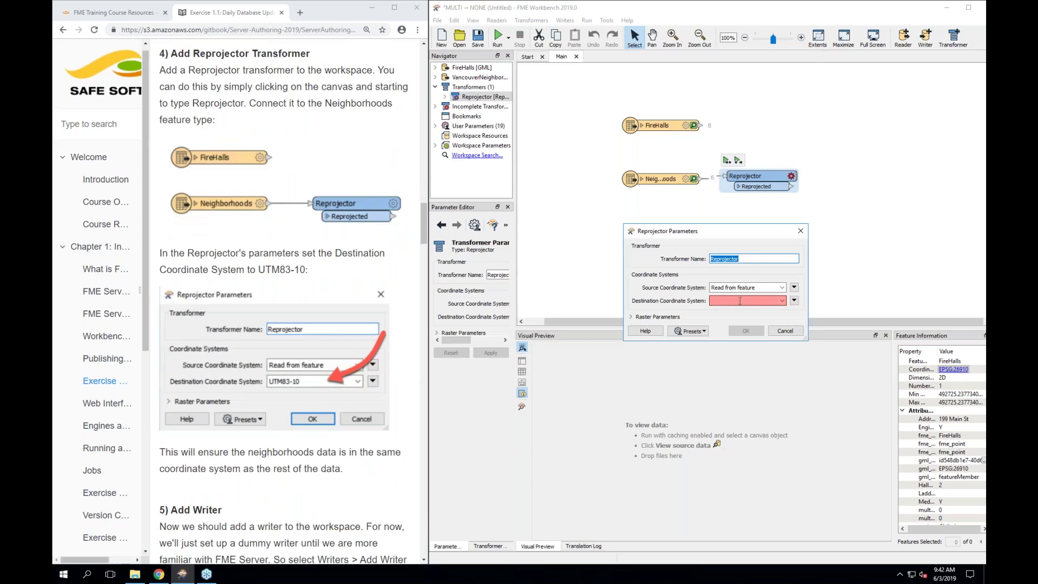
left_click(739, 301)
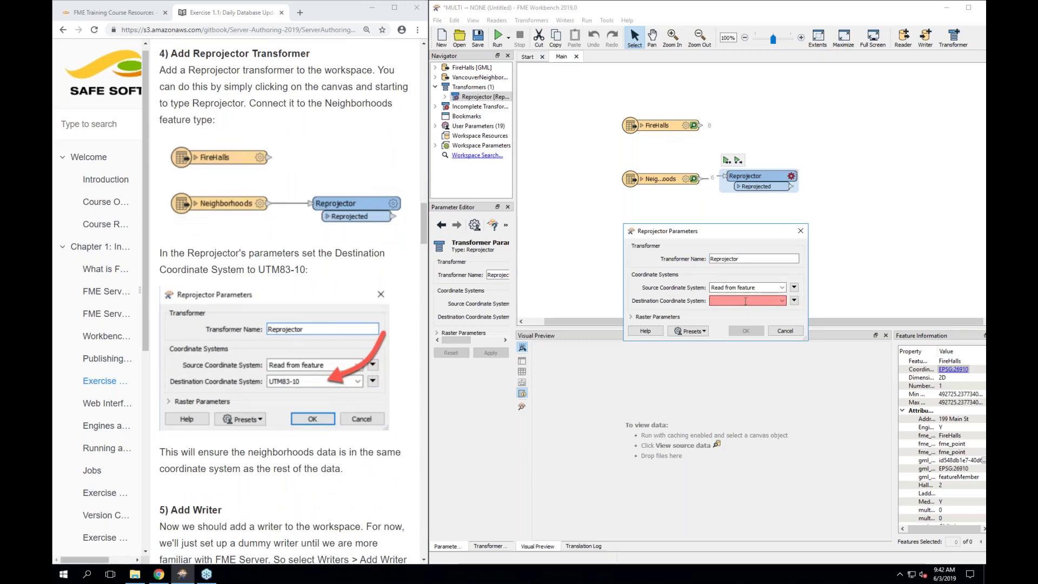
type("utm")
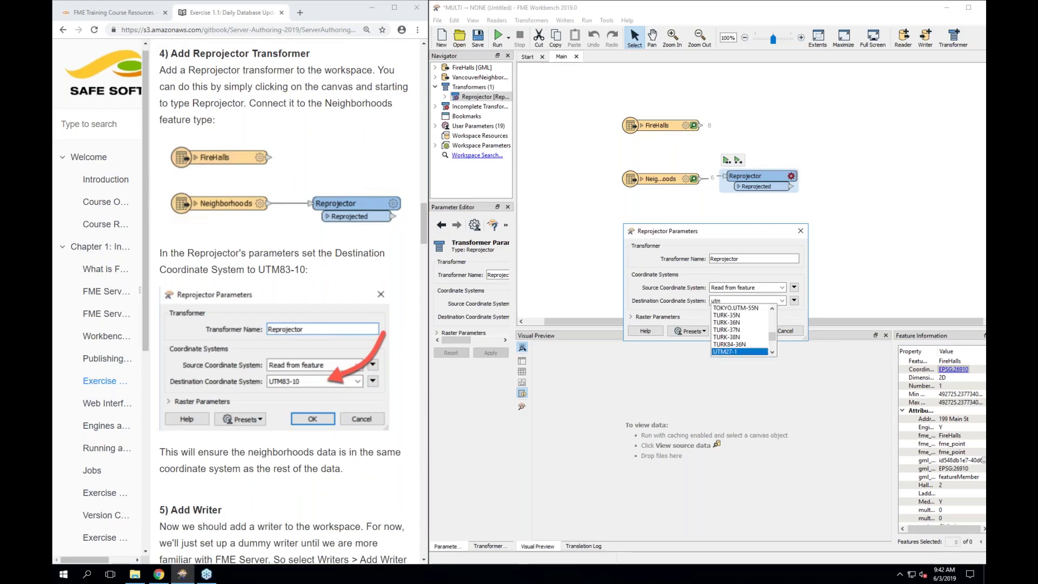
type("83")
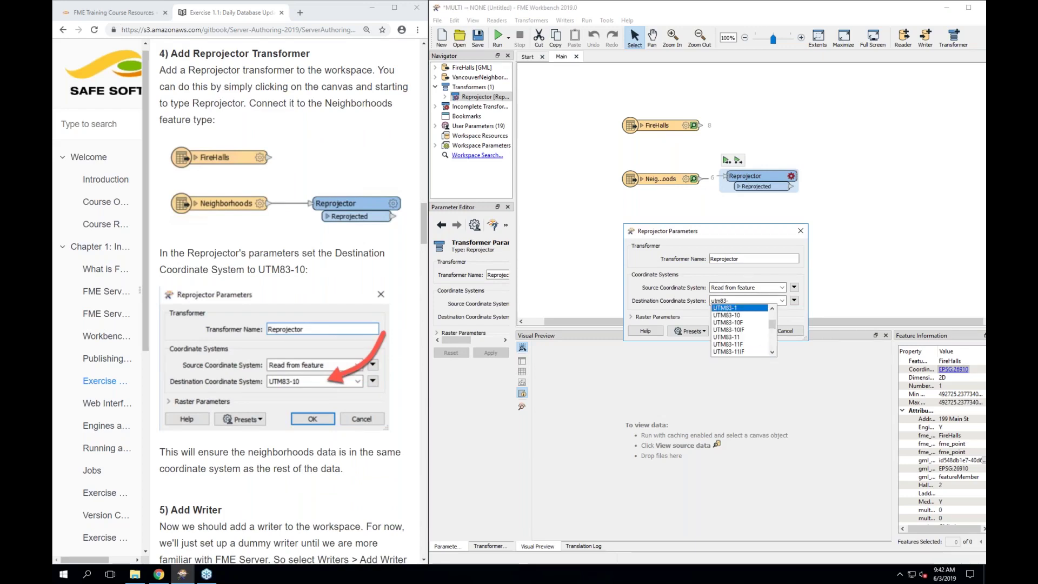
type("-10")
left_click(736, 315)
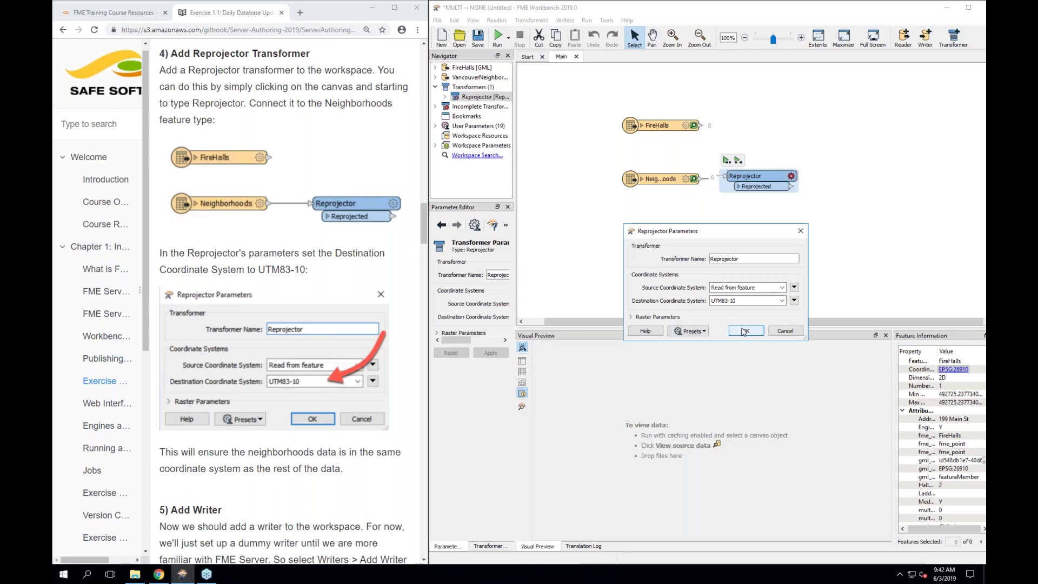
left_click(745, 331)
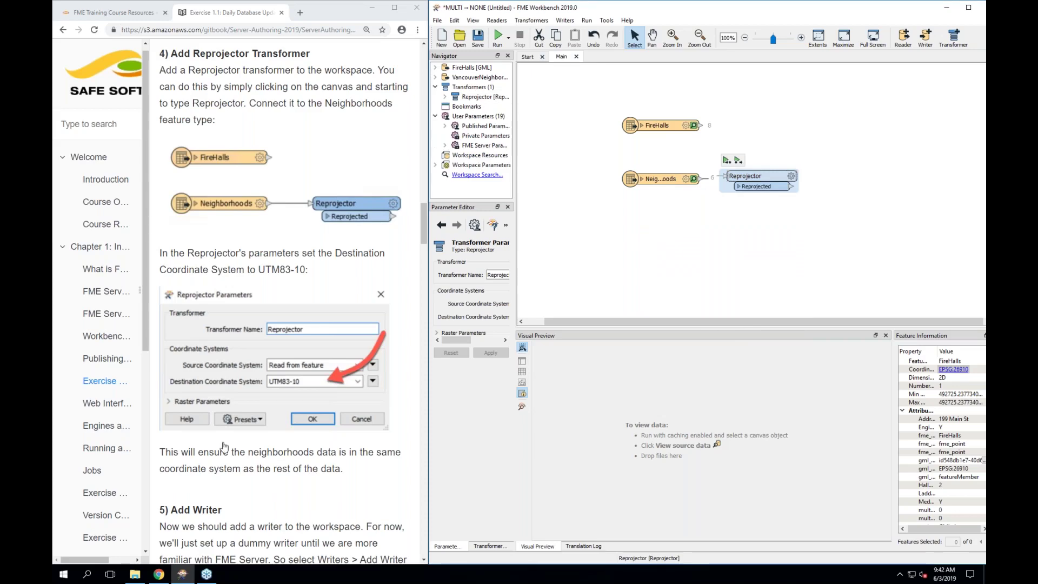
scroll(224, 446, "down", 3)
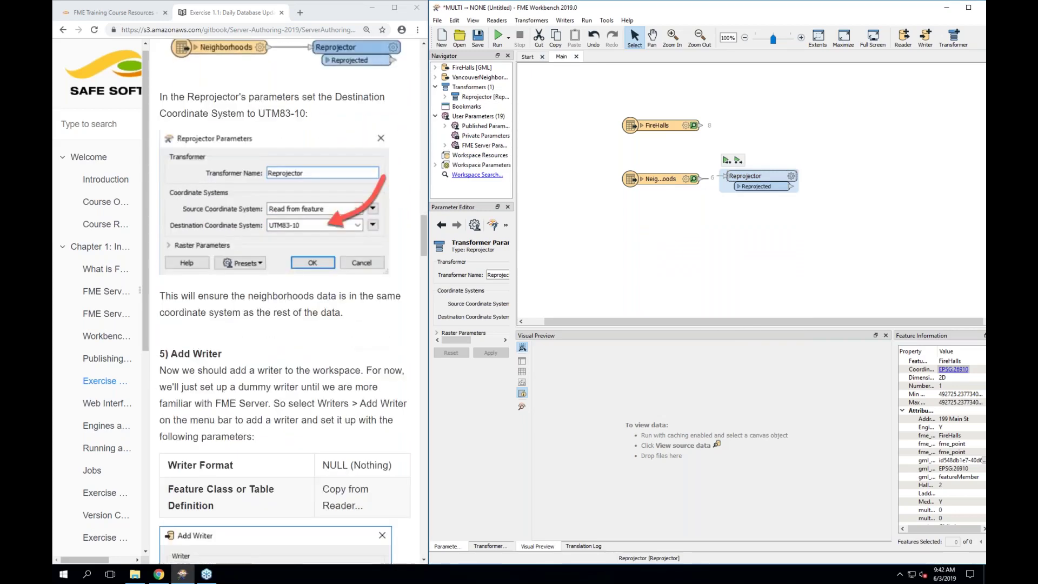
scroll(284, 302, "down", 2)
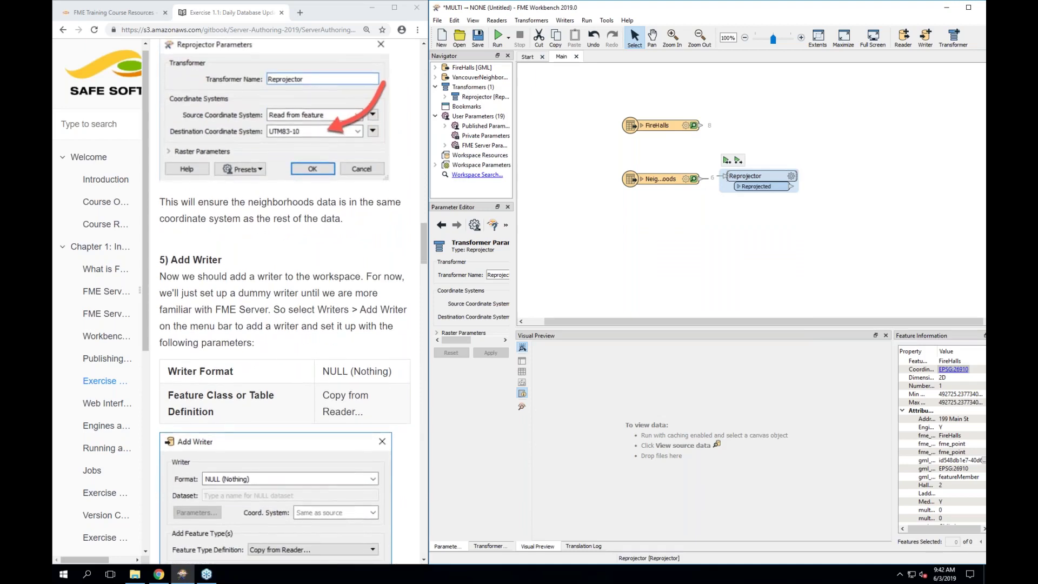
scroll(326, 561, "down", 1)
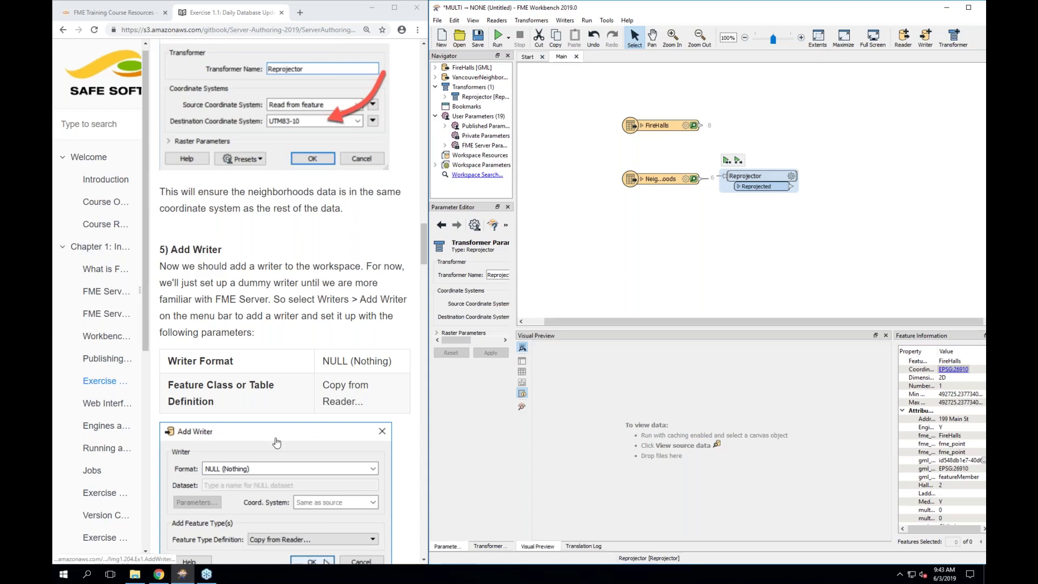
scroll(276, 442, "down", 1)
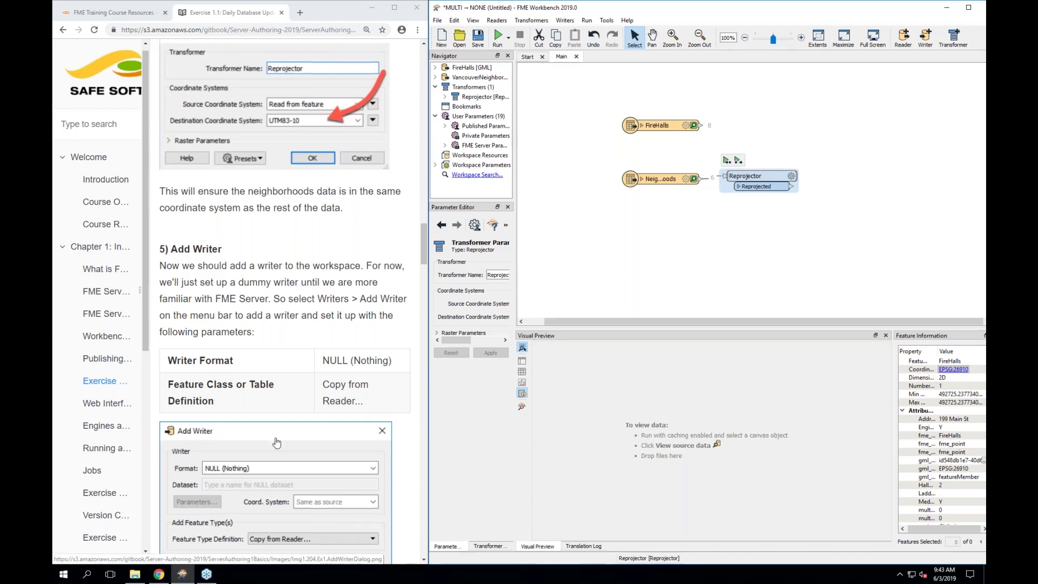
scroll(276, 442, "down", 1)
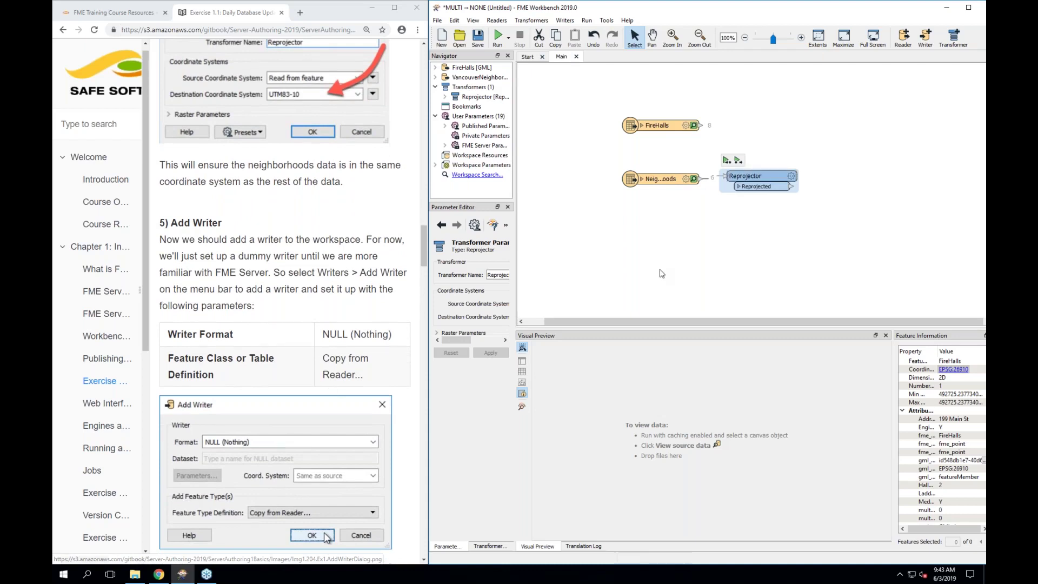
left_click(546, 227)
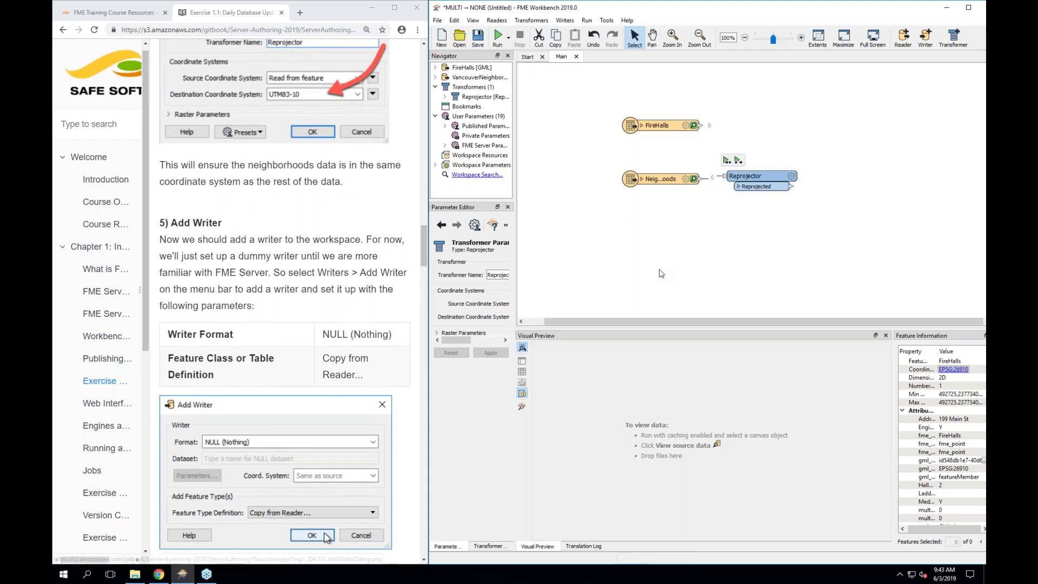
Add a NULL (Nothing) writer with feature type definitions copied from the readers
left_click(567, 21)
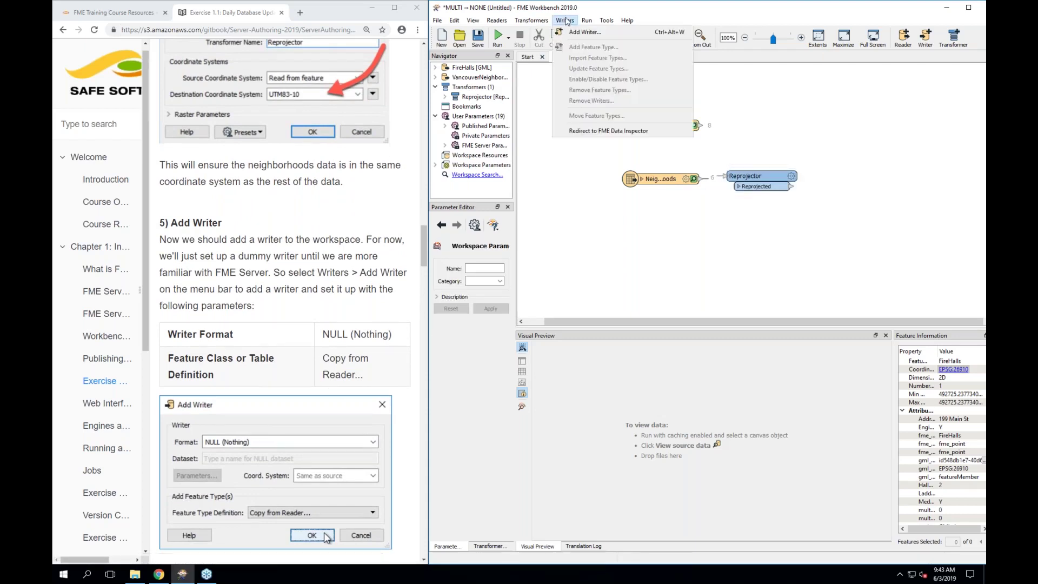
left_click(600, 34)
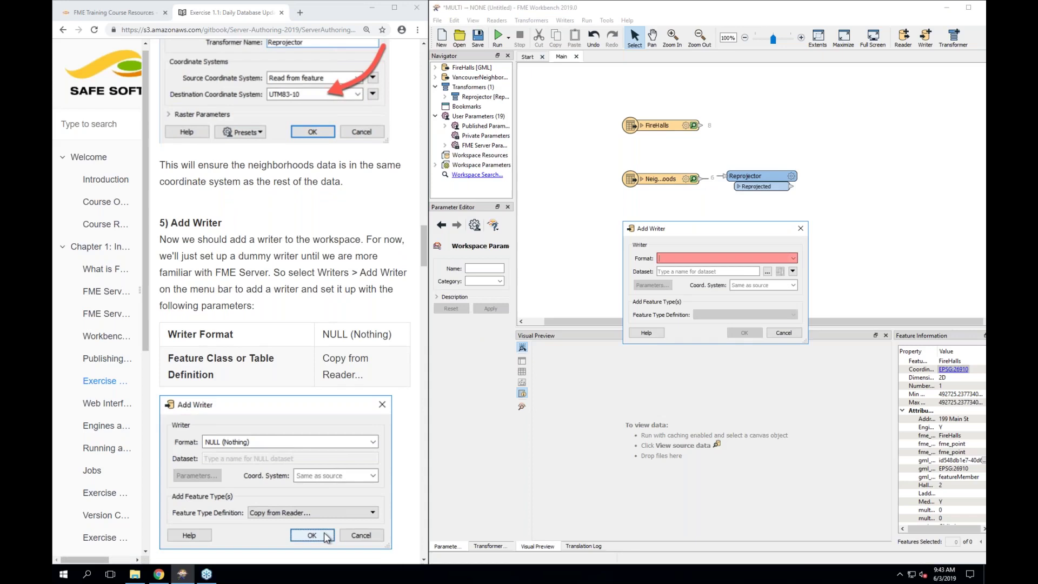
type("nul")
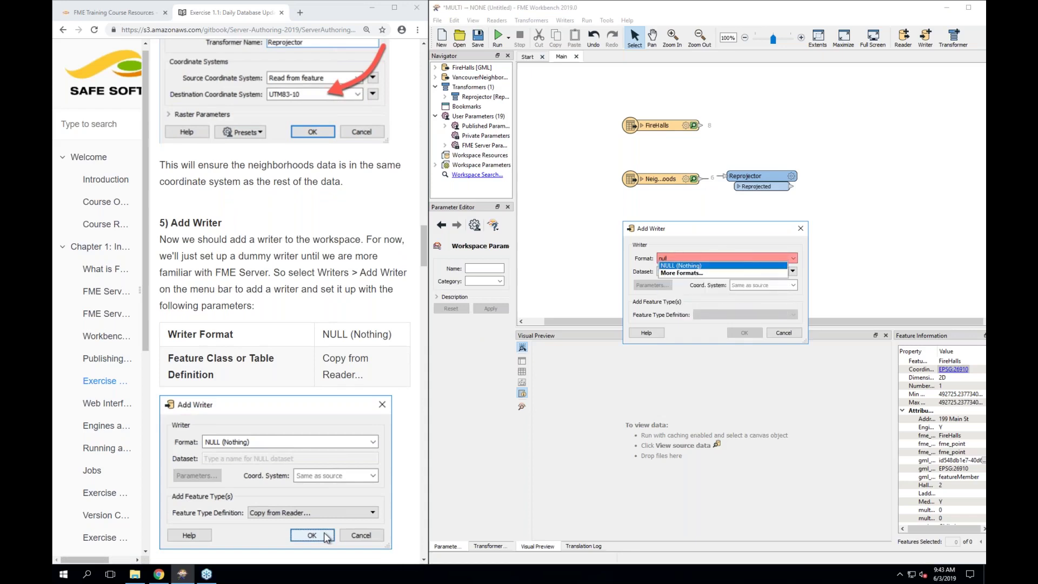
type("l")
left_click(675, 266)
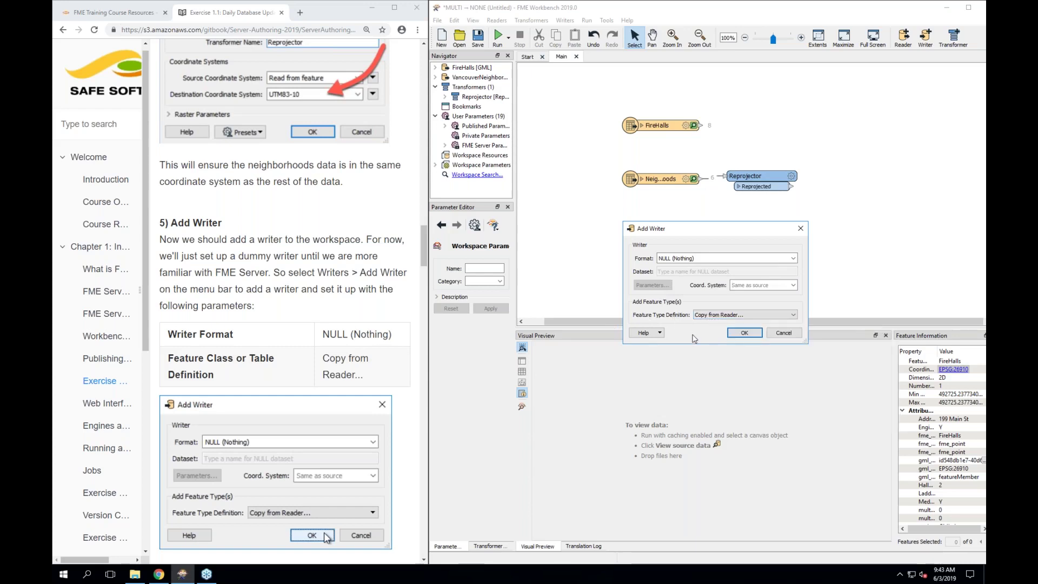
left_click(744, 333)
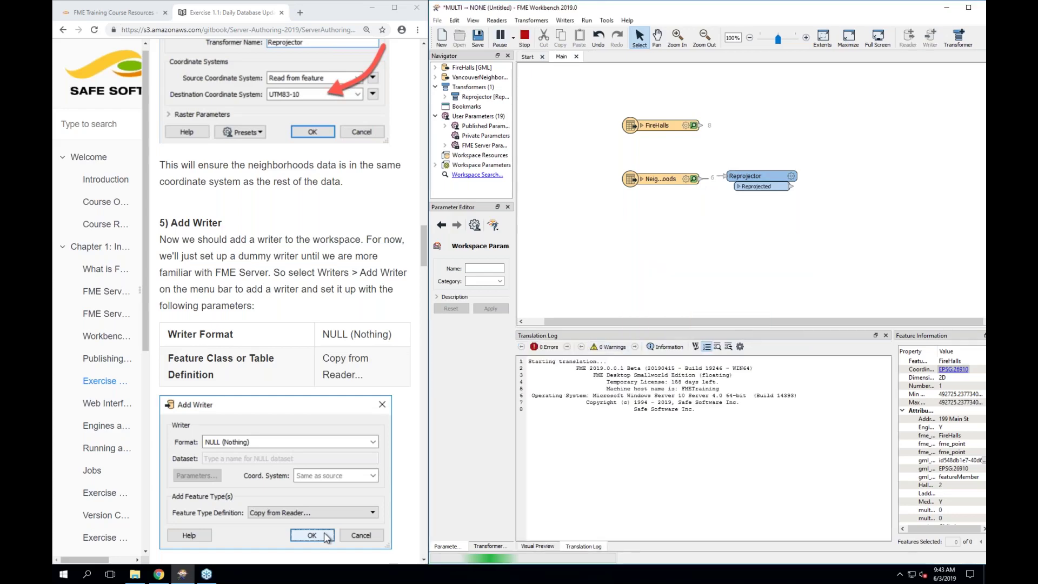
scroll(324, 537, "down", 3)
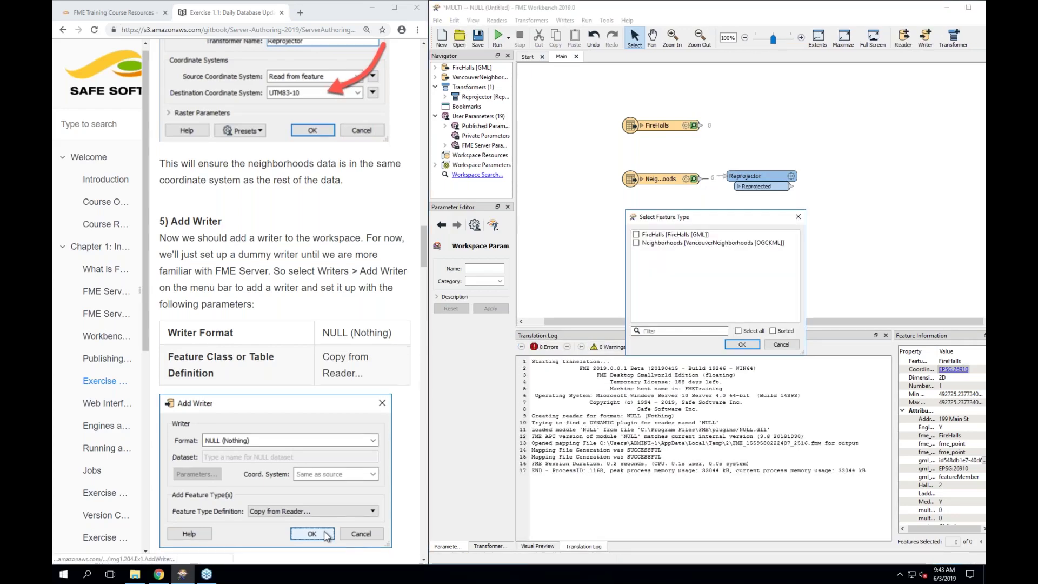
scroll(290, 303, "down", 3)
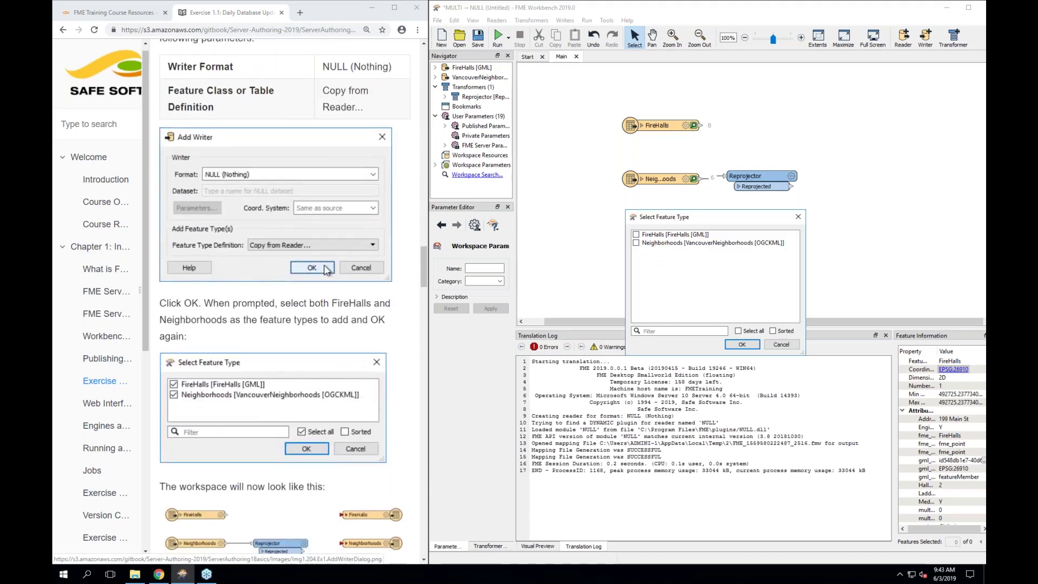
Add FireHalls and Neighborhoods writer feature types and move them nearer the readers
left_click(636, 235)
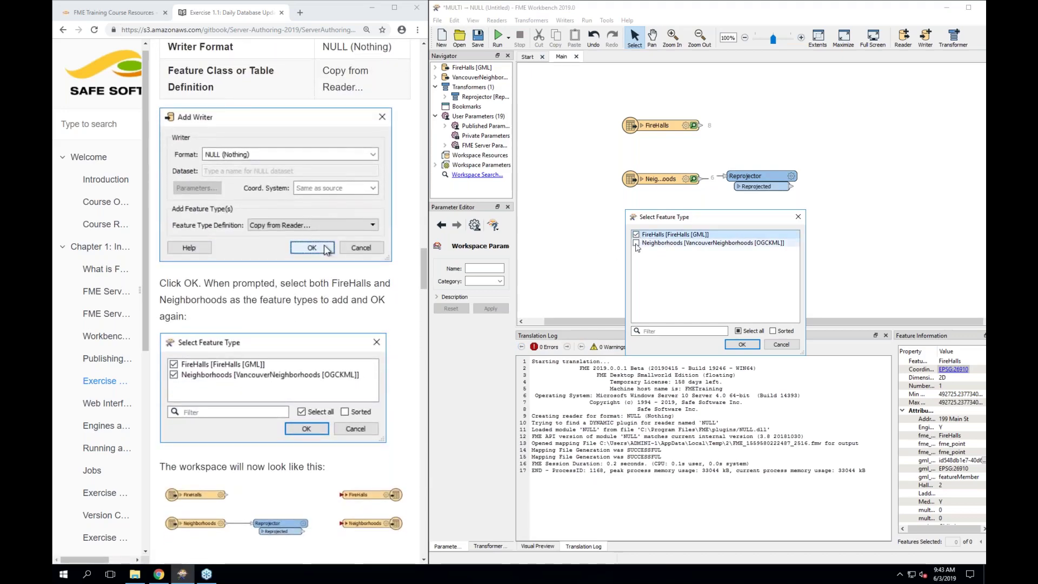
left_click(636, 243)
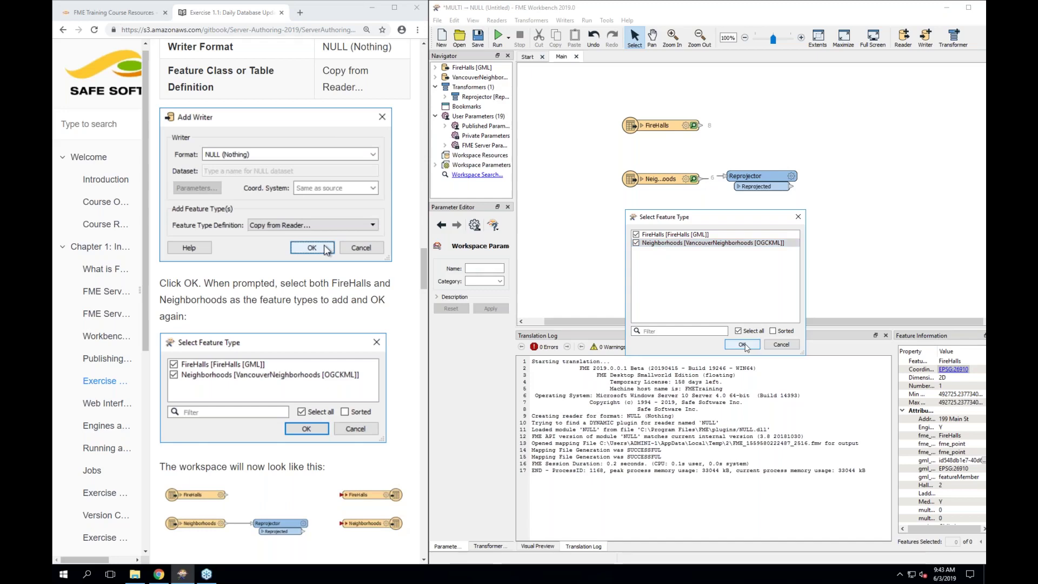
left_click(742, 345)
left_click_drag(932, 179, 788, 178)
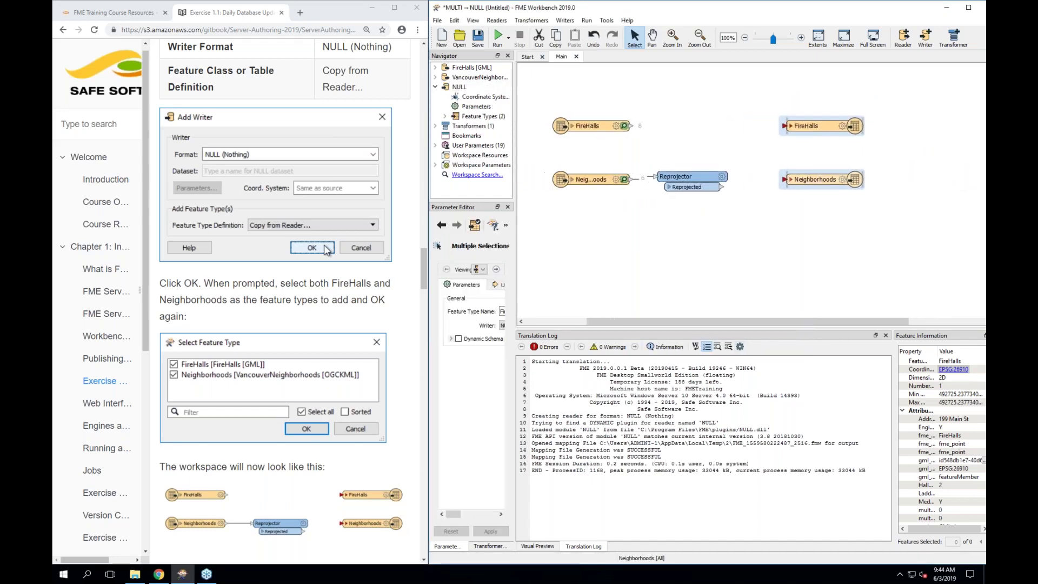
Quick-add a Clipper beside the Reprojector and connect FireHalls into its Clippee input
scroll(327, 250, "down", 4)
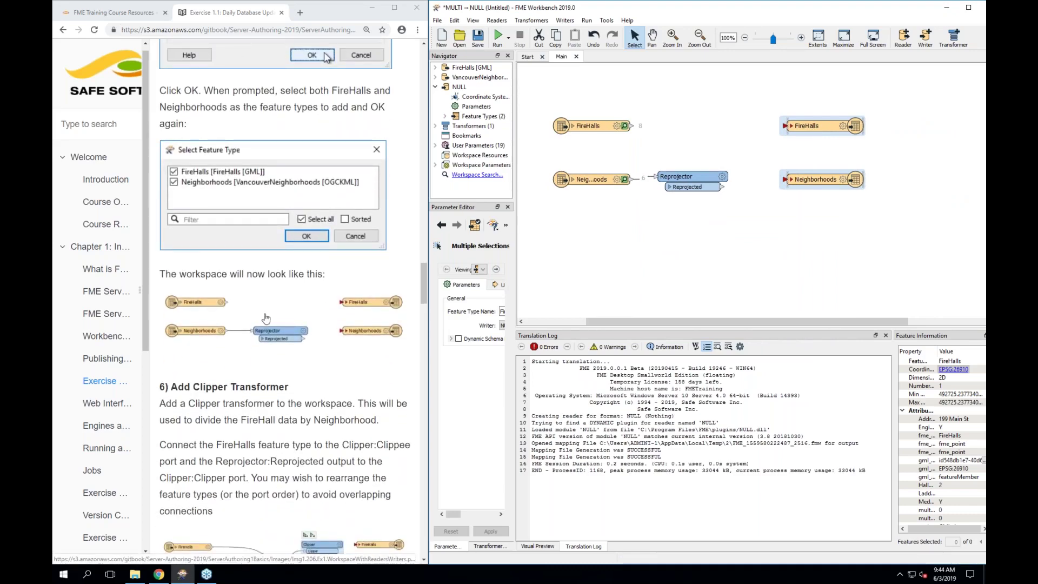
scroll(266, 318, "down", 4)
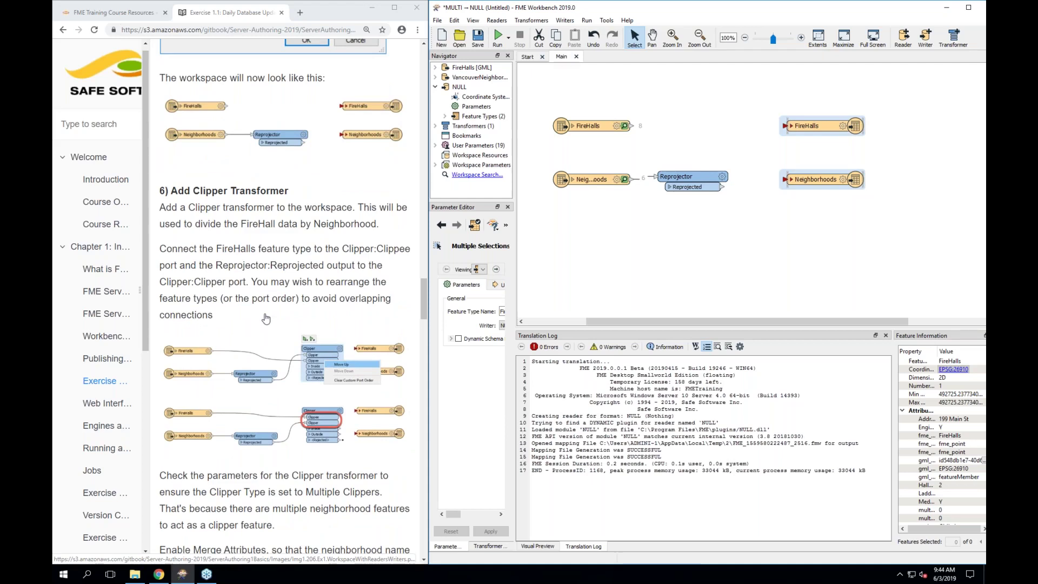
left_click_drag(818, 126, 845, 127)
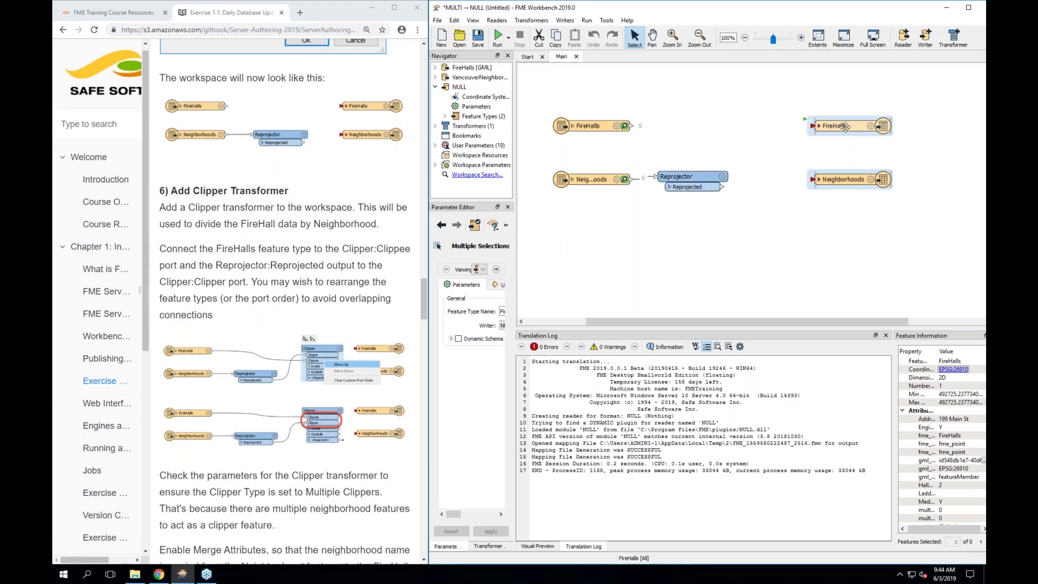
left_click(767, 135)
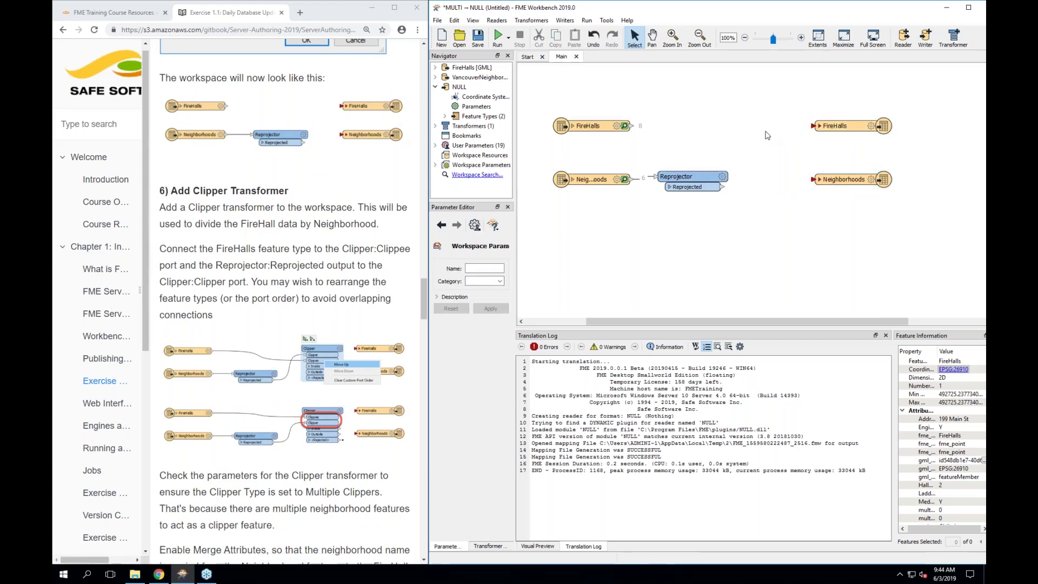
type("clipper")
key("Return")
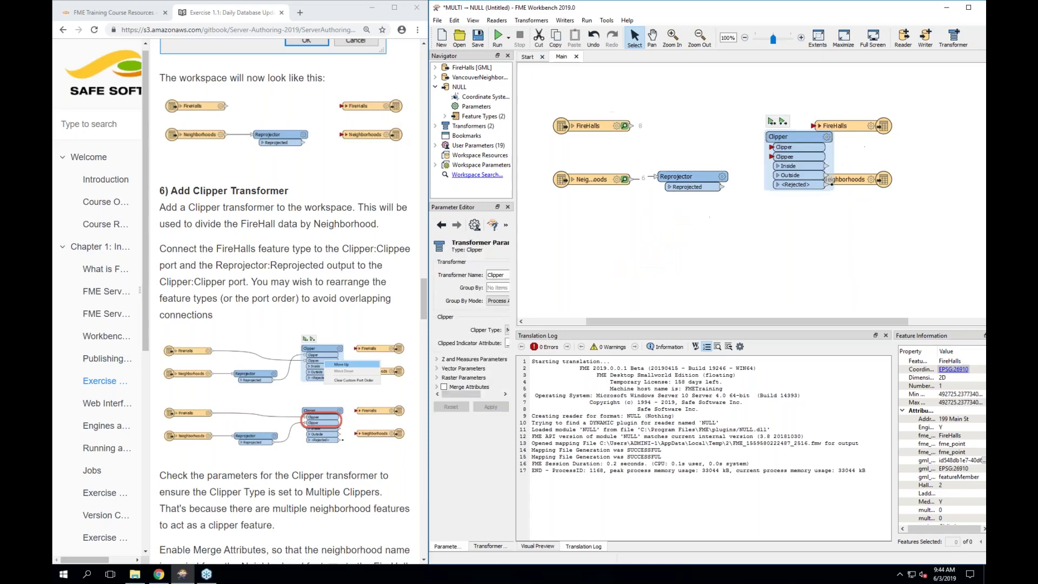
left_click_drag(787, 131, 760, 127)
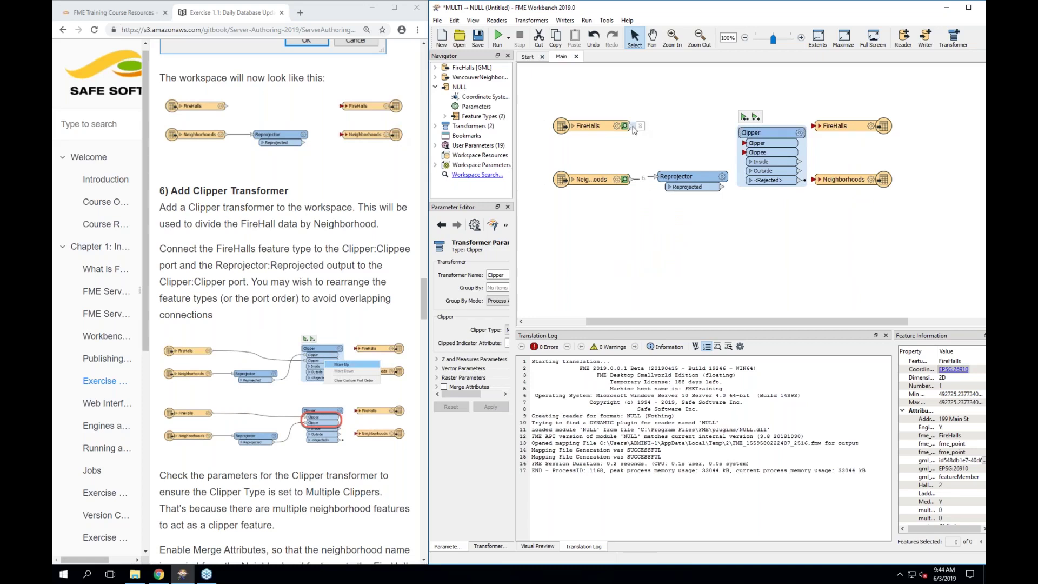
left_click_drag(633, 128, 739, 160)
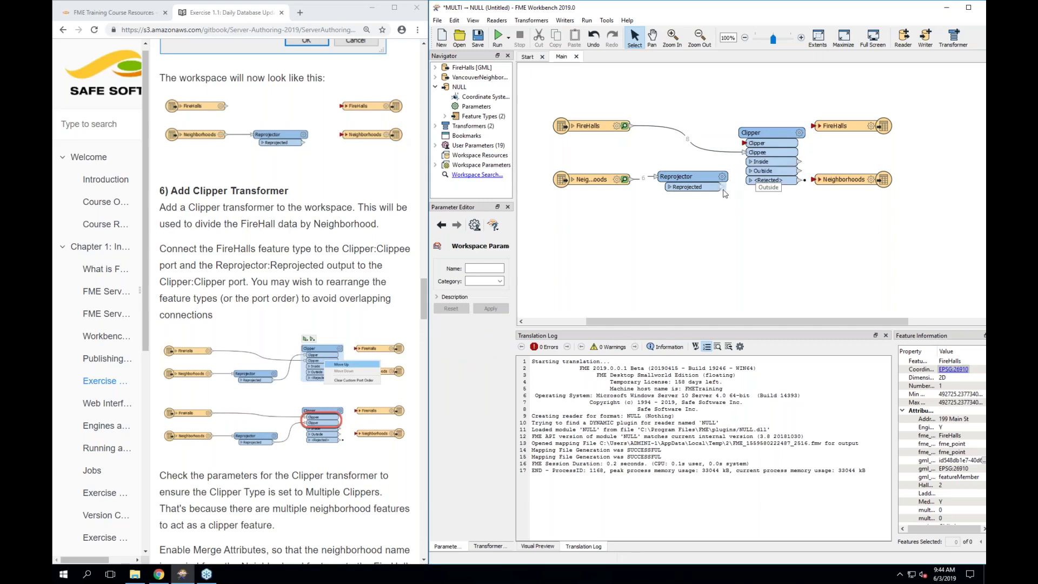
Connect the Reprojector's Reprojected output to the Clipper's Clipper input
left_click_drag(725, 193, 738, 147)
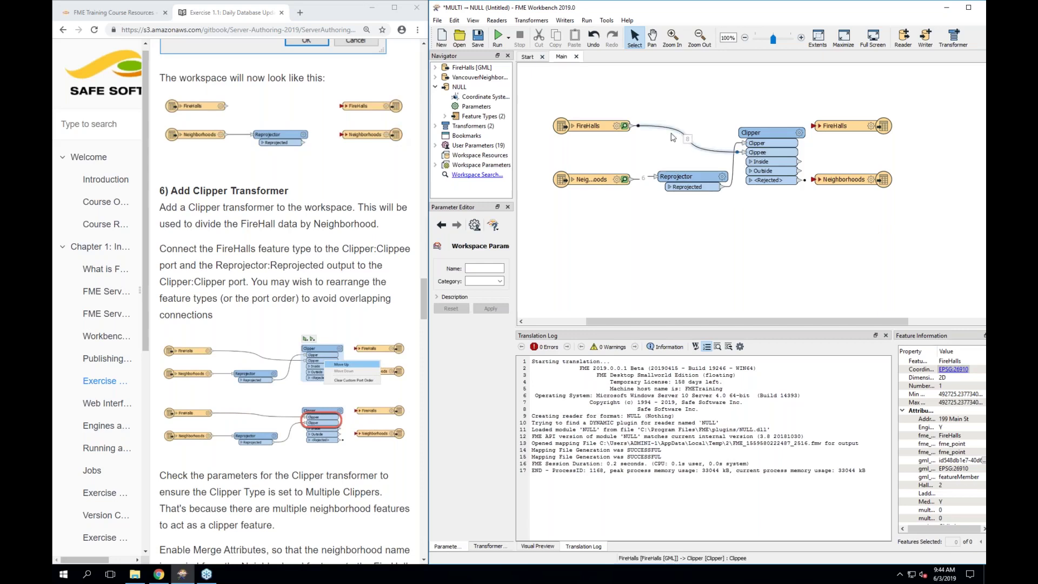
left_click(592, 181)
left_click(701, 243)
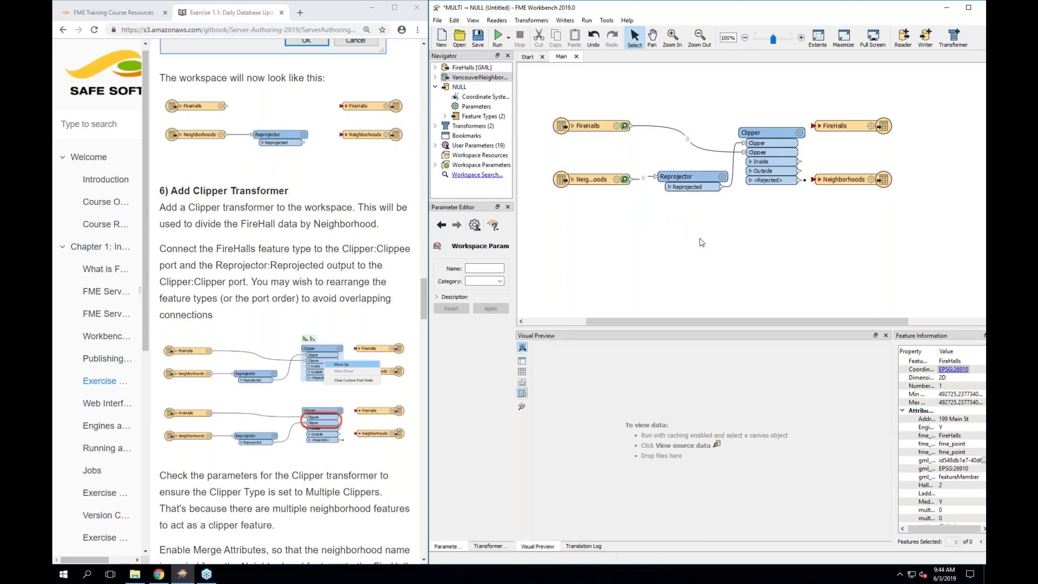
Move the Clipper's Clippee port up above its Clipper port
left_click(771, 154)
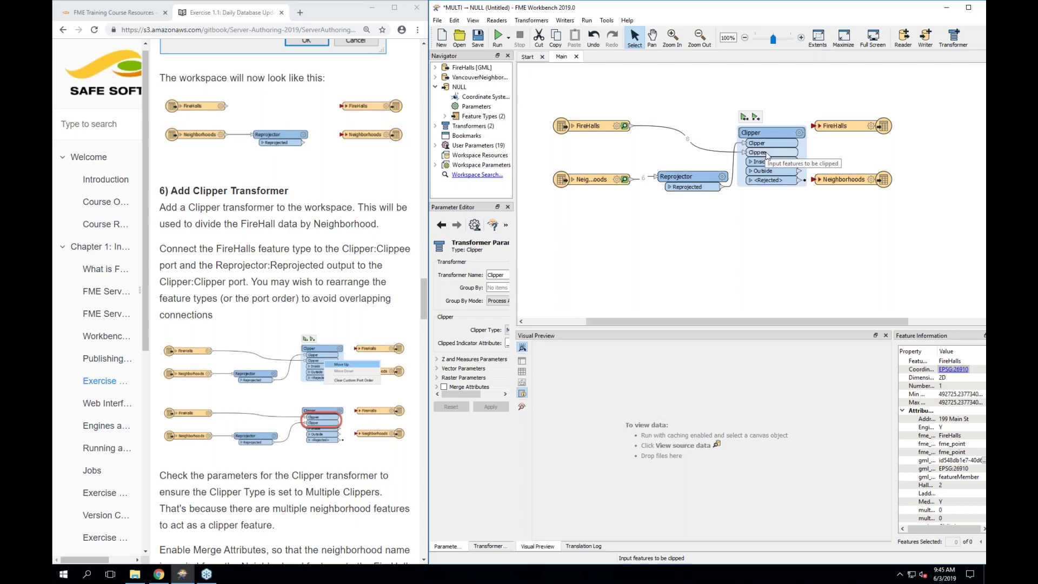
right_click(766, 154)
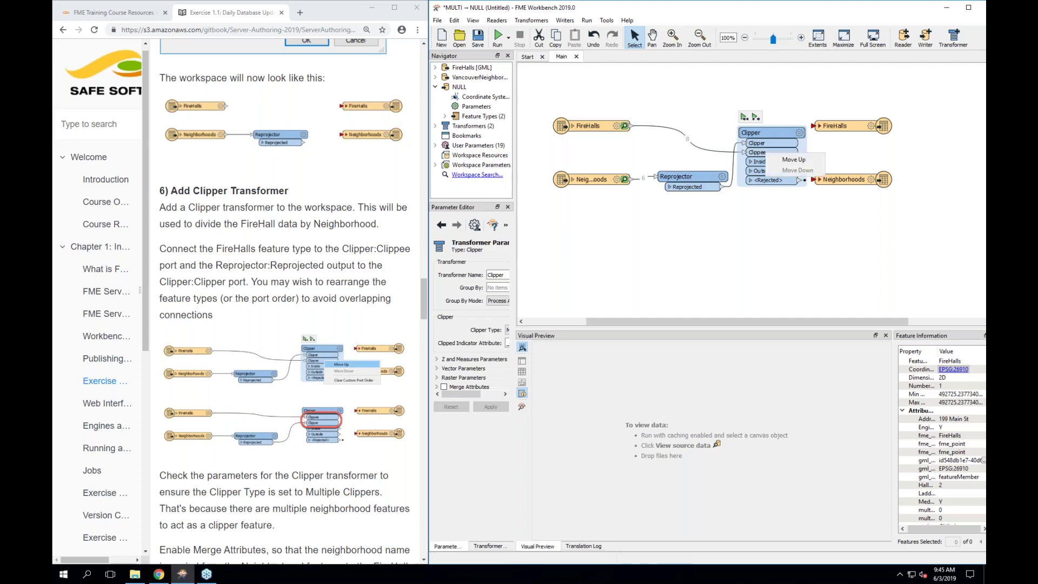
left_click(776, 160)
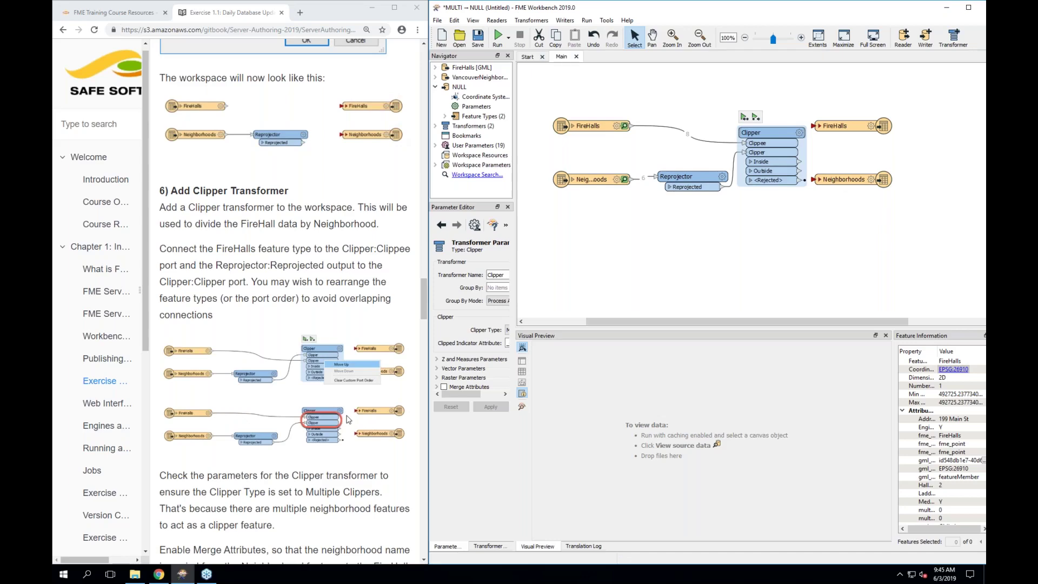
scroll(347, 419, "down", 4)
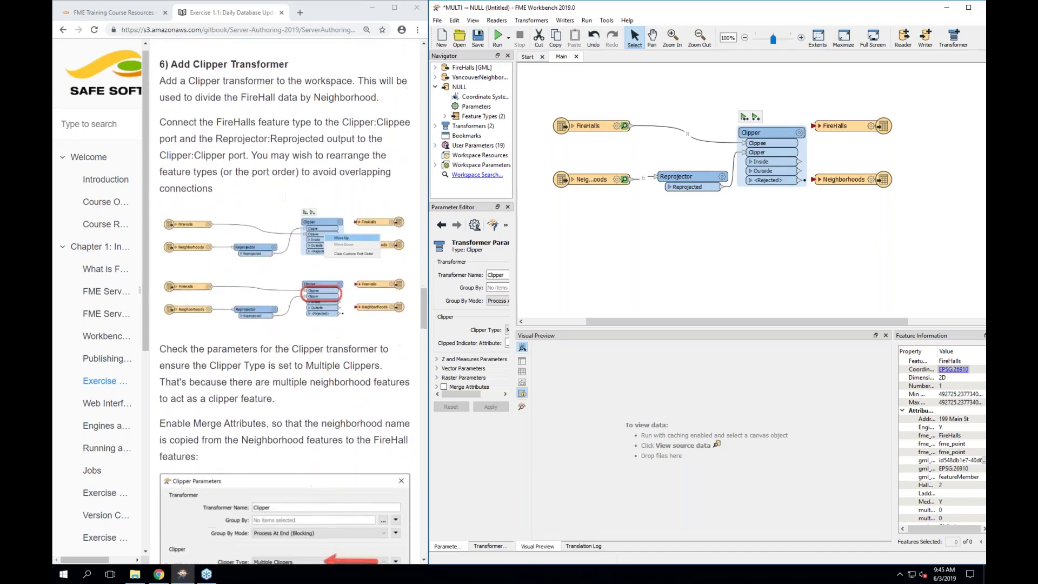
scroll(285, 301, "down", 2)
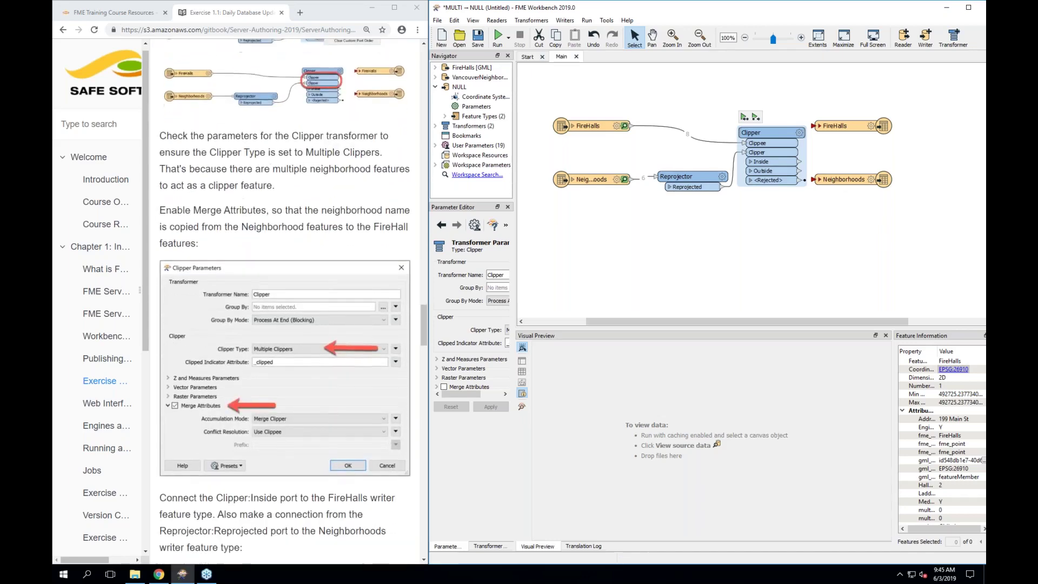
scroll(286, 301, "down", 1)
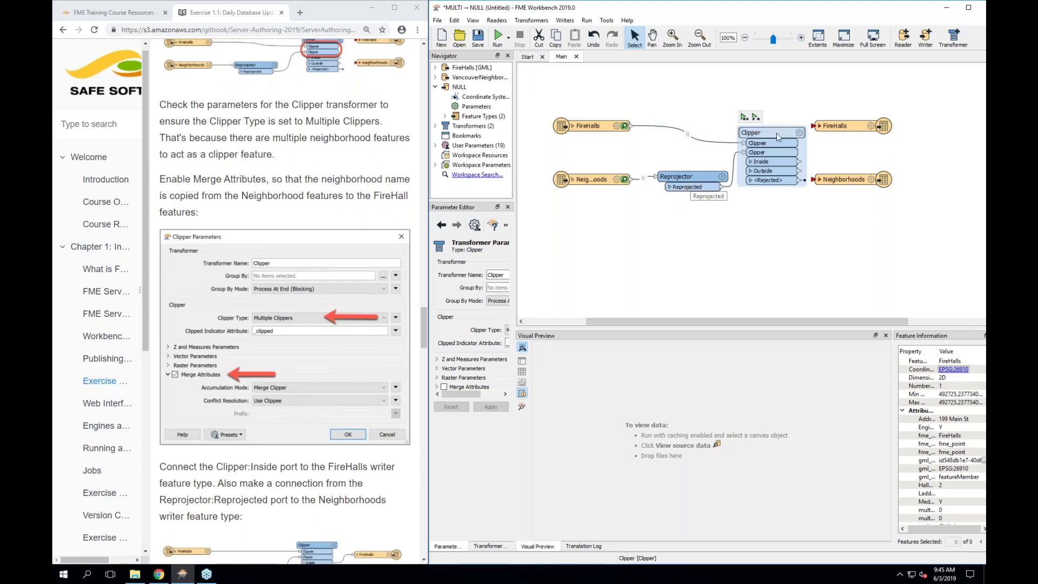
mouse_move(799, 133)
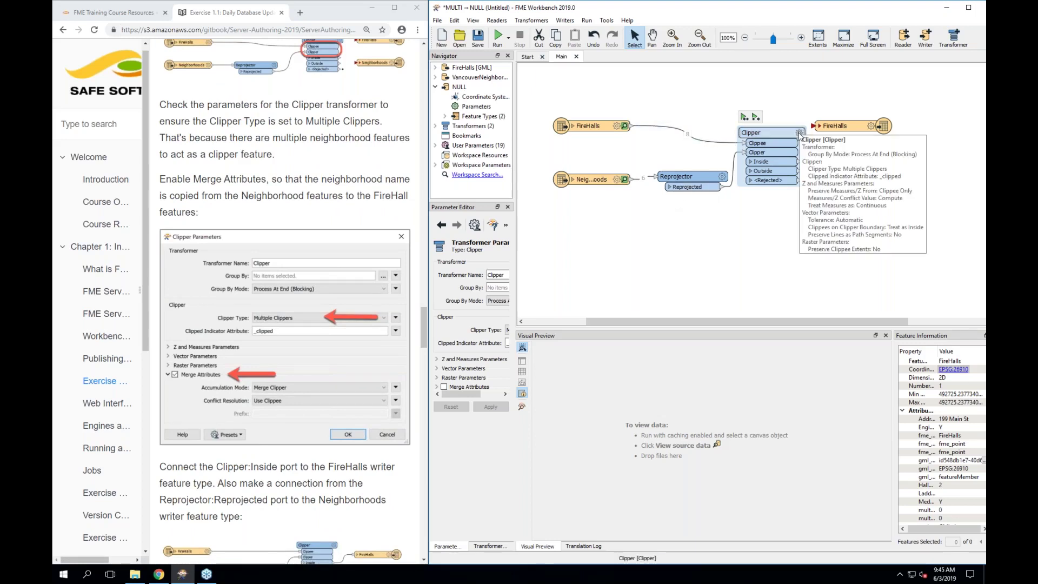
Enable Merge Attributes in the Clipper's parameters, keeping Multiple Clippers as the type
left_click(799, 134)
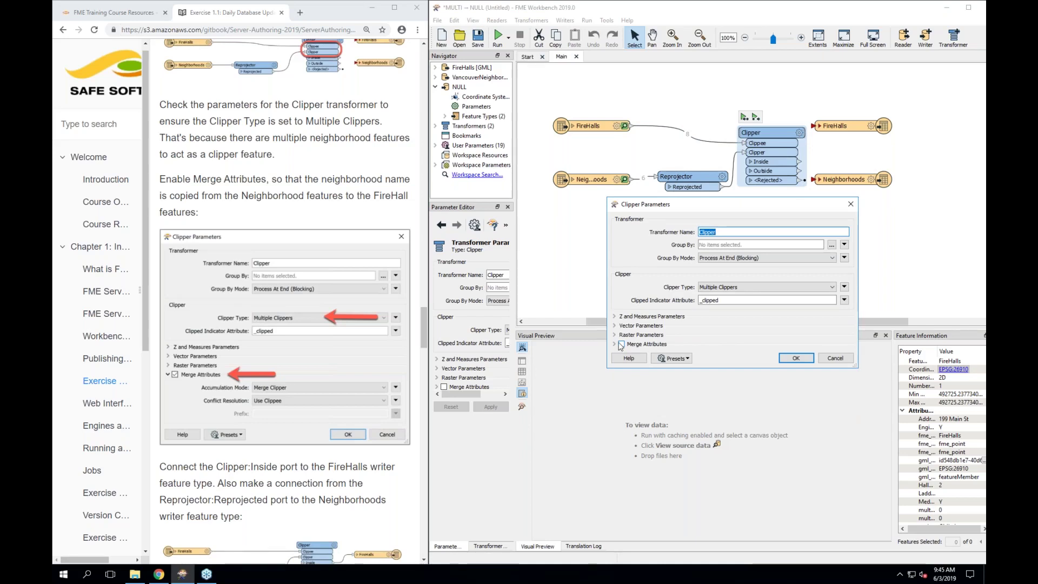
left_click(621, 345)
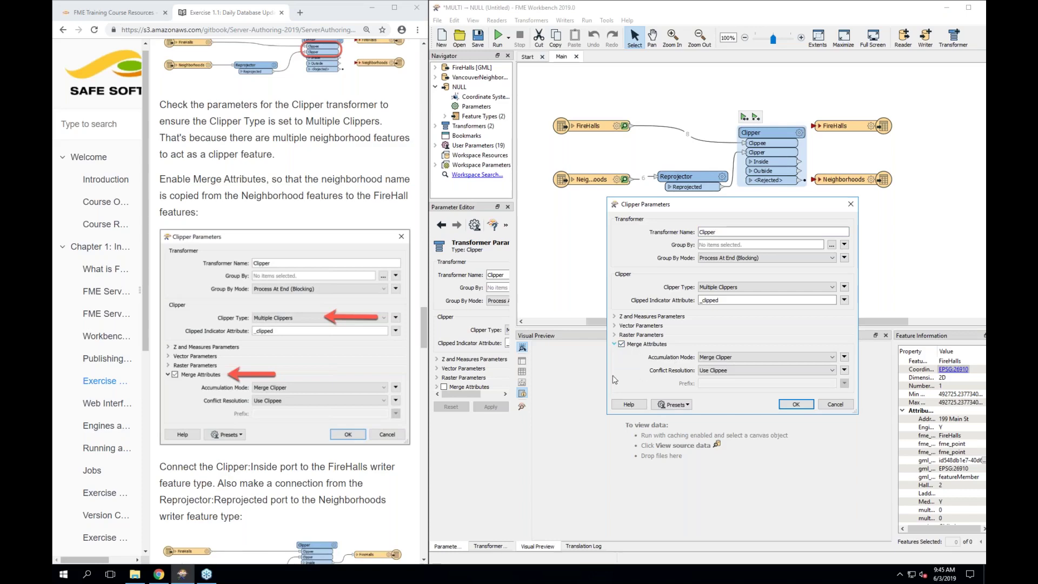
scroll(361, 419, "down", 4)
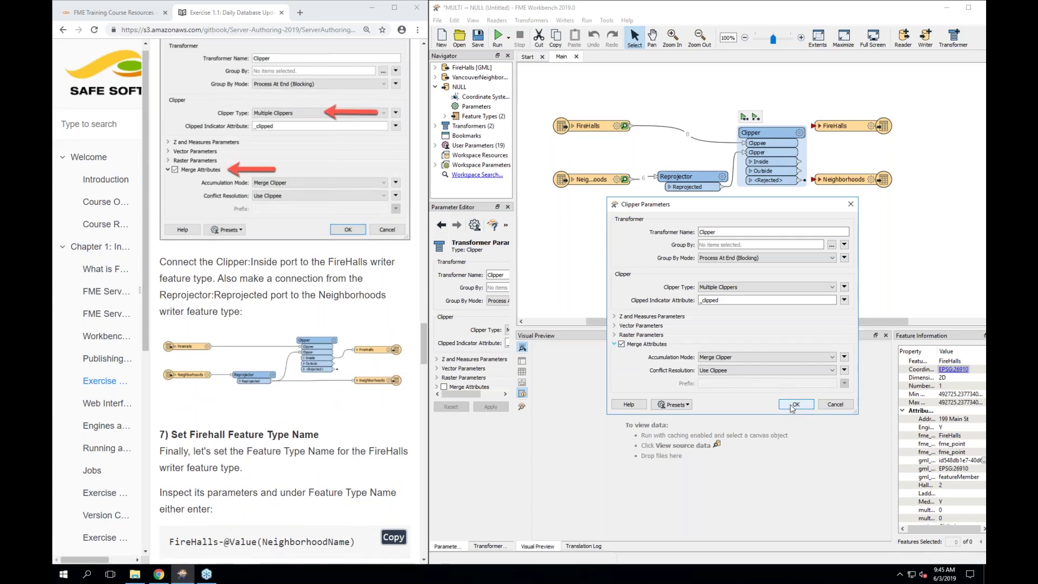
left_click(793, 405)
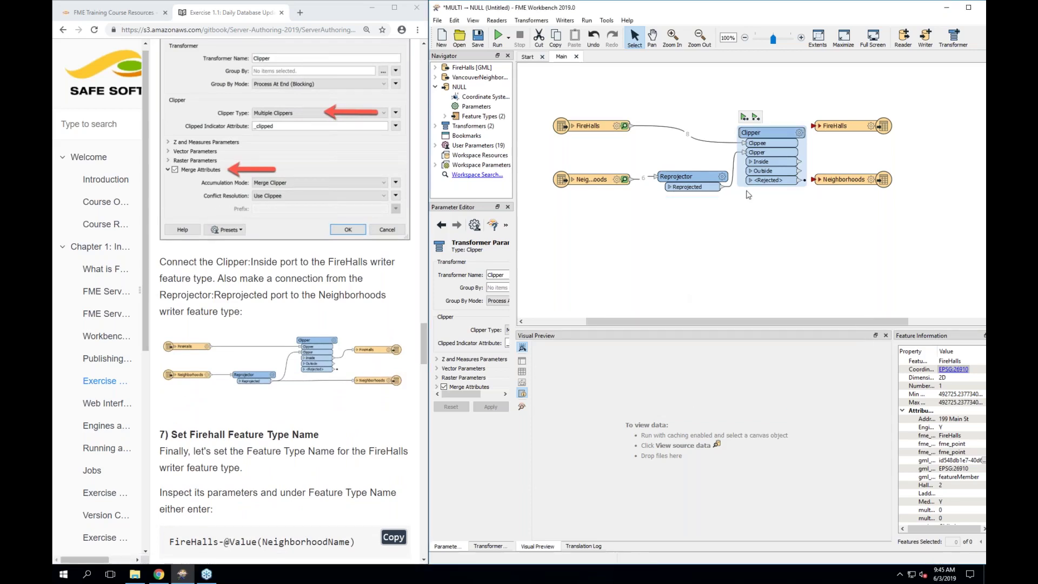
Rearrange the writer feature types and connect the Clipper's Inside output to FireHalls
left_click(839, 184)
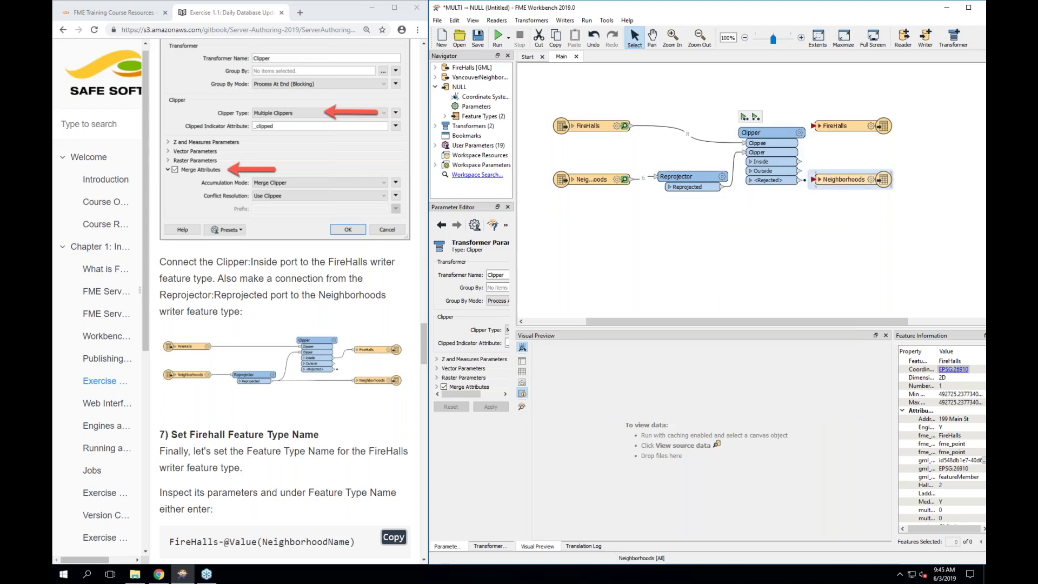
left_click_drag(840, 180, 877, 207)
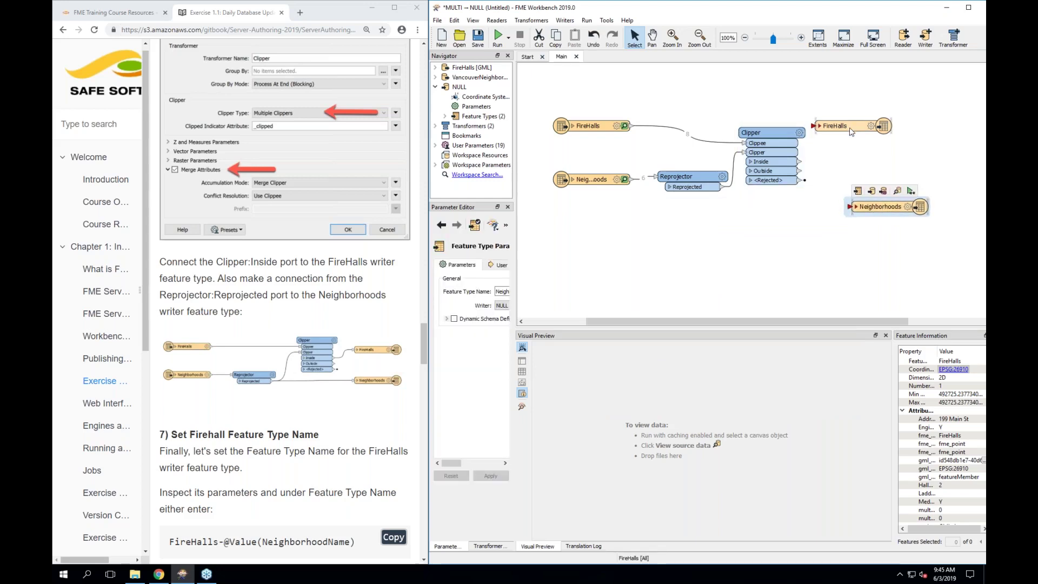
left_click_drag(850, 132, 879, 138)
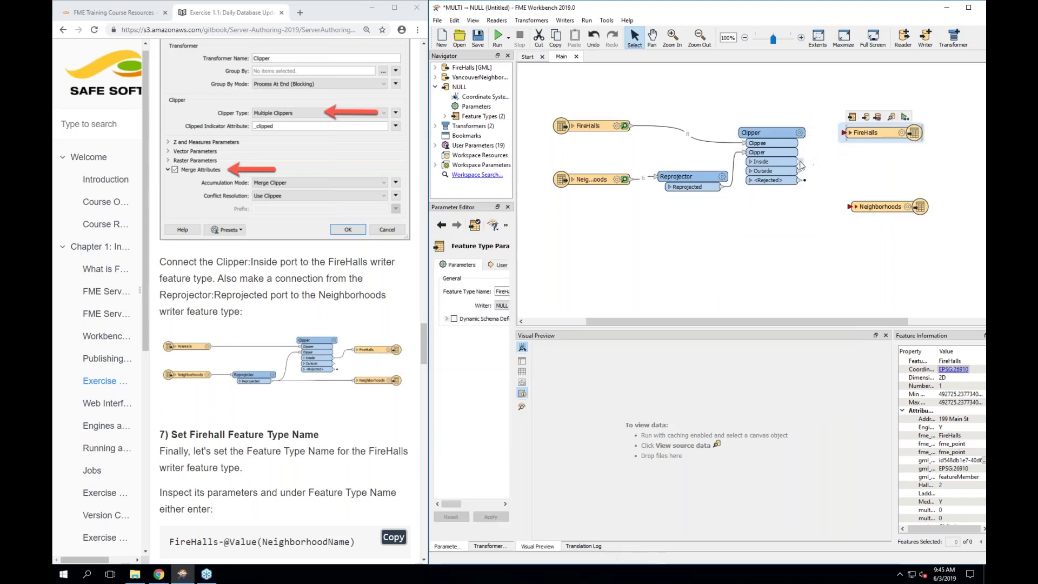
left_click_drag(800, 162, 847, 134)
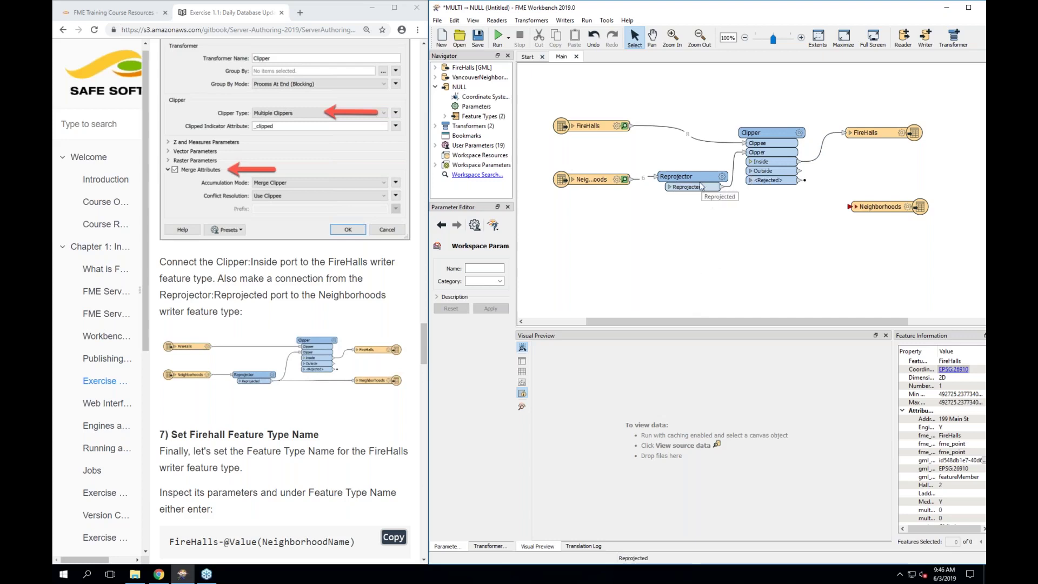
Connect the Reprojected output to the Neighborhoods writer and tidy the Reprojector's position
left_click_drag(699, 182, 699, 192)
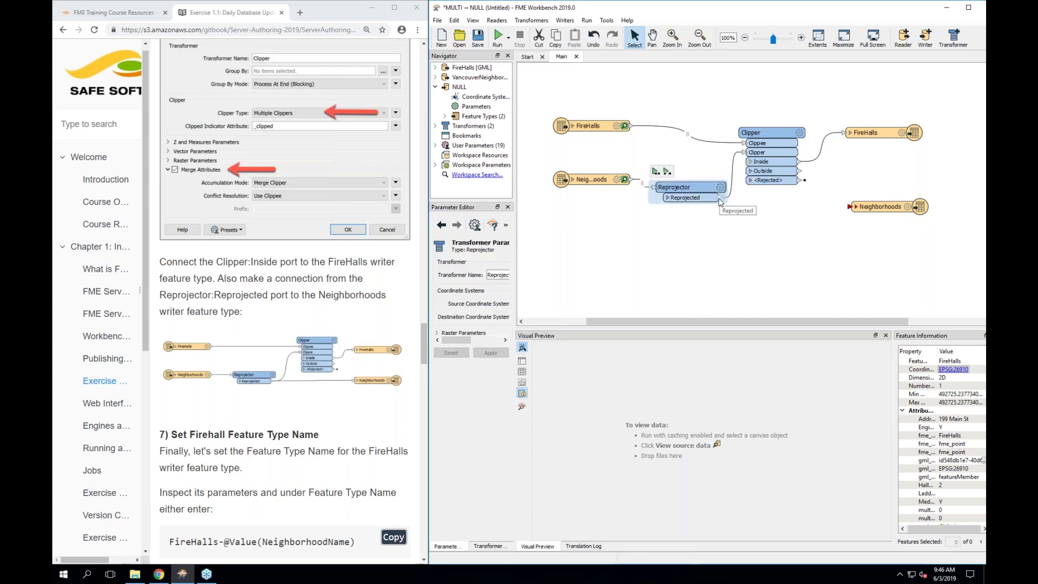
left_click_drag(719, 198, 851, 207)
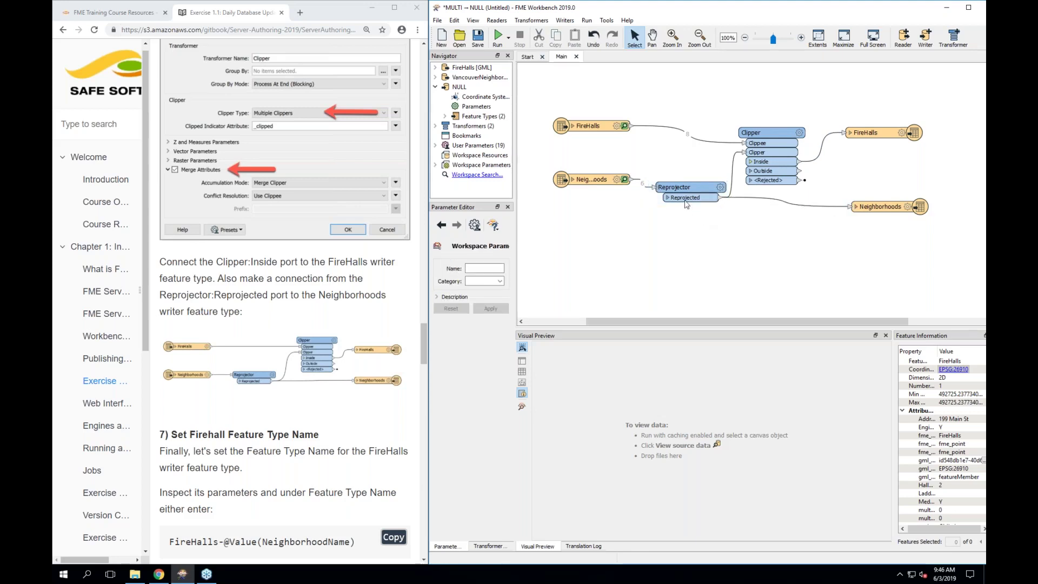
left_click_drag(682, 188, 682, 198)
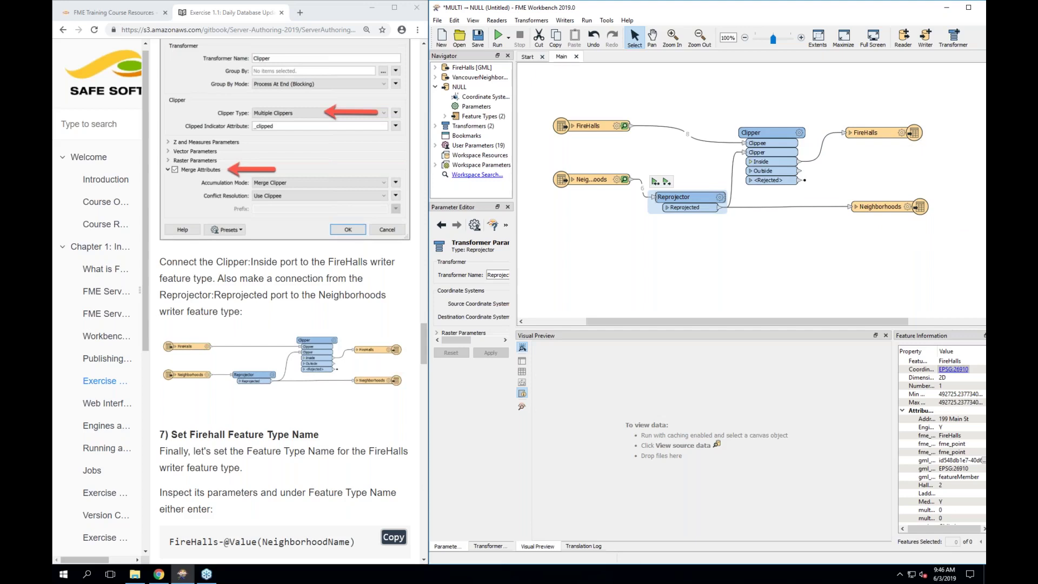
scroll(284, 303, "down", 2)
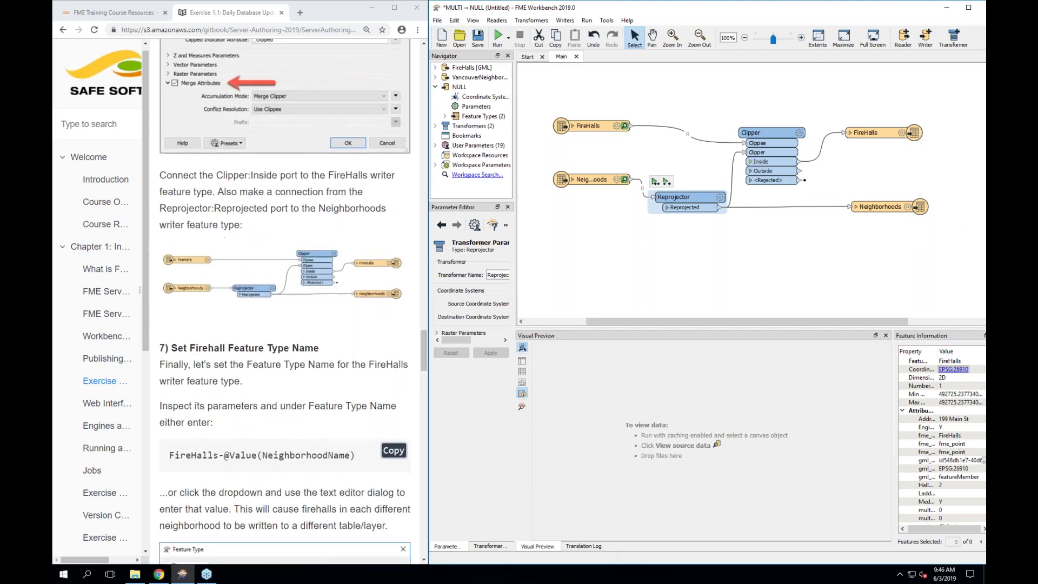
Open the FireHalls writer's feature type settings and close them unchanged
scroll(285, 302, "down", 4)
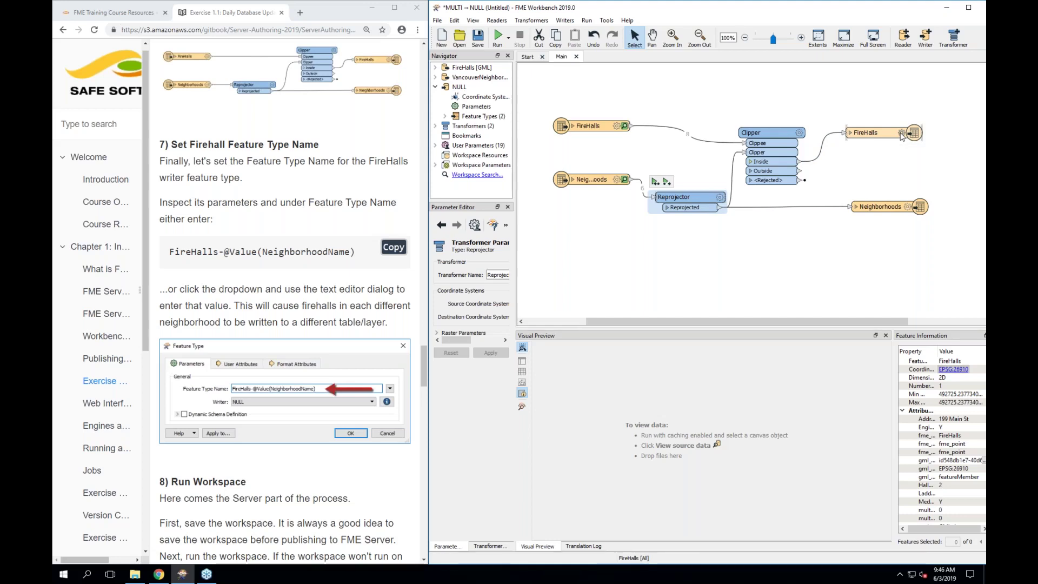
left_click(901, 134)
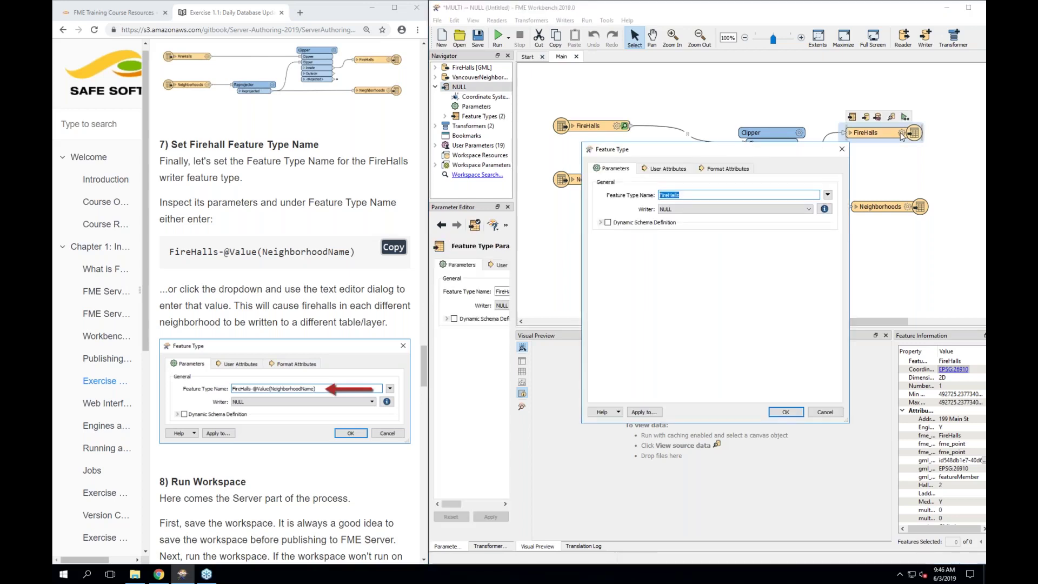
left_click(846, 155)
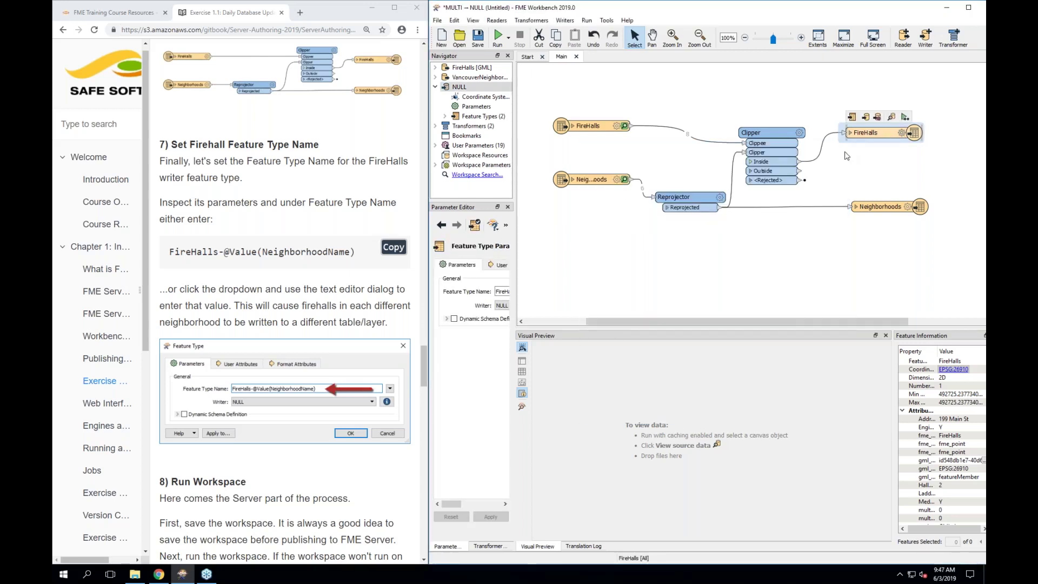
Review the Clipper and Clippee port ordering options, then reopen the FireHalls Feature Type dialog
right_click(764, 155)
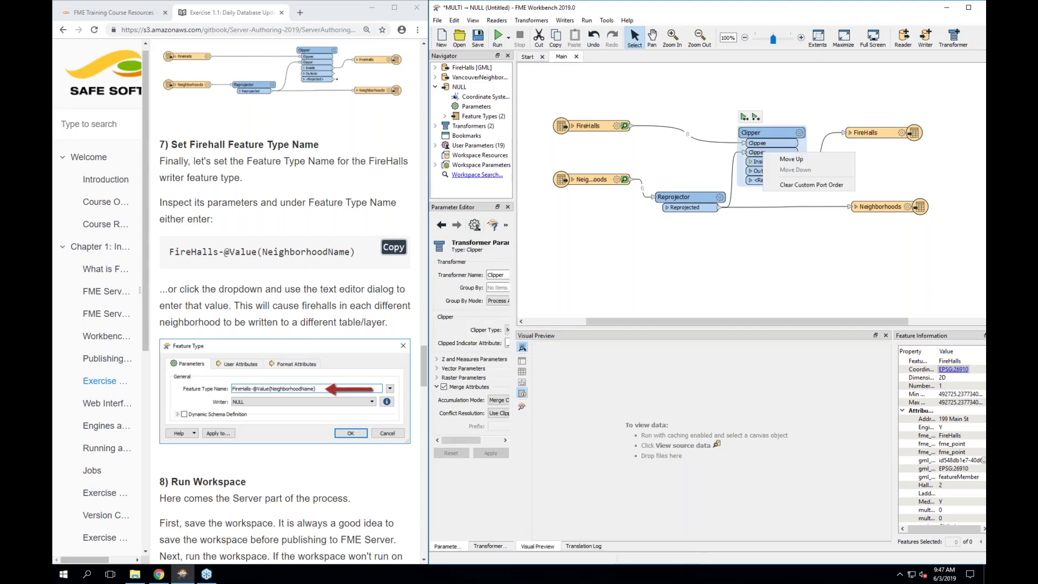
right_click(758, 145)
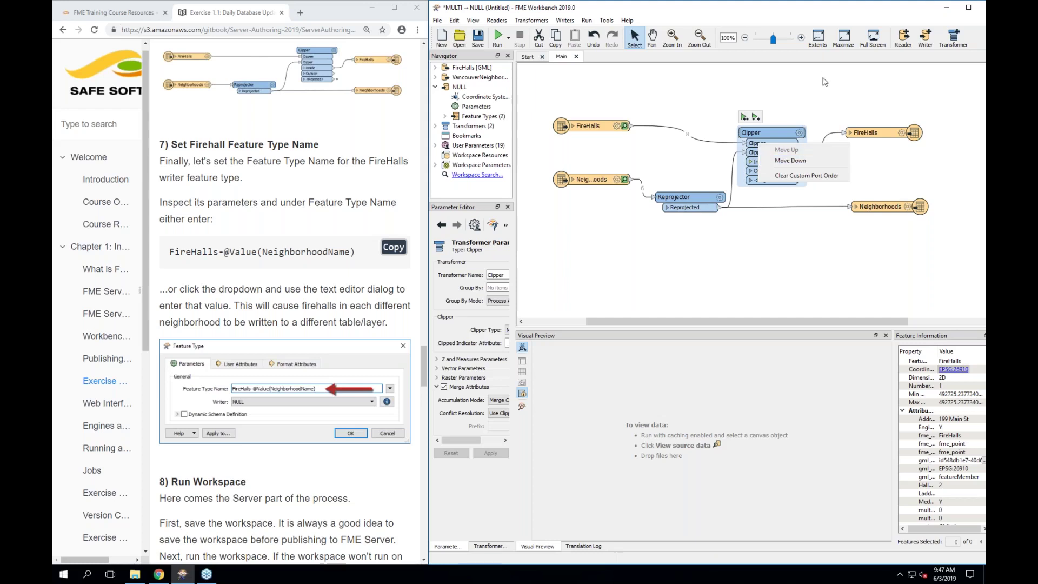
left_click(818, 101)
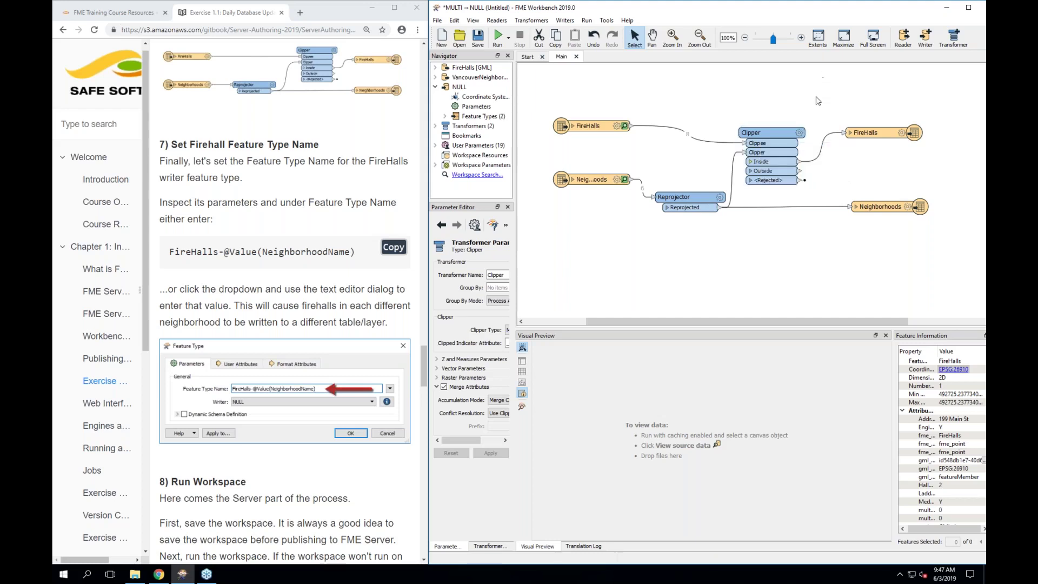
left_click(900, 134)
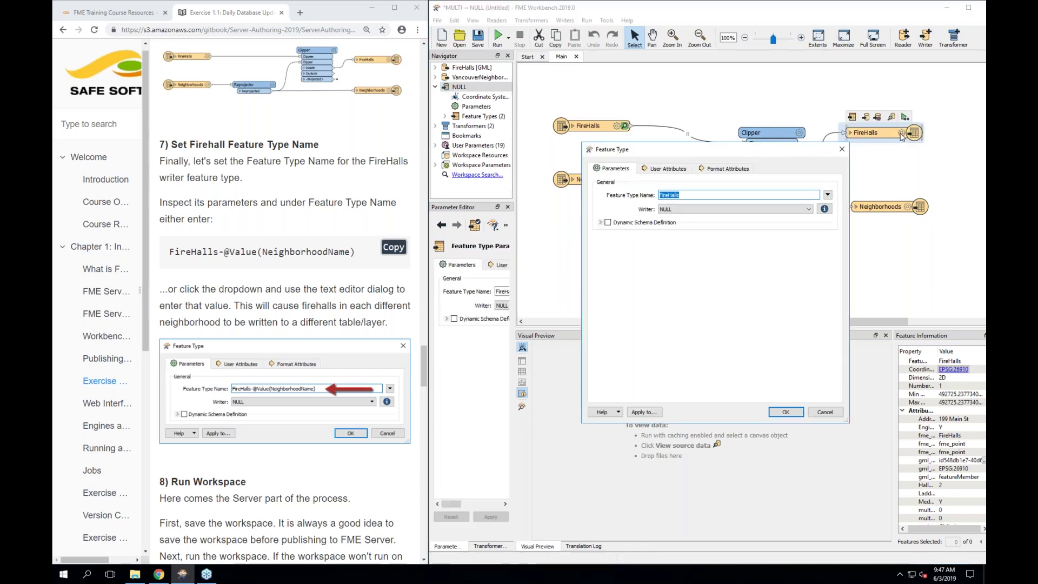
Try pasting the guide's name expression into Feature Type Name, clearing the wrongly pasted URL twice
left_click(687, 195)
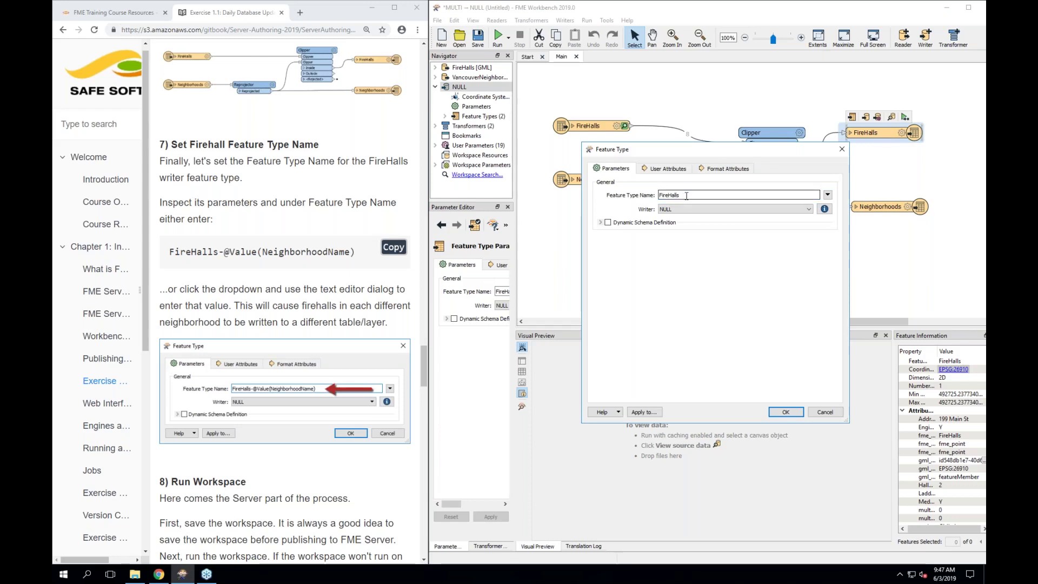
left_click(328, 282)
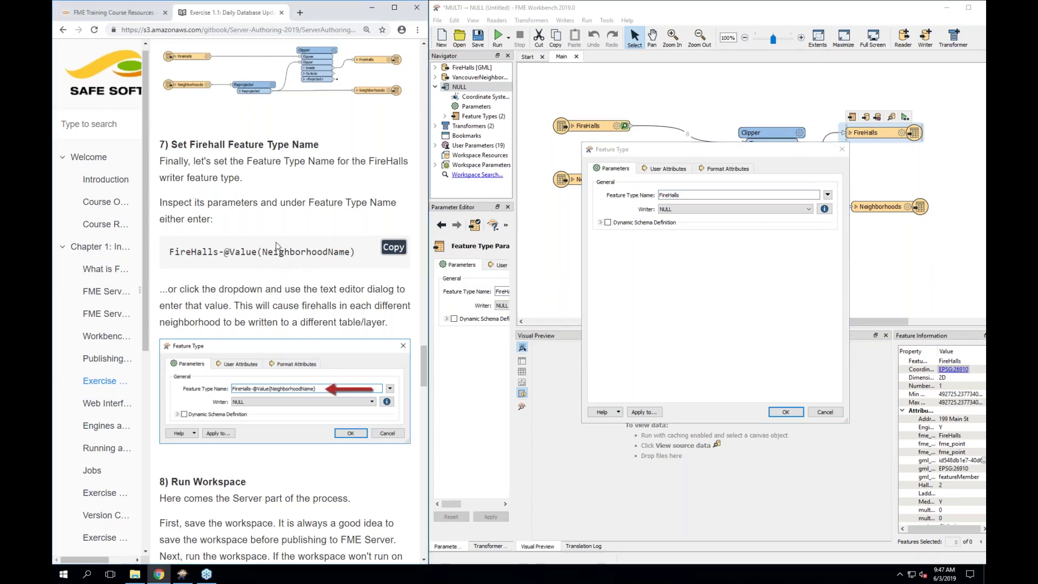
left_click(389, 252)
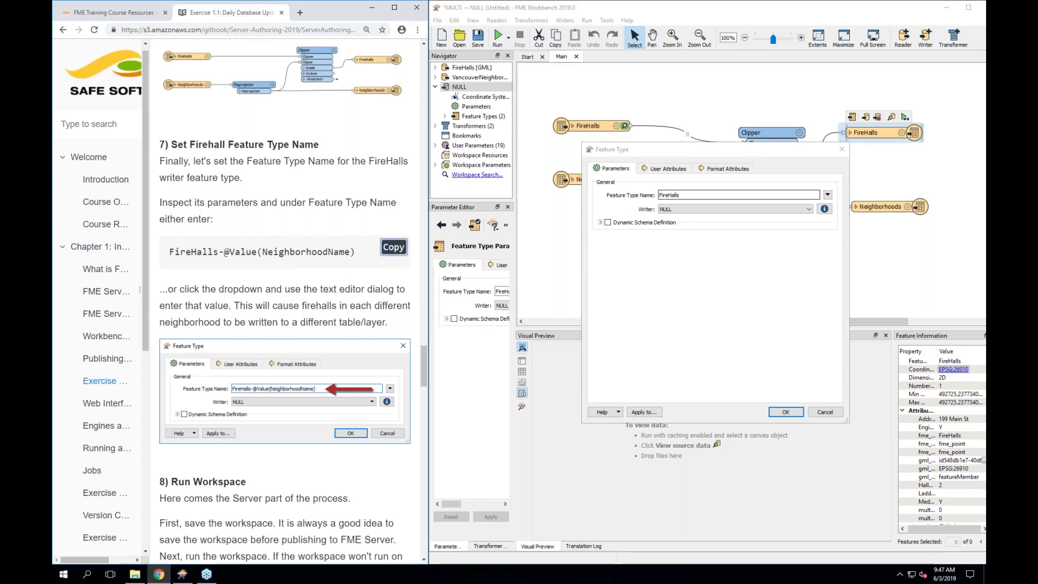
right_click(673, 196)
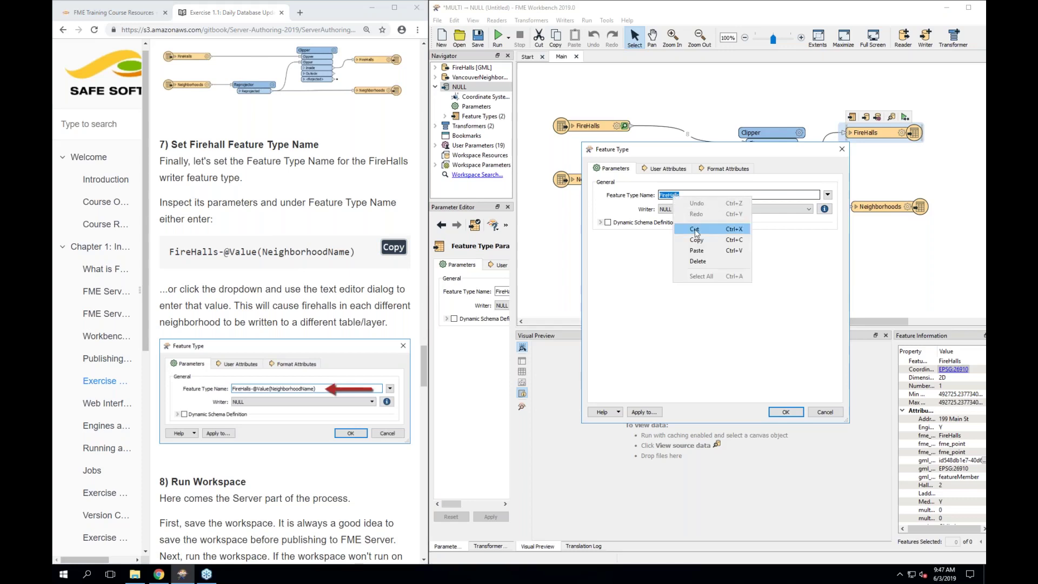
left_click(698, 251)
triple_click(691, 196)
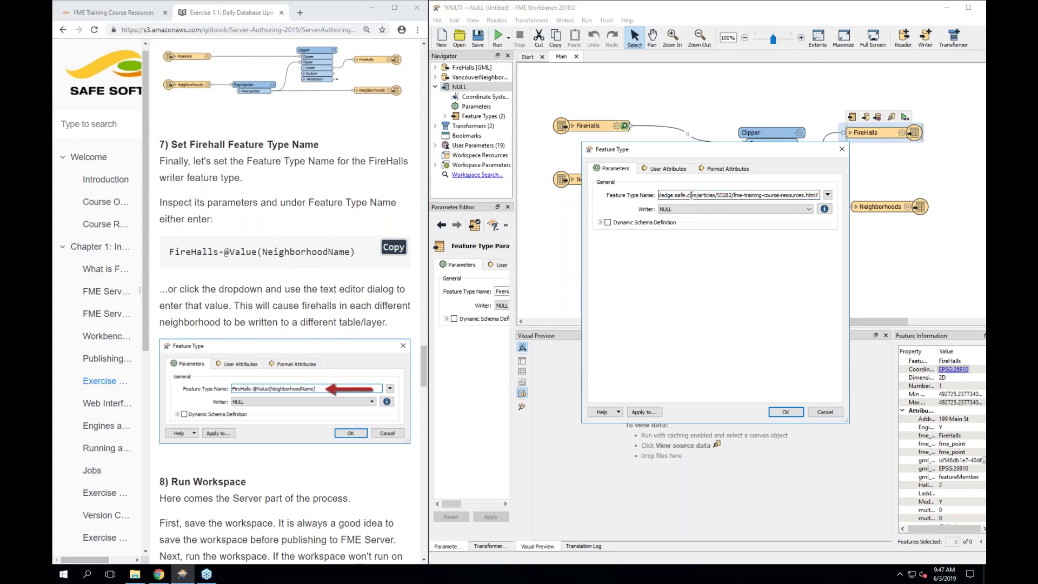
key("BackSpace")
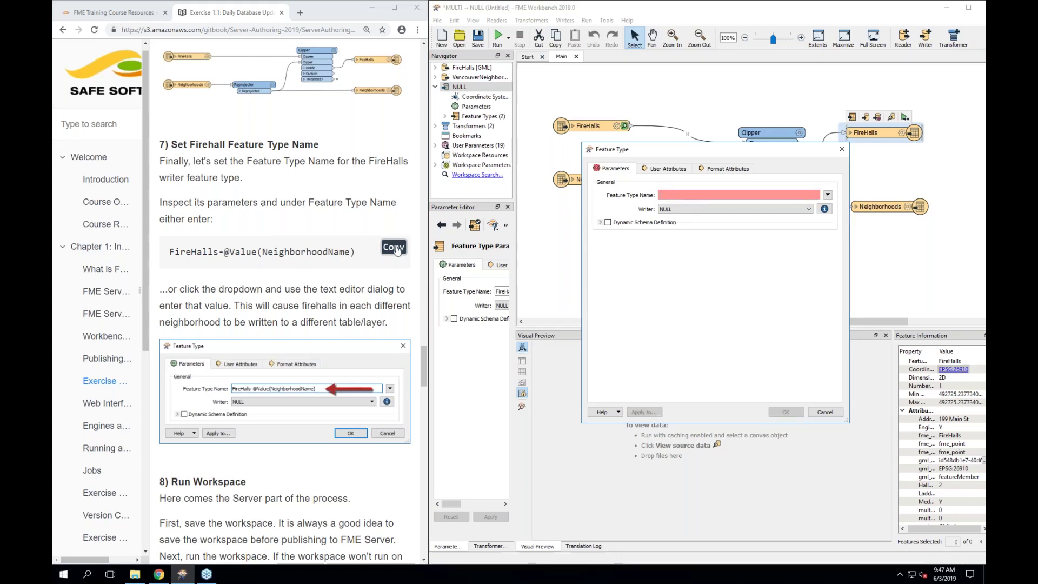
left_click(394, 247)
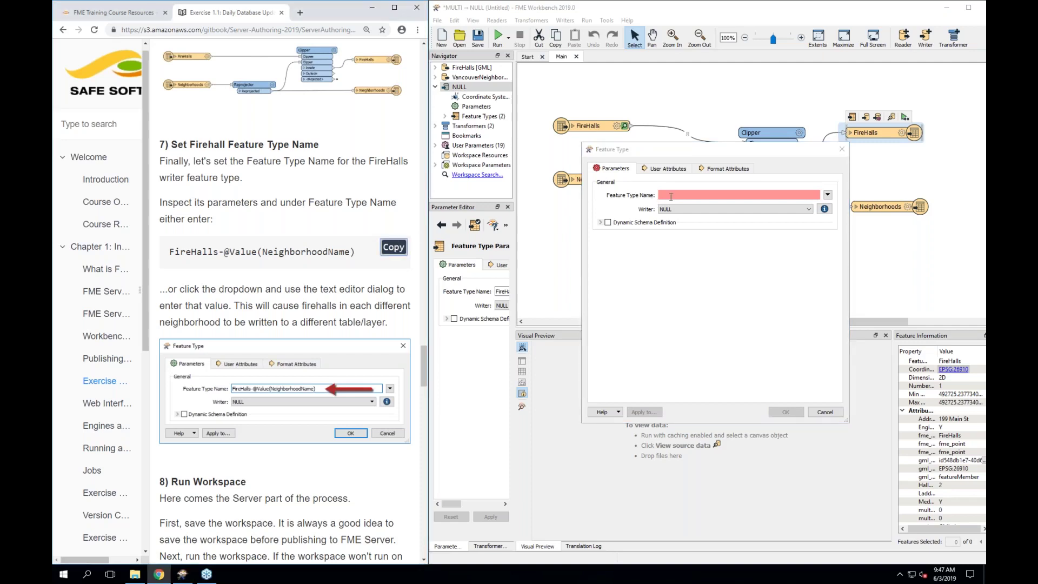
right_click(671, 196)
left_click(694, 251)
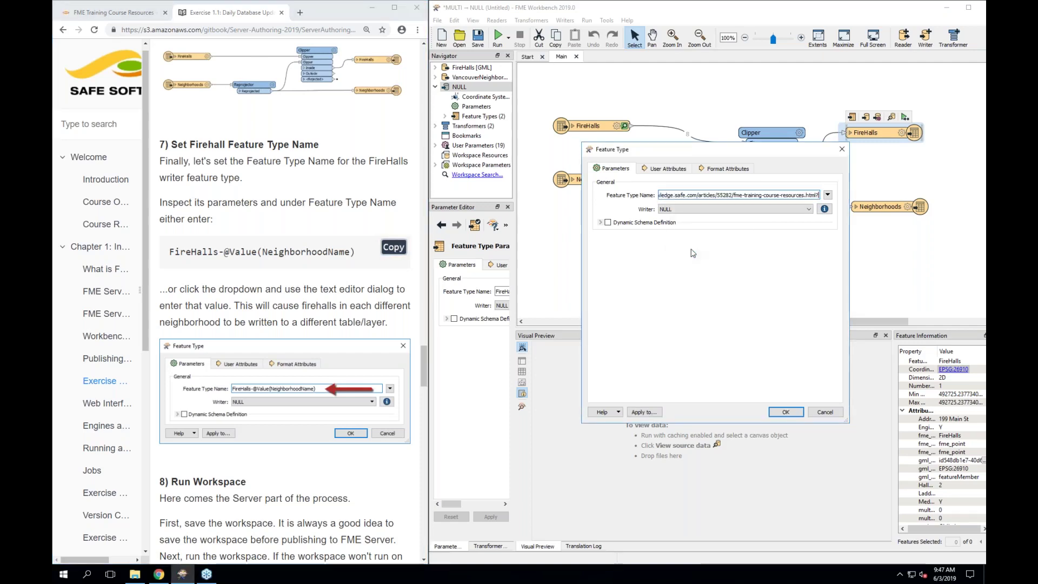
triple_click(690, 195)
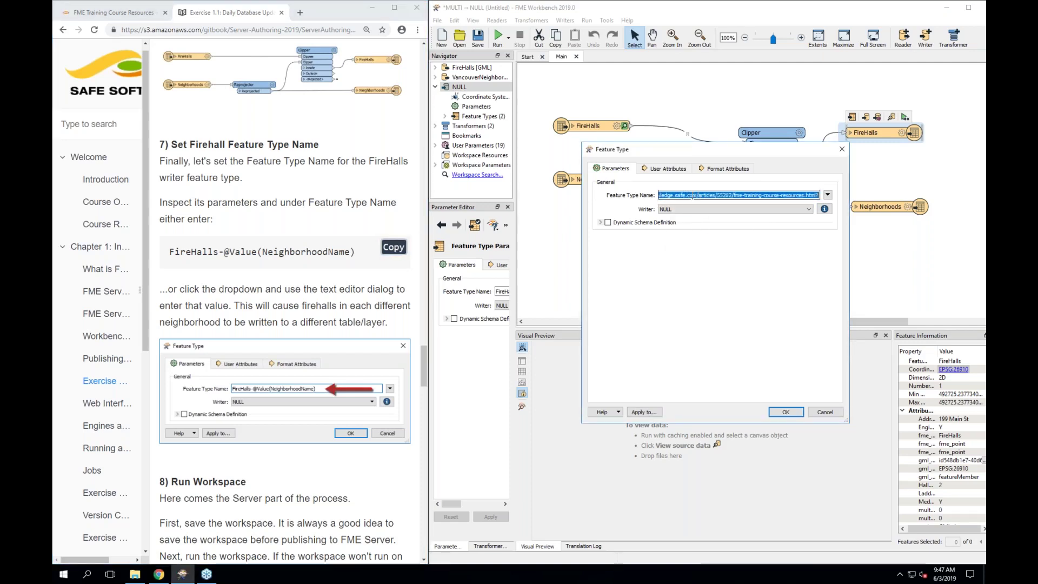
key("BackSpace")
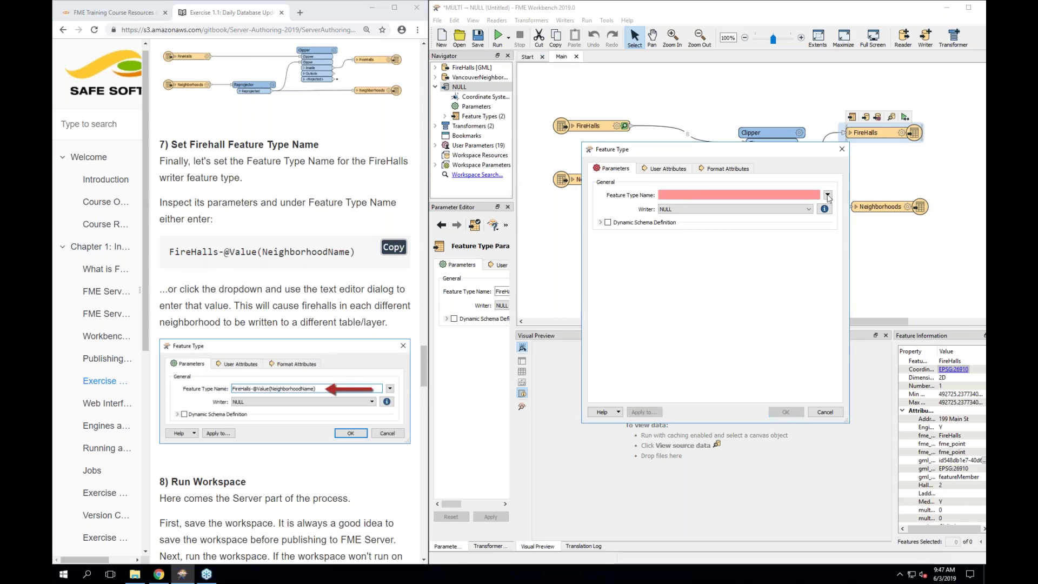
Type FireHall as the feature type name and open its Text Editor
type("F")
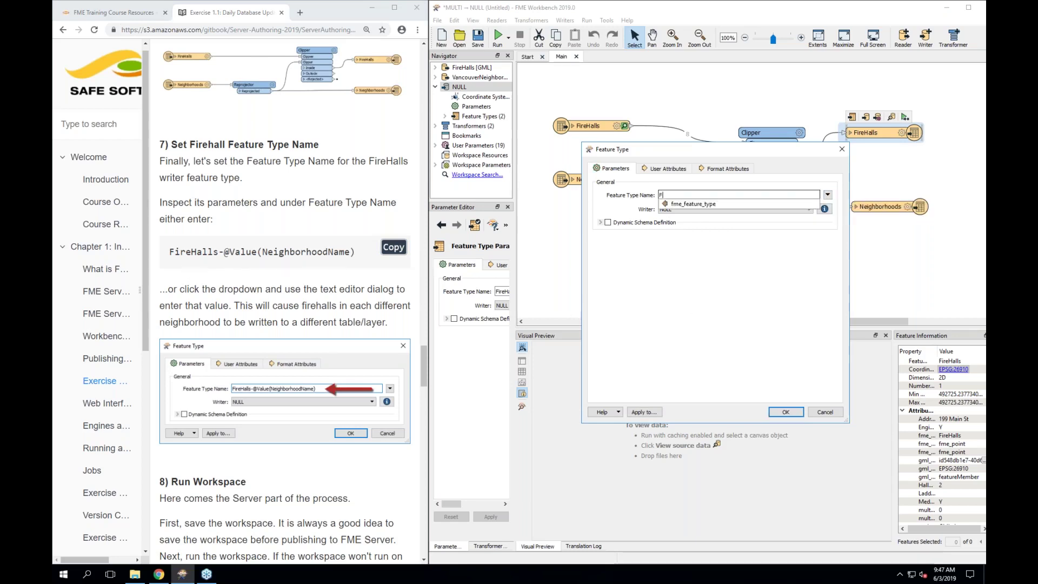
type("ireHalls")
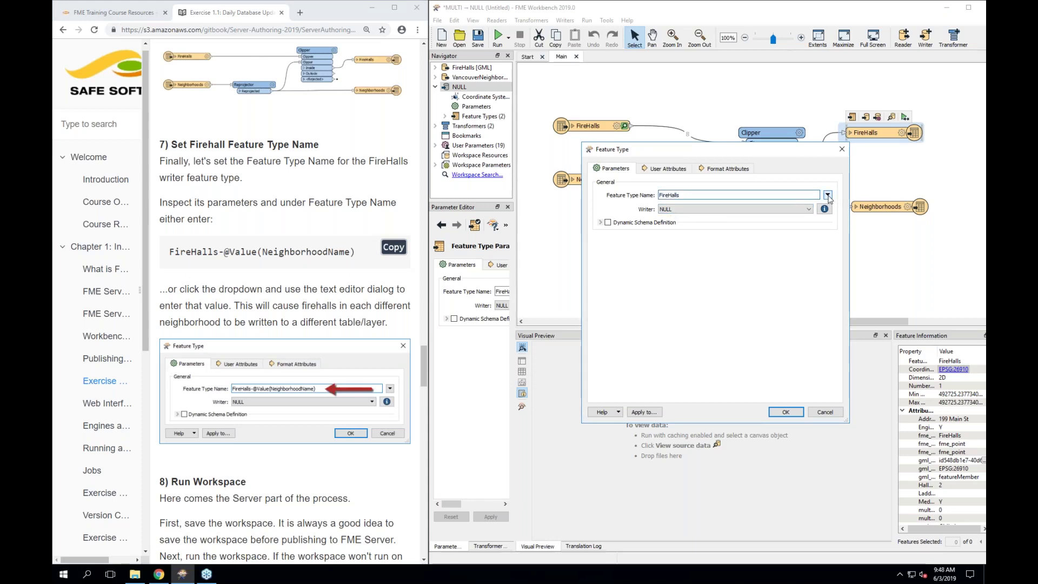
left_click(827, 196)
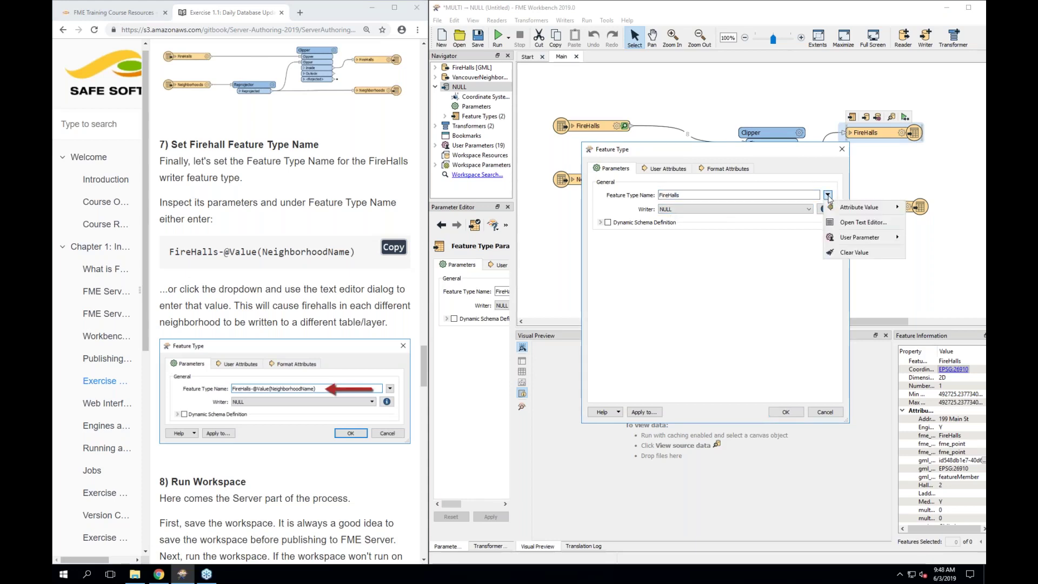
left_click(846, 227)
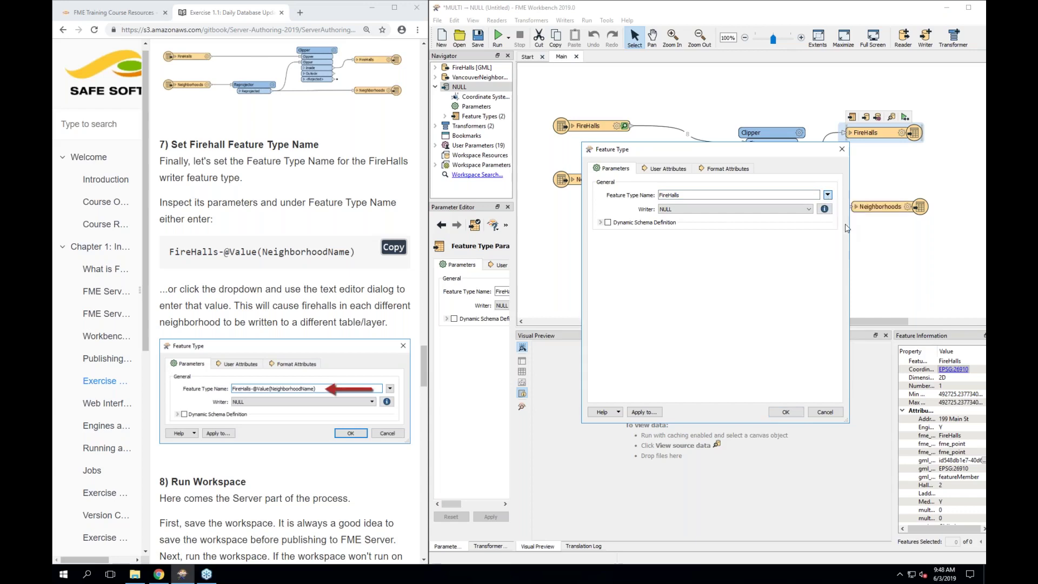
In the Text Editor, append '-' and the NeighborhoodName attribute after FireHalls
left_click(666, 184)
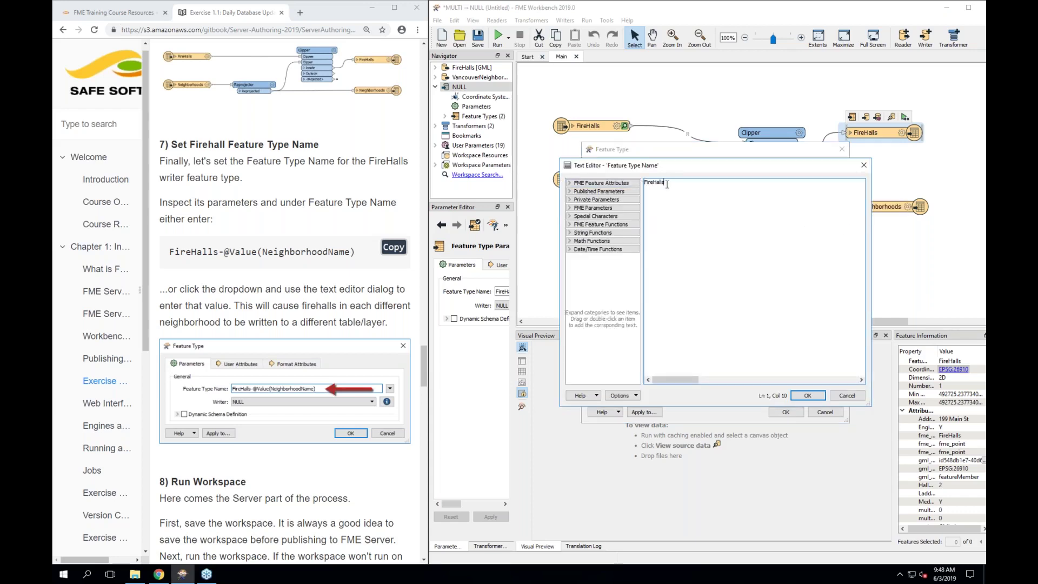
left_click(570, 184)
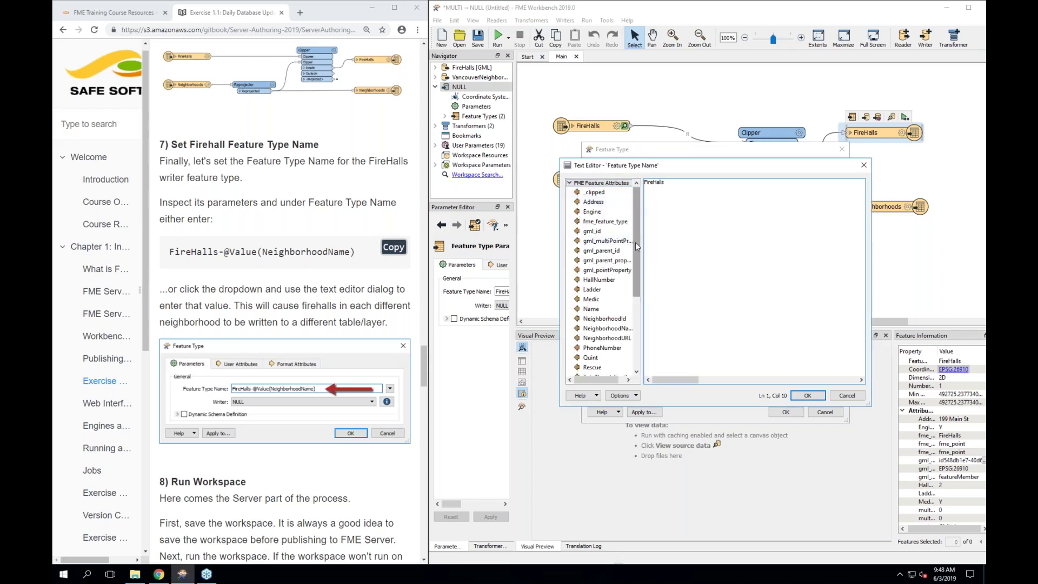
mouse_move(635, 241)
left_mouse_down()
mouse_move(635, 263)
mouse_move(636, 247)
left_mouse_up()
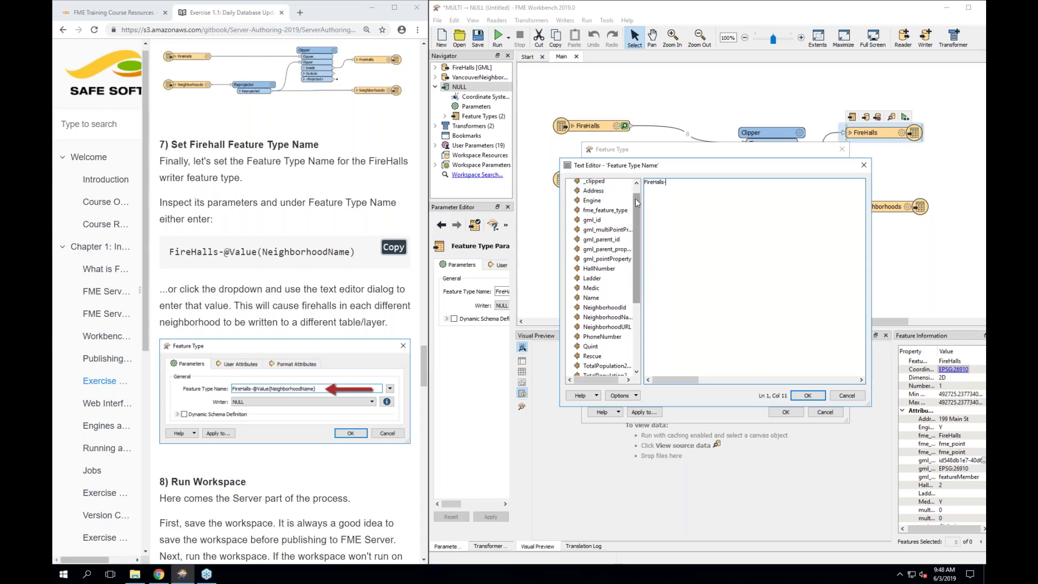
left_click_drag(635, 200, 668, 223)
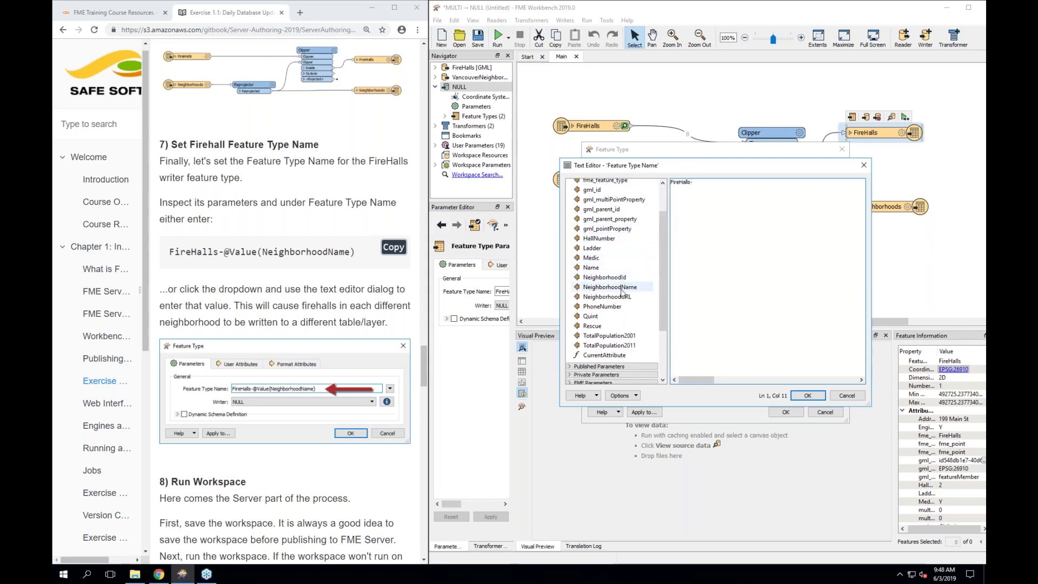
scroll(618, 218, "up", 2)
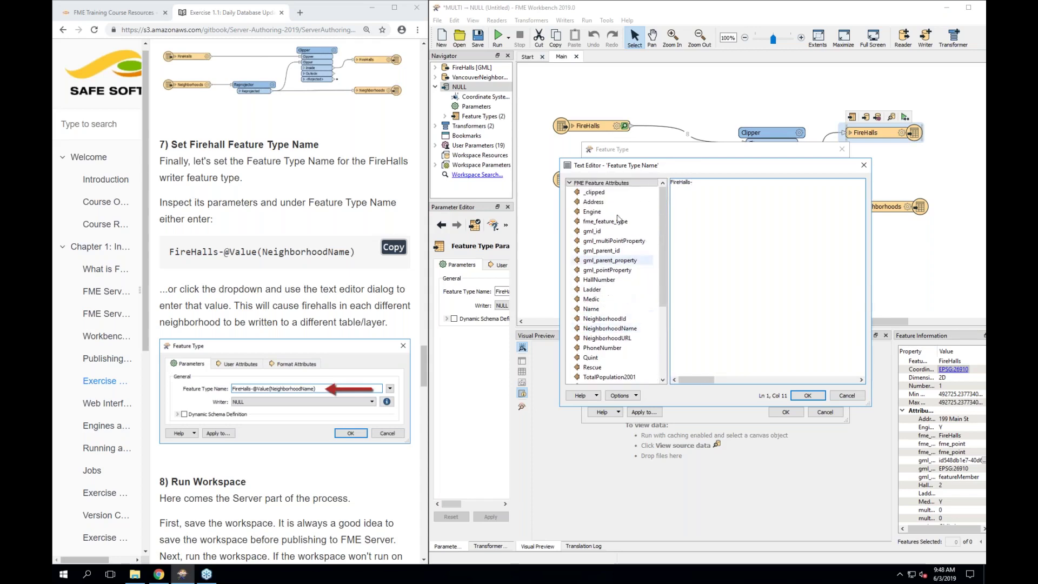
left_click(570, 183)
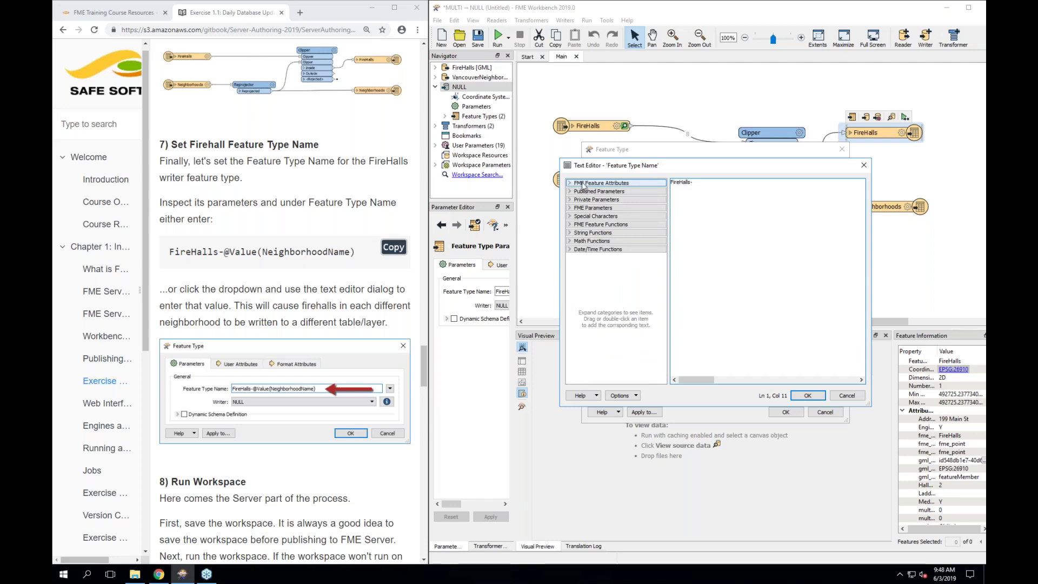
left_click(584, 185)
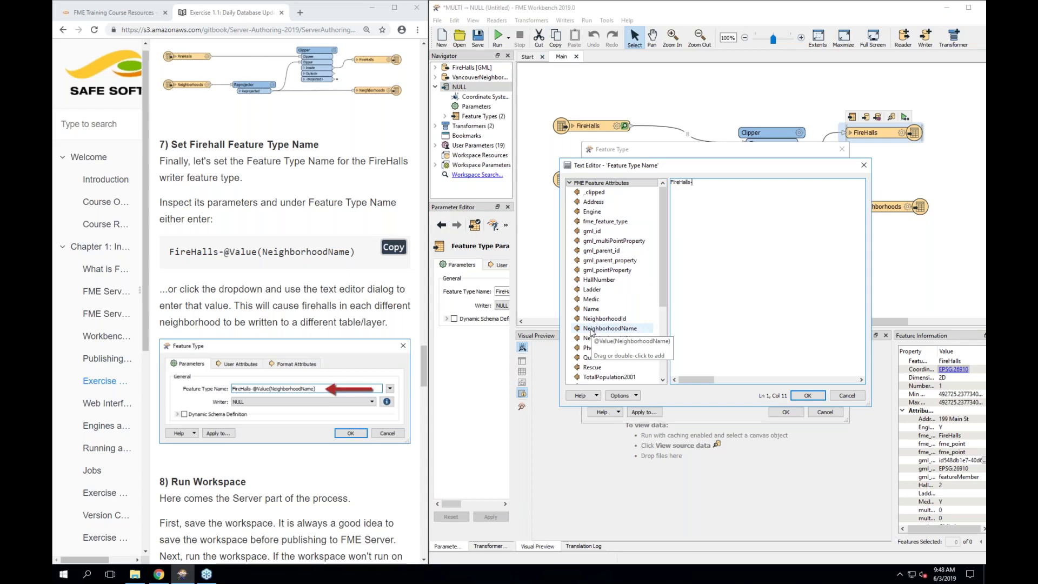
double_click(591, 329)
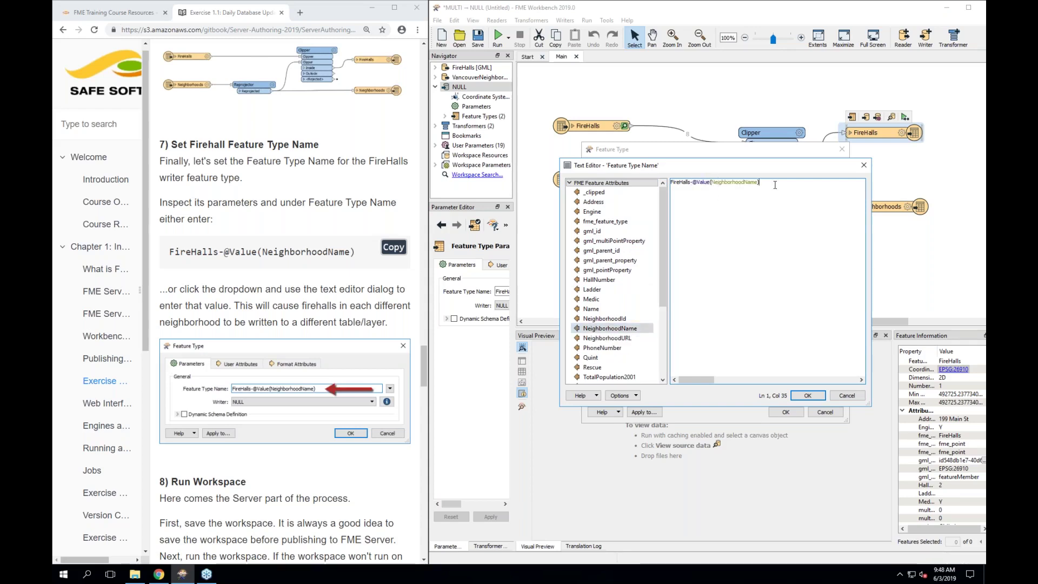
left_click(821, 395)
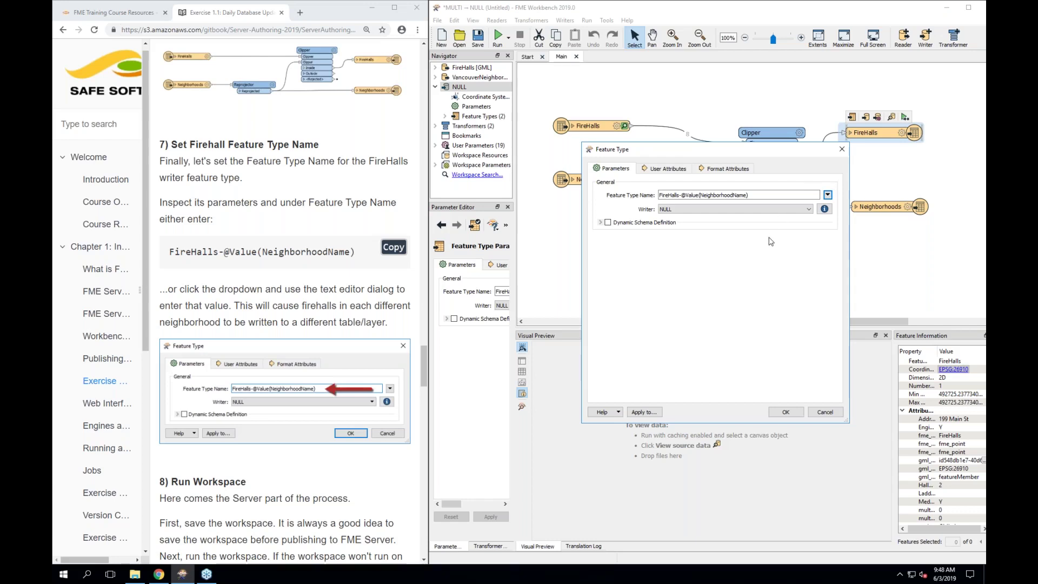
triple_click(776, 193)
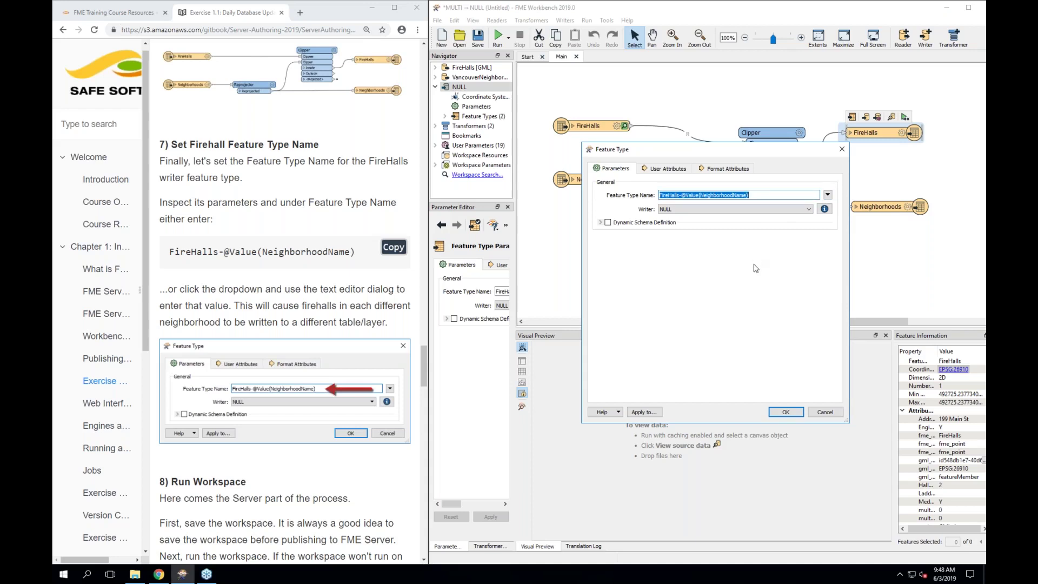
left_click(750, 195)
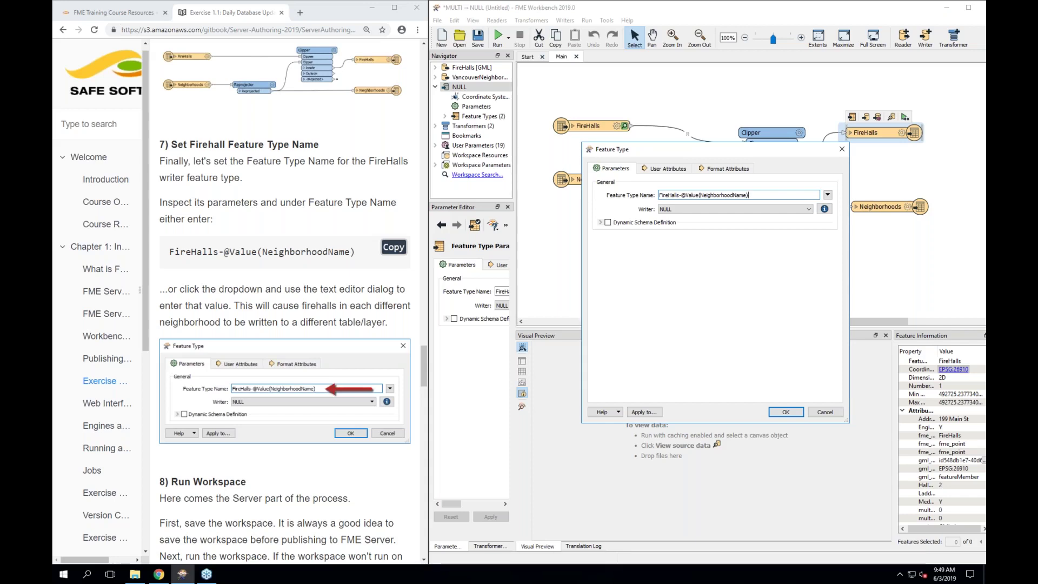
left_click(787, 412)
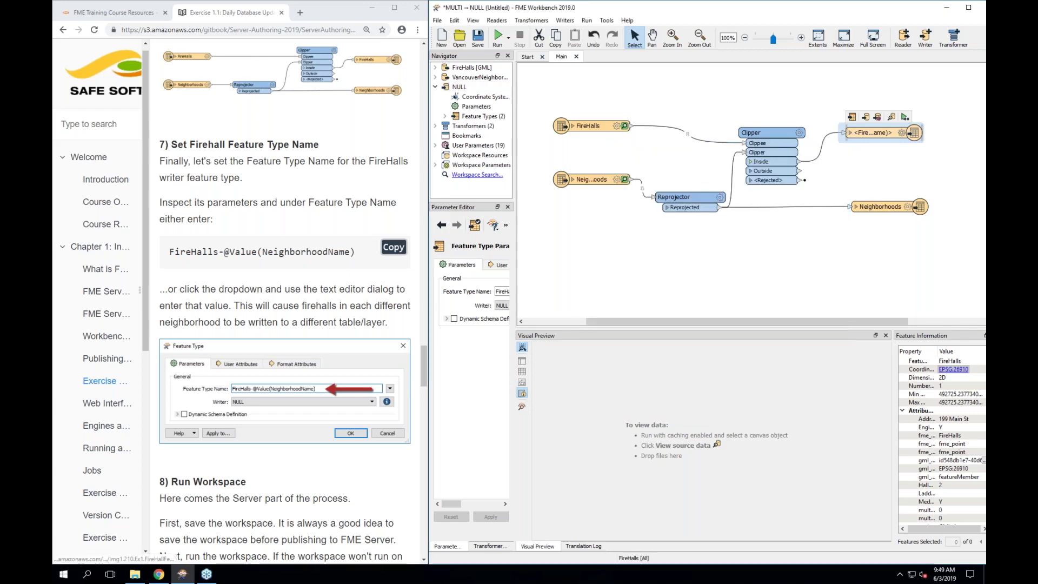
Save the workspace as Exercise1.fmw in the Workspaces folder and run it
scroll(285, 325, "down", 1)
scroll(285, 351, "down", 1)
left_click(619, 219)
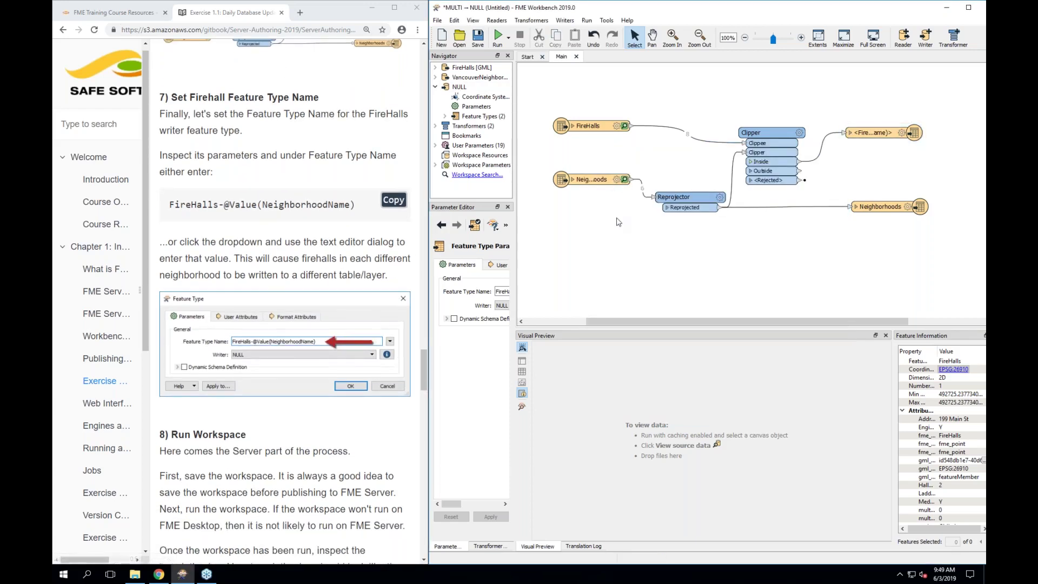
left_click(438, 21)
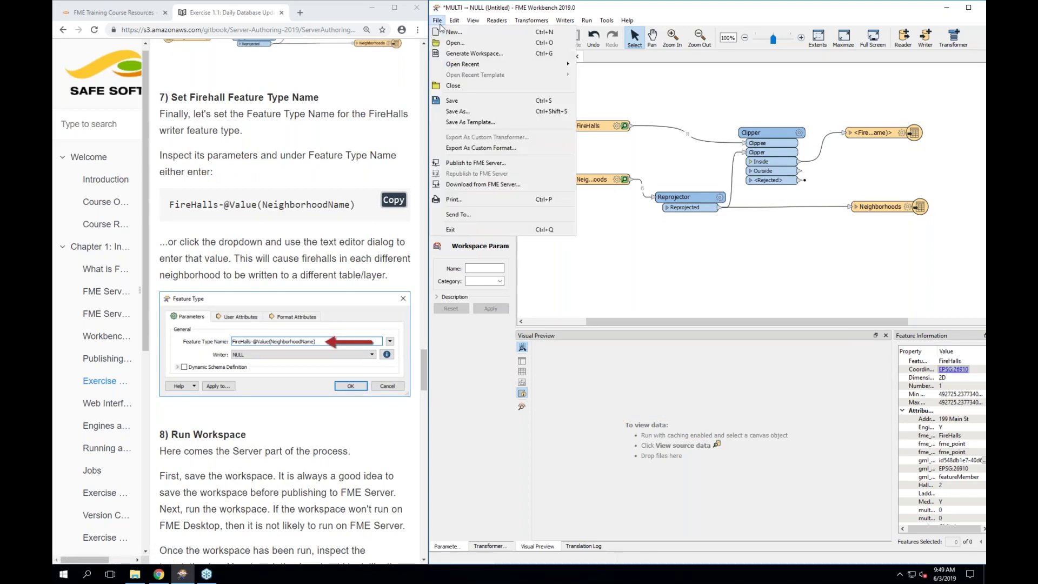
left_click(465, 100)
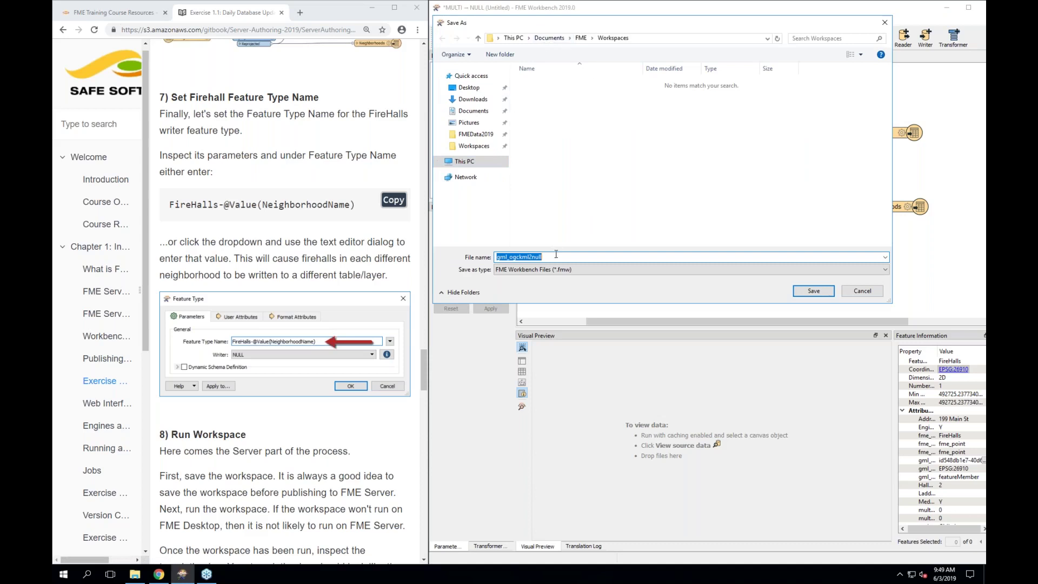
type("Exercise1")
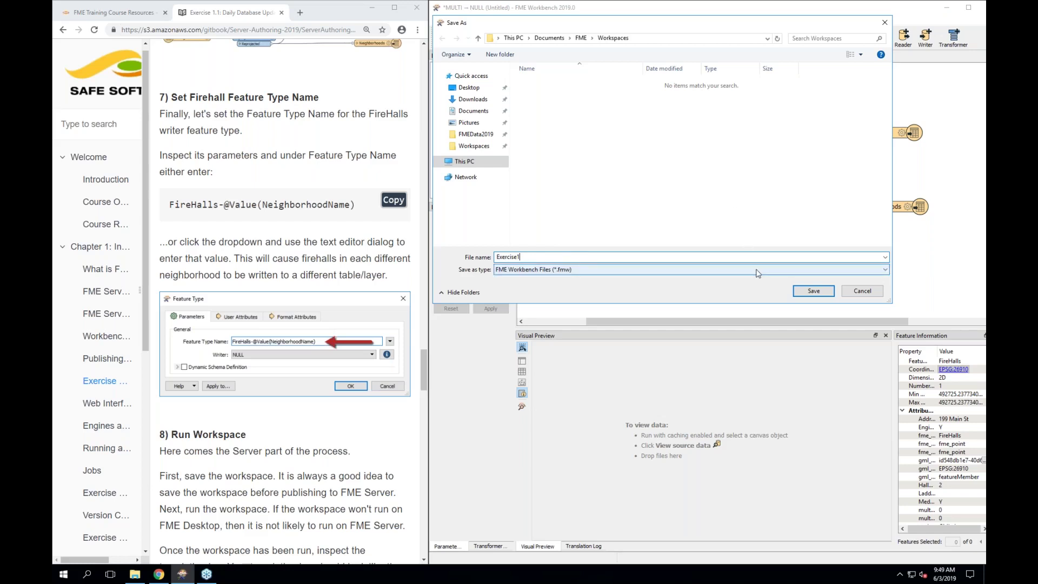
left_click(814, 292)
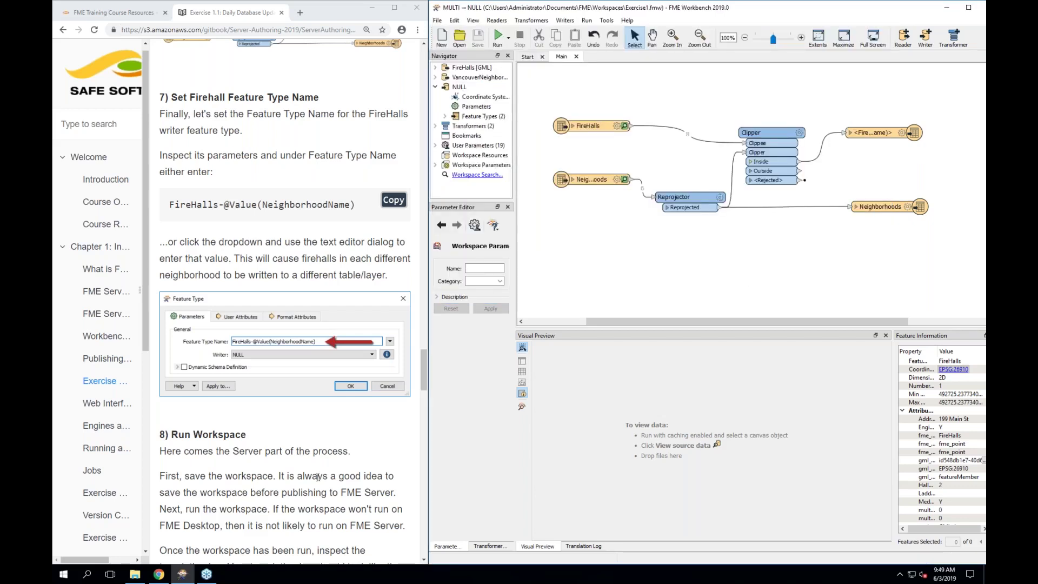
scroll(318, 477, "down", 1)
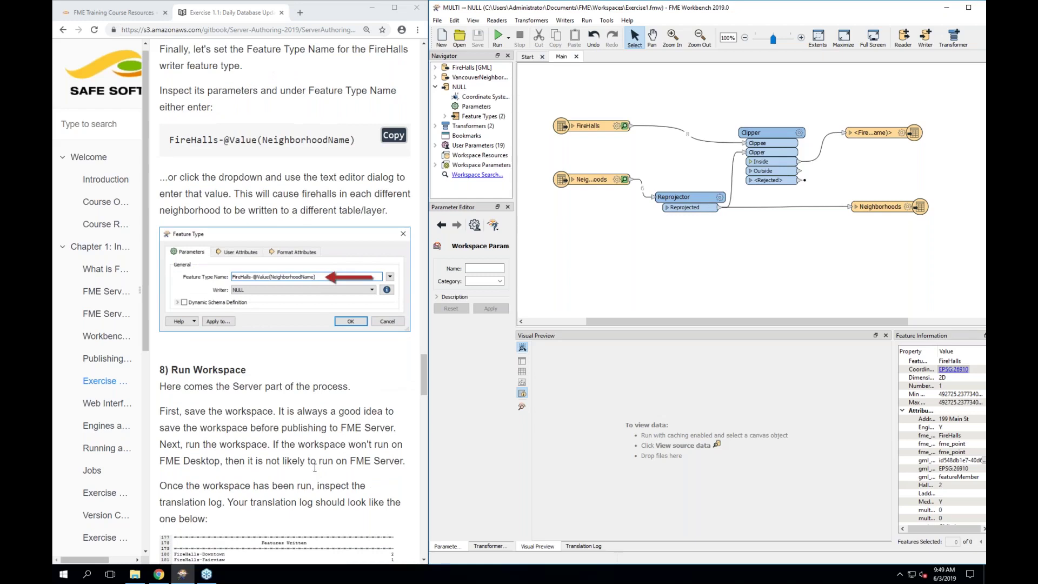
left_click(497, 42)
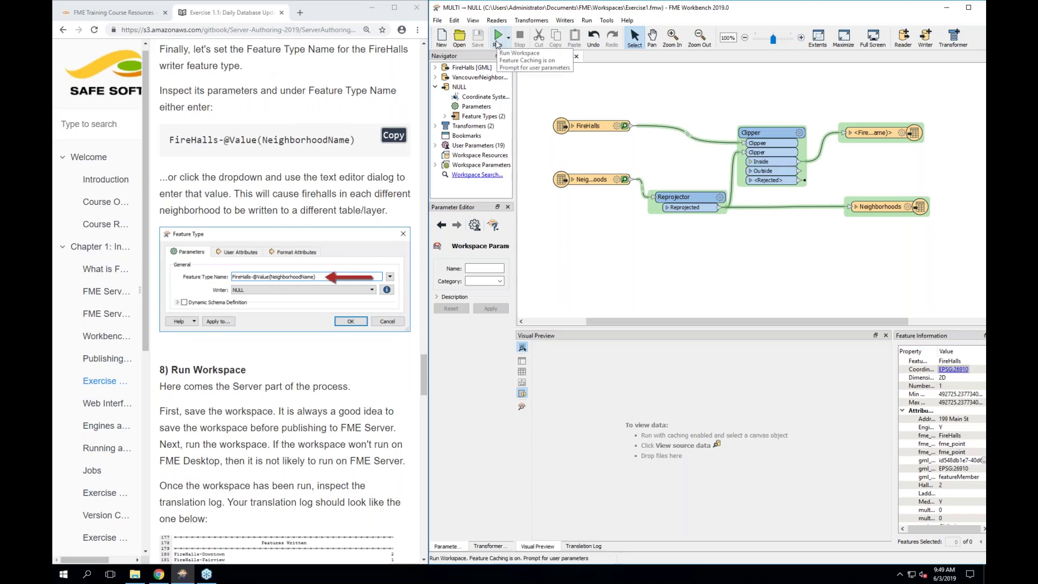
left_click(497, 42)
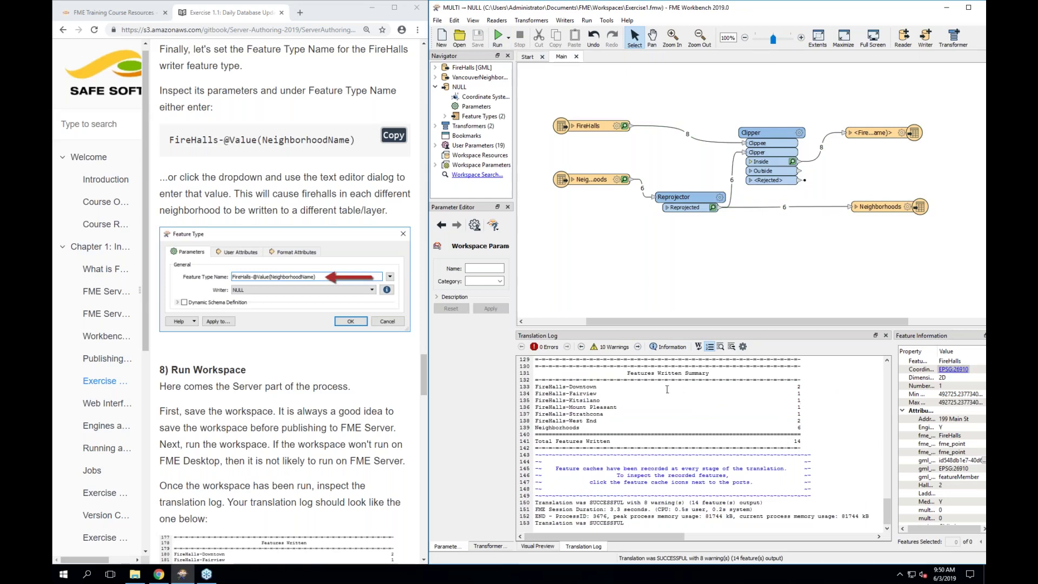
left_click(564, 386)
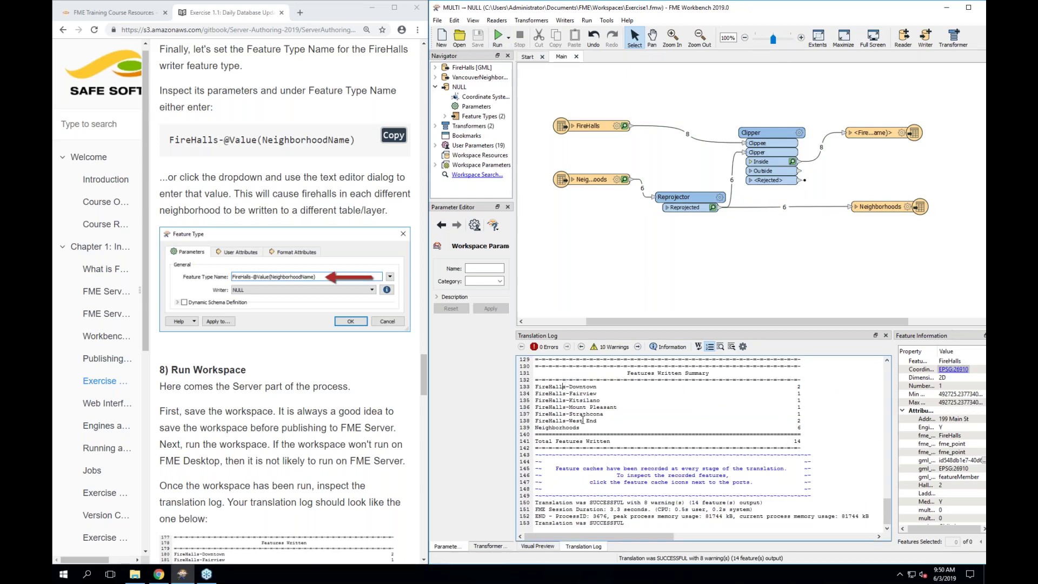
left_click_drag(538, 394, 577, 393)
triple_click(577, 393)
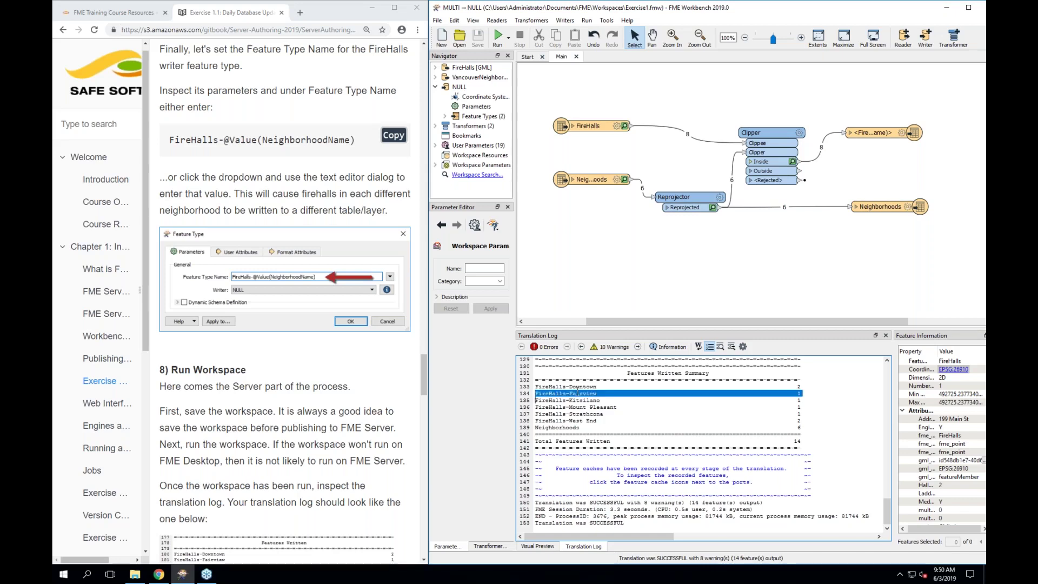
left_click(577, 414)
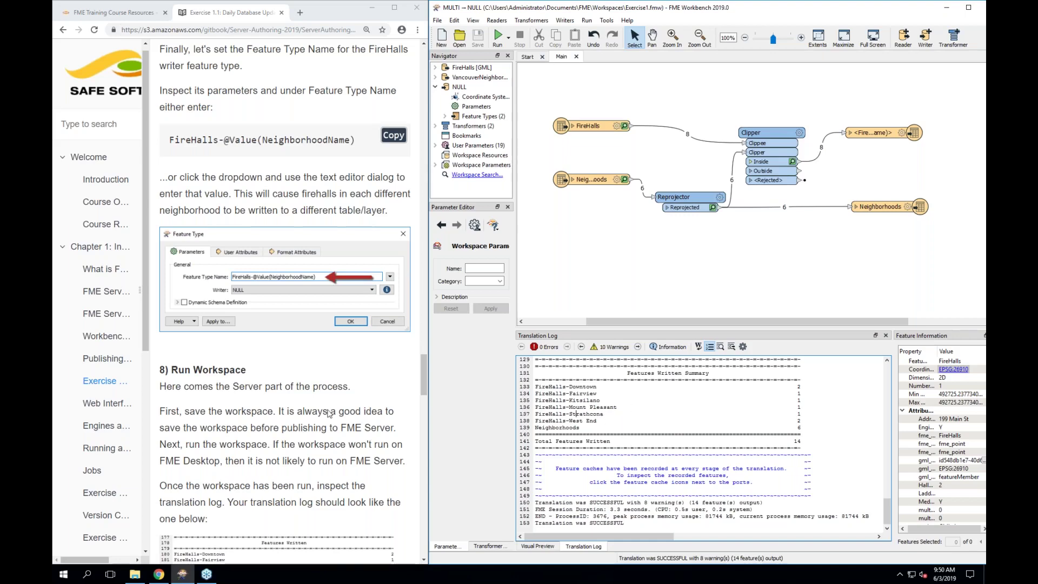
scroll(330, 414, "down", 2)
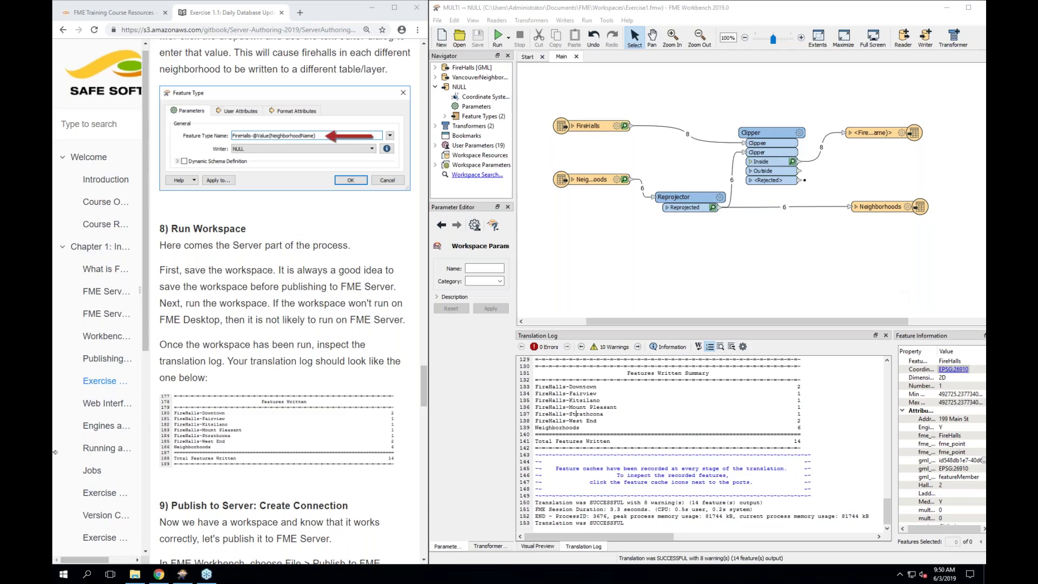
scroll(286, 394, "down", 5)
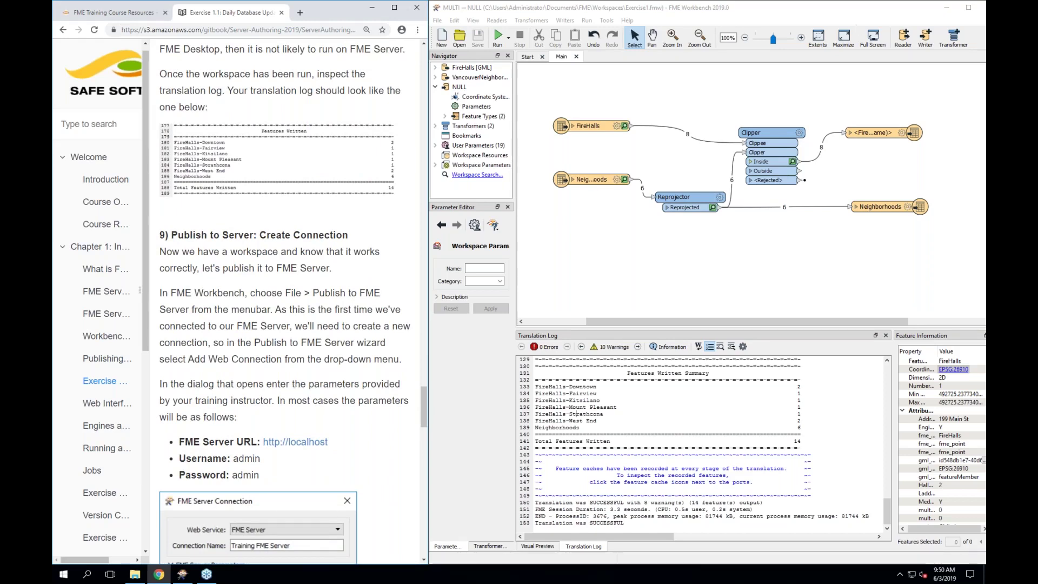
left_click(782, 79)
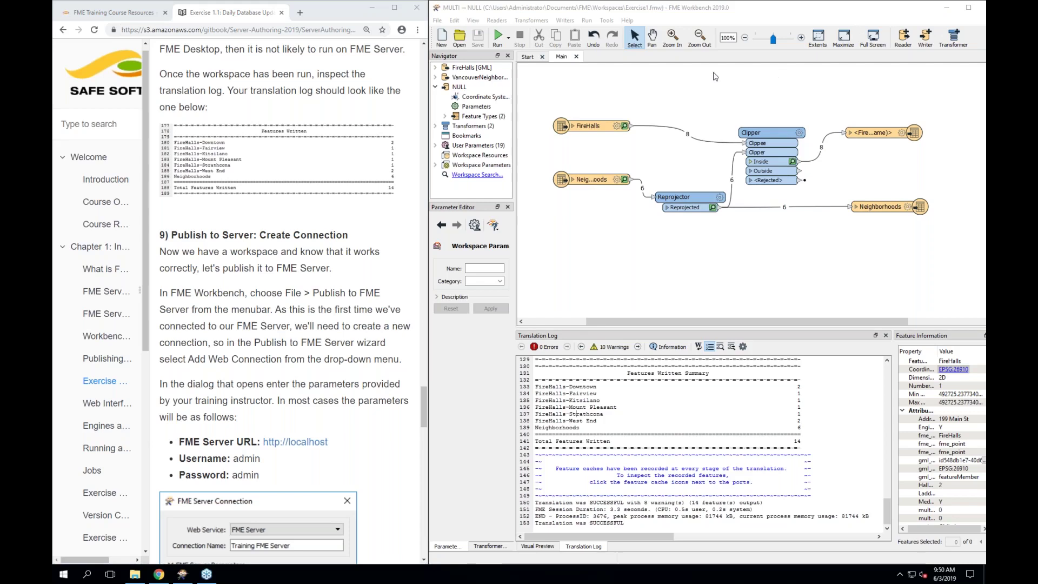
left_click(563, 99)
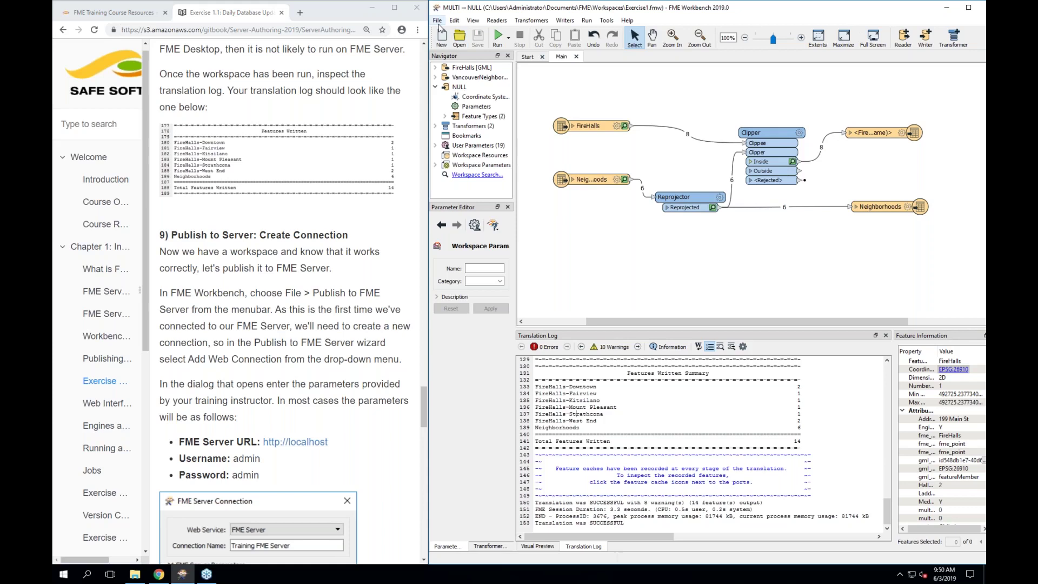
Start Publish to FME Server and choose Add Web Connection from the Connection list
left_click(437, 20)
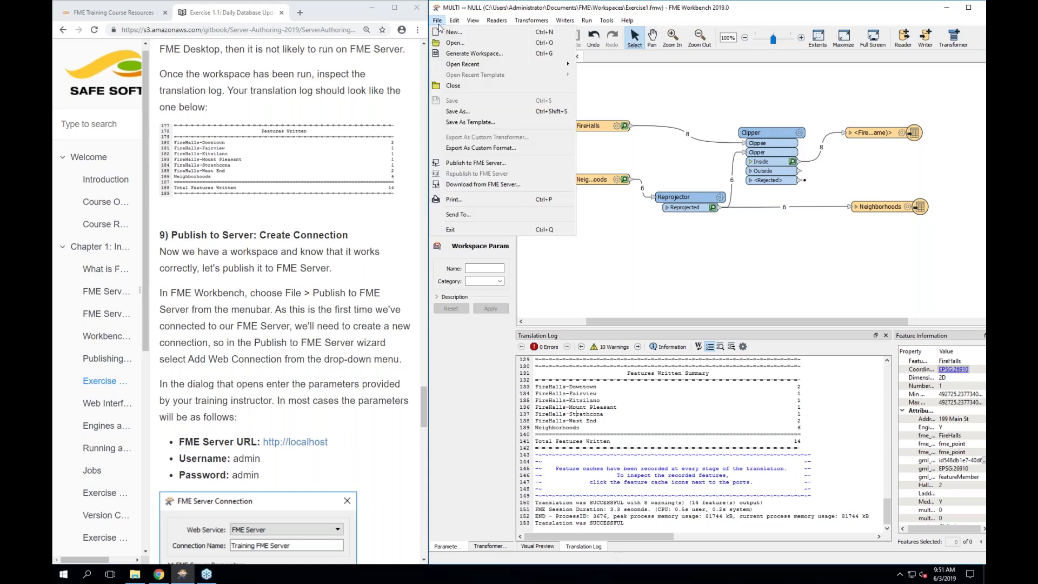
left_click(439, 21)
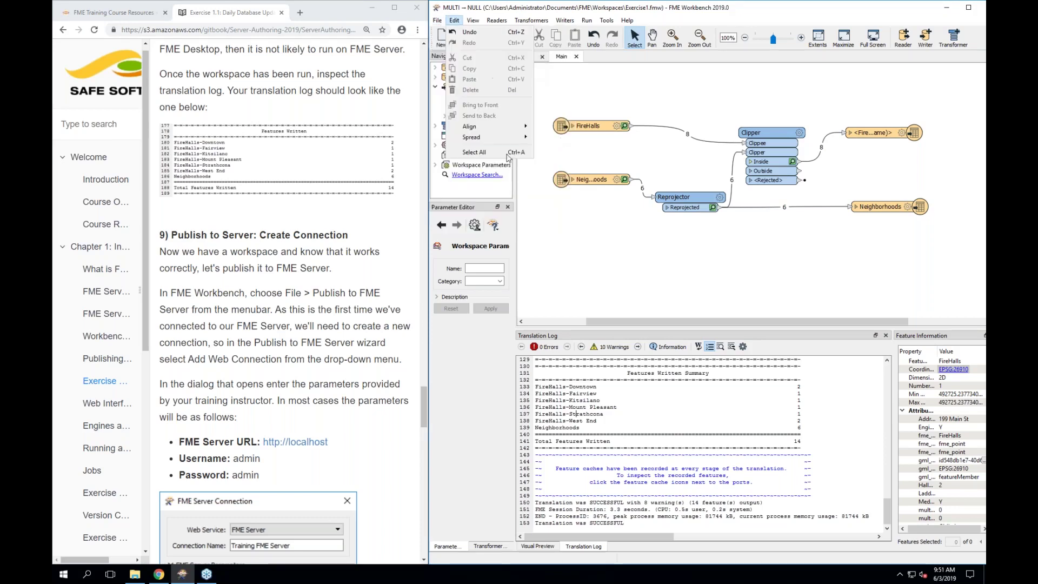
left_click(440, 21)
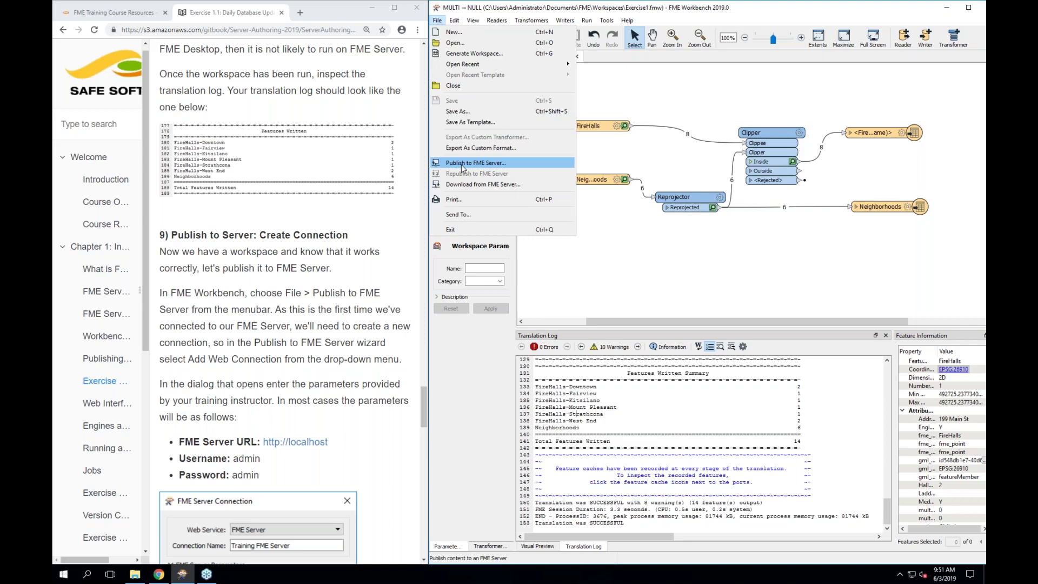
left_click(462, 165)
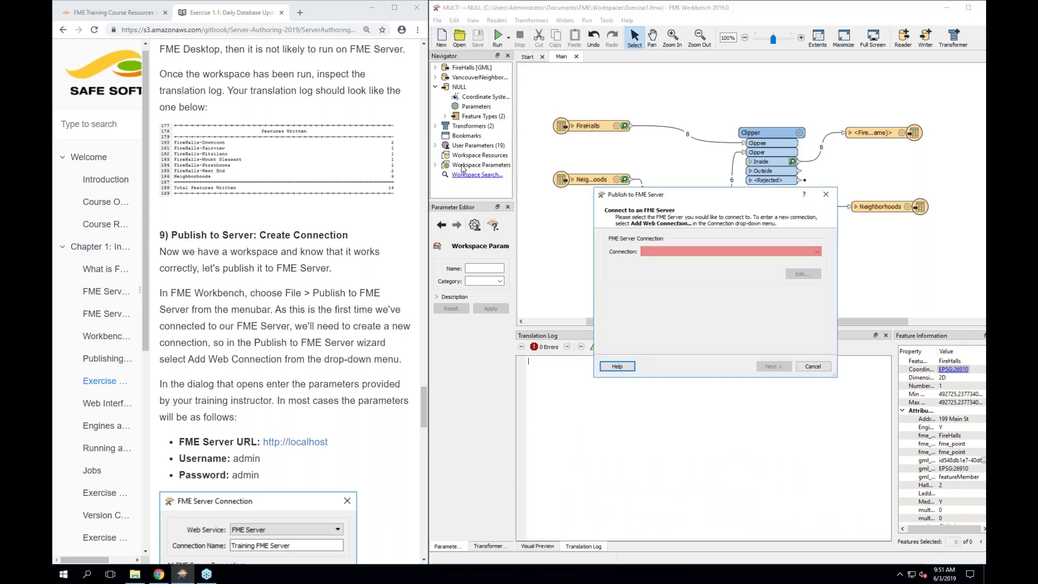
scroll(362, 452, "down", 3)
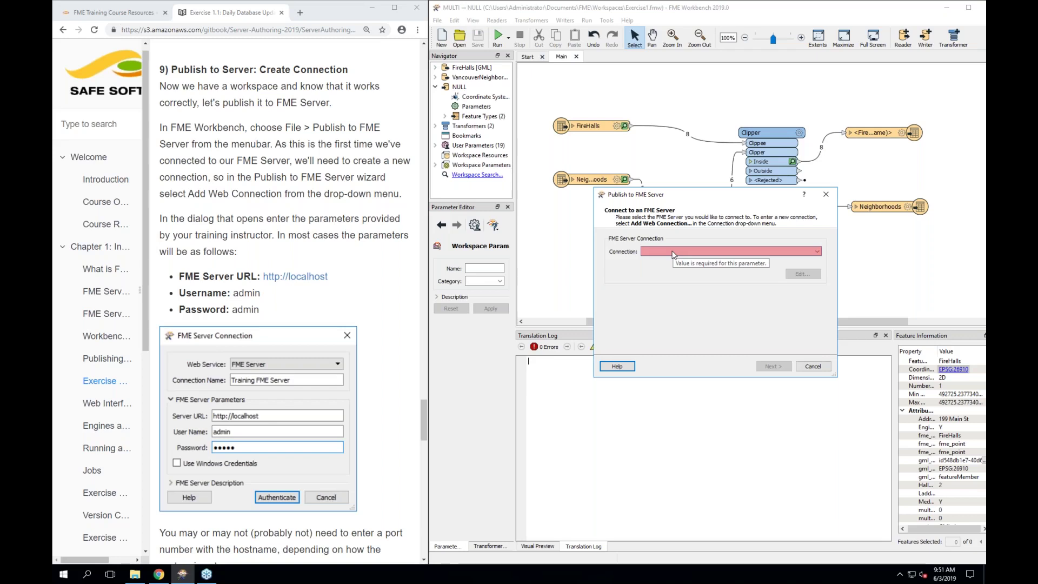
left_click(818, 252)
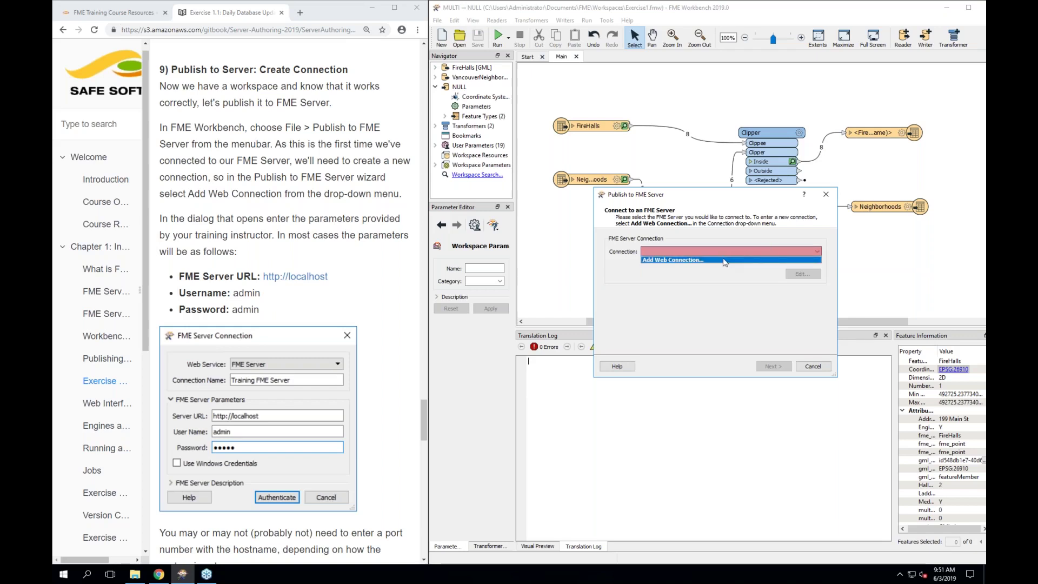
left_click(725, 260)
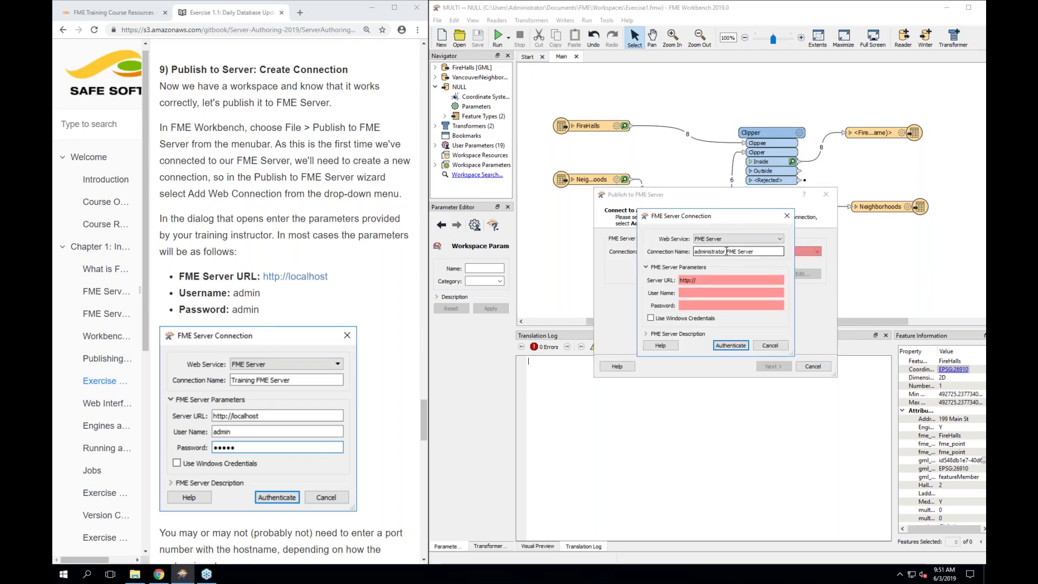
triple_click(726, 251)
type("Tr")
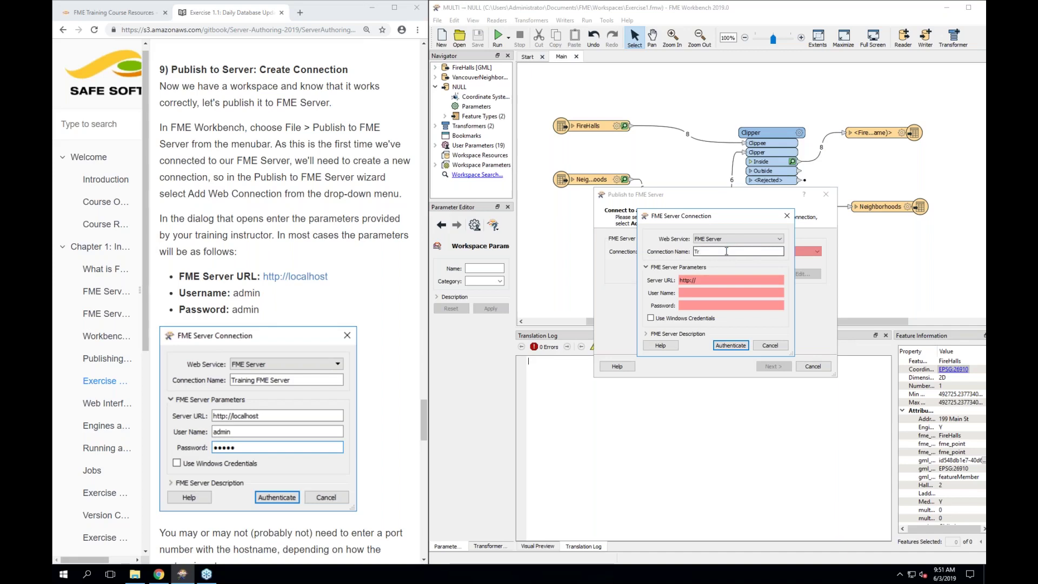
type("aining")
key("Tab")
left_click(714, 283)
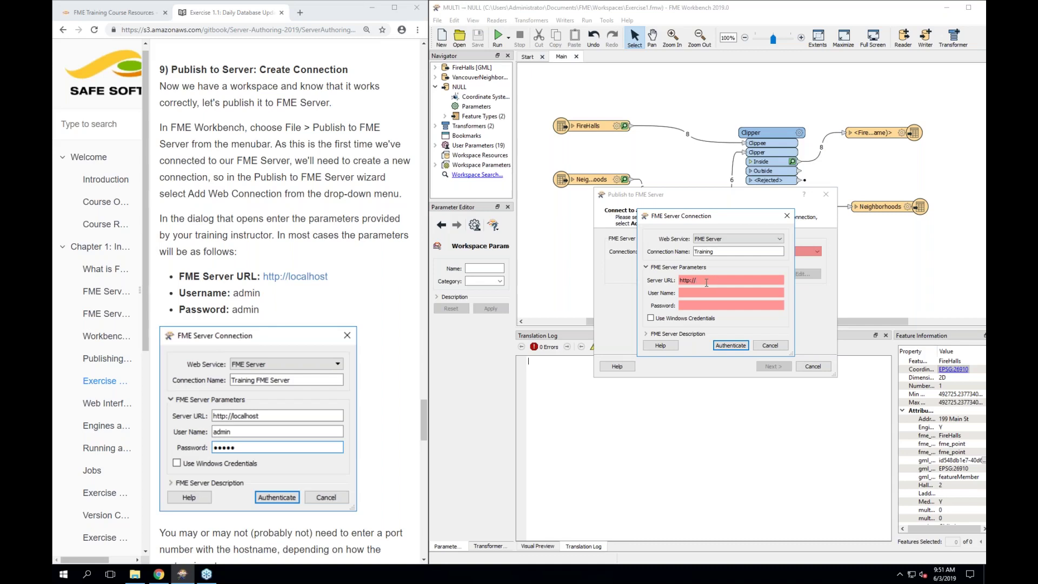
left_click(728, 279)
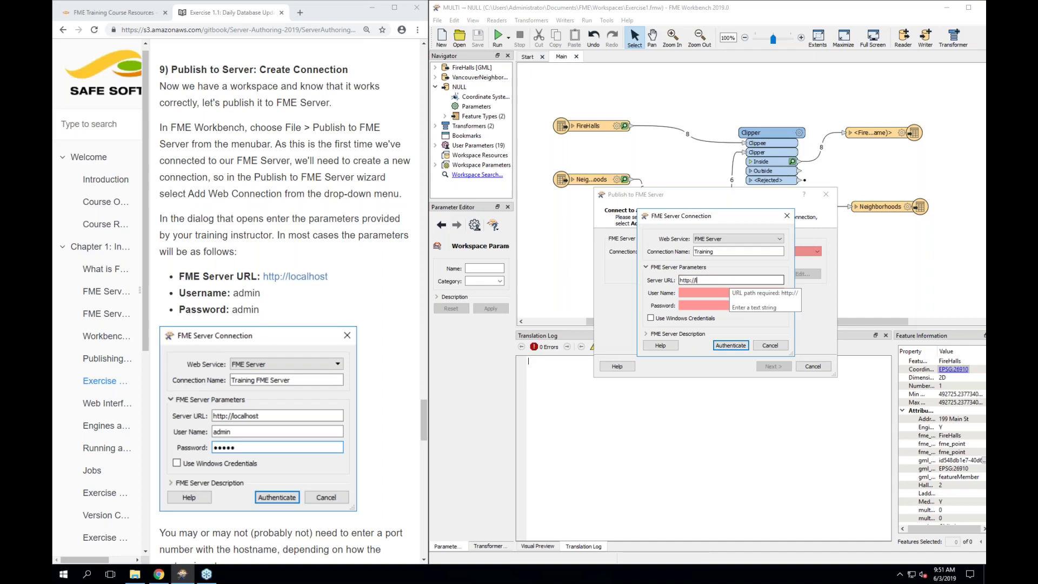
type("localhost")
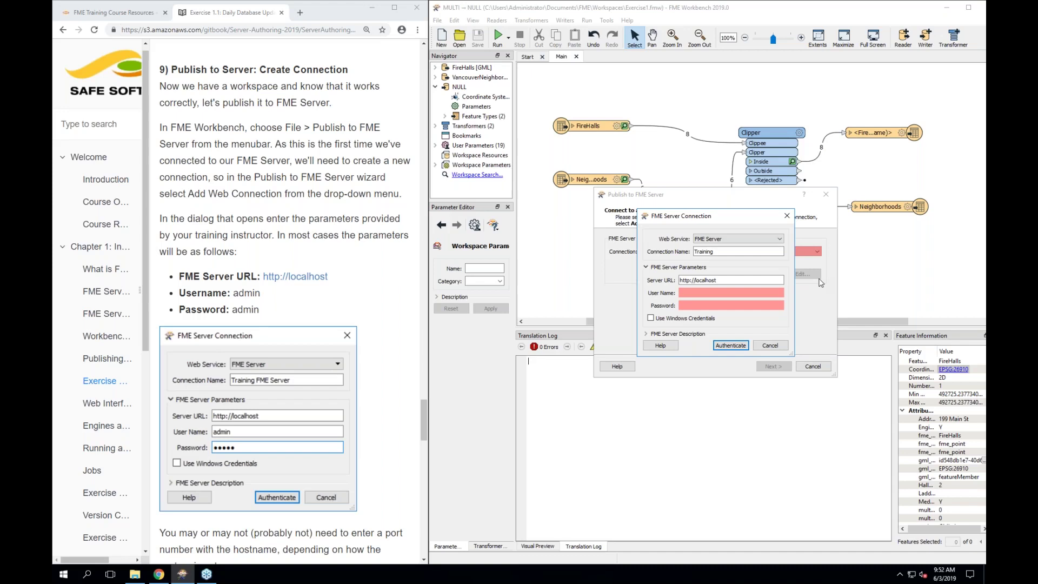
Enter the server user name and password, then authenticate the Training connection
left_click(765, 295)
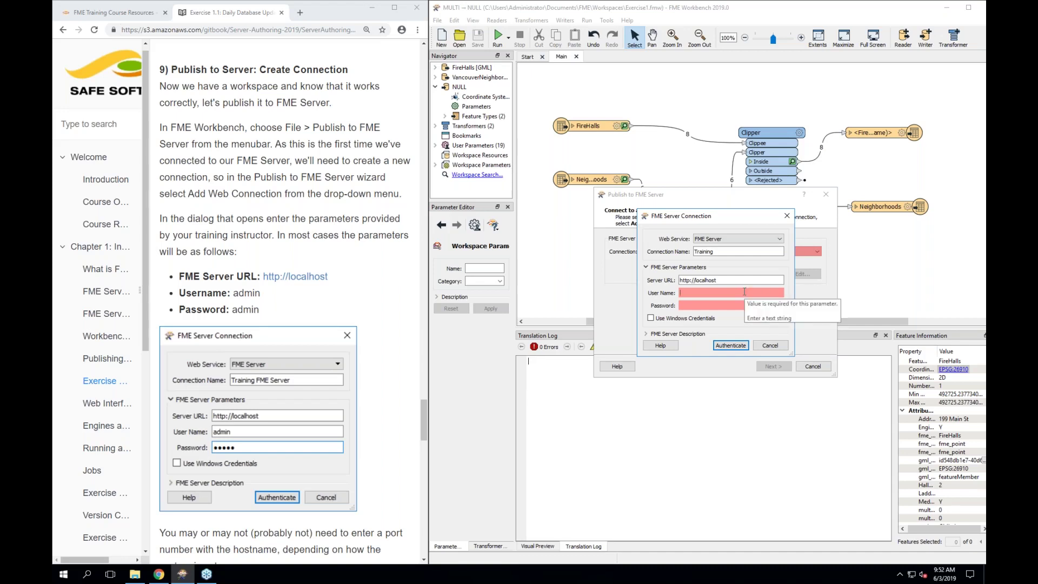
type("admin")
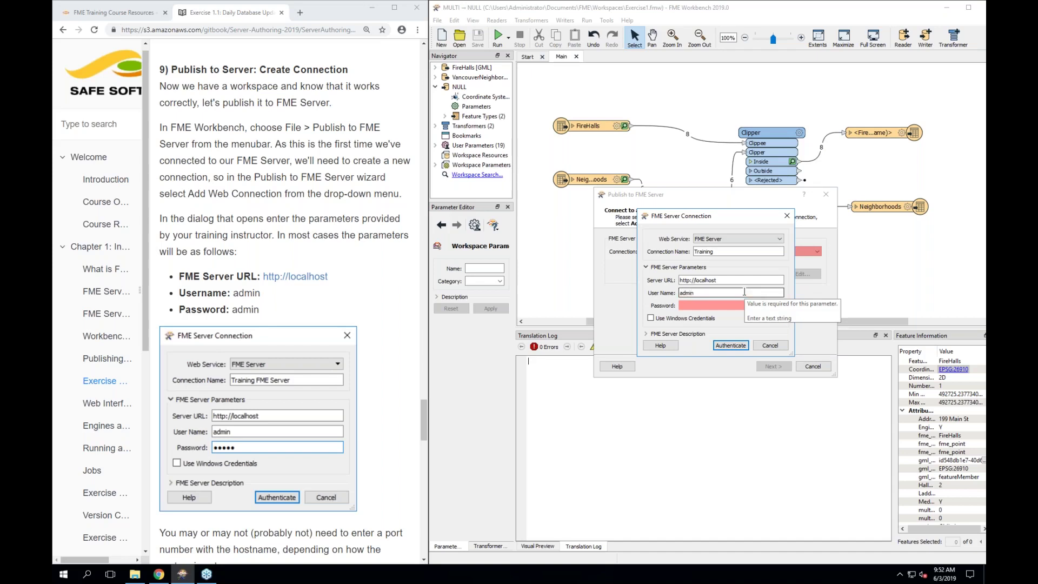
key("Tab")
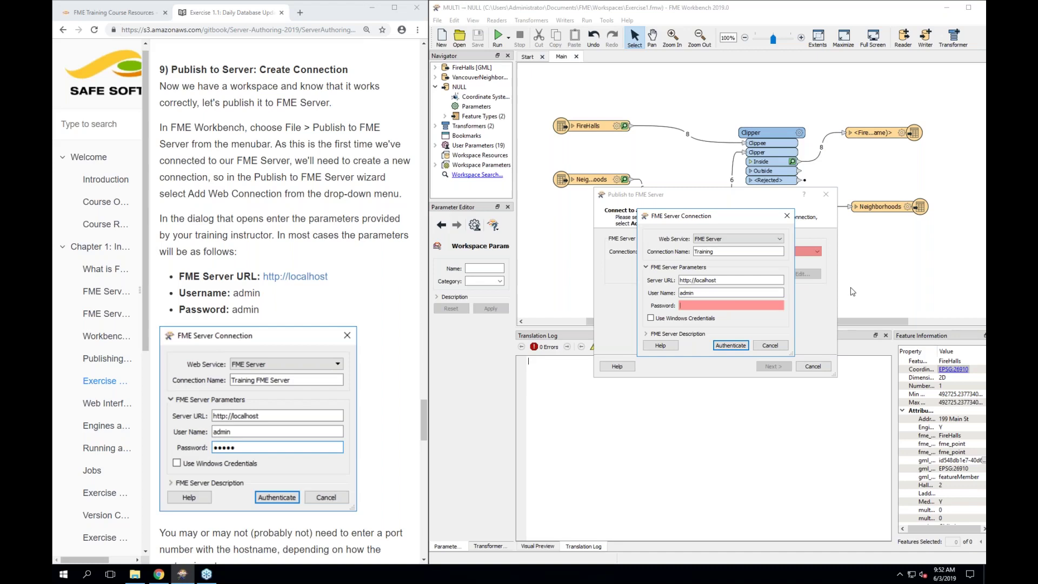
type("ad")
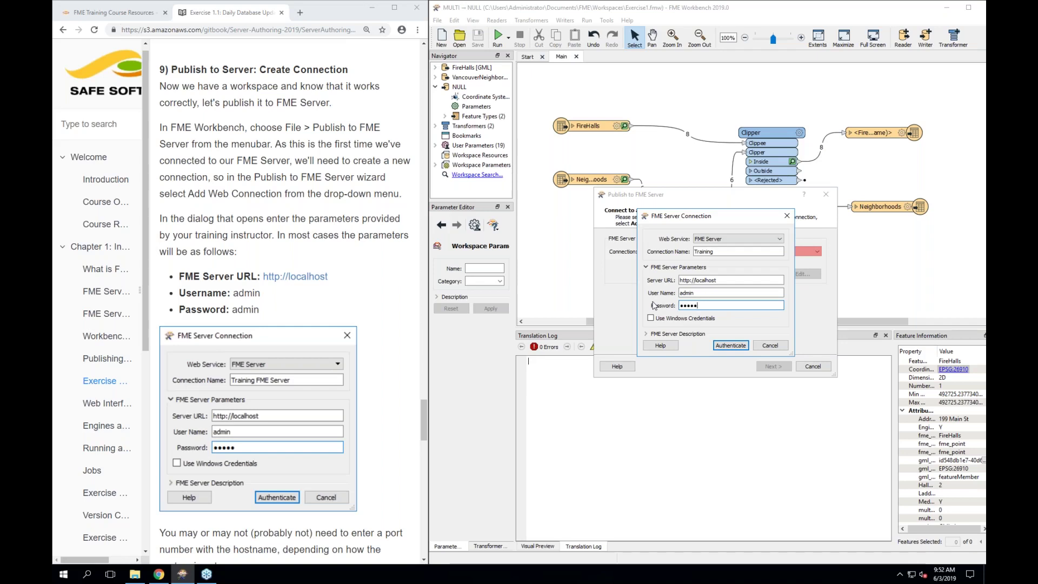
left_click(726, 346)
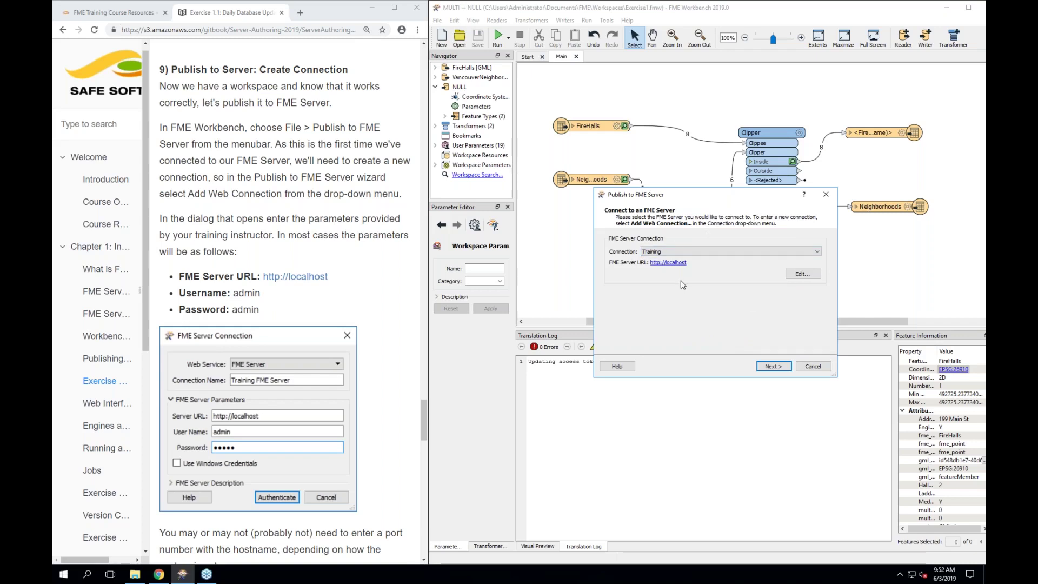
Advance to the Publish Workspace step, check the repository list, and begin a new repository
left_click(781, 368)
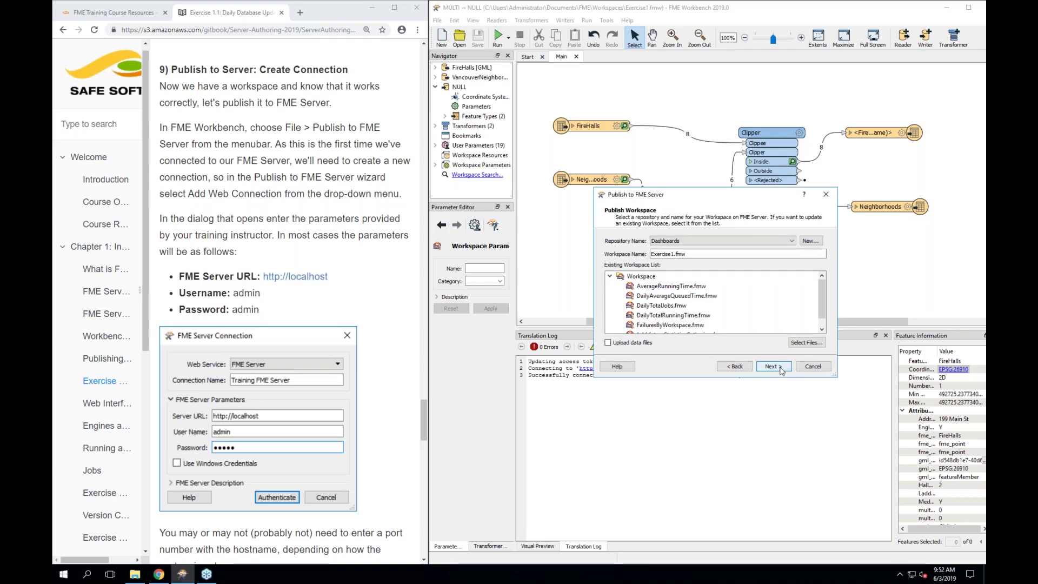
left_click(753, 242)
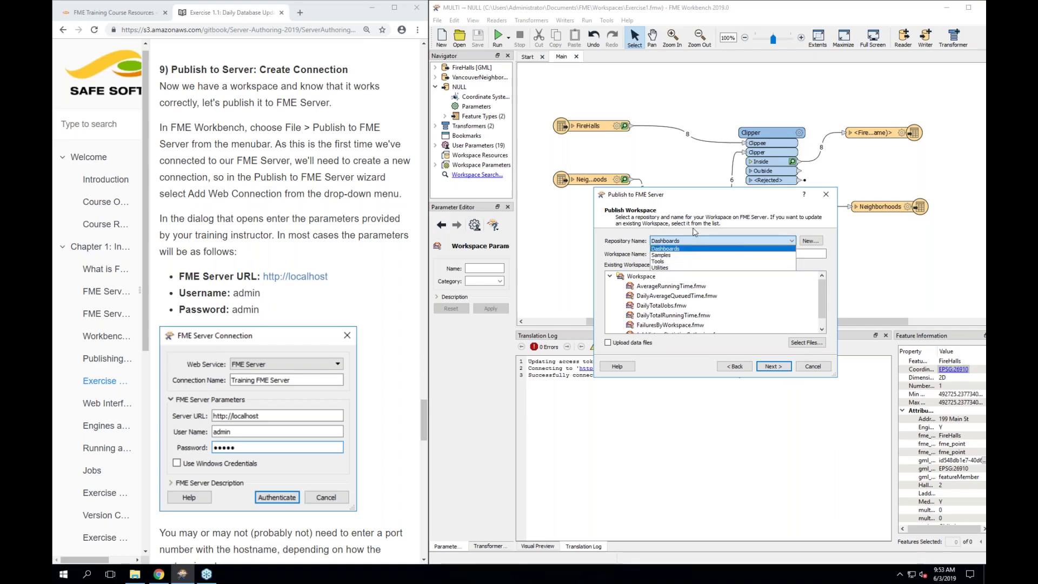
left_click(696, 248)
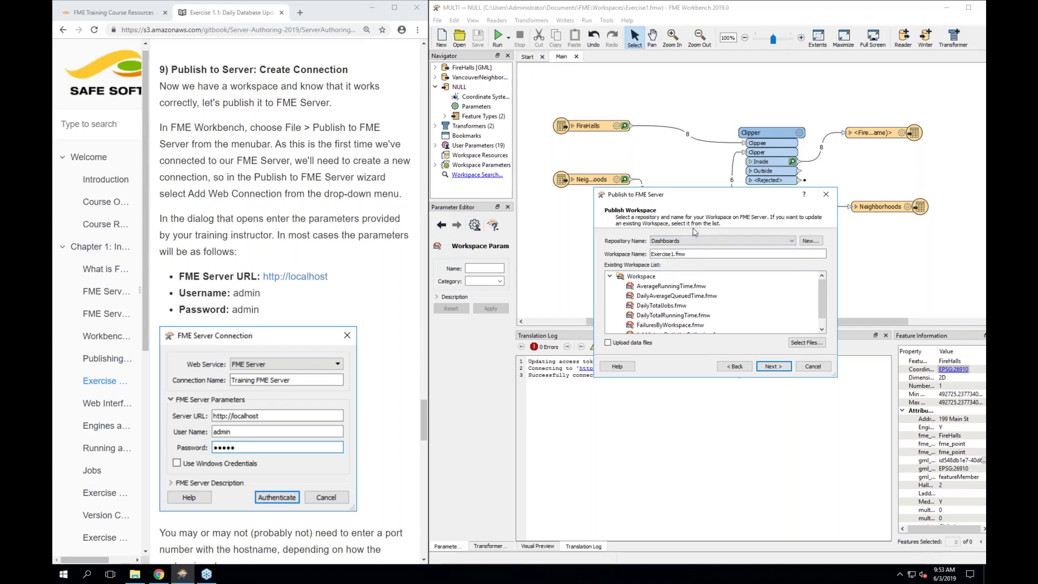
left_click(810, 242)
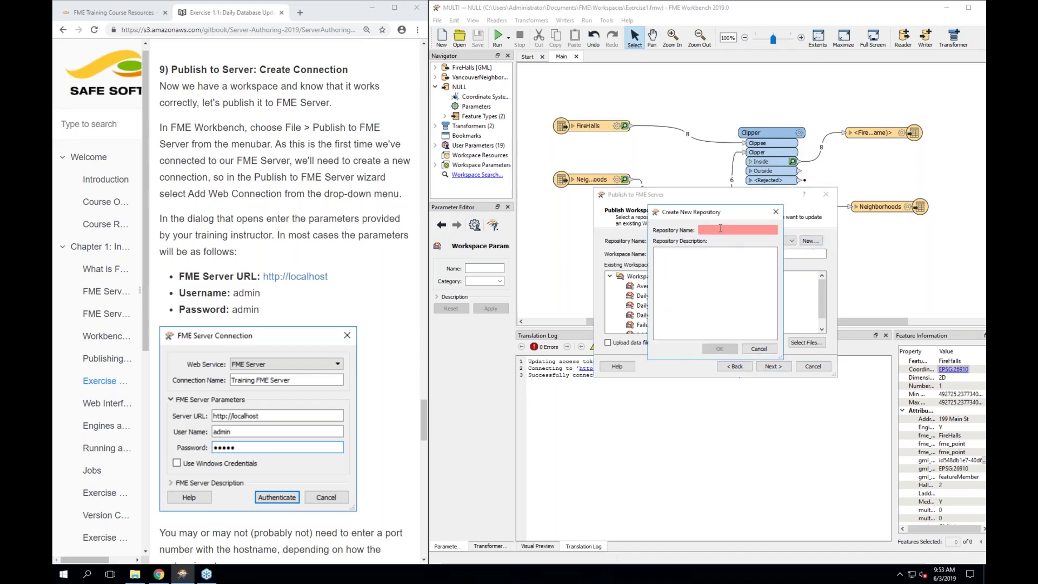
Create the Training repository described 'For storing training workspaces' and acknowledge the success message
type("Training")
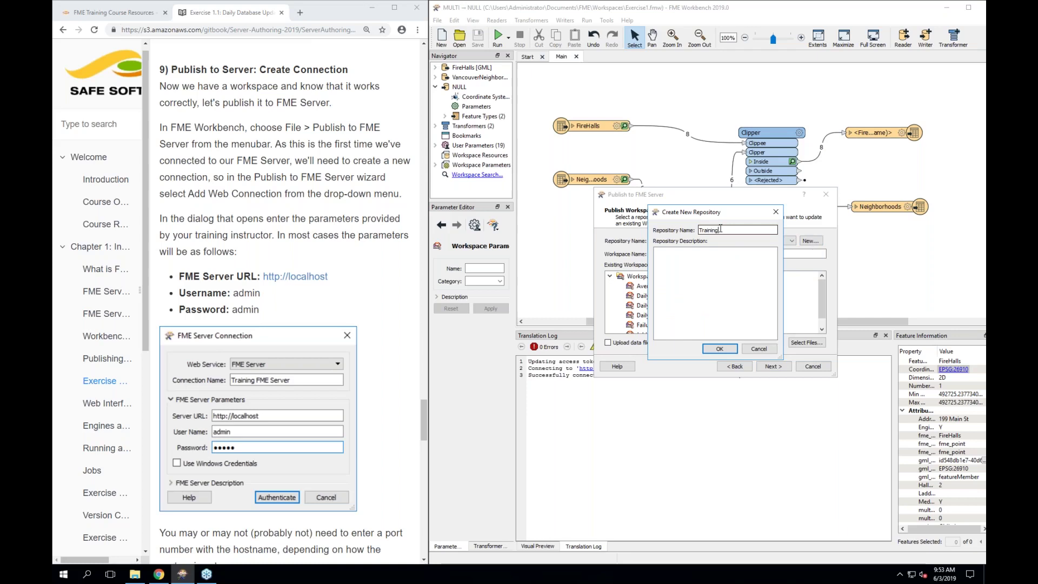
left_click(692, 284)
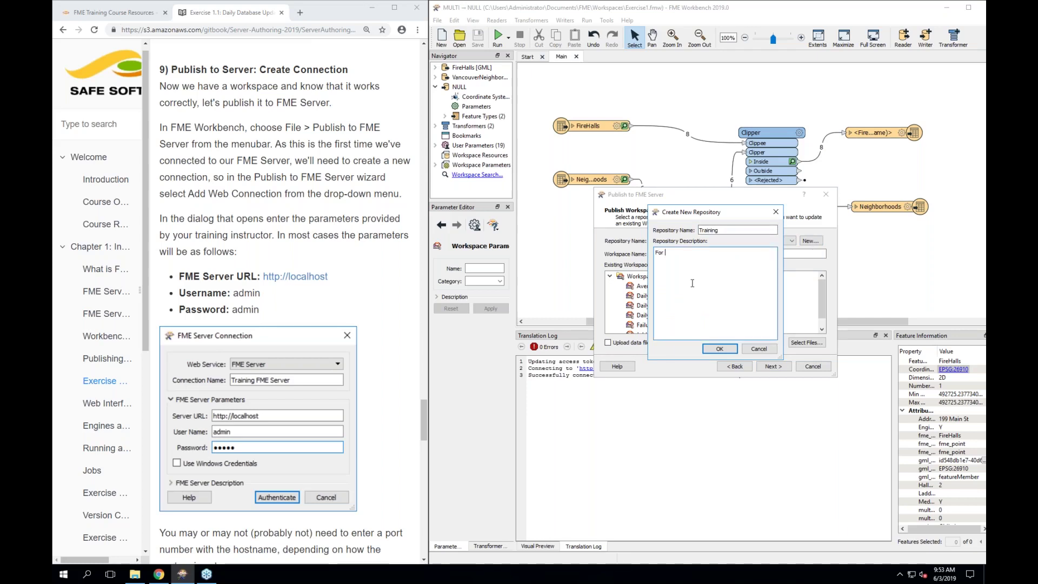
type("For storing training workspaces.")
left_click(720, 348)
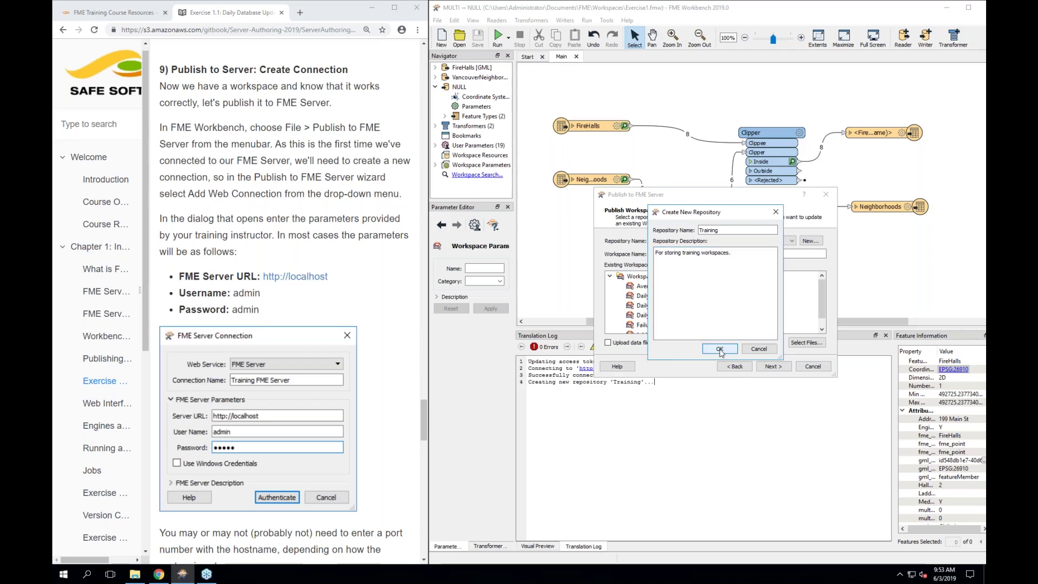
left_click(768, 303)
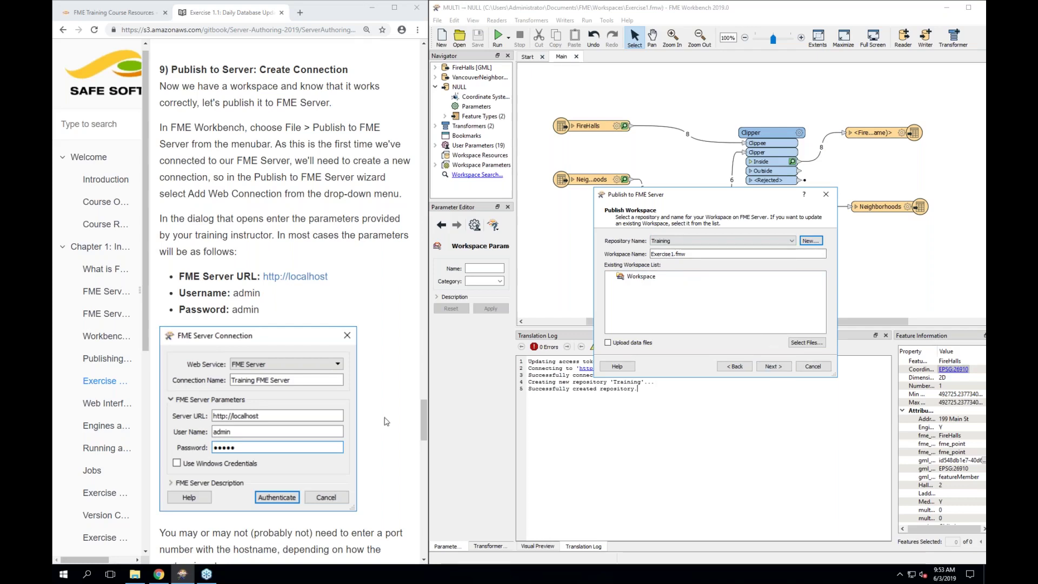
Enable Upload data files, keeping VancouverNeighborhoods.kml, FireHalls.gml and FireHalls.xsd (304 KB)
scroll(386, 421, "down", 12)
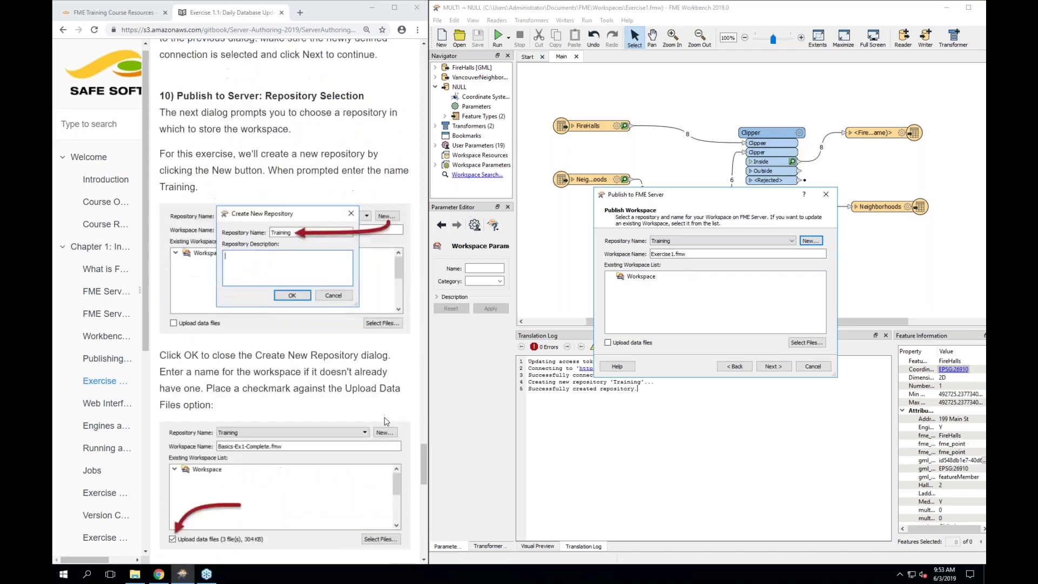
scroll(386, 421, "down", 3)
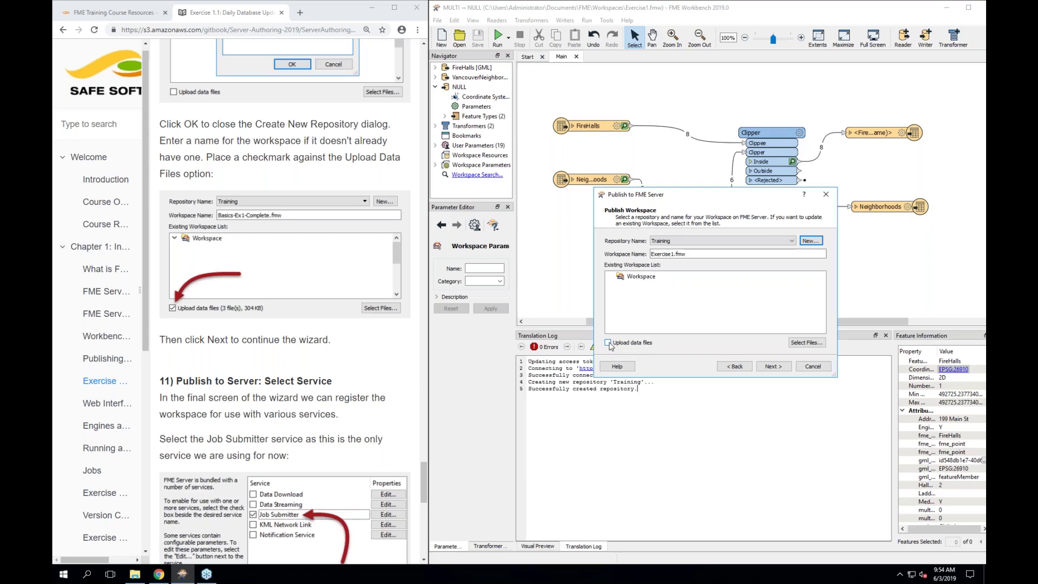
left_click(608, 342)
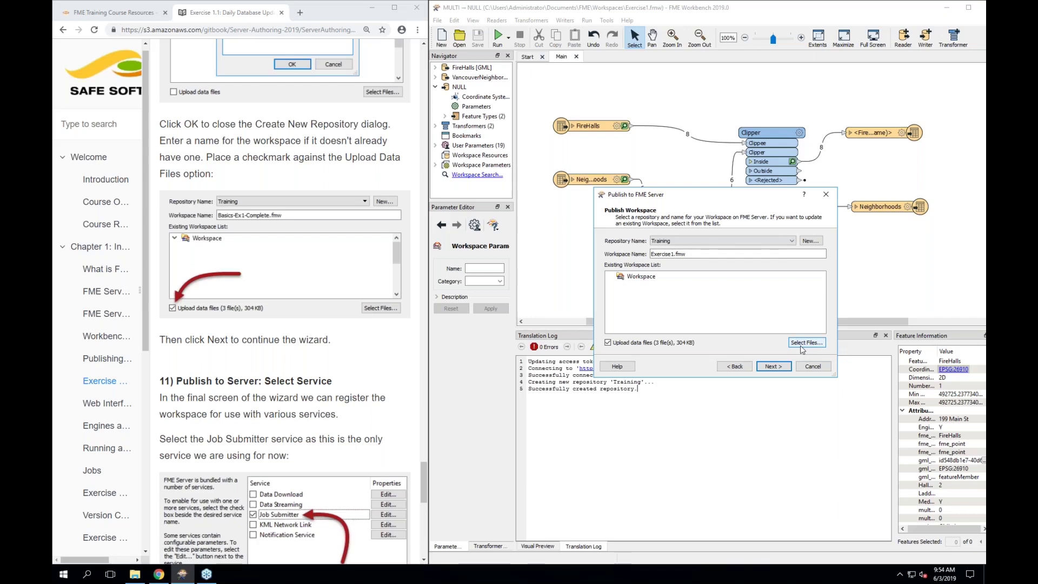
left_click(801, 346)
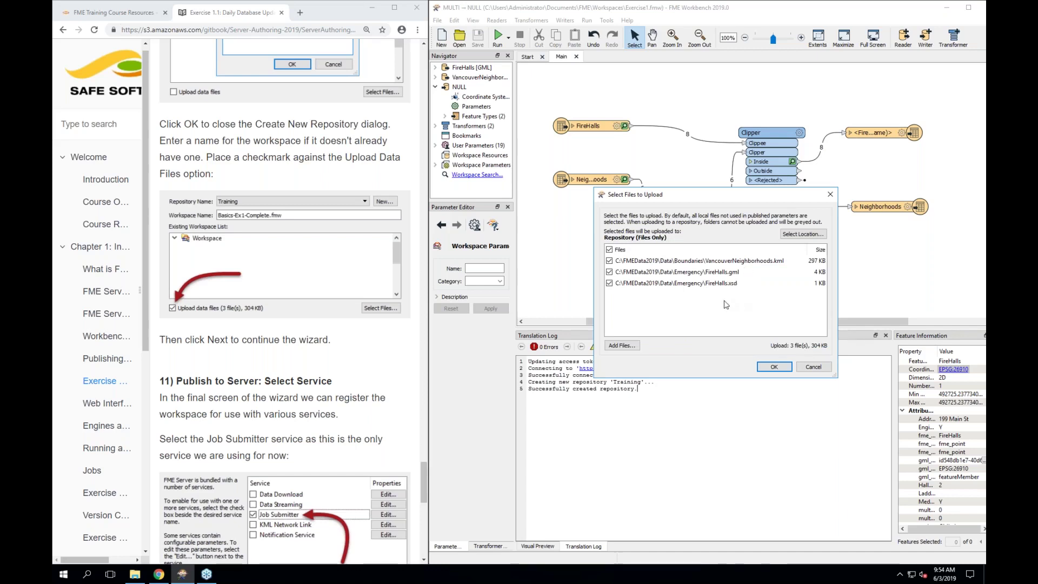
left_click(774, 366)
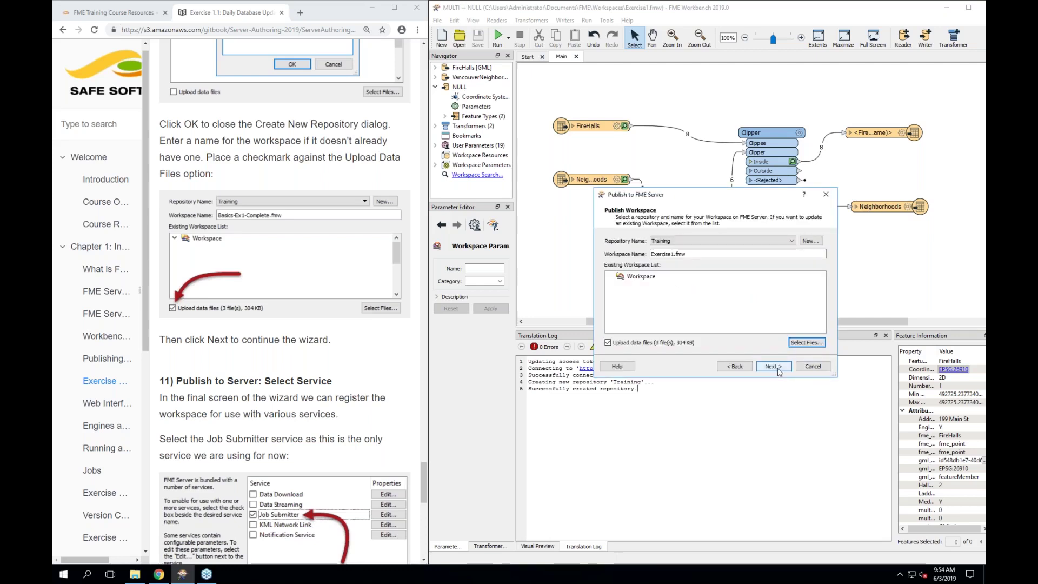
Register Exercise1.fmw with Job Submitter and publish it to the Training repository
left_click(779, 372)
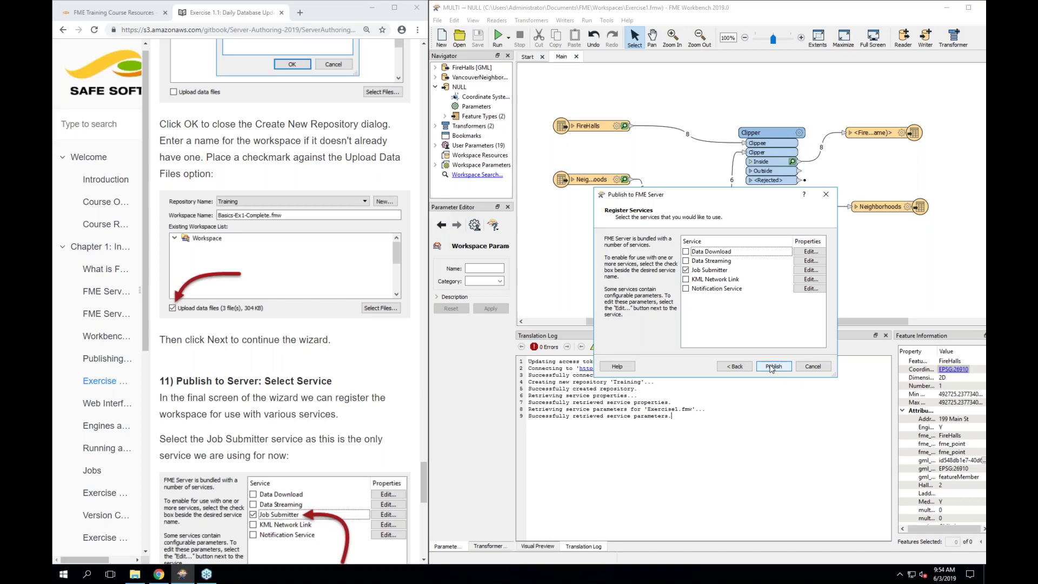
left_click(772, 367)
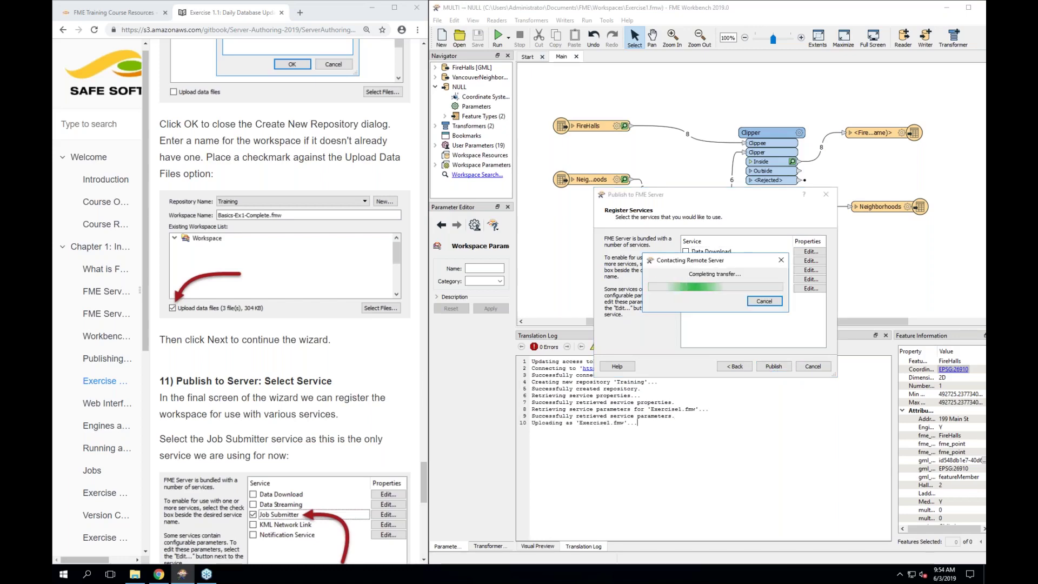
scroll(249, 385, "down", 8)
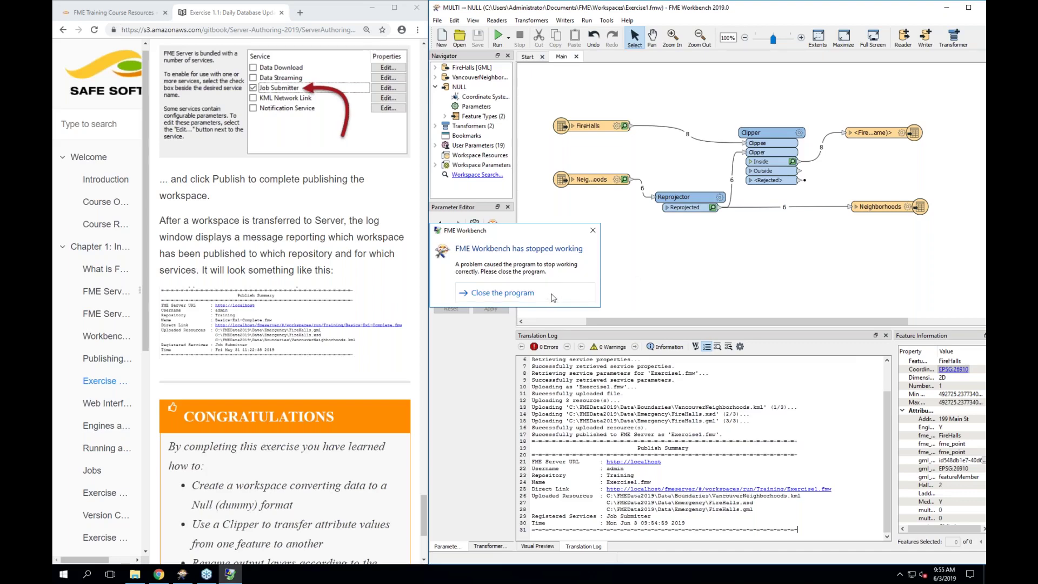
Dismiss the FME Workbench and FMEObjects Worker crash messages and relaunch Workbench
left_click(591, 236)
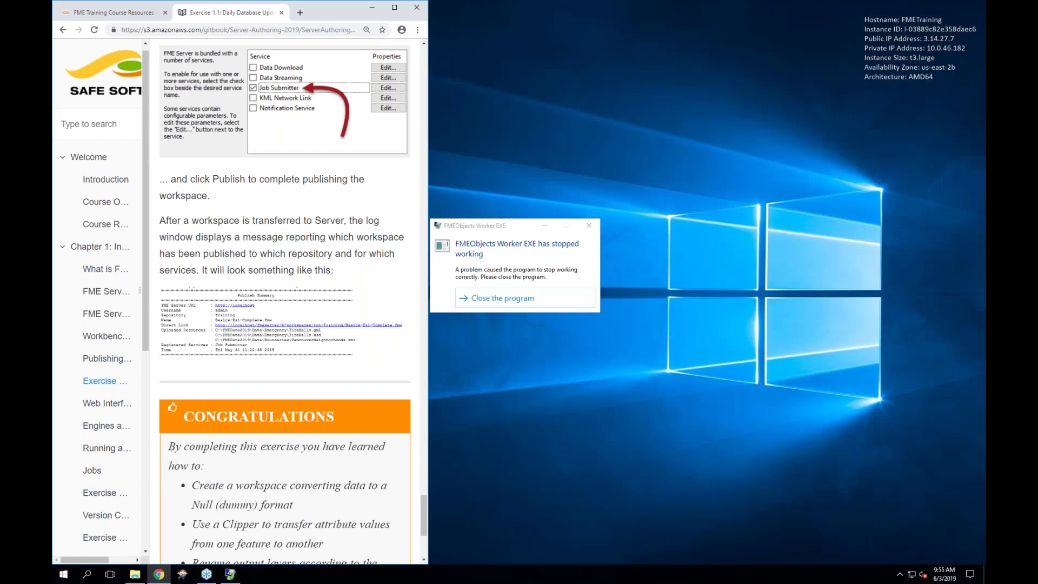
left_click(590, 226)
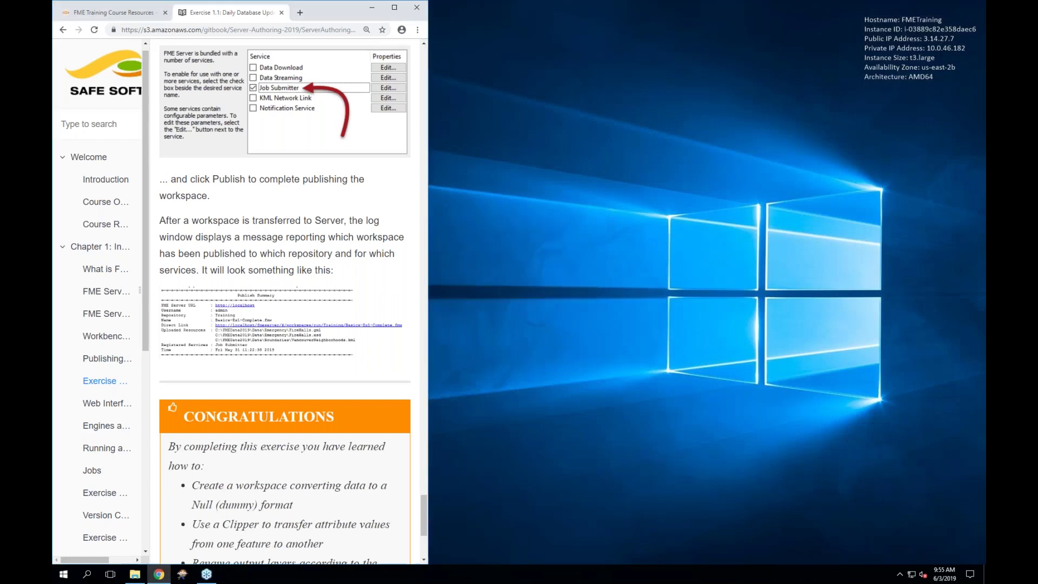
left_click(181, 575)
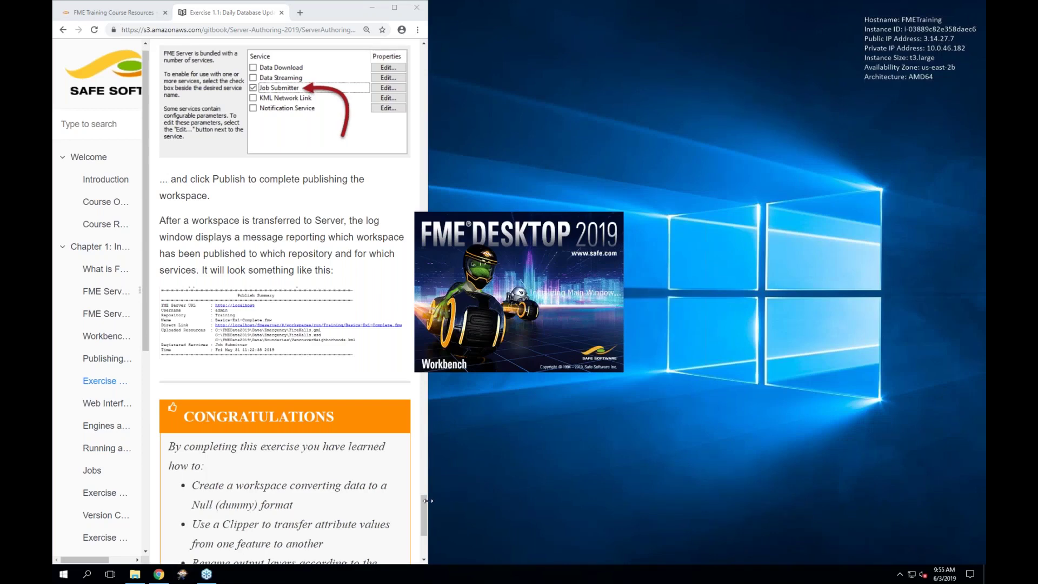
Widen the guide browser and its table of contents, and fit Workbench into the right half
left_click_drag(427, 501, 457, 498)
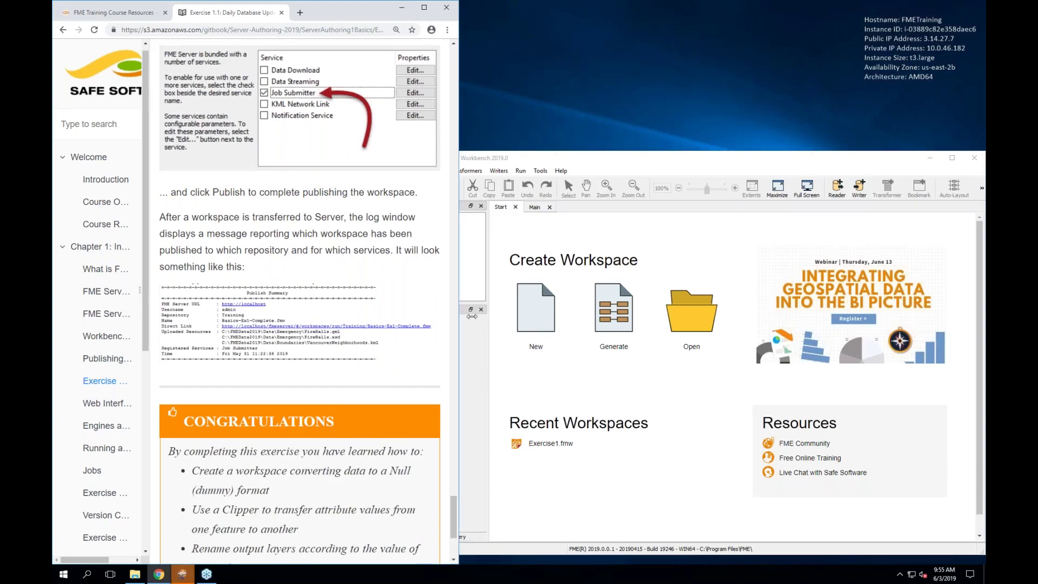
left_click_drag(458, 315, 494, 315)
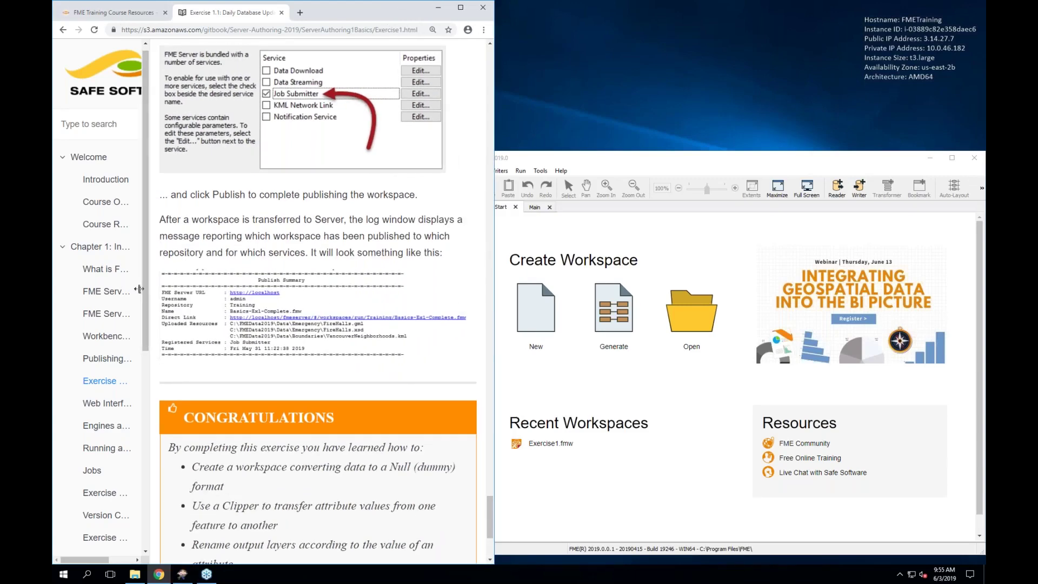
left_click_drag(146, 287, 172, 295)
left_click_drag(173, 290, 172, 290)
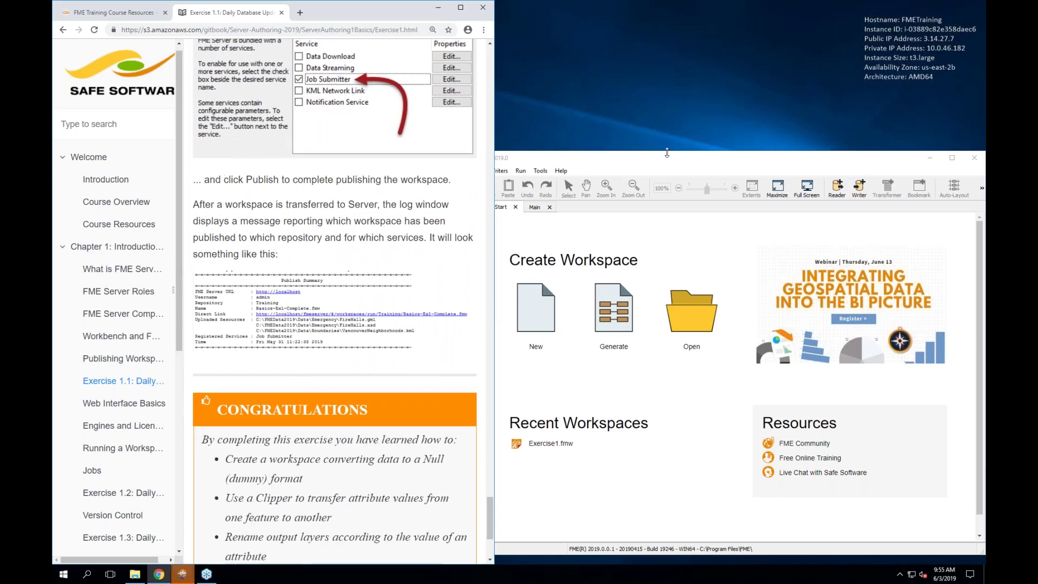
left_click_drag(668, 160, 985, 303)
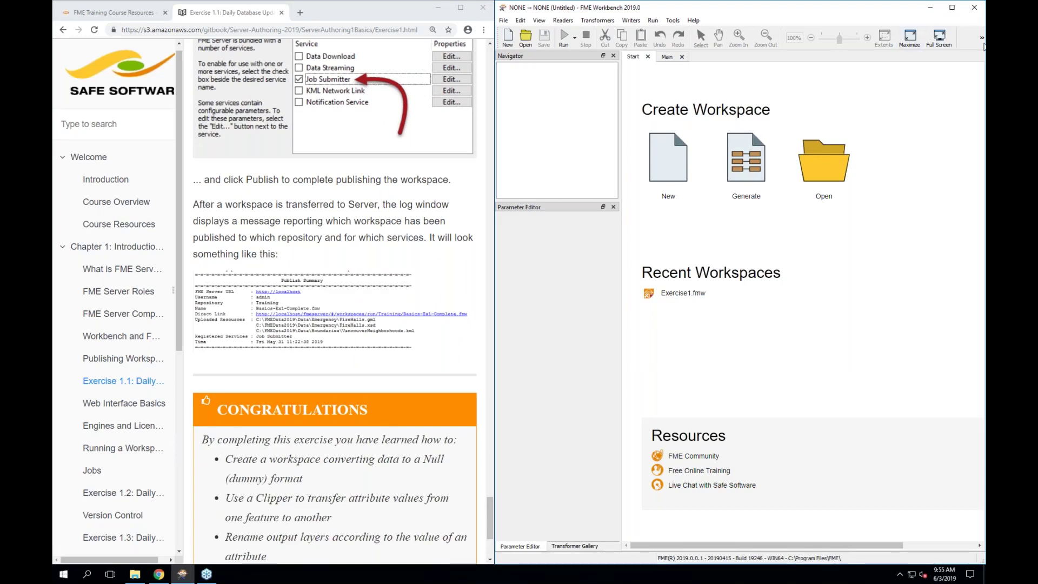
Narrow the Workbench window so the guide shows Exercise 1.1's Congratulations summary
left_click(978, 35)
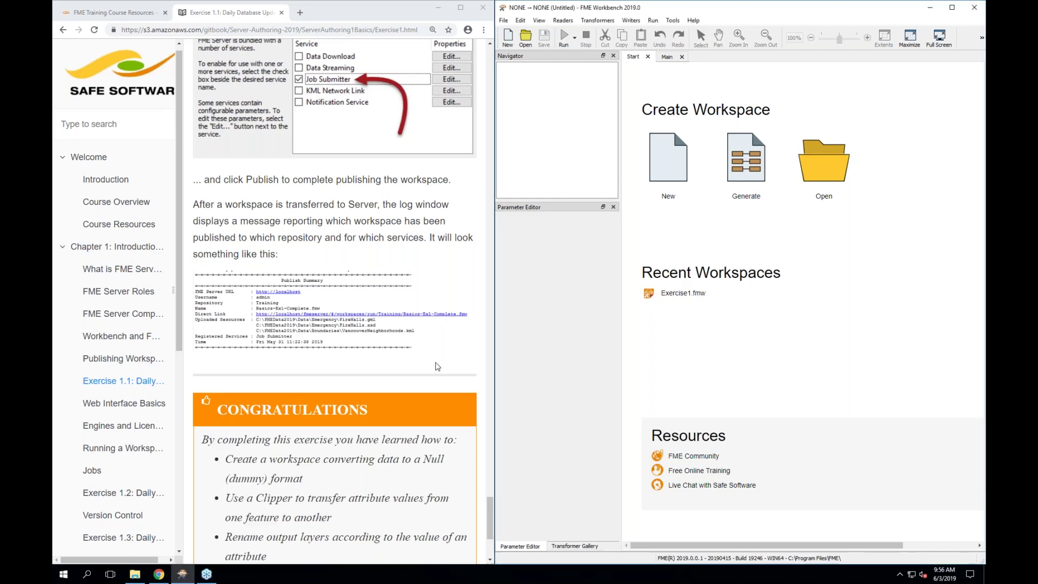
scroll(335, 324, "down", 4)
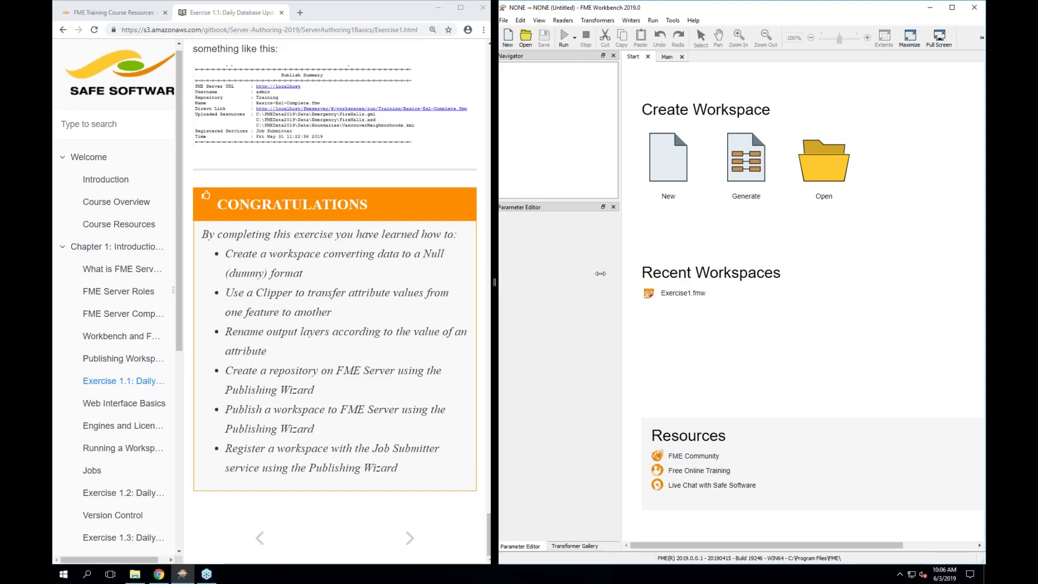
left_click_drag(496, 292, 617, 274)
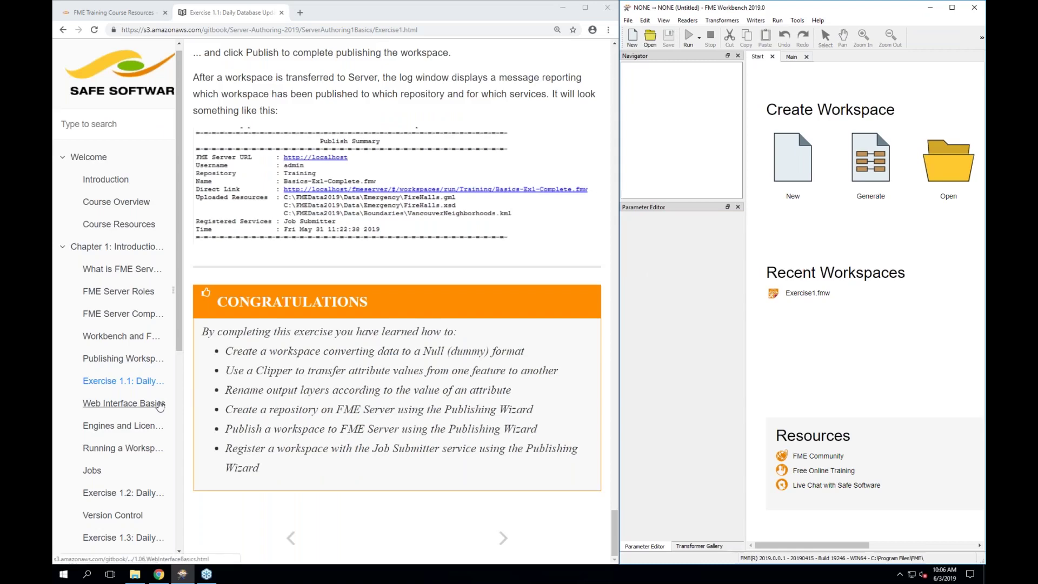
Open the guide's Web Interface Basics page, check the Start menu's FME Server 2019.0.0.1 folder, and read down the page
left_click(123, 402)
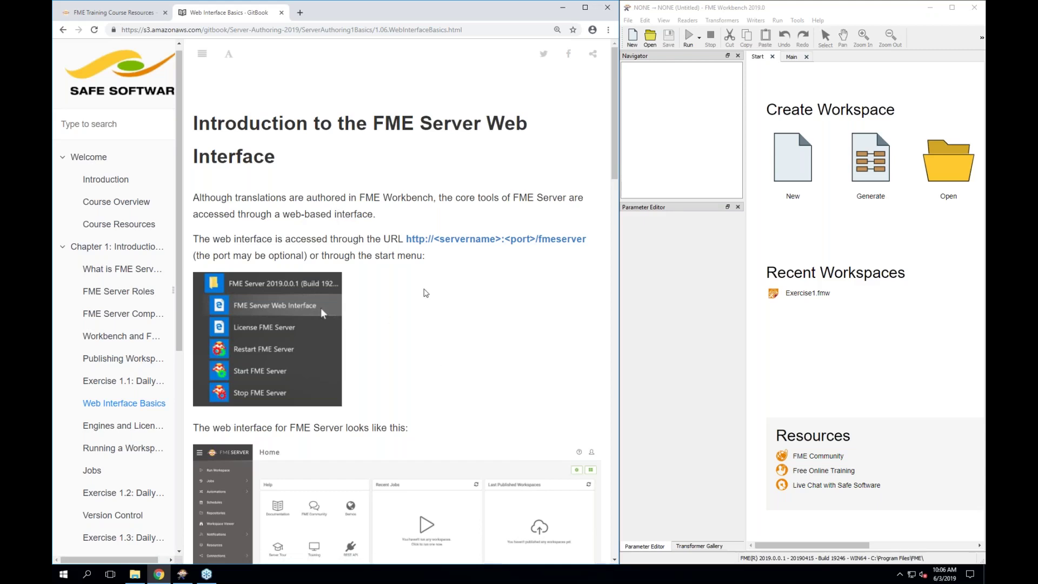
scroll(449, 333, "down", 1)
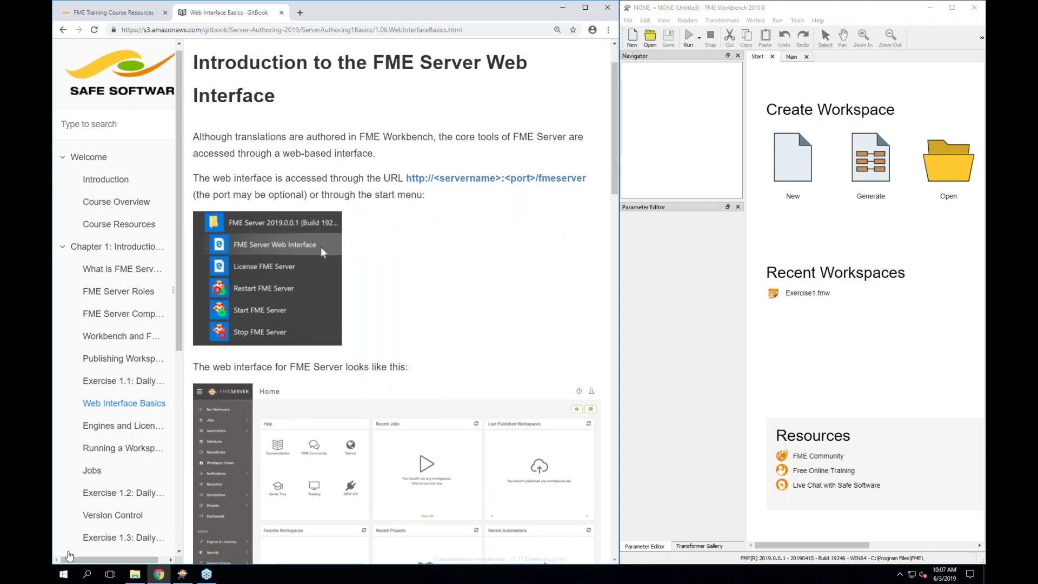
left_click(64, 579)
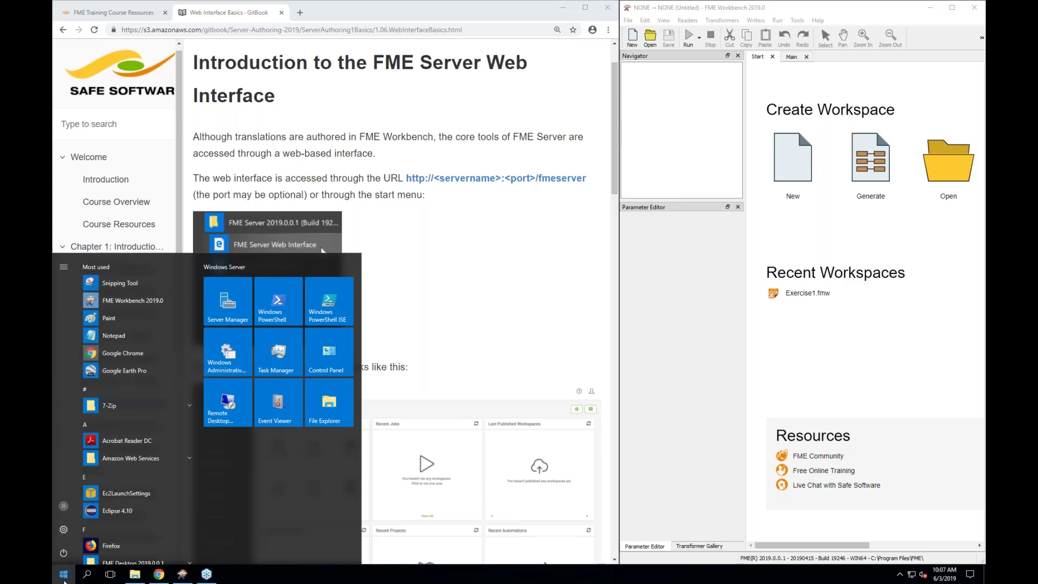
scroll(135, 441, "down", 3)
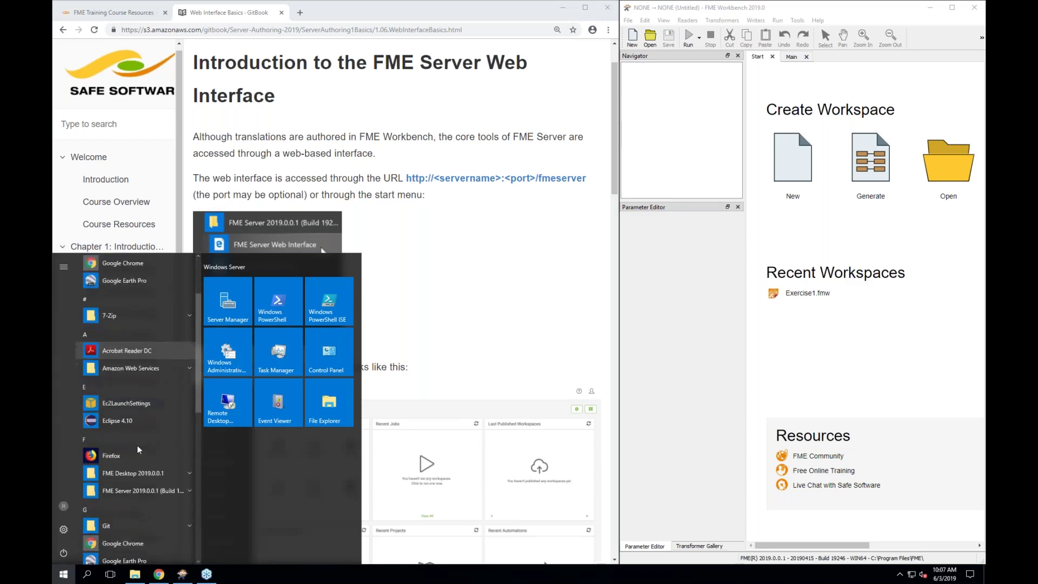
left_click(187, 488)
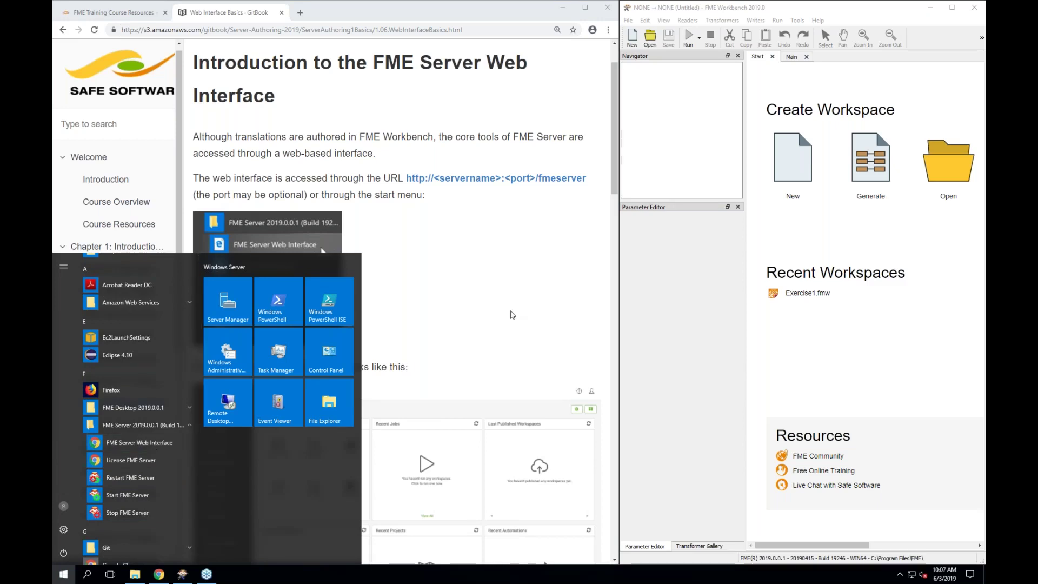
left_click(537, 254)
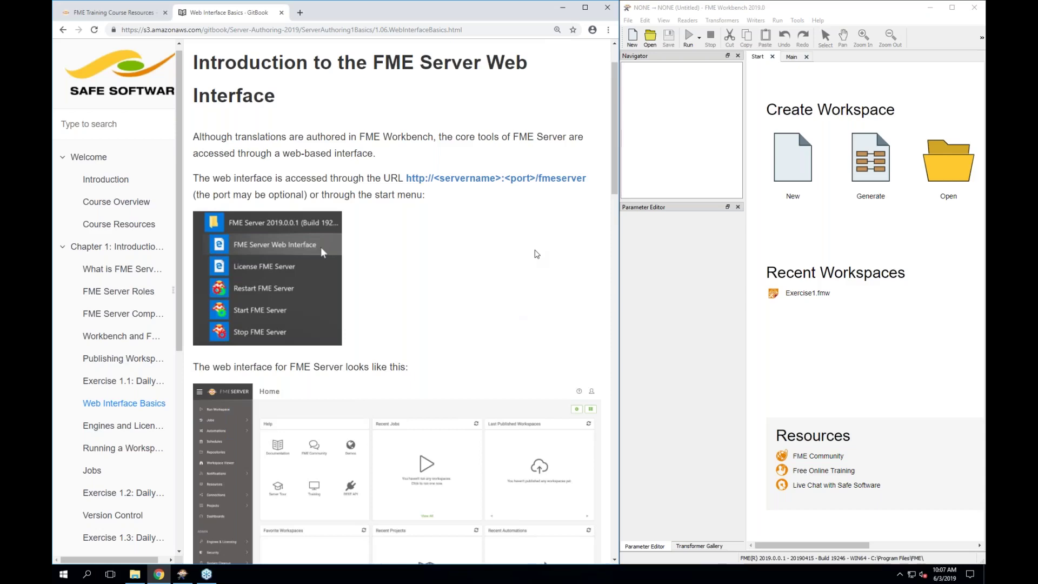
scroll(536, 254, "down", 4)
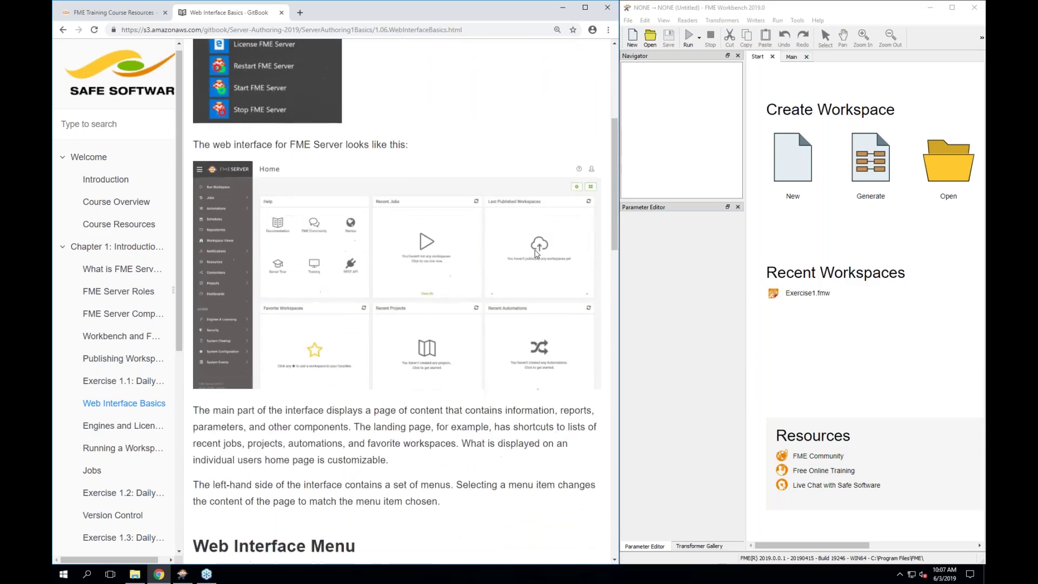
scroll(536, 254, "down", 1)
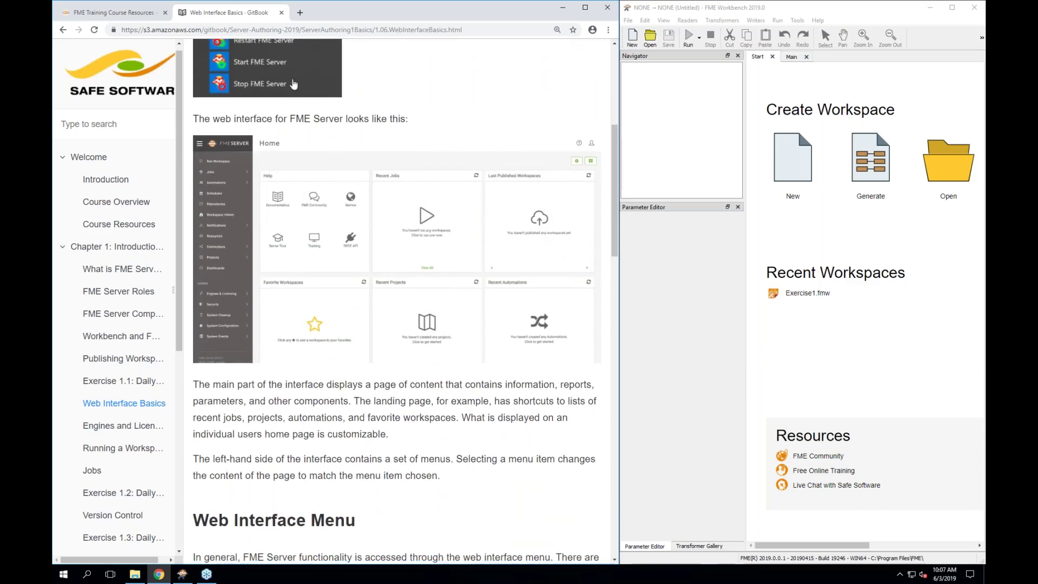
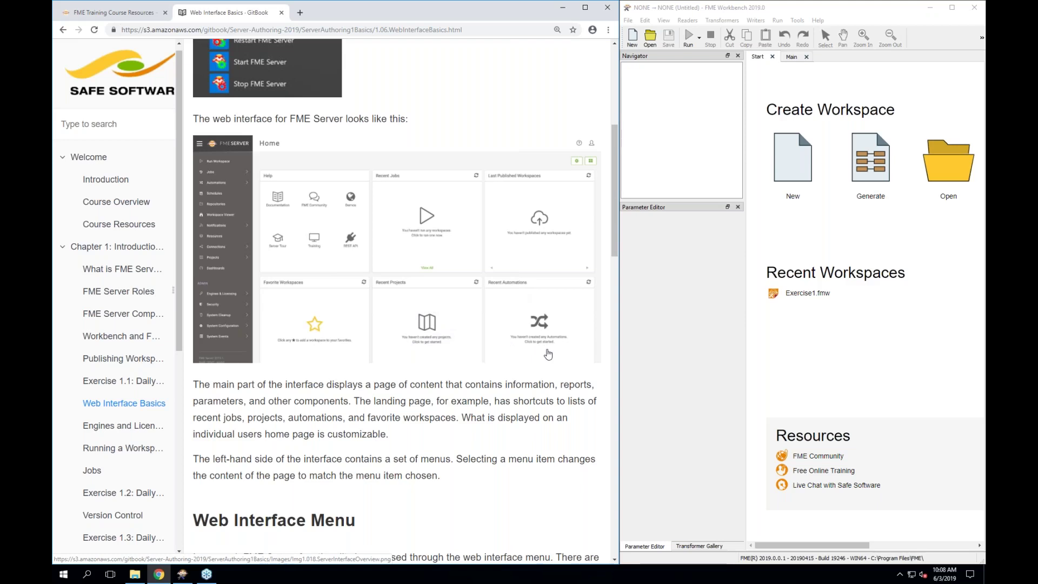
Read further down the Web Interface Basics page of the guide
scroll(548, 354, "down", 1)
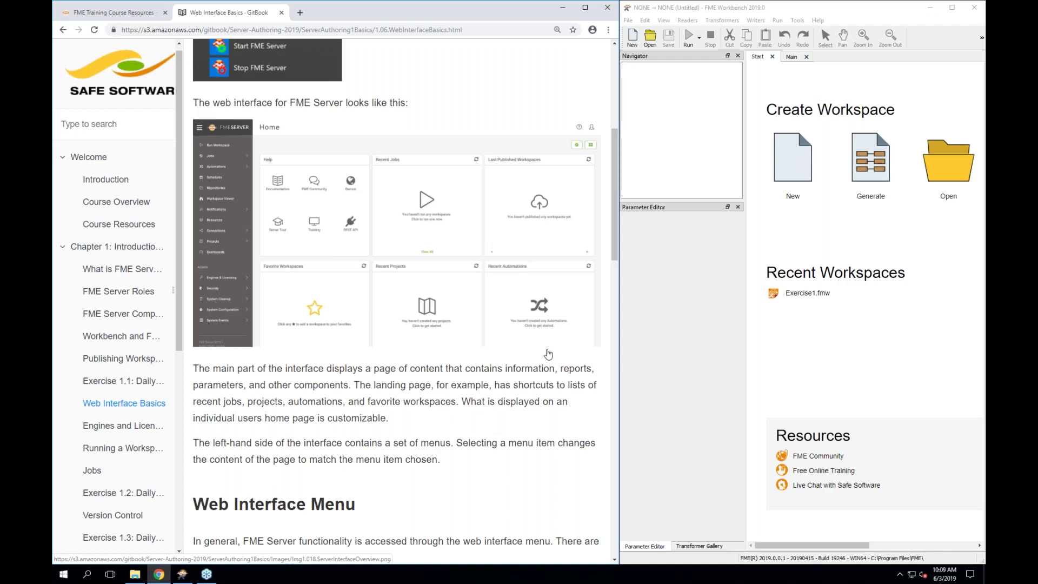
scroll(548, 354, "down", 1)
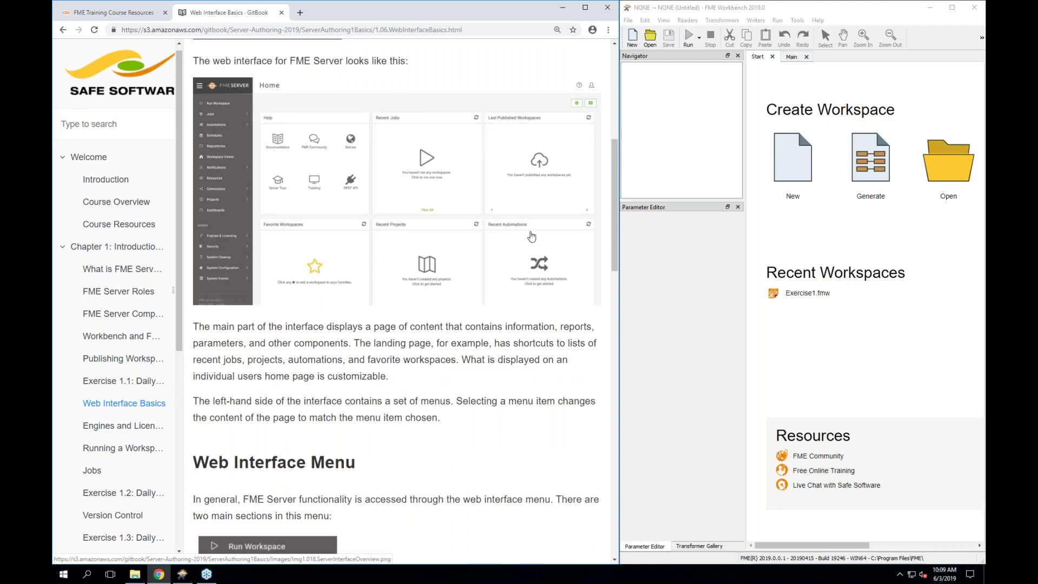
scroll(531, 236, "down", 4)
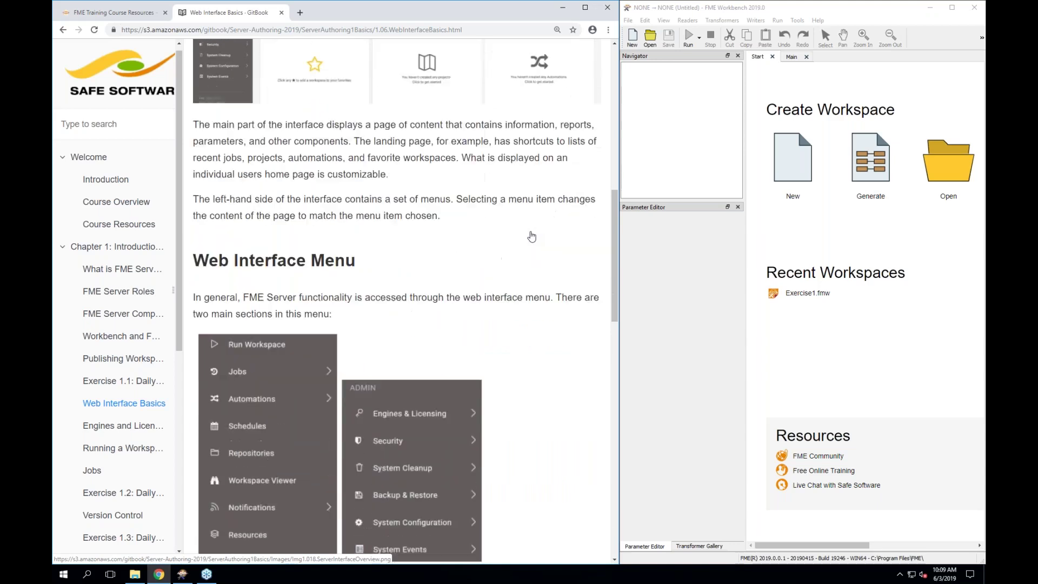
scroll(531, 236, "down", 3)
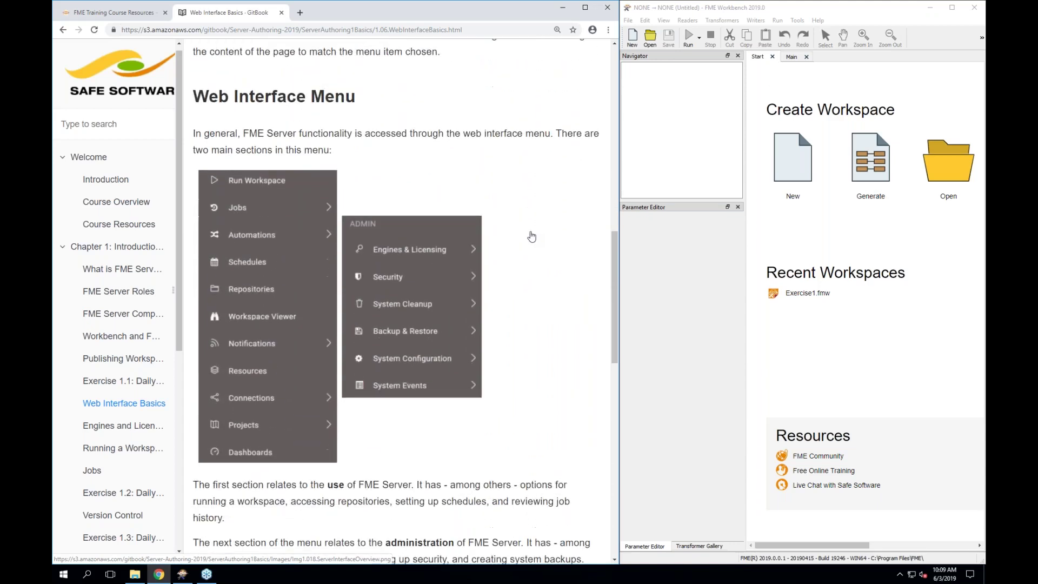
scroll(531, 236, "down", 1)
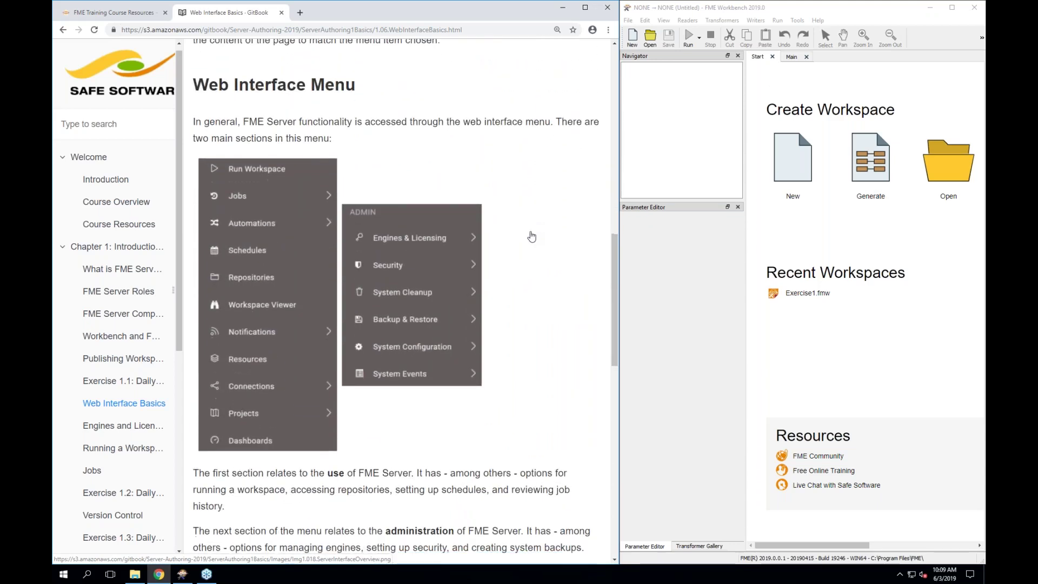
scroll(264, 54, "up", 6)
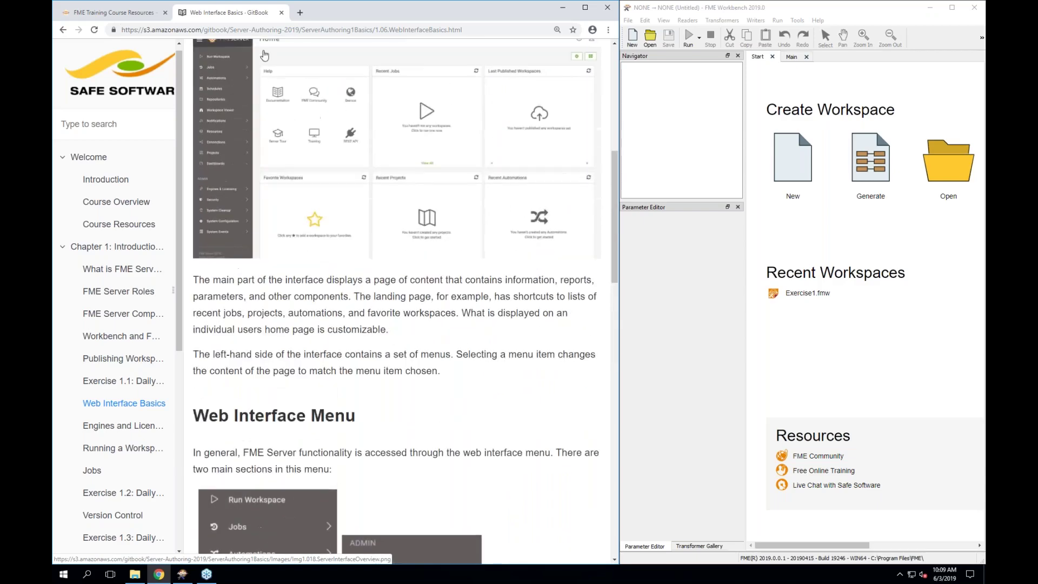
scroll(295, 448, "down", 5)
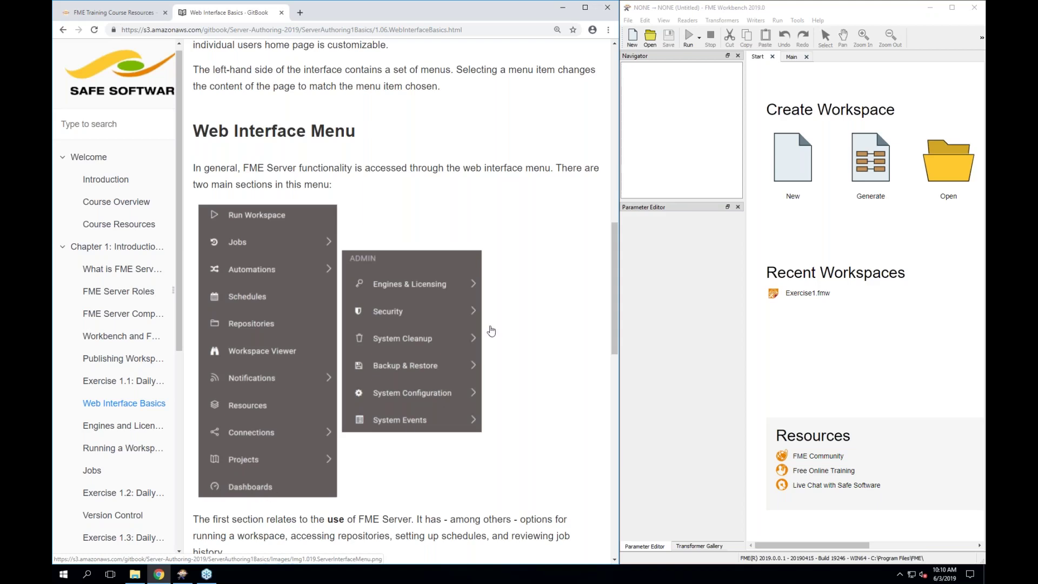
scroll(513, 314, "up", 1)
scroll(513, 315, "up", 4)
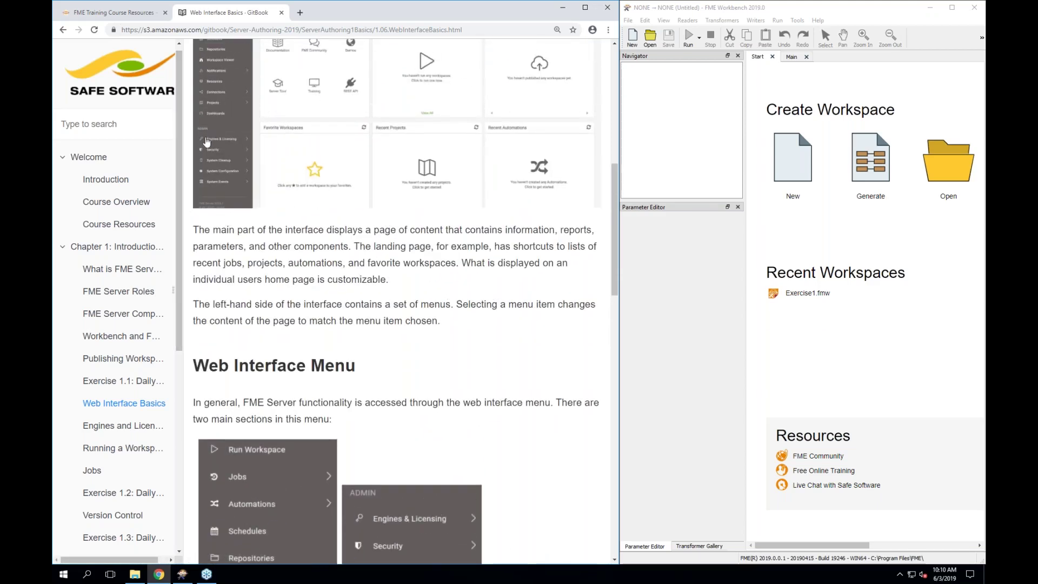
scroll(446, 371, "down", 3)
scroll(445, 367, "down", 1)
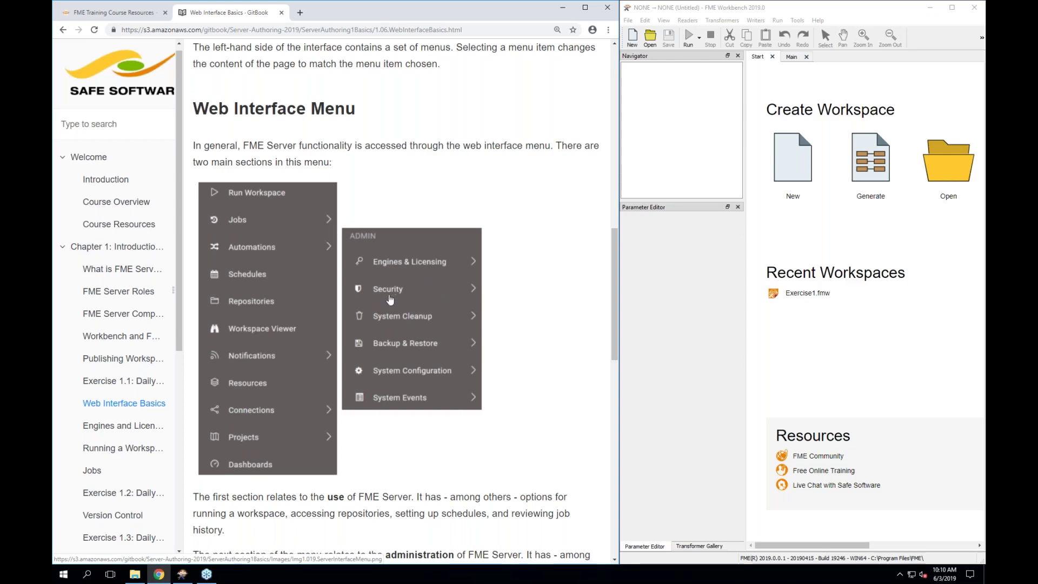
Enlarge the web interface menu picture, close it, and read to the page's end
left_click(403, 326)
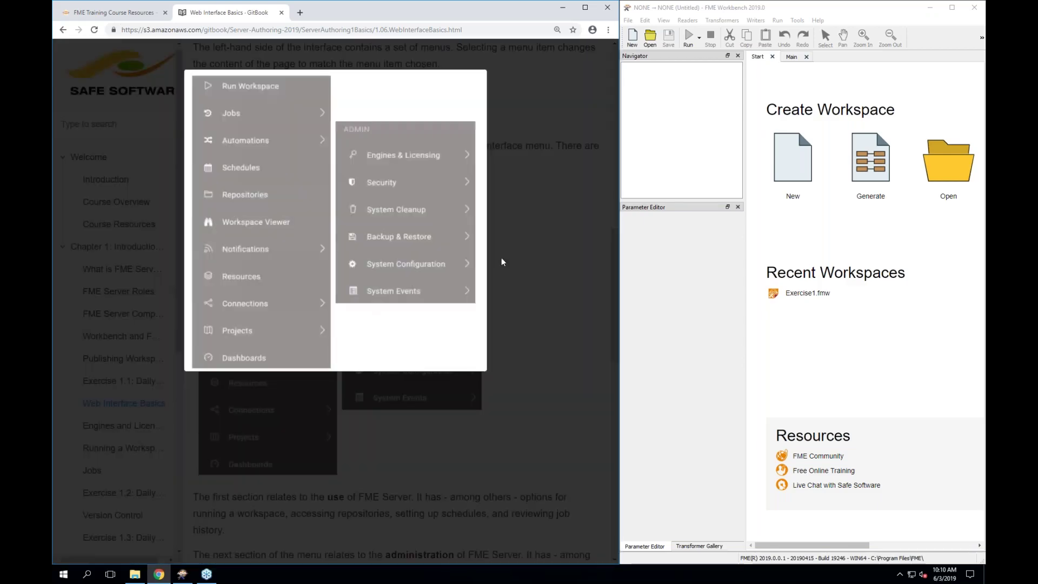
left_click(517, 197)
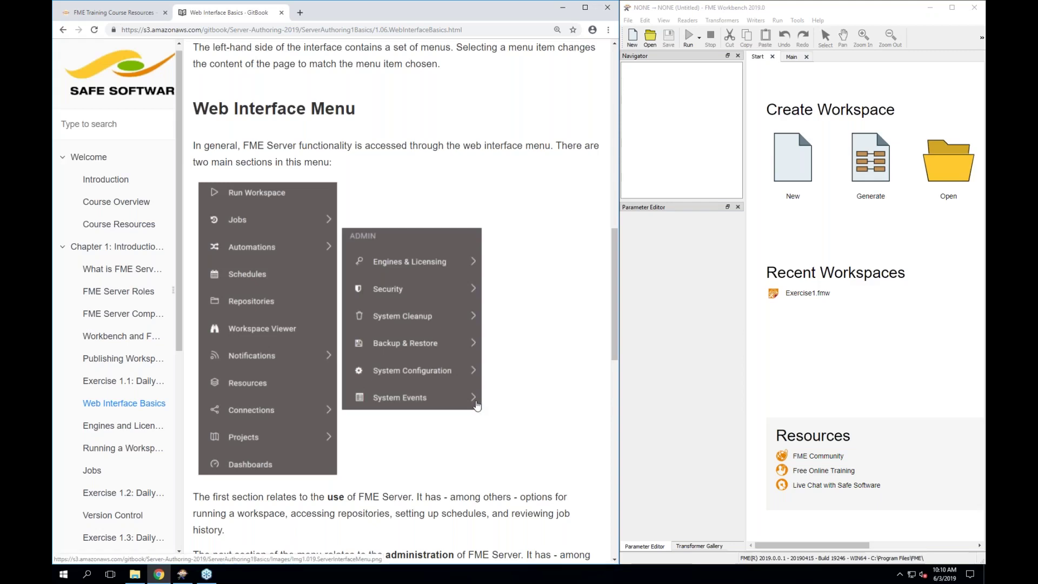
scroll(476, 405, "down", 4)
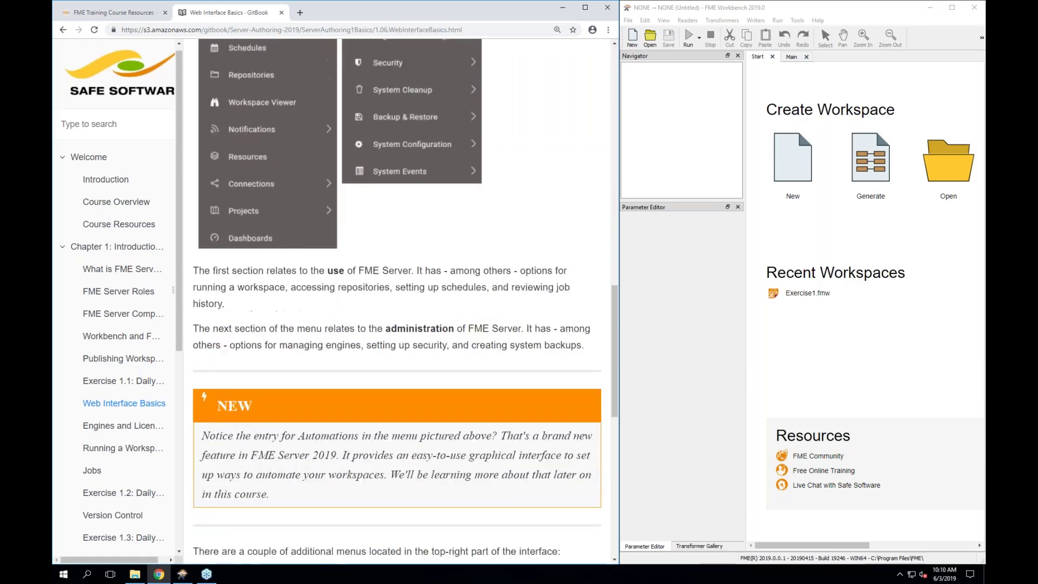
scroll(476, 405, "down", 2)
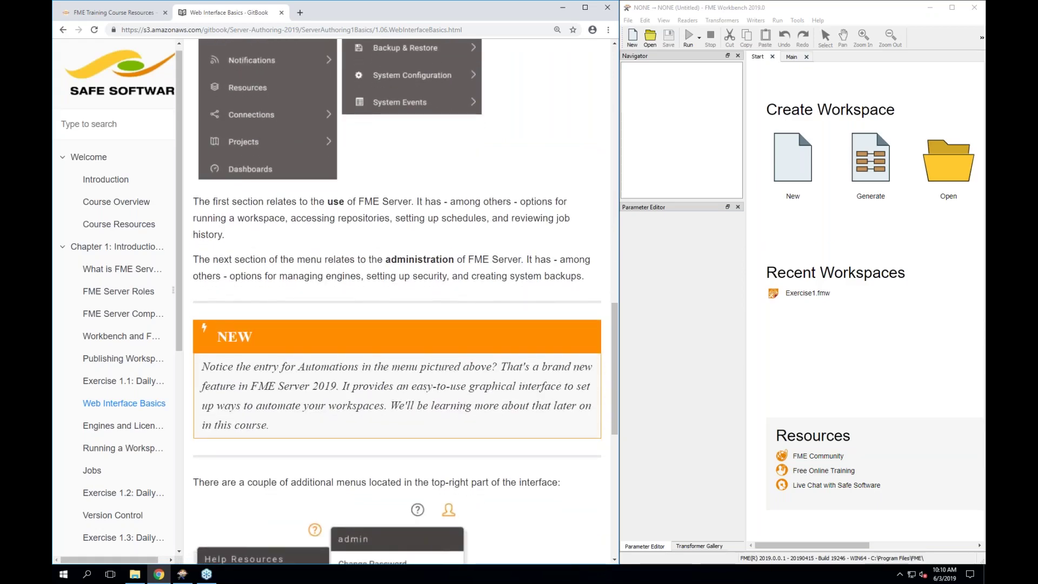
scroll(476, 405, "up", 3)
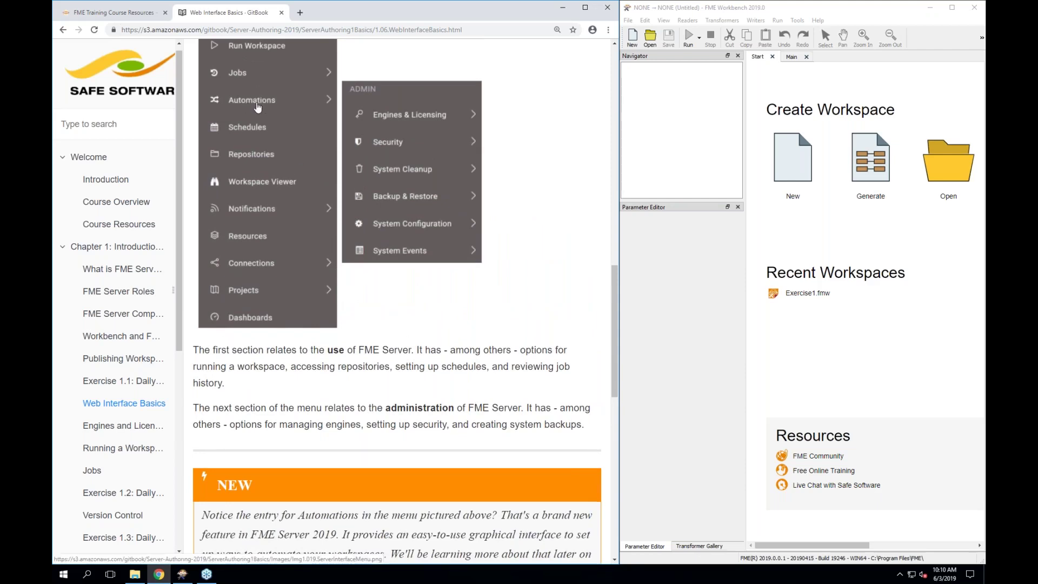
scroll(243, 346, "down", 1)
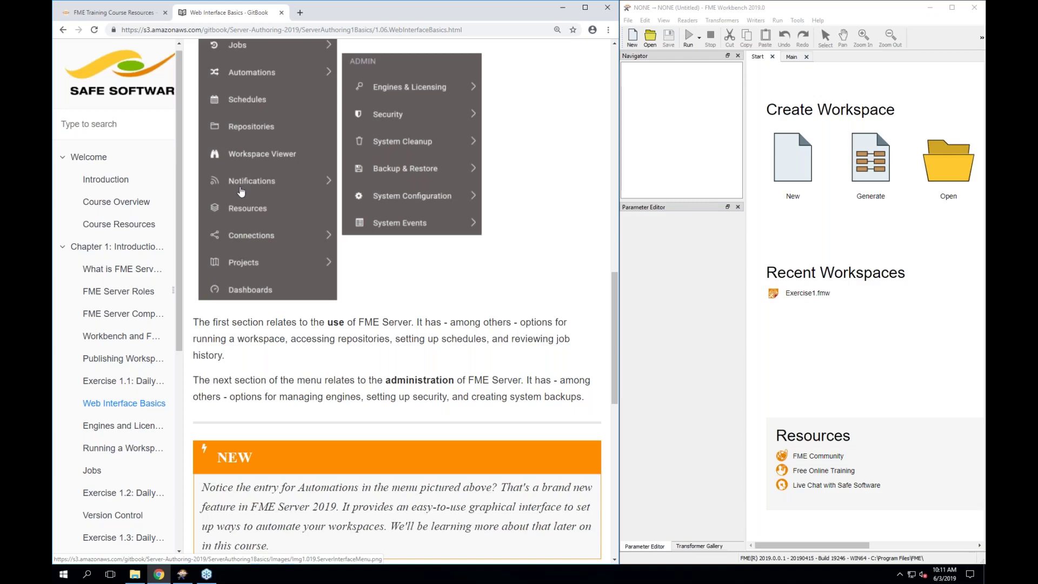
scroll(241, 192, "down", 2)
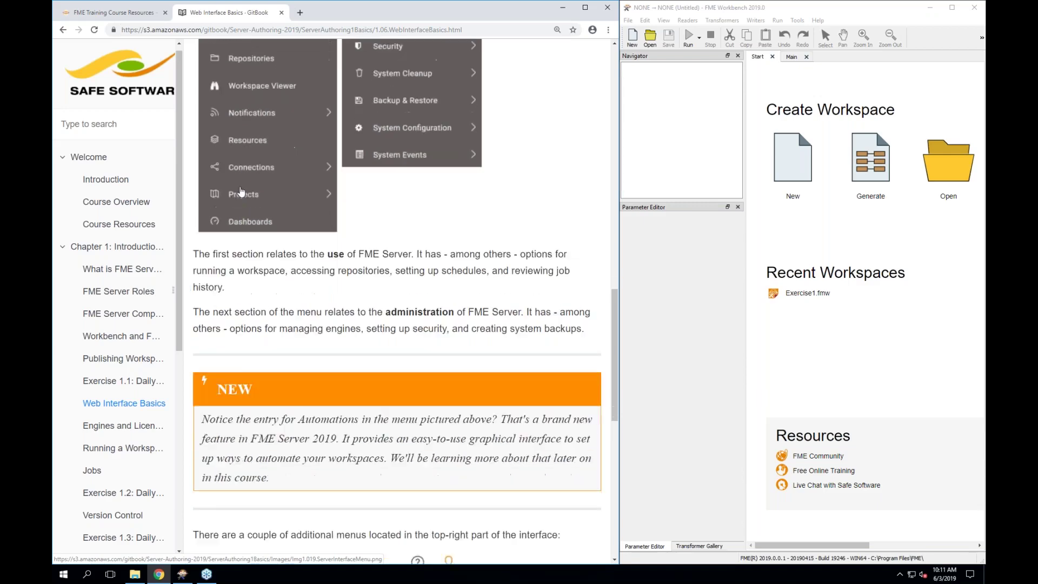
scroll(397, 302, "down", 3)
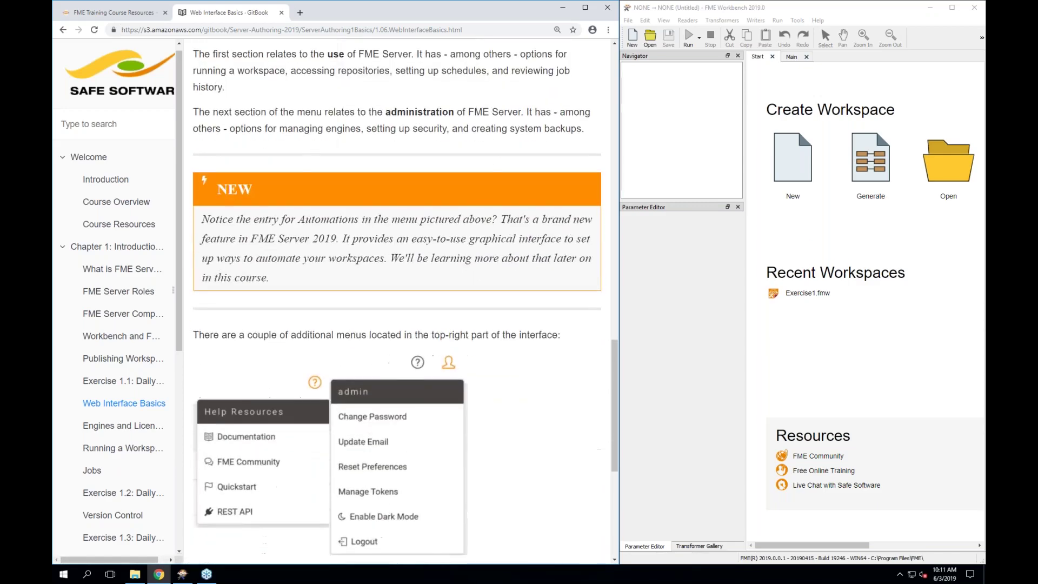
scroll(397, 302, "down", 2)
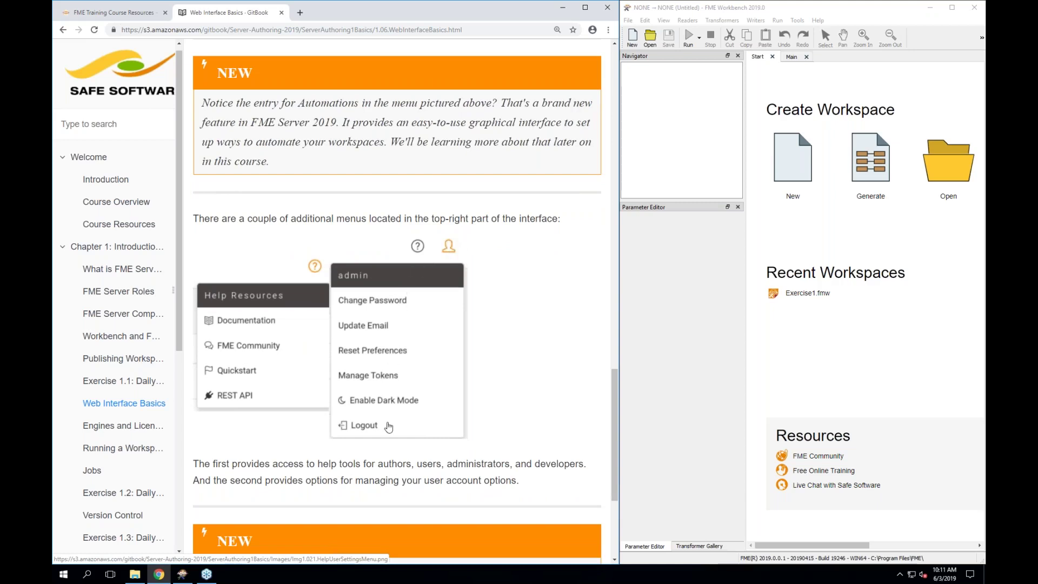
scroll(388, 427, "down", 1)
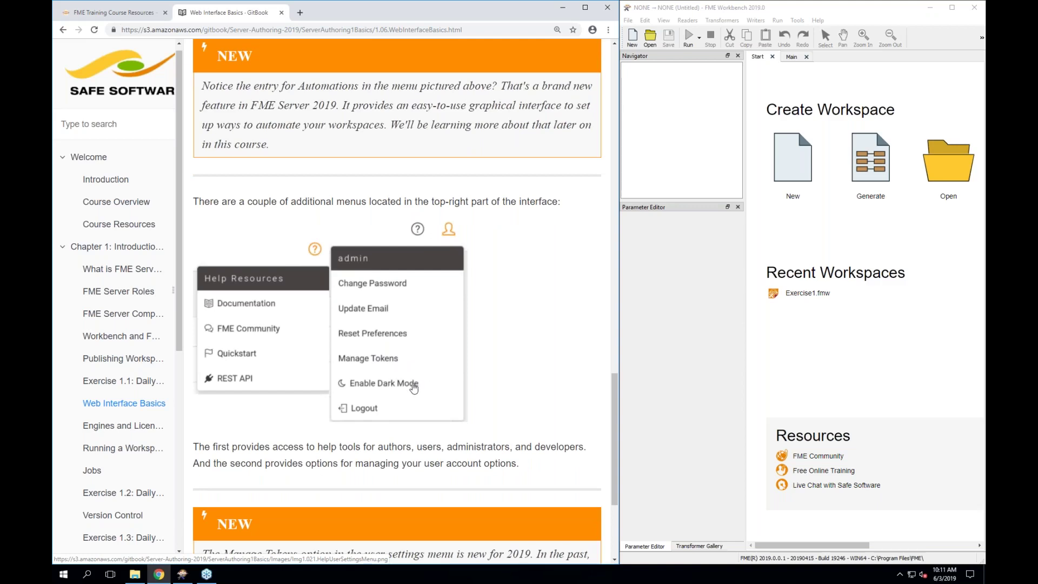
scroll(413, 387, "down", 2)
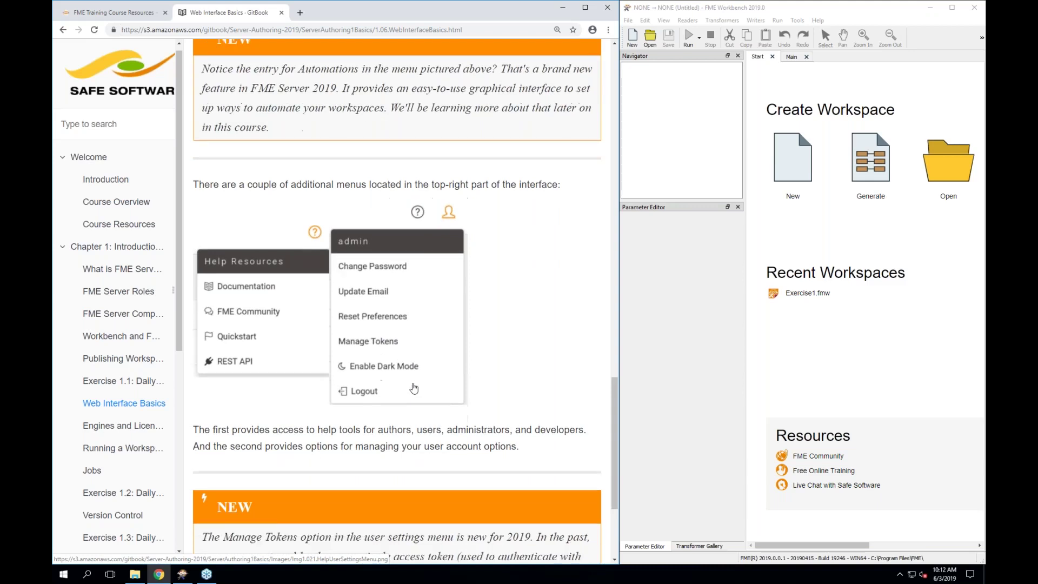
scroll(456, 238, "down", 1)
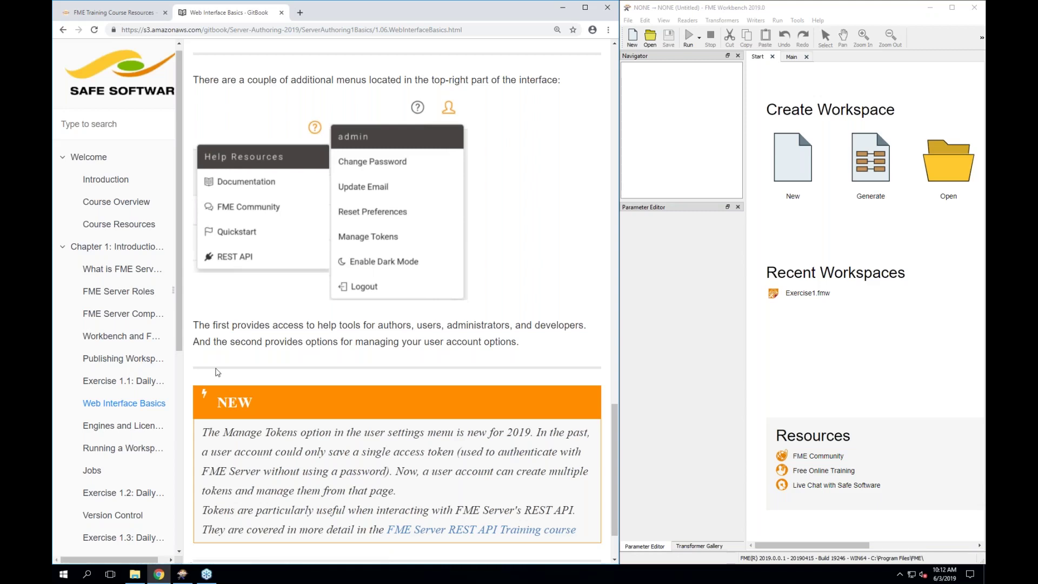
scroll(215, 368, "down", 1)
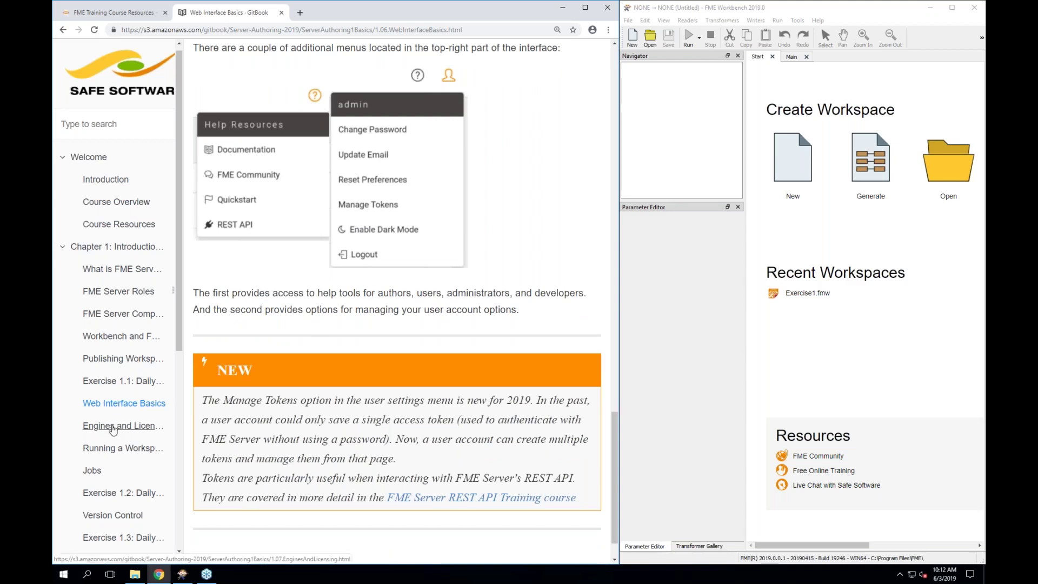
Open the Engines and Licensing chapter and read down to its Licensing section
left_click(112, 427)
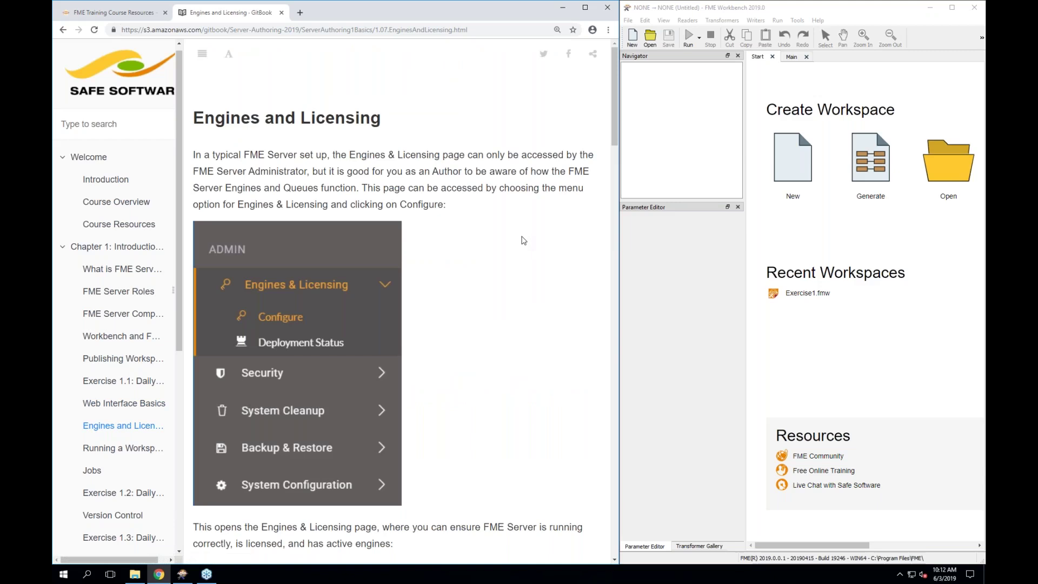
scroll(523, 240, "down", 1)
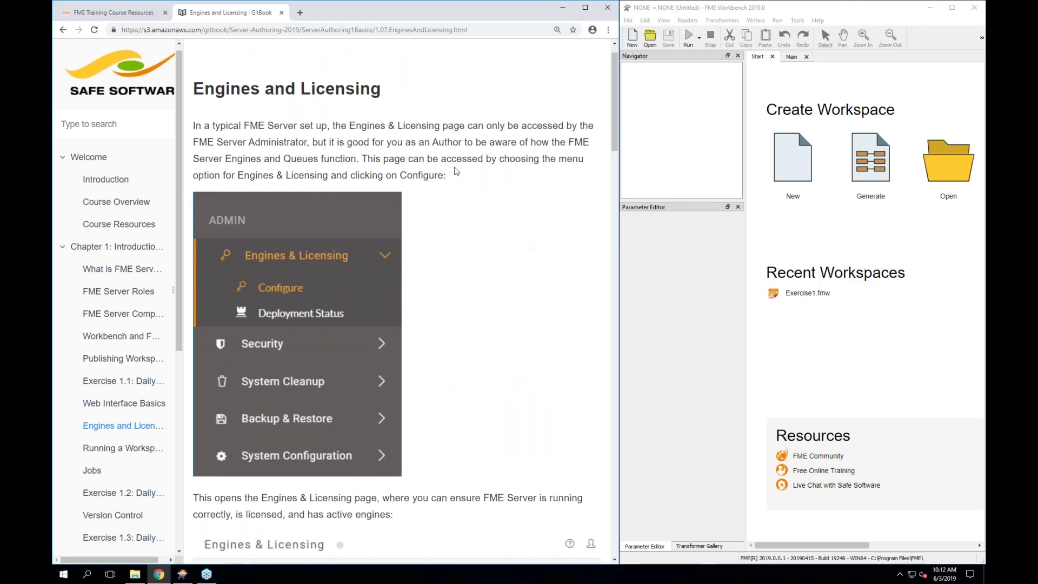
scroll(455, 172, "down", 1)
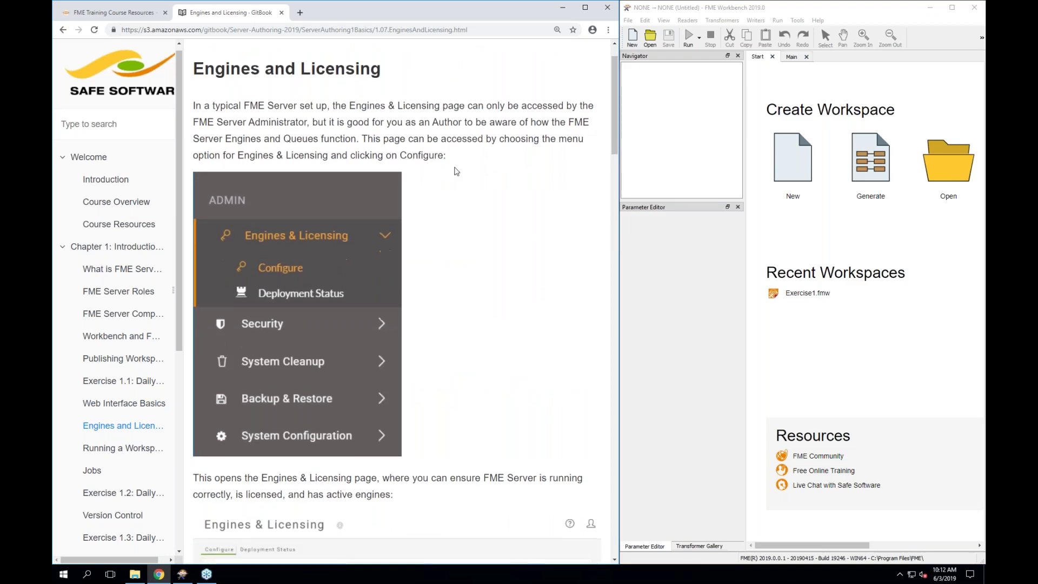
scroll(455, 172, "down", 4)
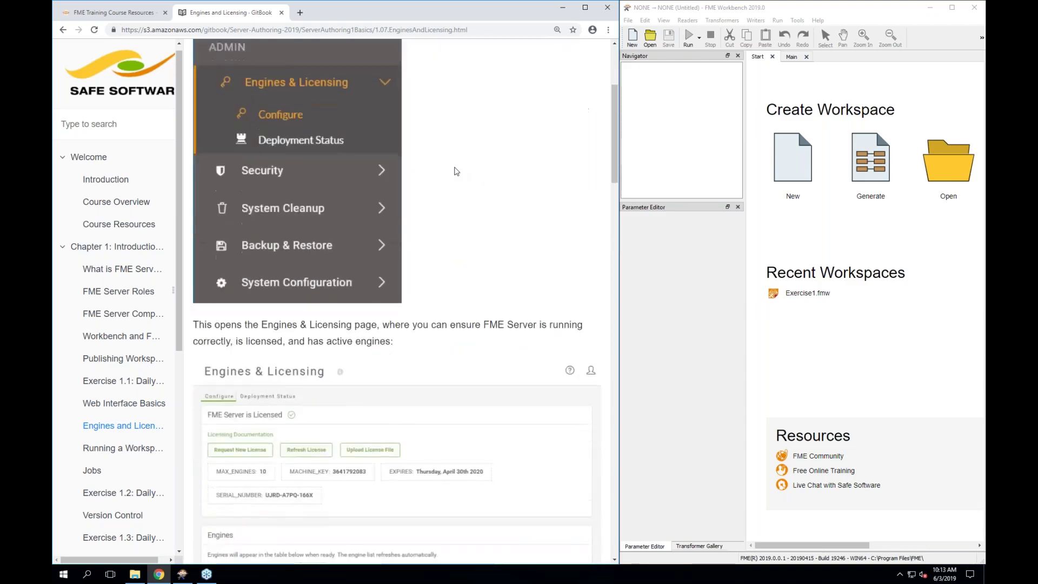
scroll(455, 171, "down", 3)
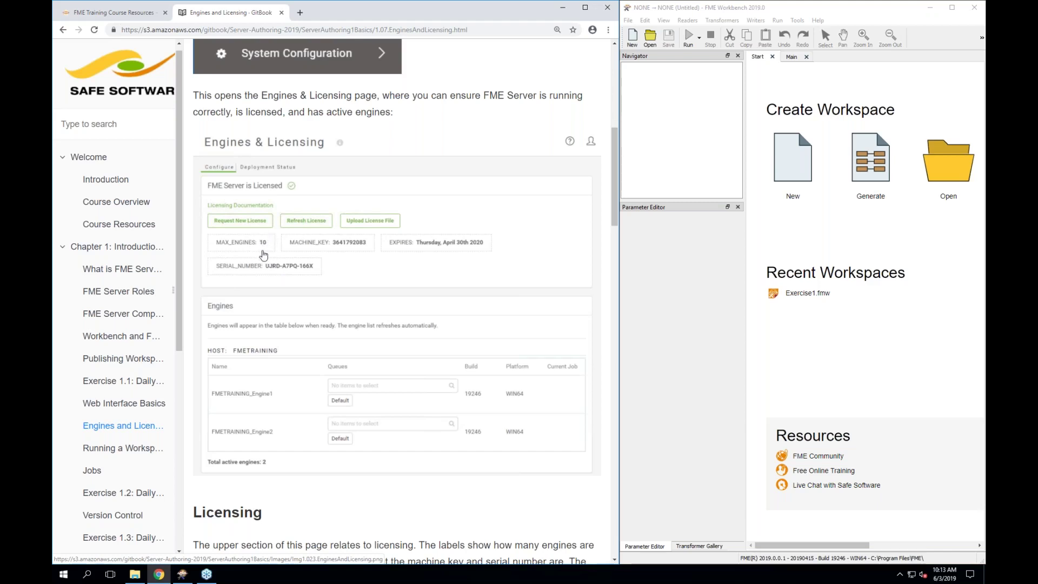
scroll(263, 255, "down", 1)
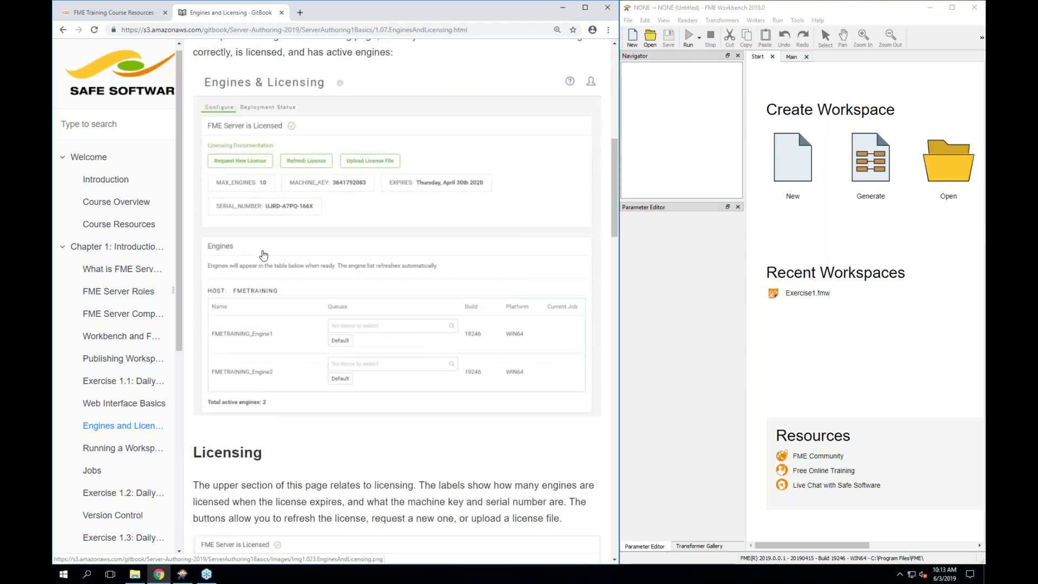
scroll(263, 255, "down", 2)
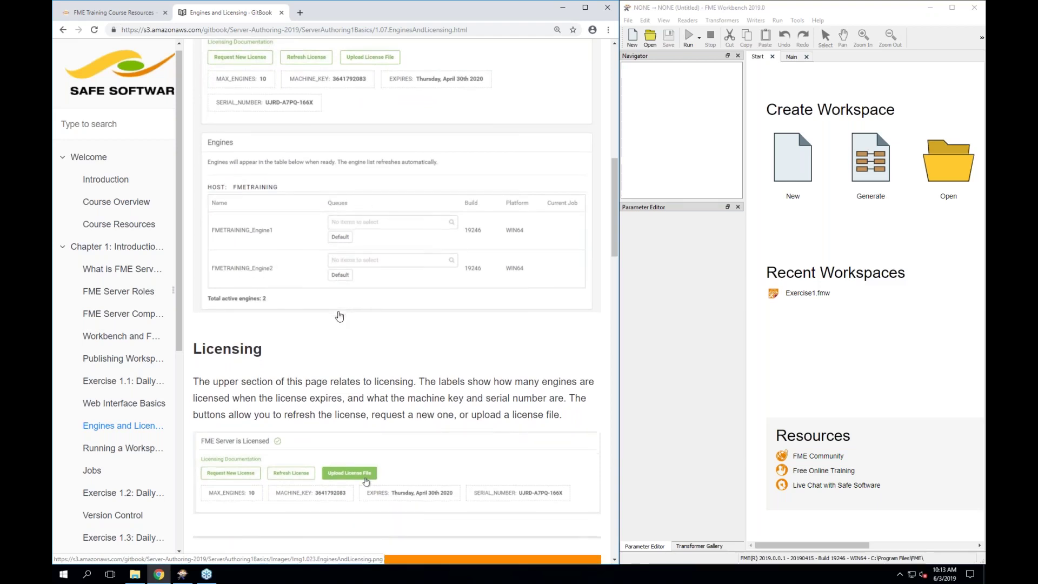
scroll(340, 316, "down", 2)
scroll(397, 303, "down", 2)
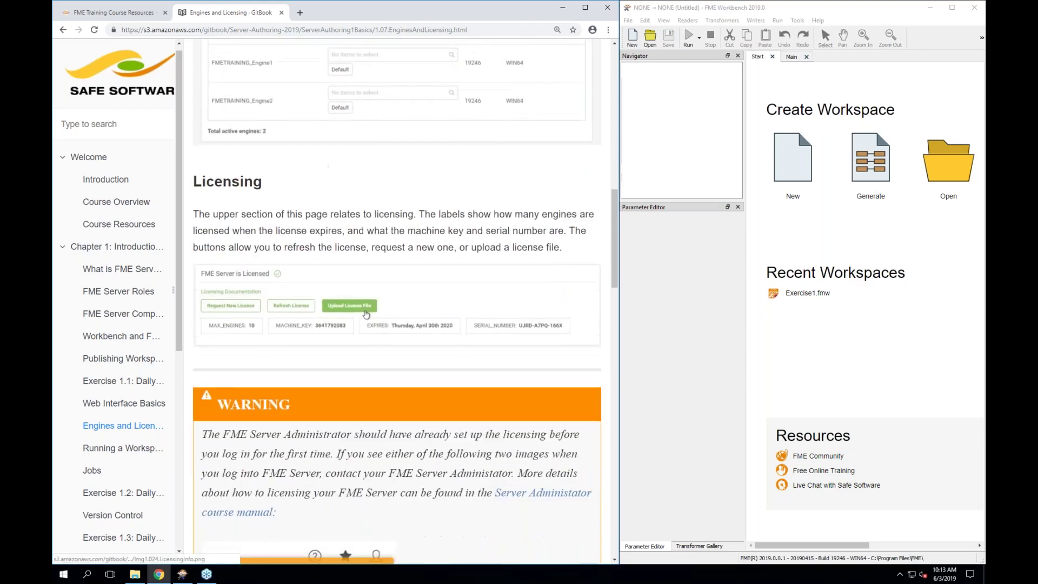
scroll(282, 301, "down", 1)
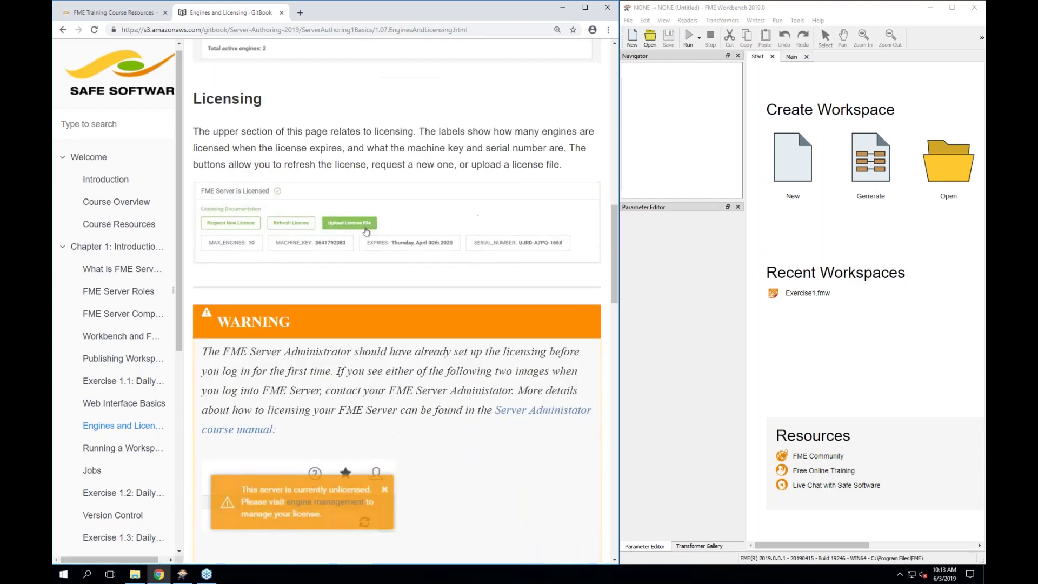
scroll(281, 300, "down", 4)
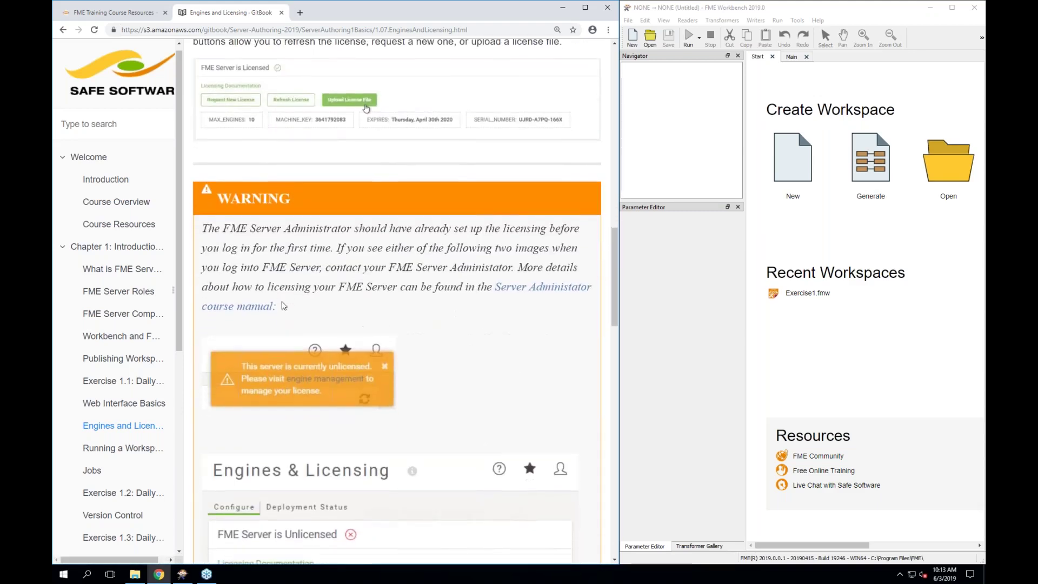
scroll(397, 300, "down", 7)
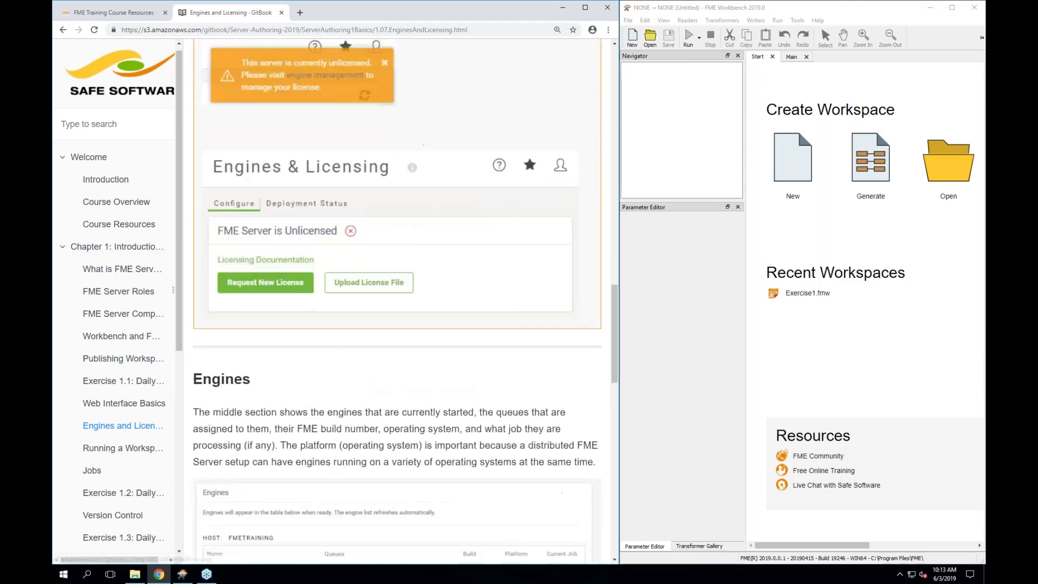
scroll(250, 306, "down", 2)
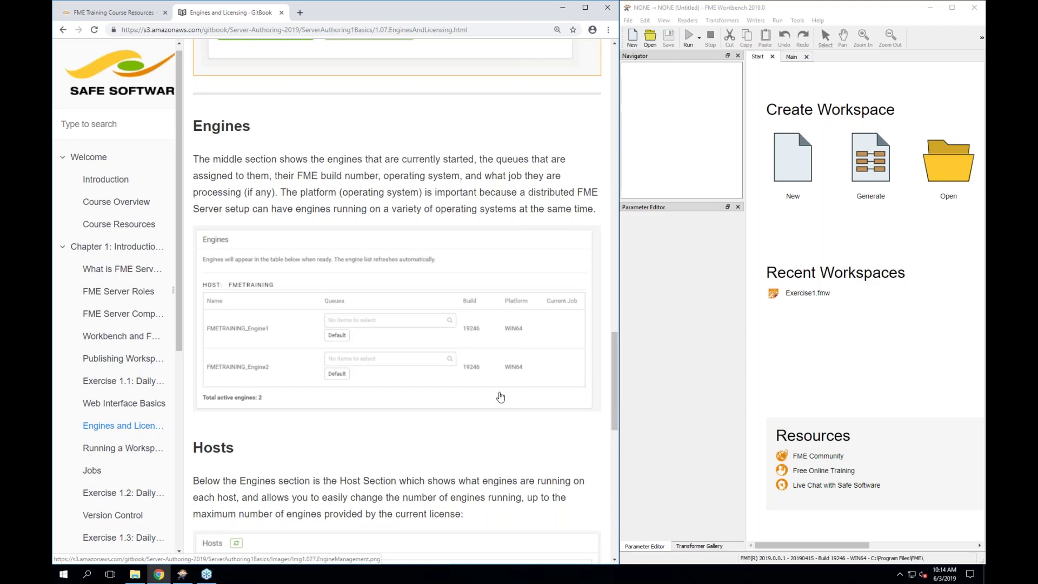
scroll(500, 397, "down", 3)
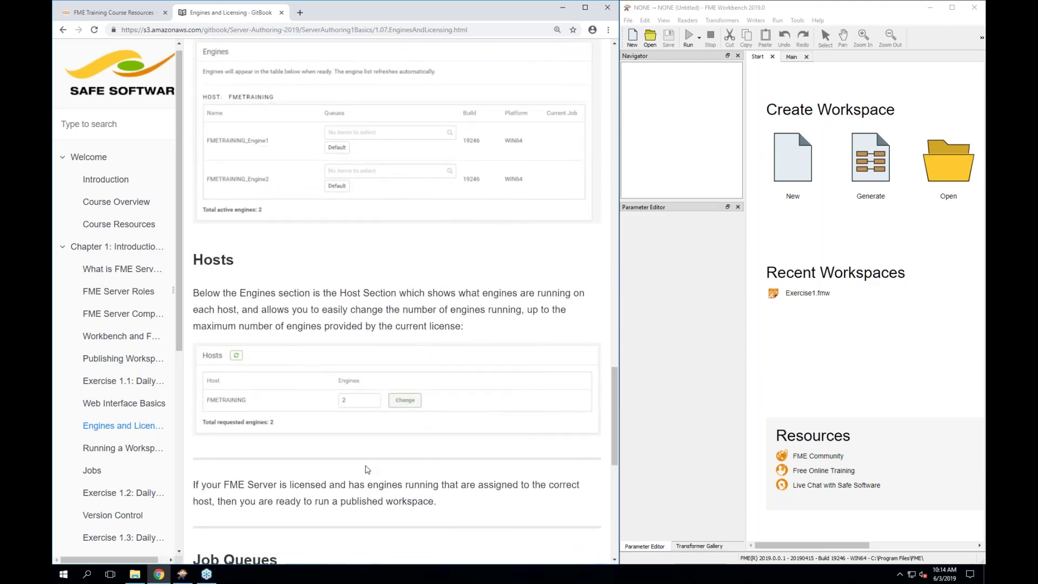
scroll(447, 449, "down", 3)
scroll(366, 469, "down", 2)
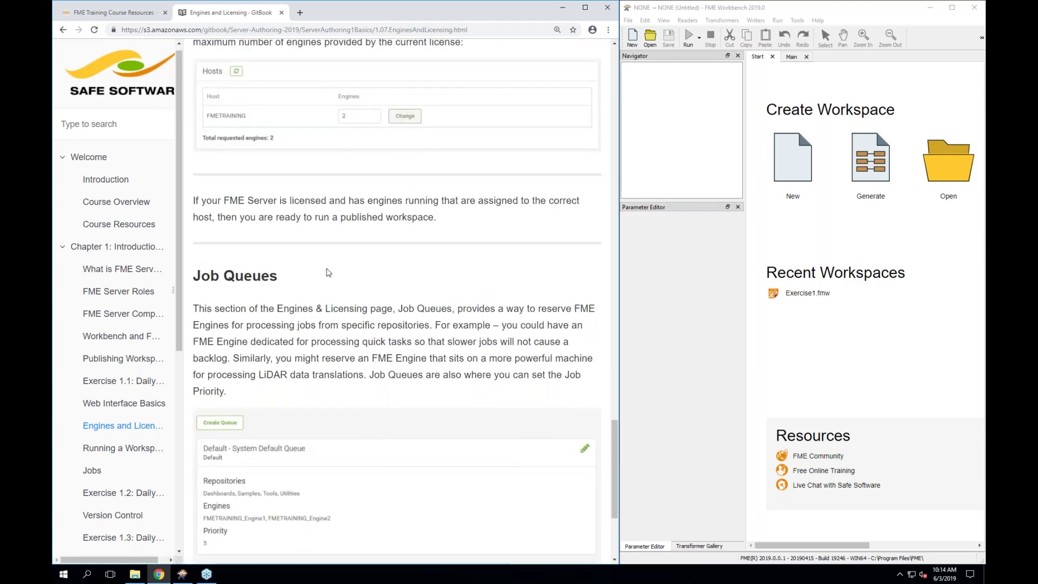
scroll(328, 272, "down", 2)
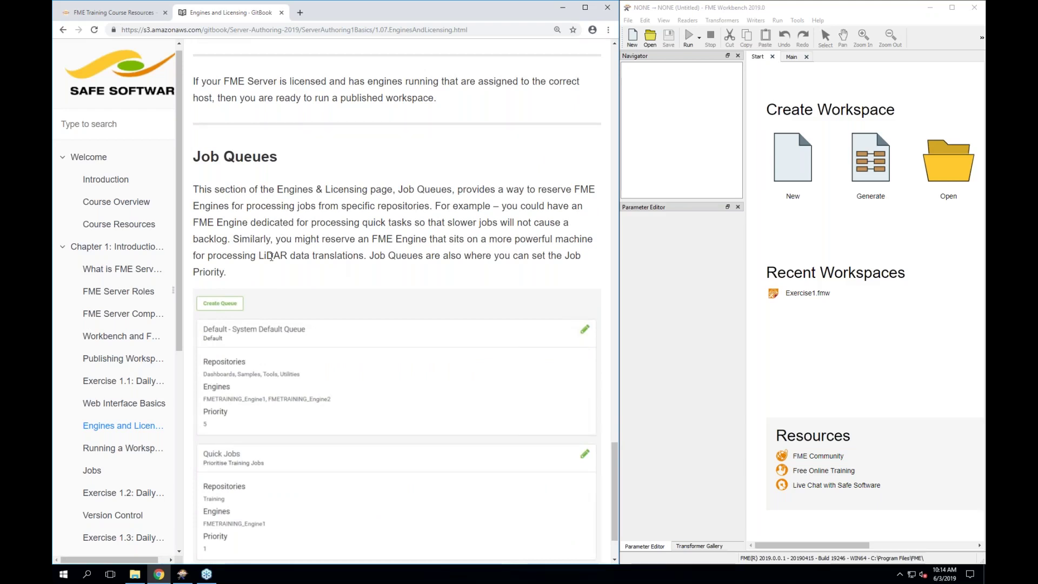
scroll(271, 257, "down", 1)
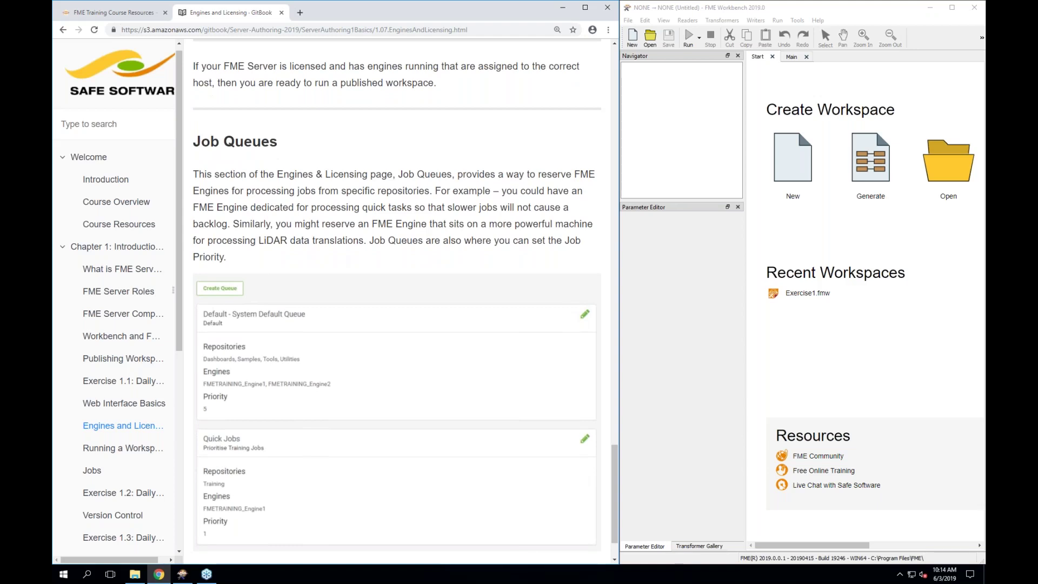
scroll(227, 240, "down", 1)
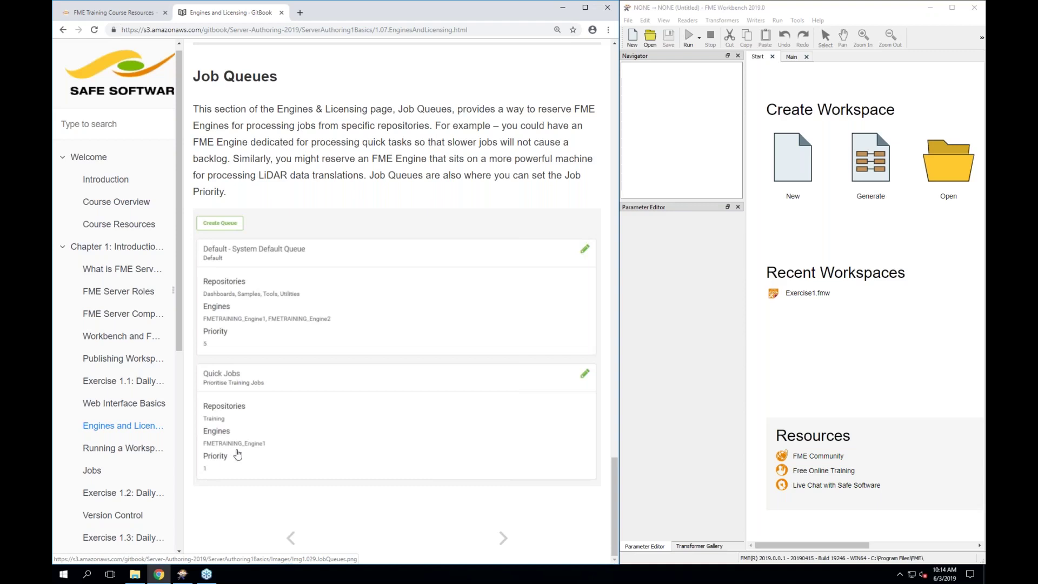
Open Running a Workspace and read down to the Run Workspace form's Published Parameters
left_click(143, 450)
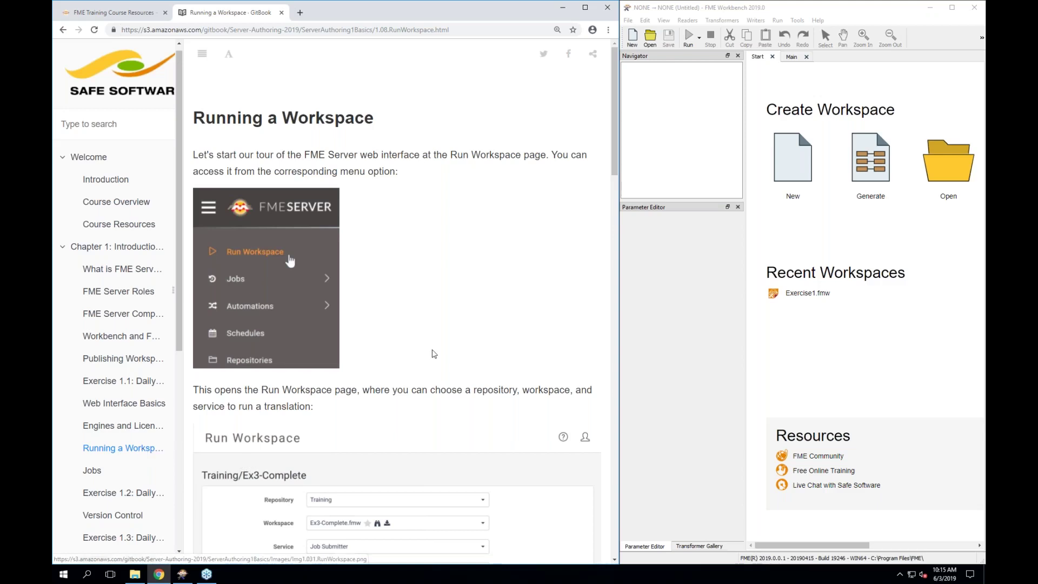
scroll(432, 352, "down", 1)
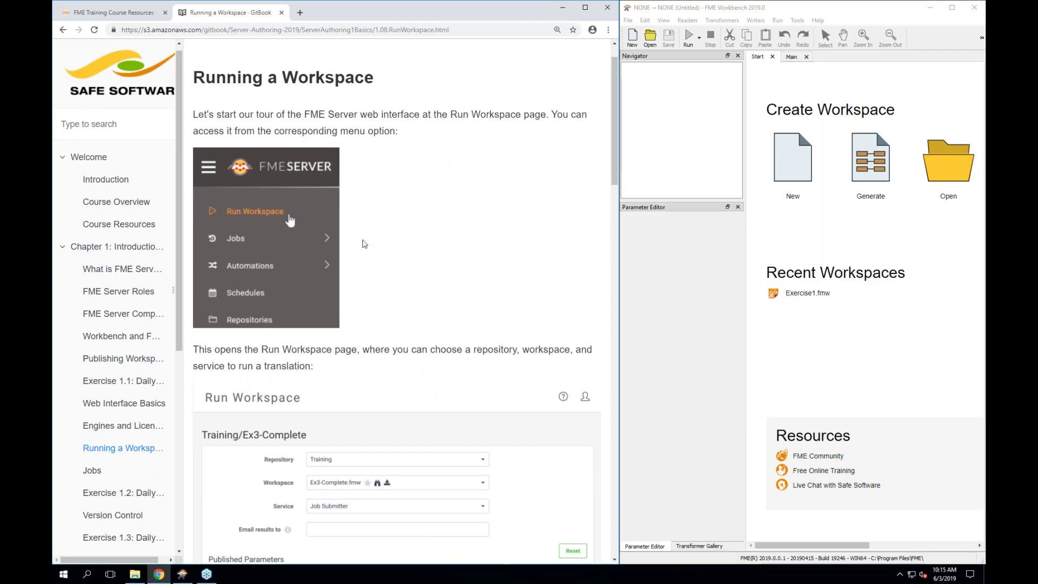
scroll(364, 243, "down", 1)
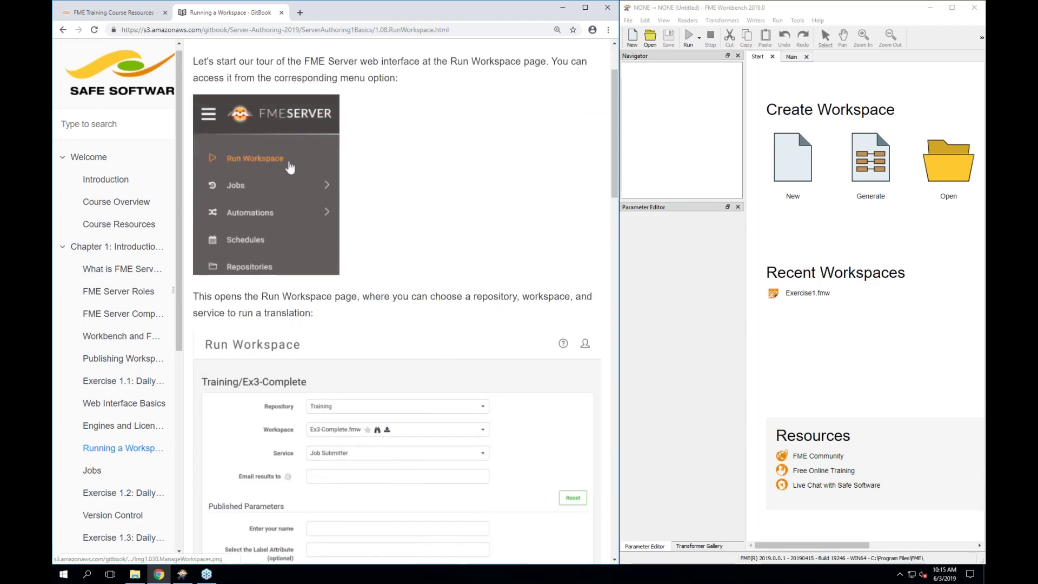
scroll(291, 164, "down", 3)
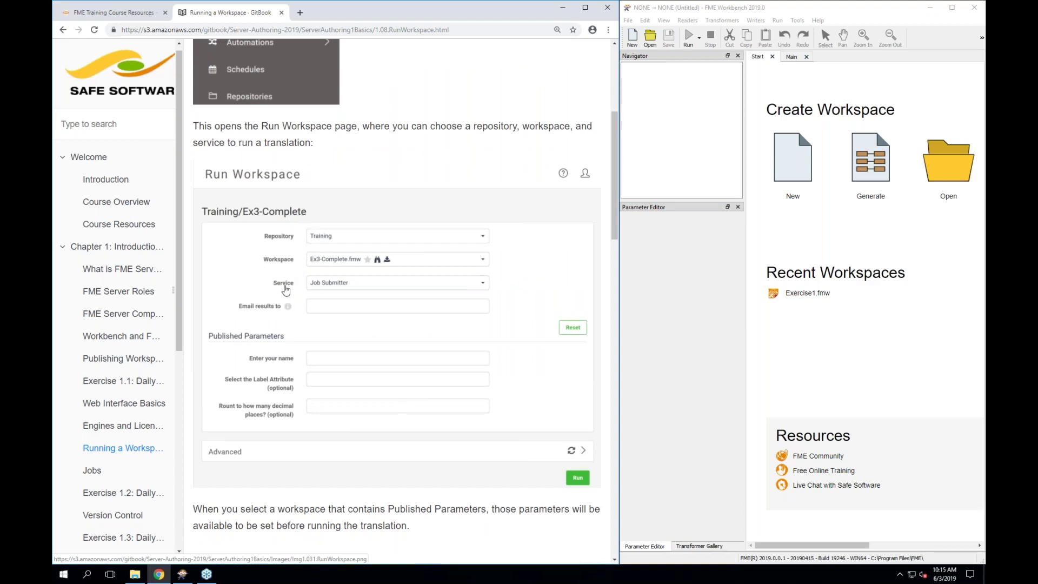
scroll(277, 422, "down", 1)
scroll(278, 422, "down", 1)
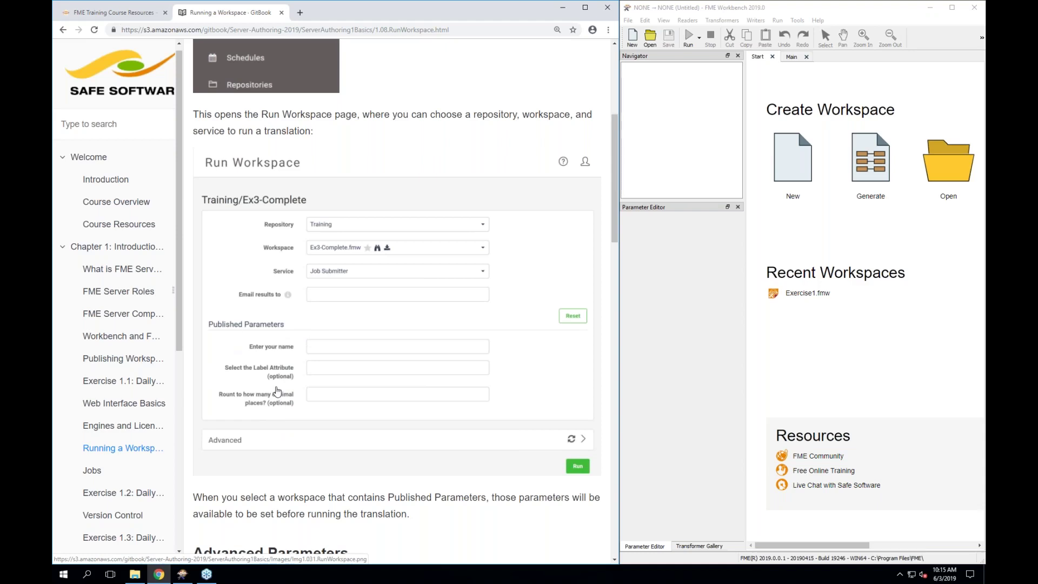
scroll(277, 390, "down", 1)
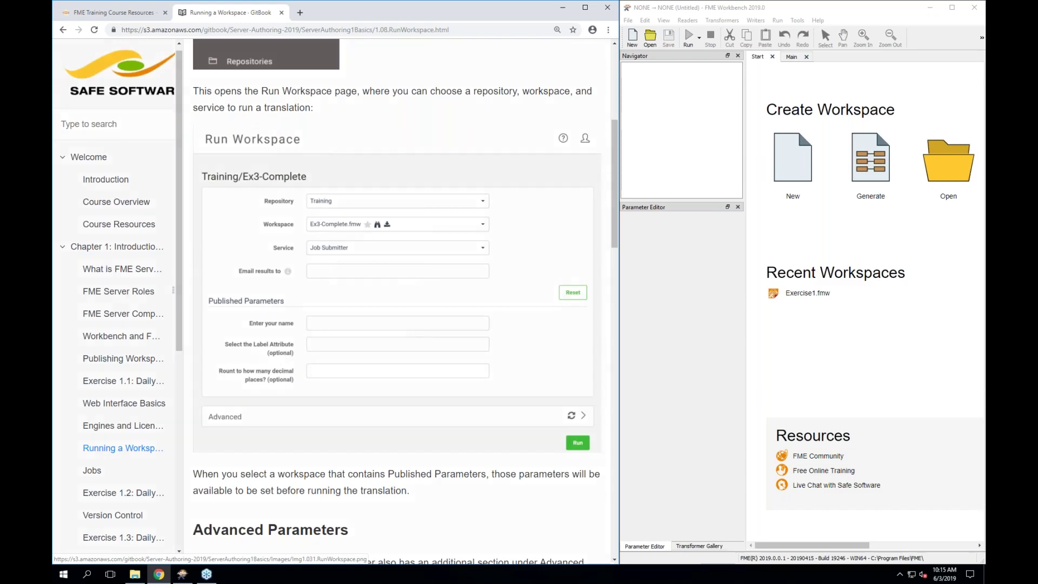
View the enlarged Run Workspace screenshot, then open Exercise1.fmw, dismissing the recovery notice
left_click(285, 362)
left_click(584, 58)
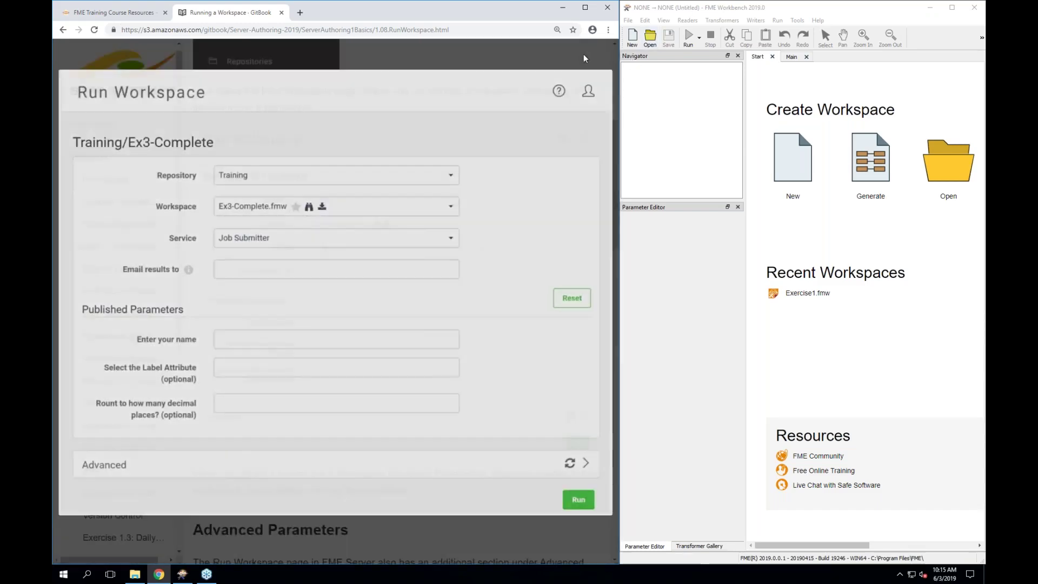
left_click(806, 295)
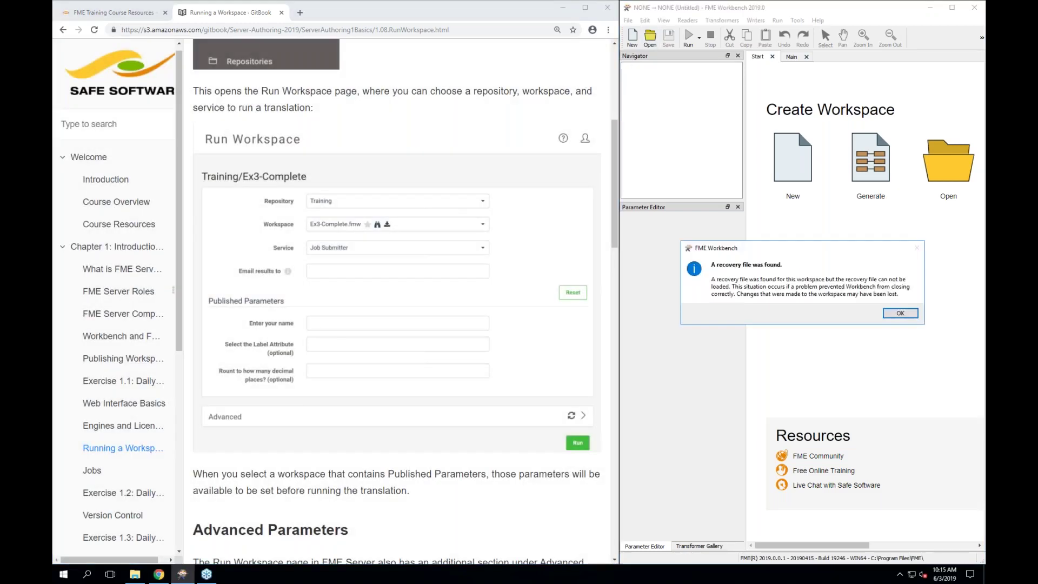
left_click(902, 312)
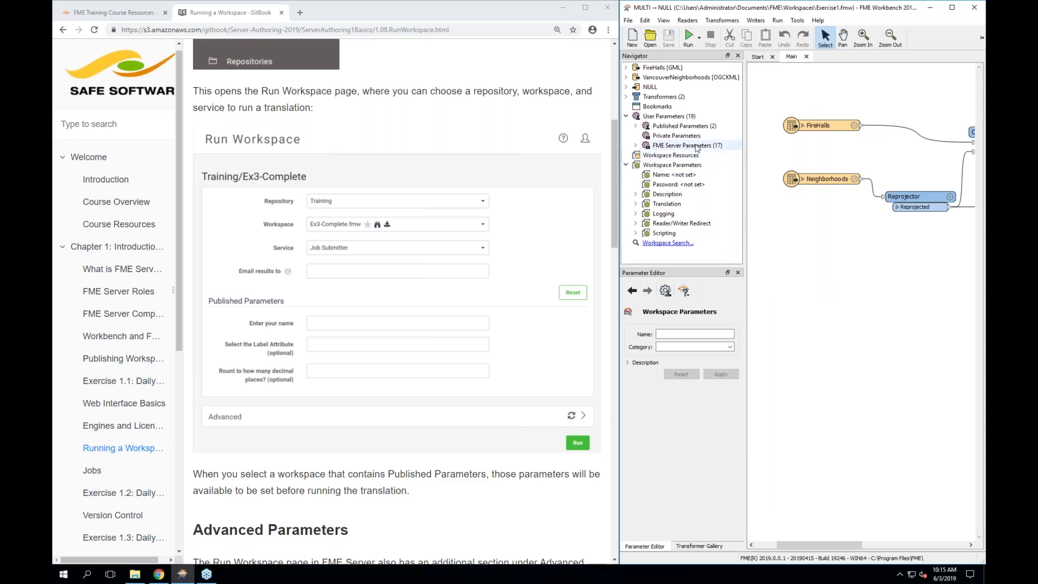
Expand Published Parameters (2) to list both SourceDataset parameters, then read to Advanced Parameters
left_click(636, 126)
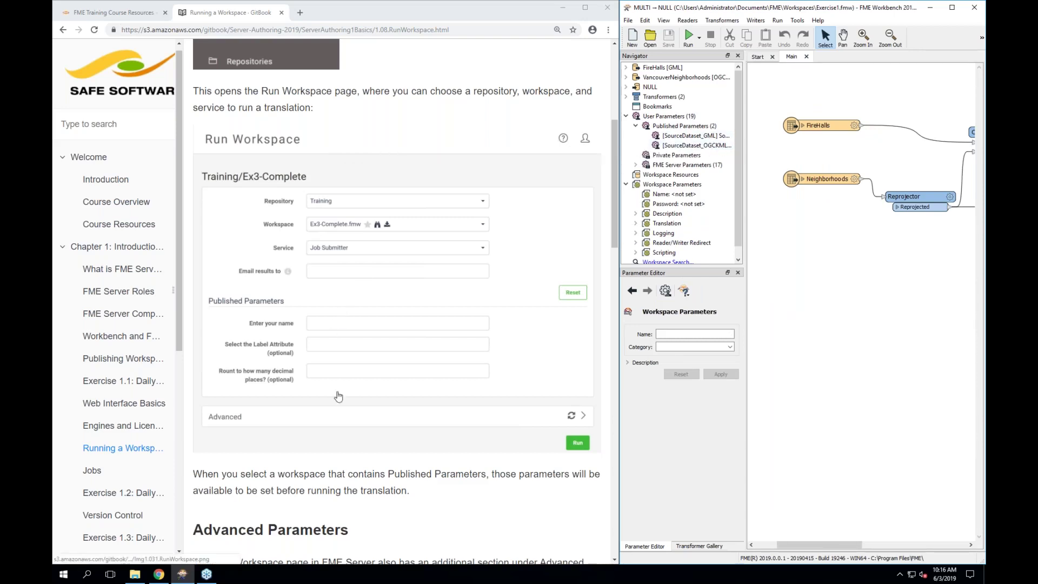
scroll(337, 437, "down", 1)
scroll(337, 437, "down", 1)
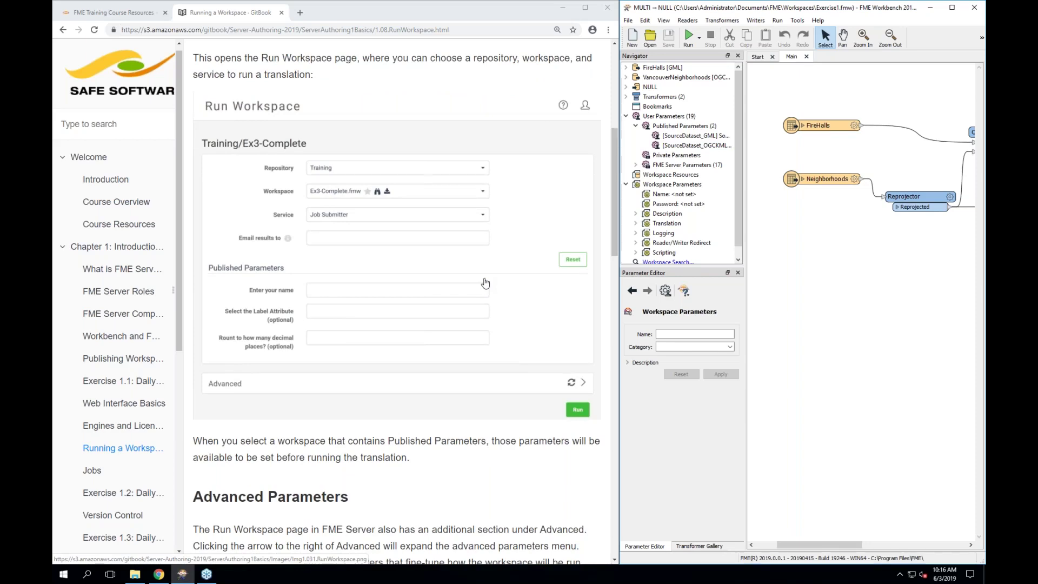
scroll(485, 282, "down", 4)
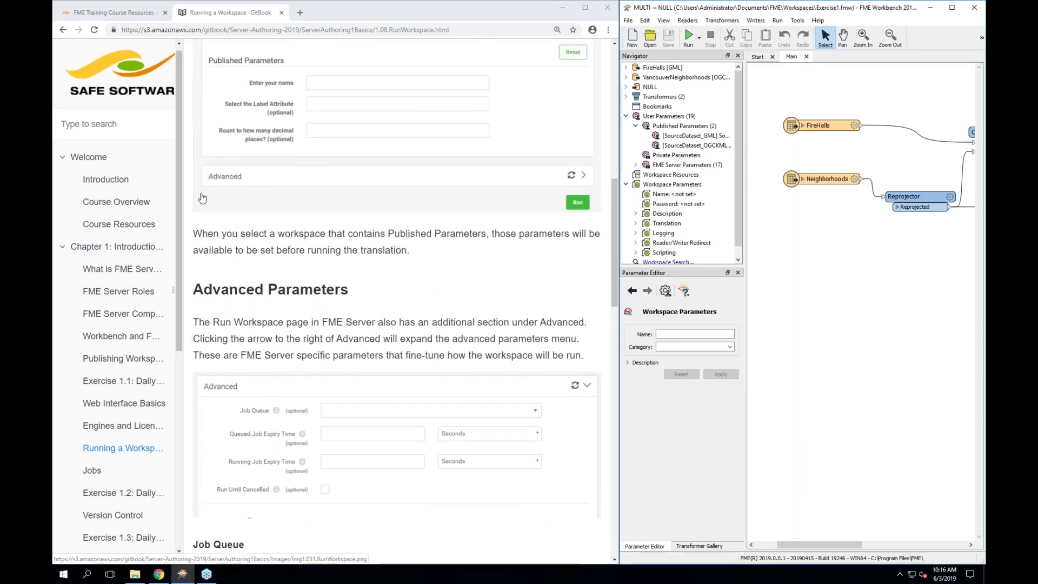
scroll(245, 211, "down", 2)
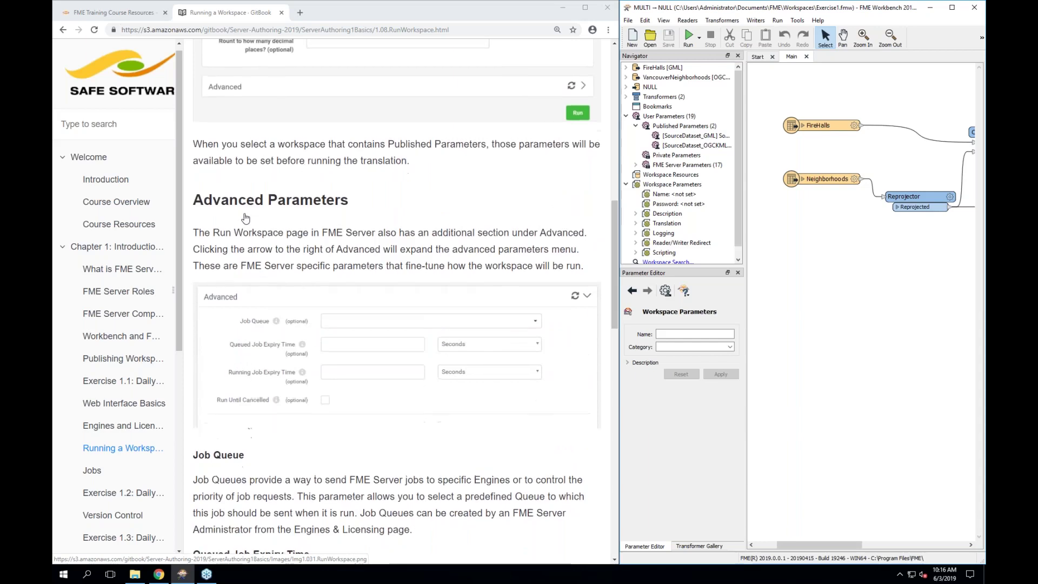
scroll(245, 217, "down", 1)
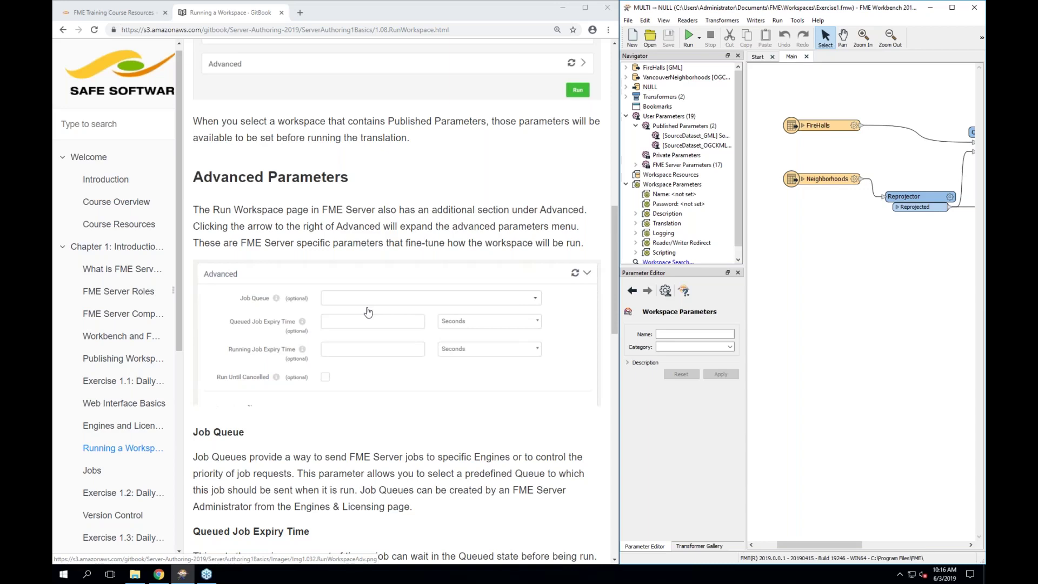
scroll(367, 312, "down", 1)
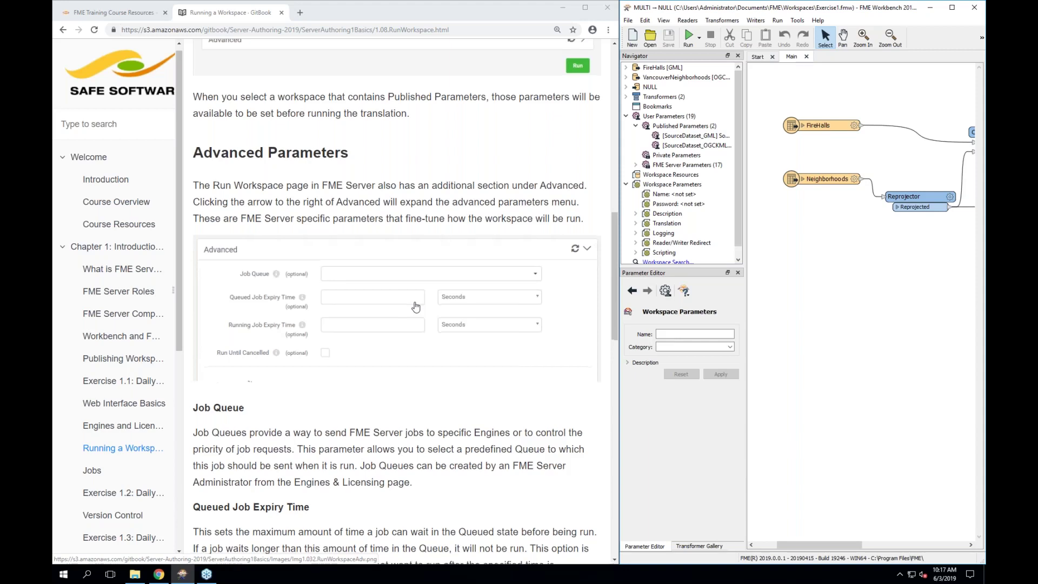
scroll(411, 302, "down", 1)
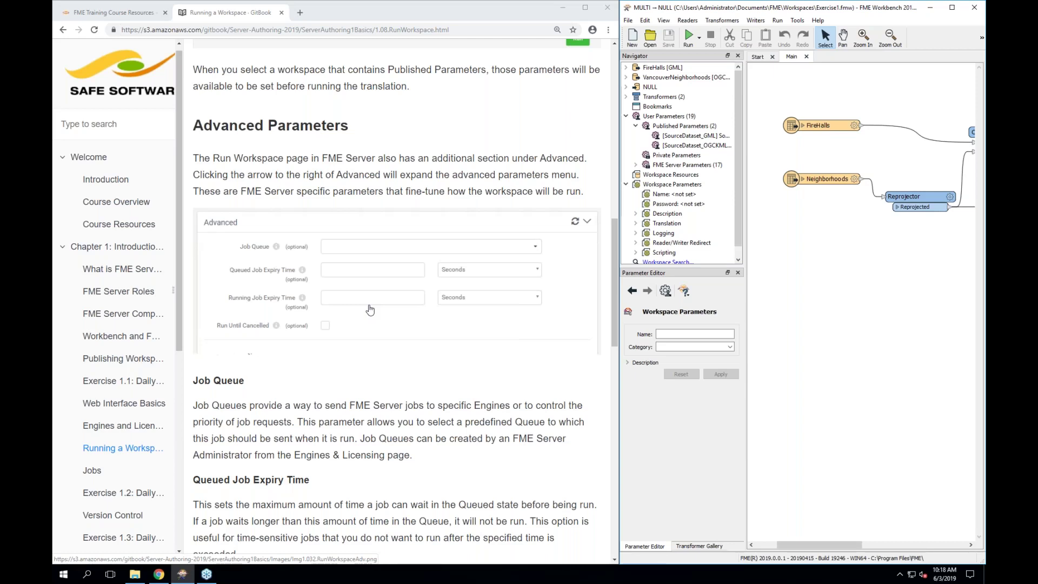
scroll(369, 309, "down", 1)
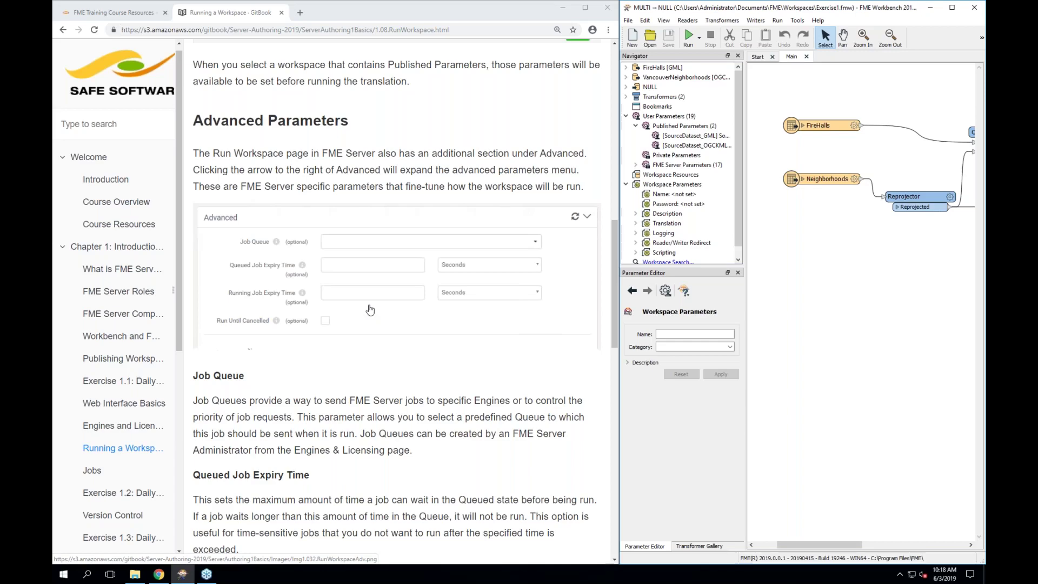
scroll(369, 309, "down", 6)
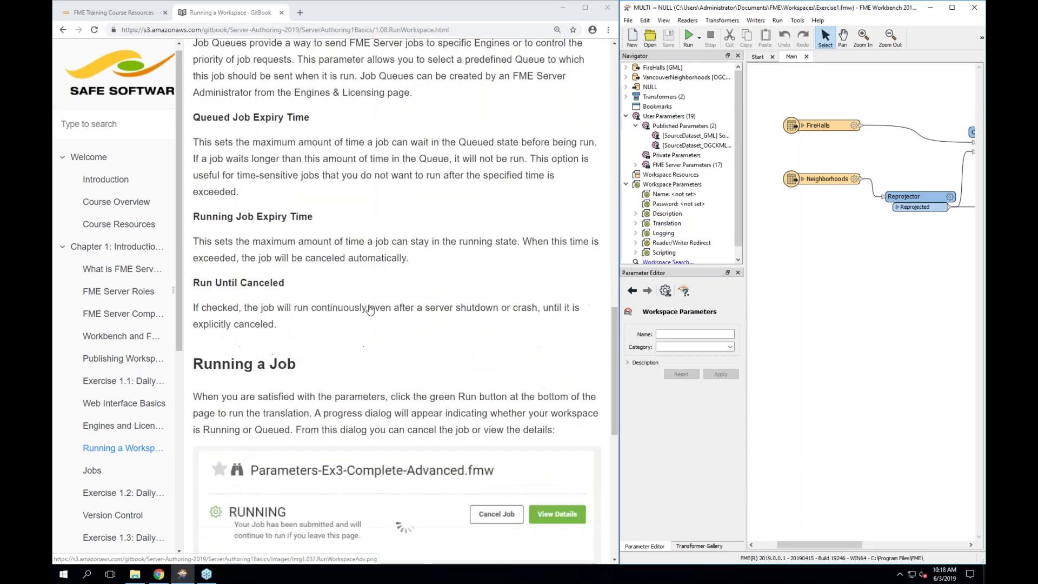
scroll(370, 309, "down", 4)
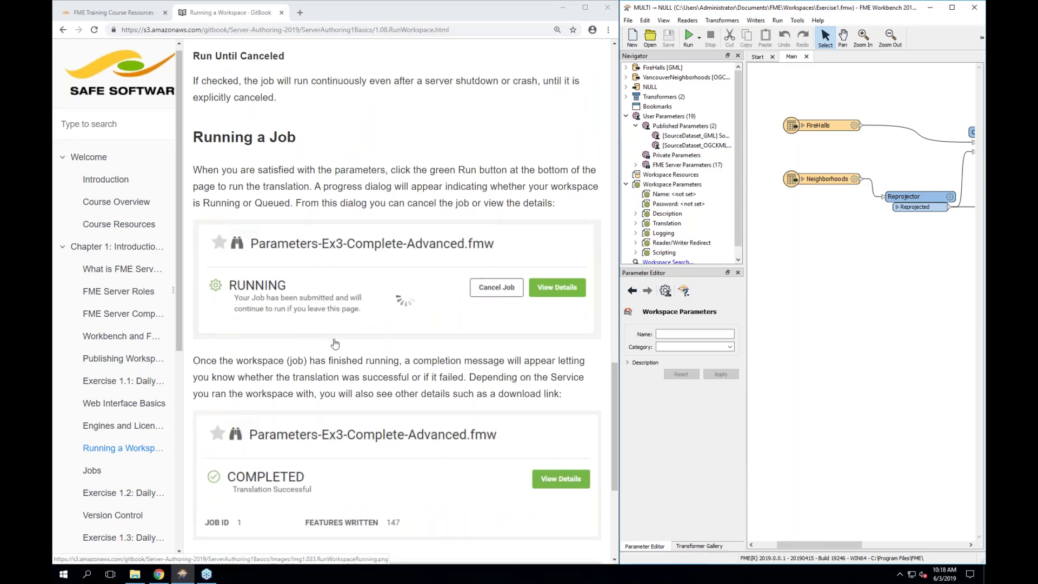
scroll(364, 343, "down", 1)
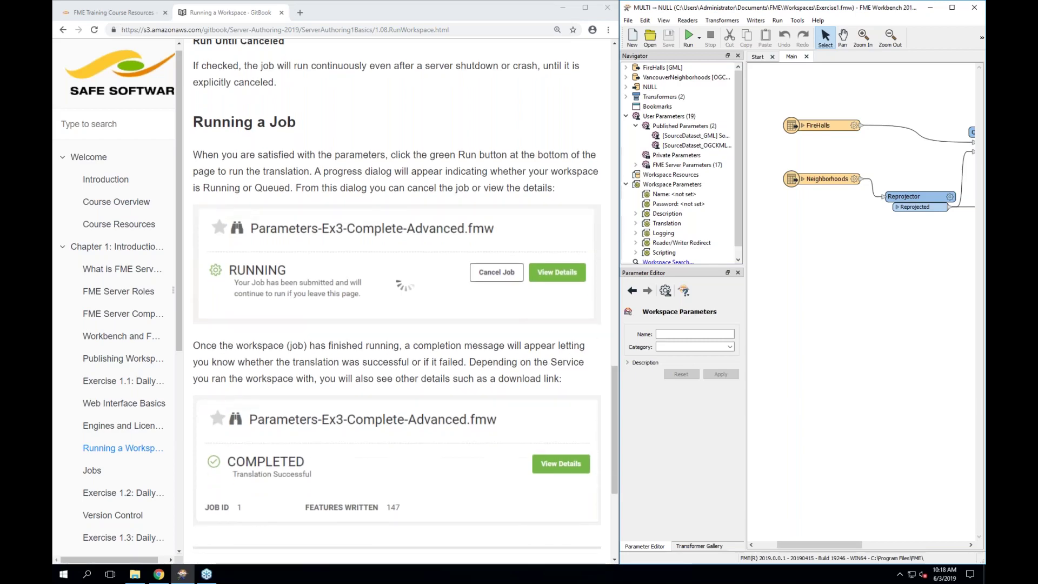
scroll(268, 291, "down", 2)
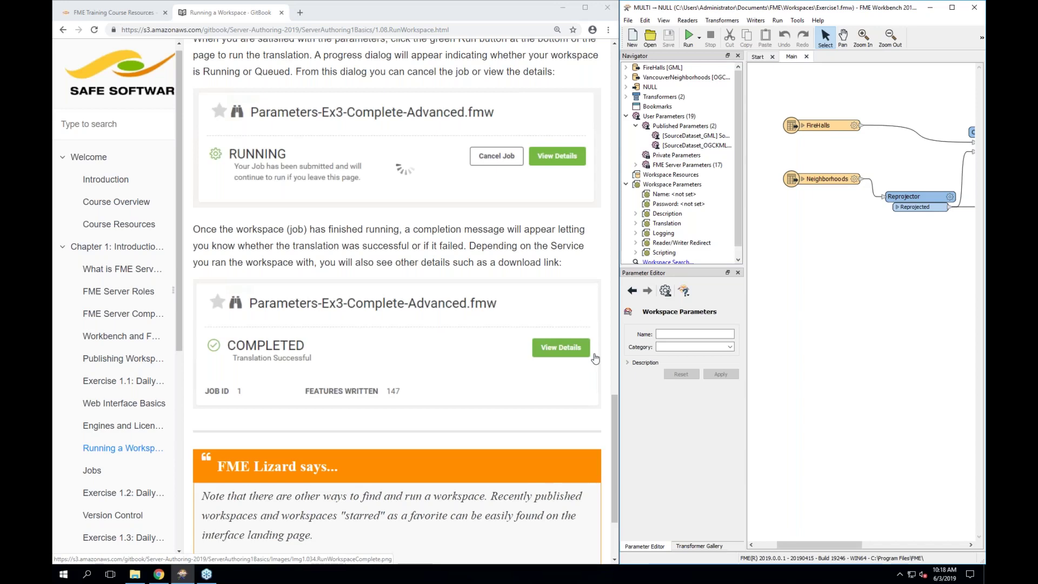
scroll(594, 359, "down", 3)
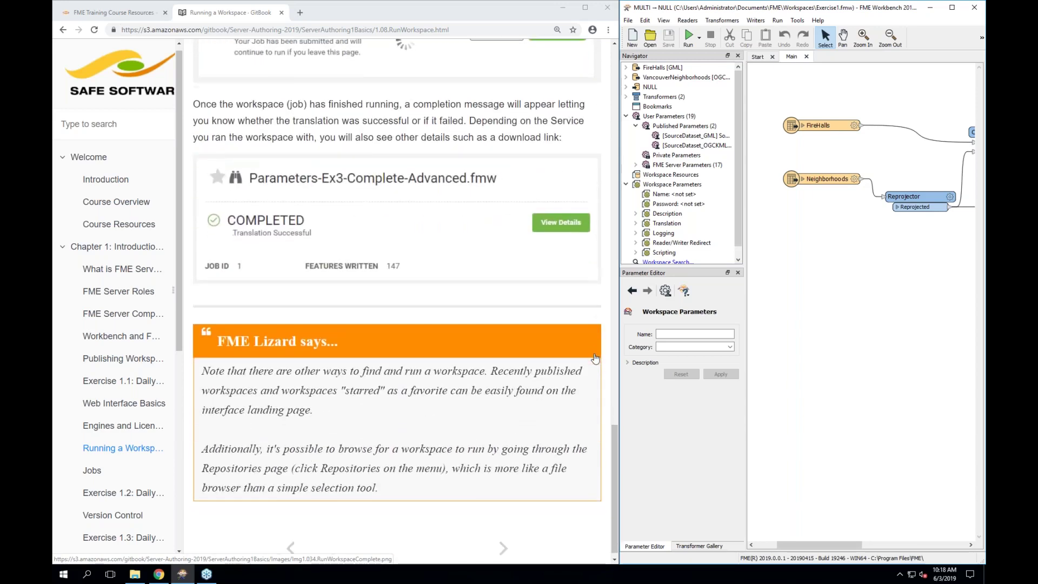
Open the manual's Jobs page and read through to Queued and Running Jobs and its tip
left_click(93, 468)
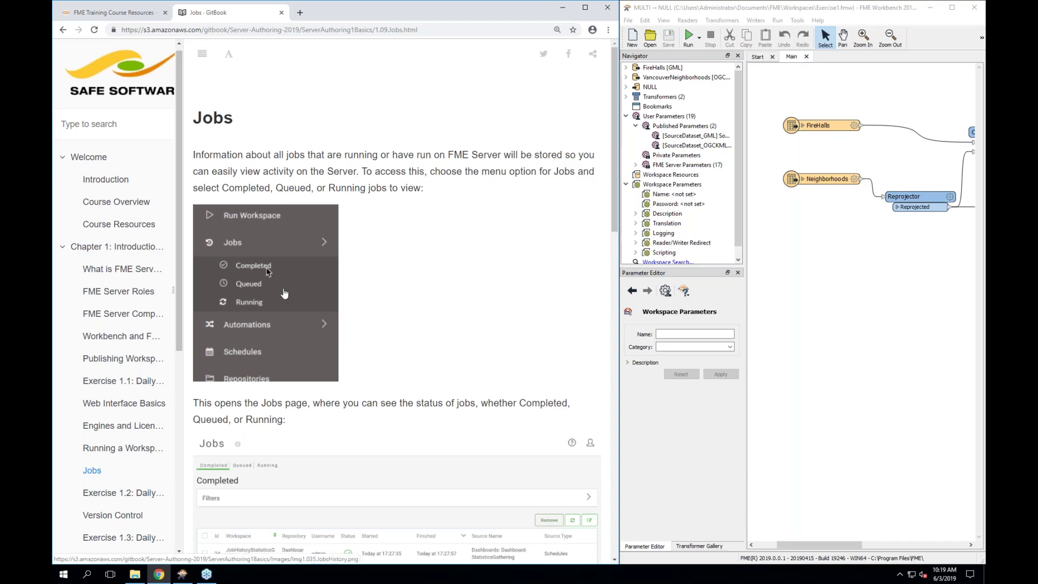
scroll(458, 425, "down", 1)
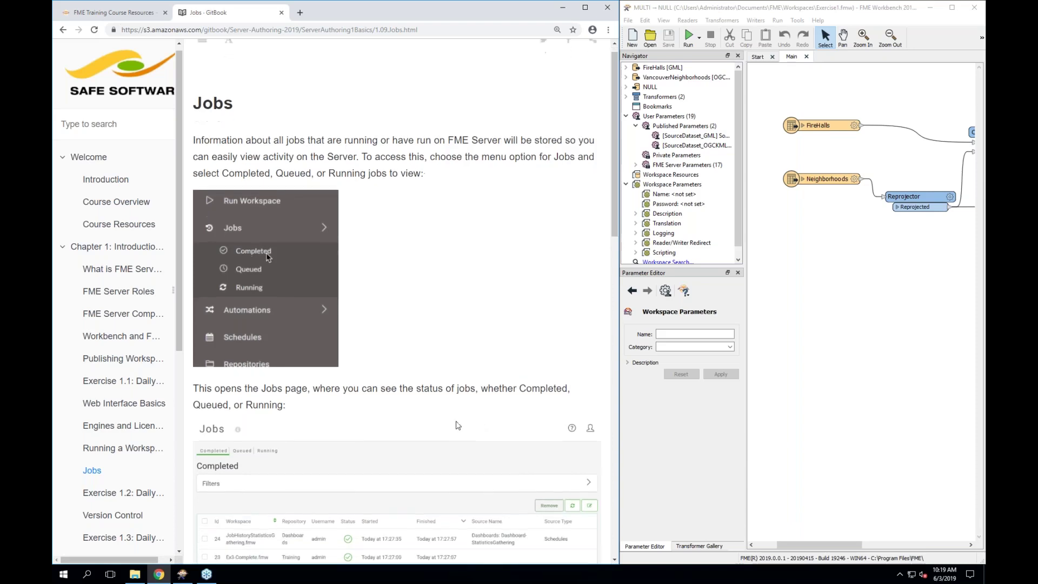
scroll(468, 421, "down", 1)
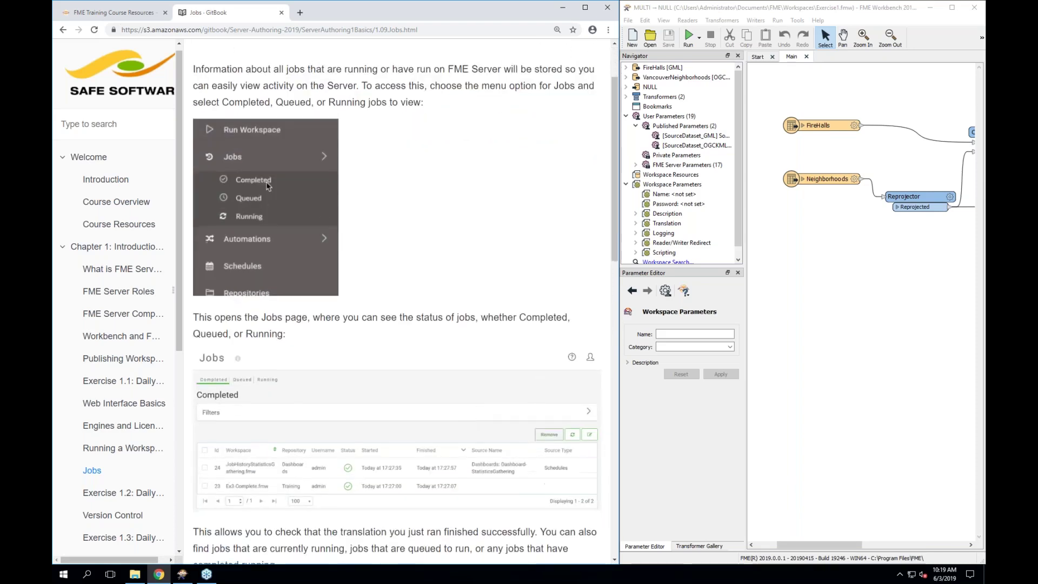
scroll(467, 421, "down", 1)
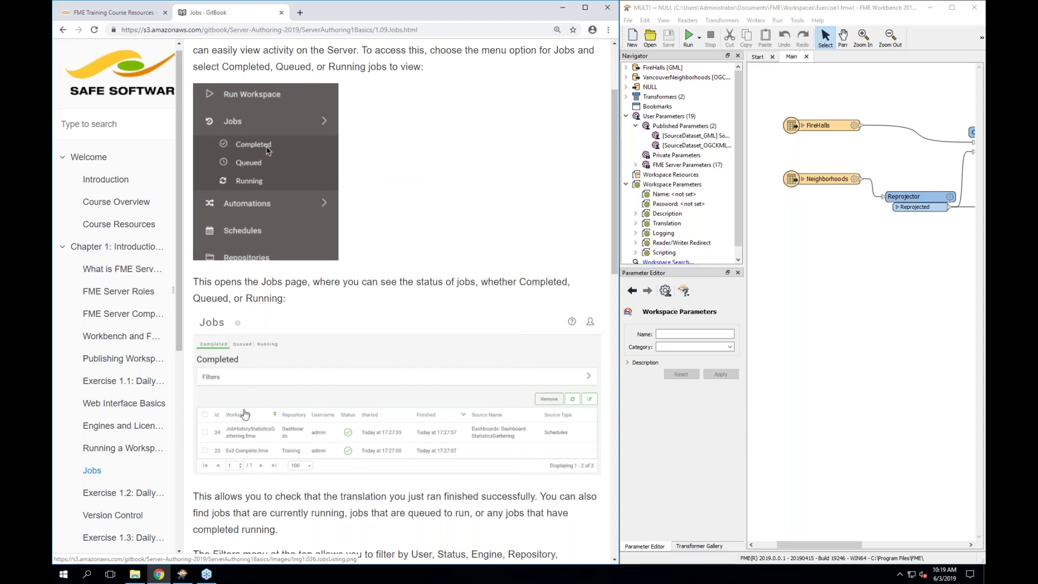
scroll(227, 454, "down", 2)
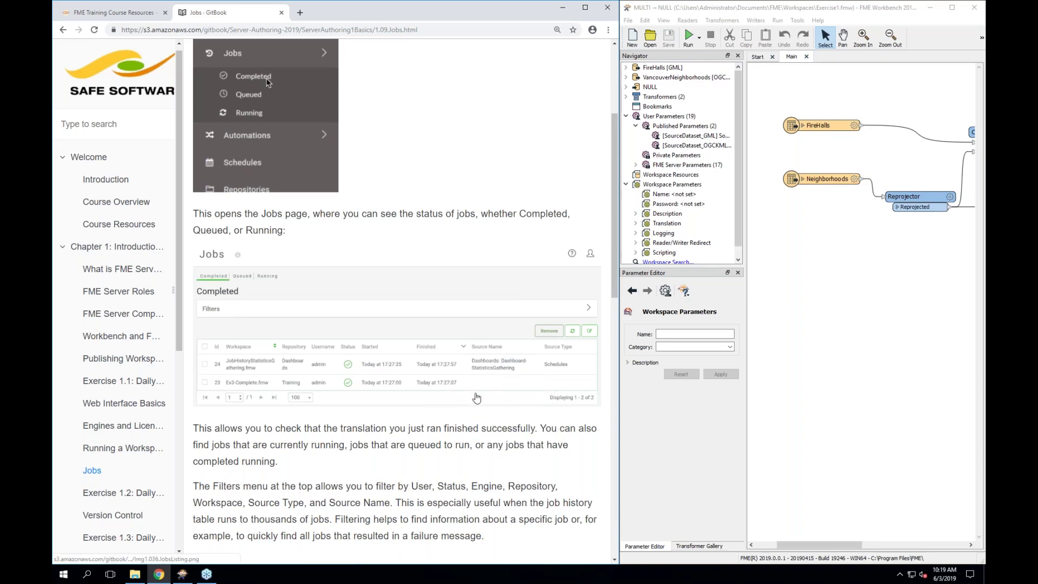
scroll(346, 362, "down", 1)
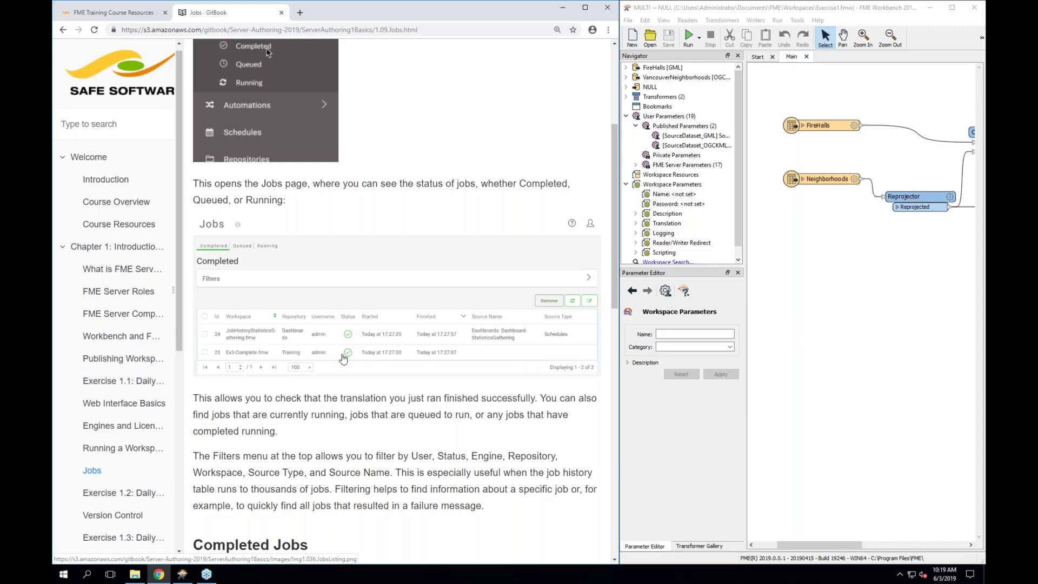
scroll(342, 359, "down", 2)
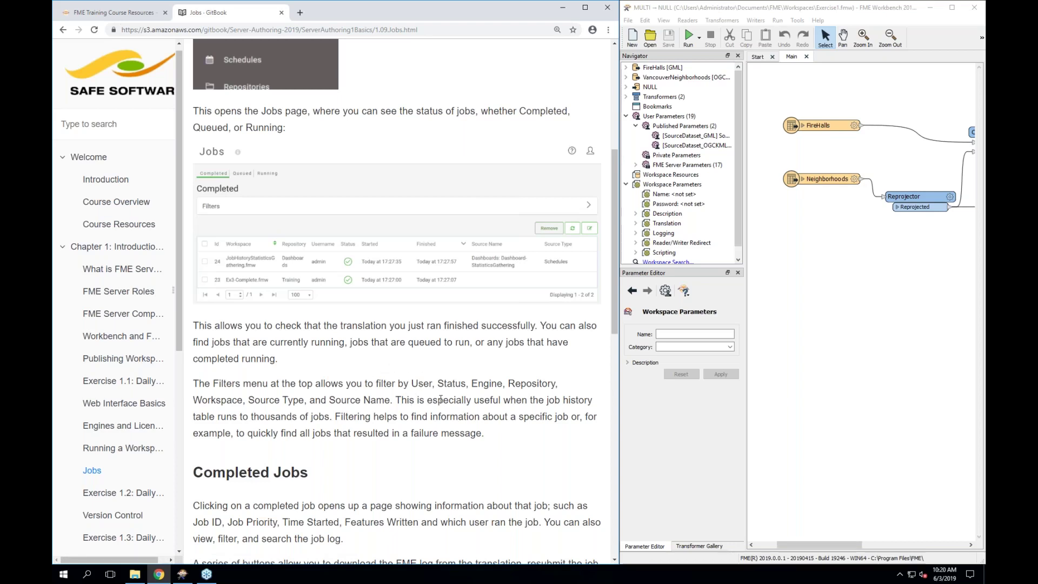
scroll(300, 429, "down", 1)
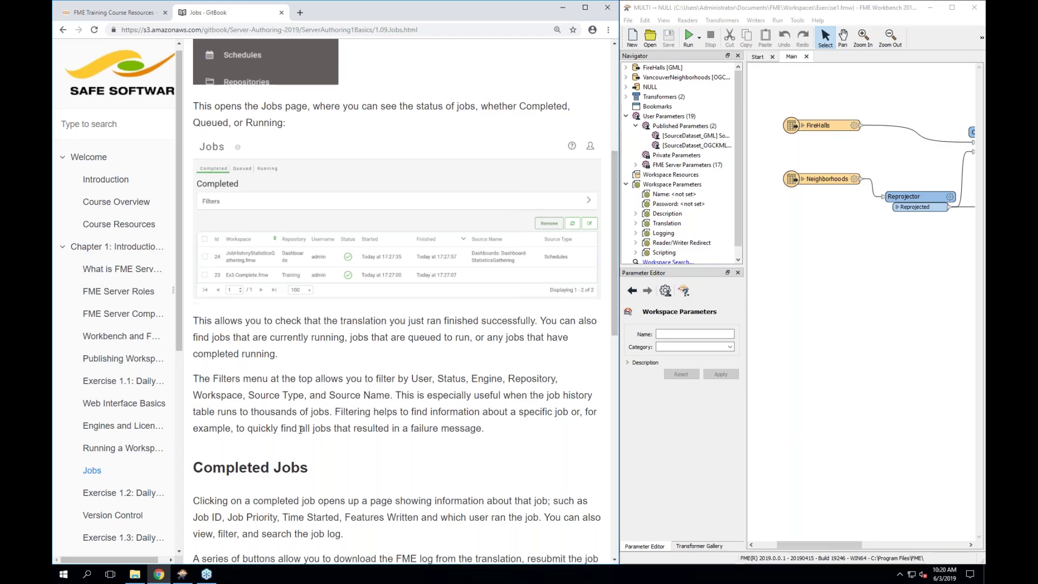
scroll(300, 429, "down", 1)
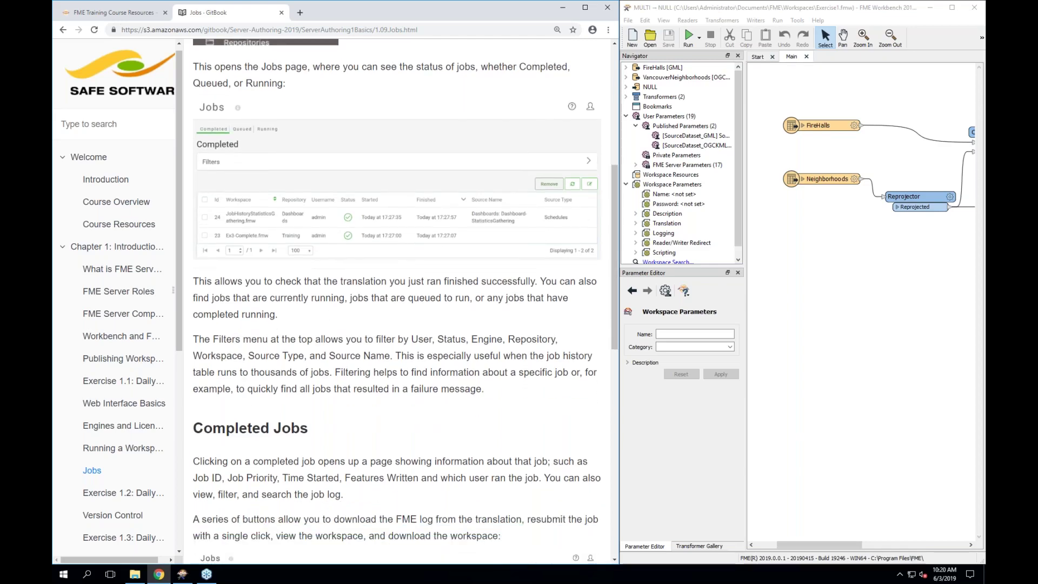
scroll(397, 303, "down", 3)
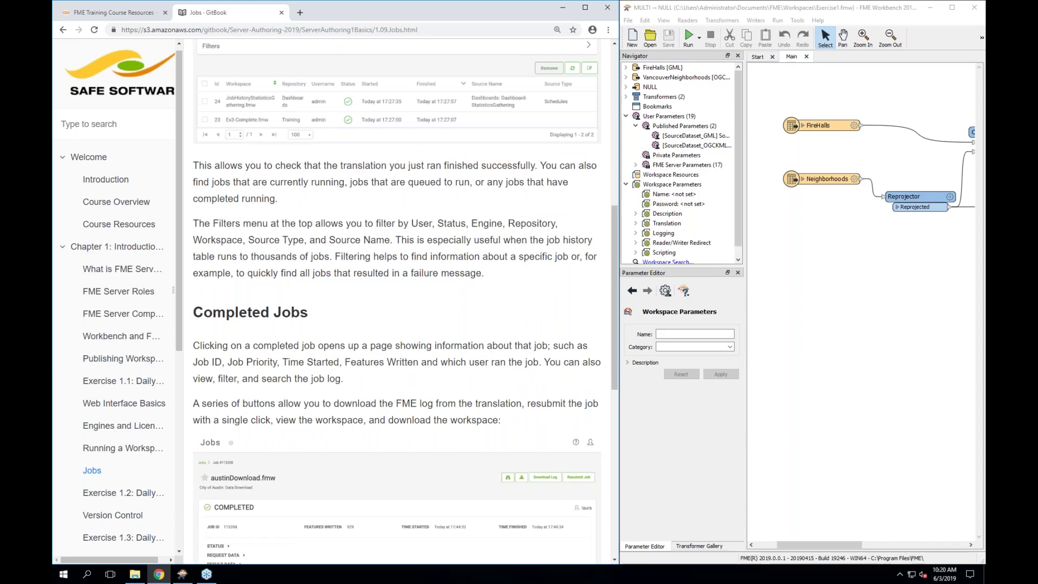
scroll(397, 303, "down", 3)
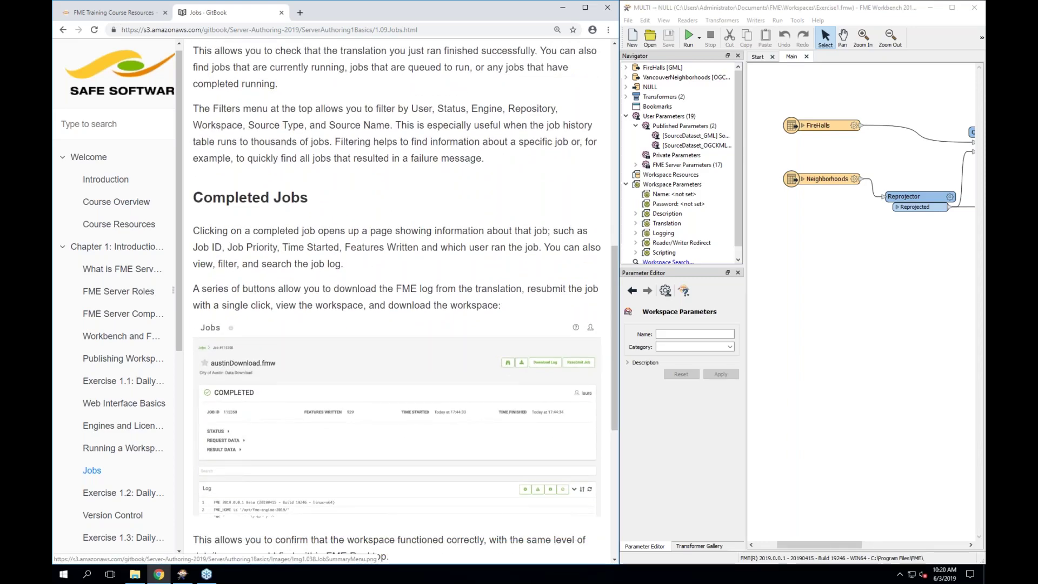
scroll(250, 351, "down", 2)
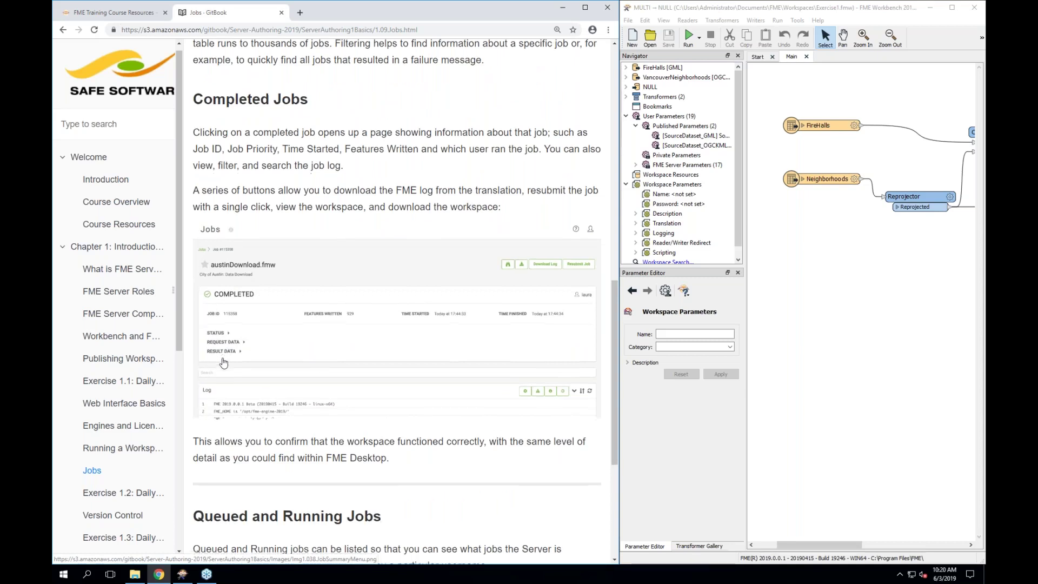
scroll(223, 362, "down", 1)
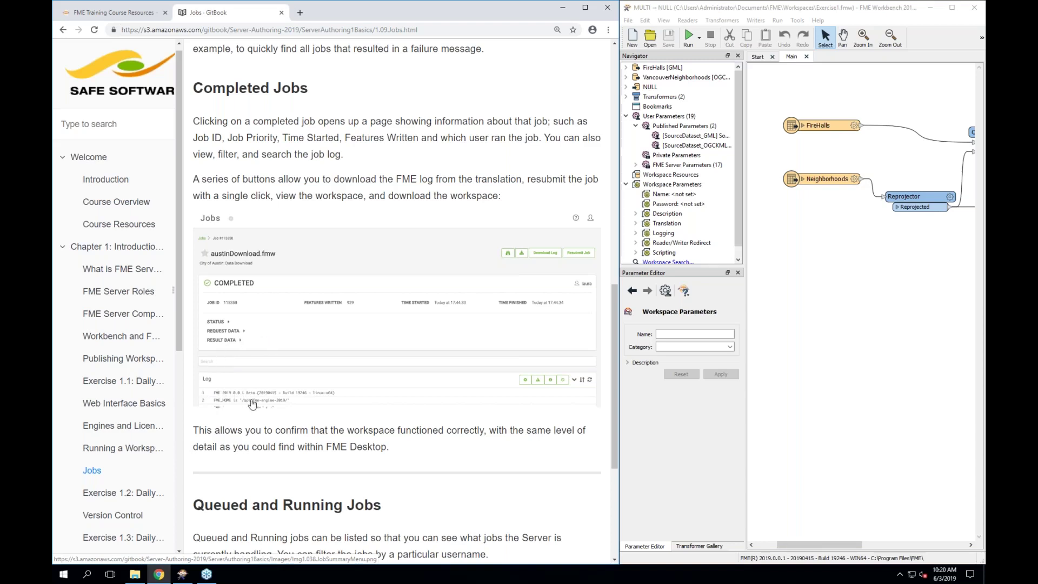
scroll(252, 403, "down", 4)
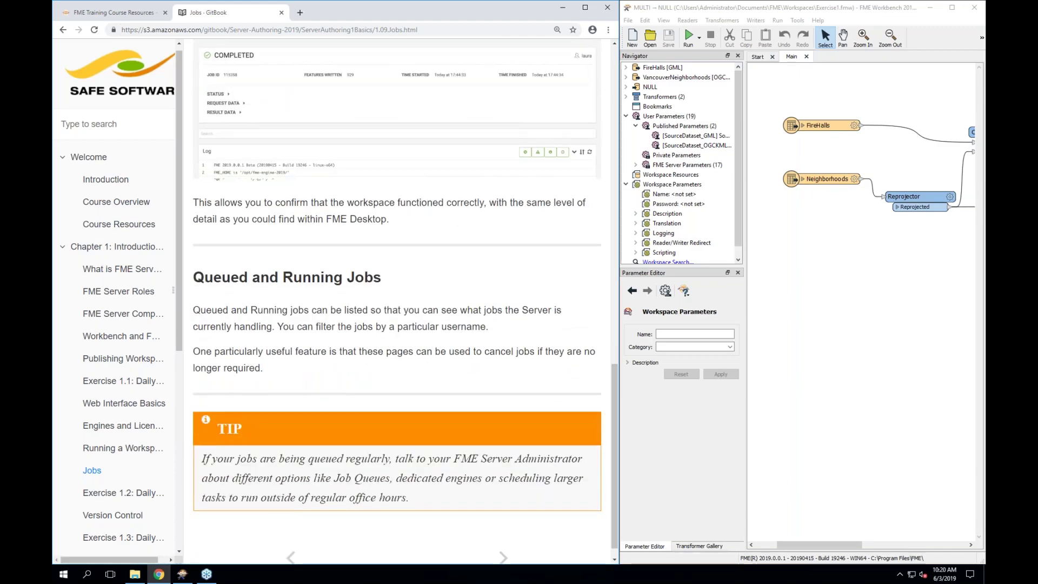
scroll(397, 297, "down", 1)
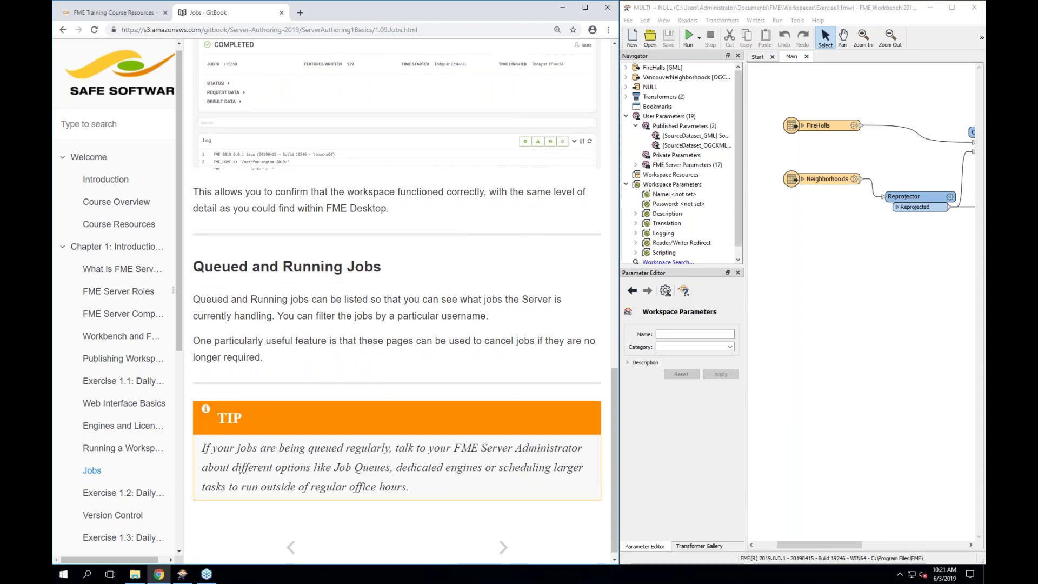
scroll(398, 298, "down", 1)
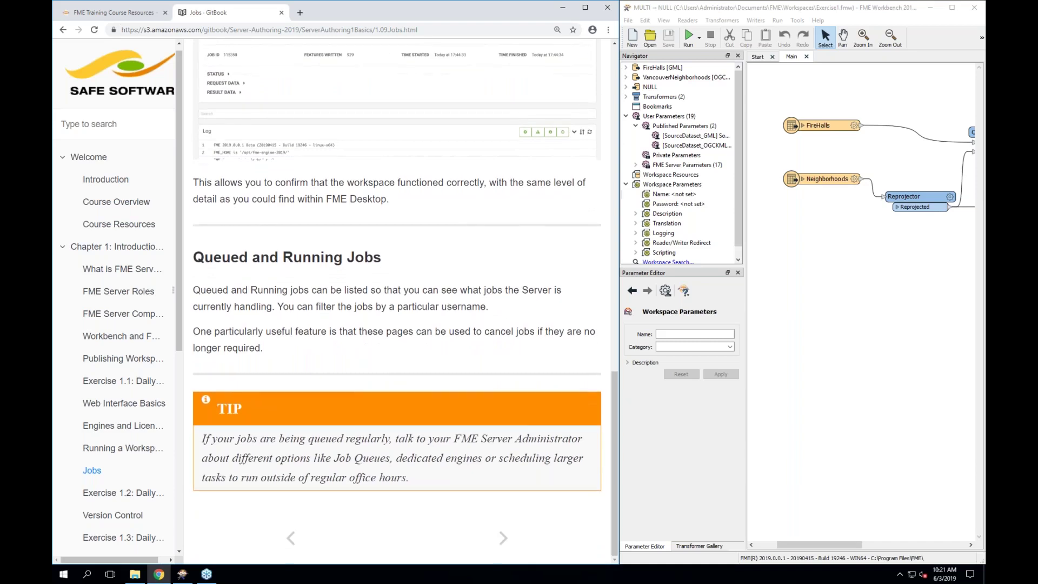
Open Exercise 1.2 Daily Database Updates, read to '1) Connect to Server', then open a new tab
left_click(112, 492)
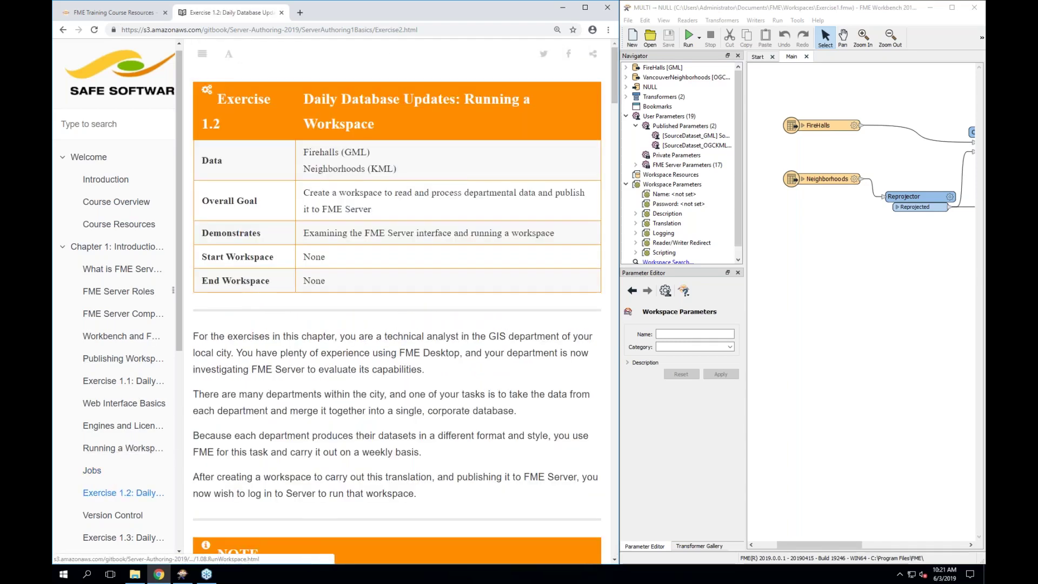
scroll(151, 483, "down", 2)
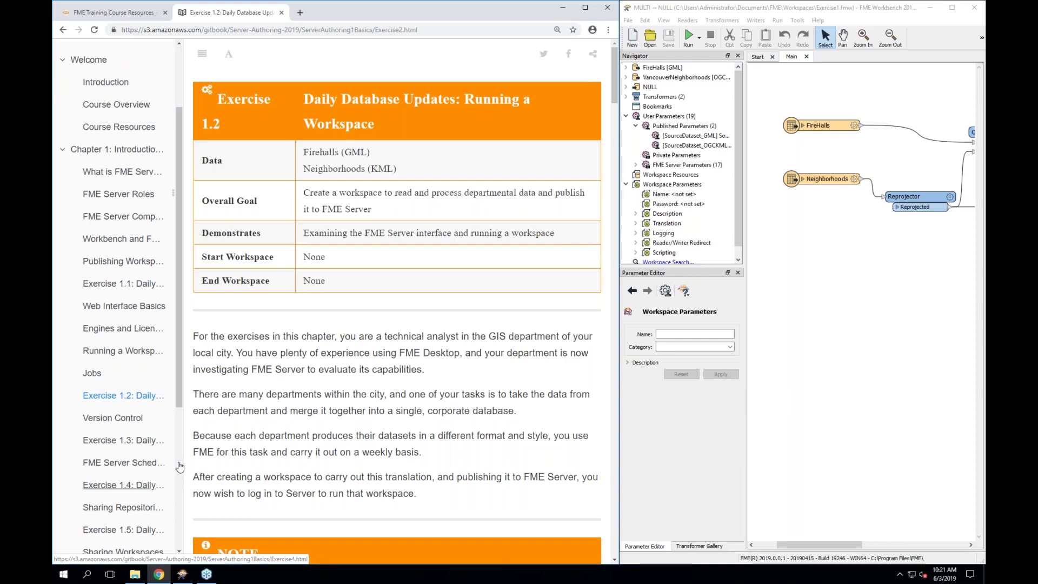
scroll(397, 303, "down", 5)
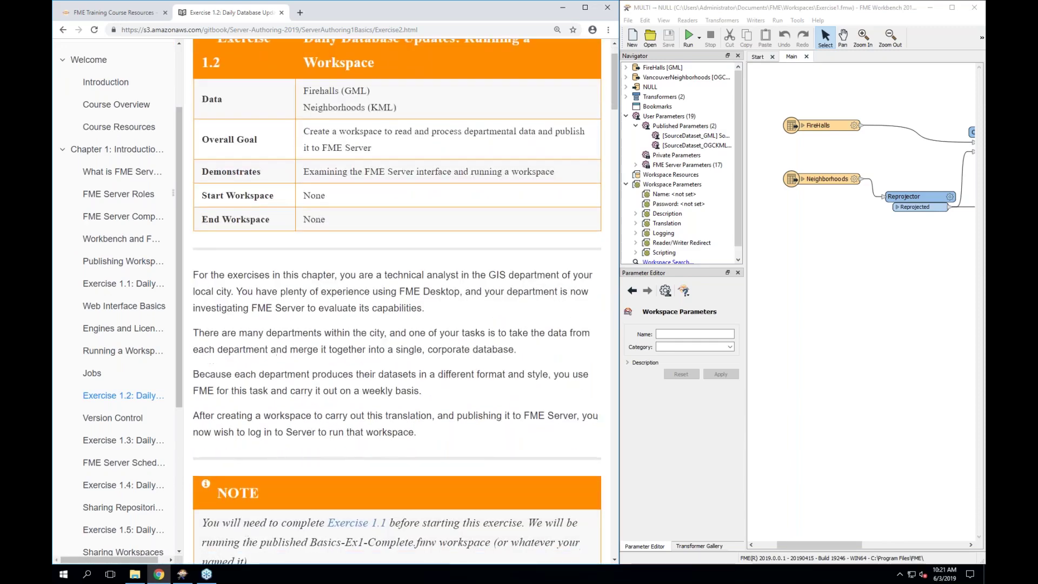
scroll(397, 302, "down", 3)
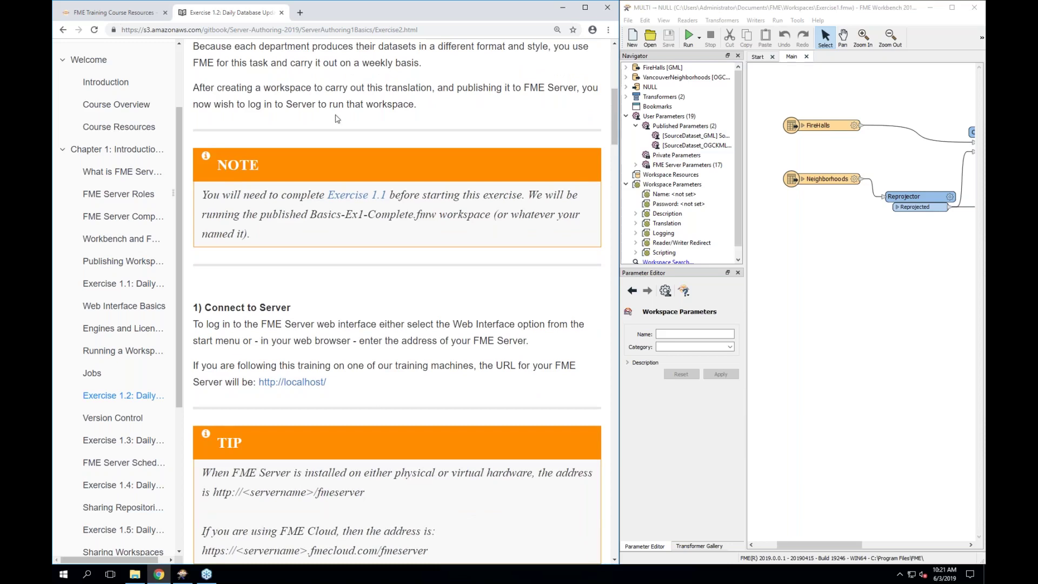
left_click(300, 12)
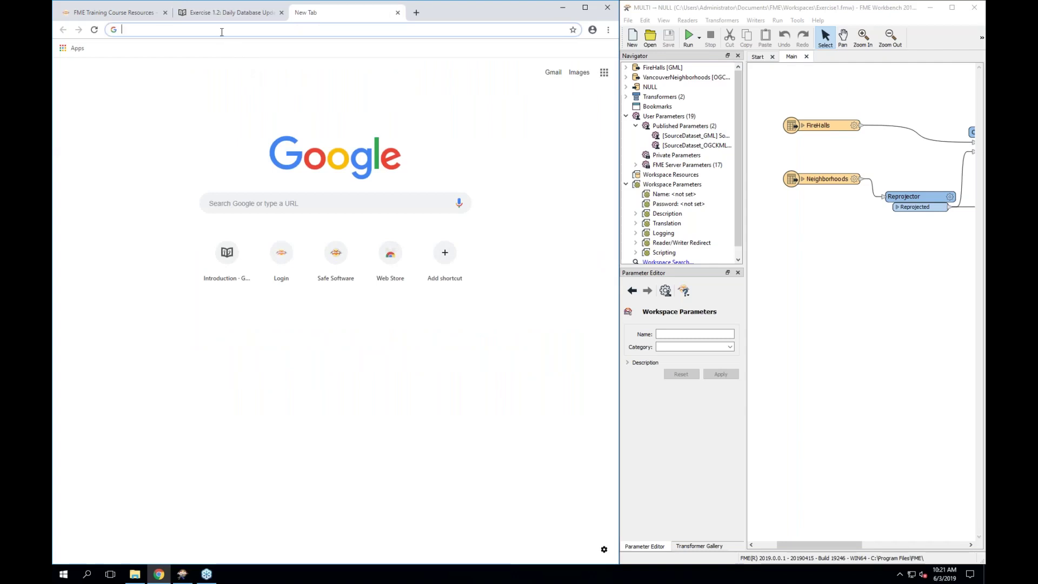
Load localhost and sign in to FME Server with the administrator username and password
type("localhost")
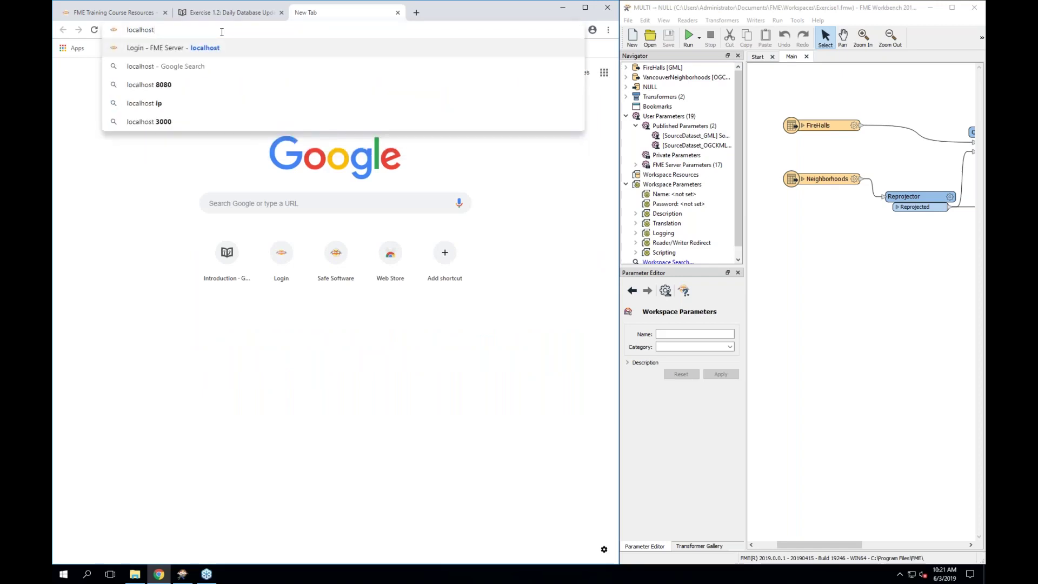
key("Return")
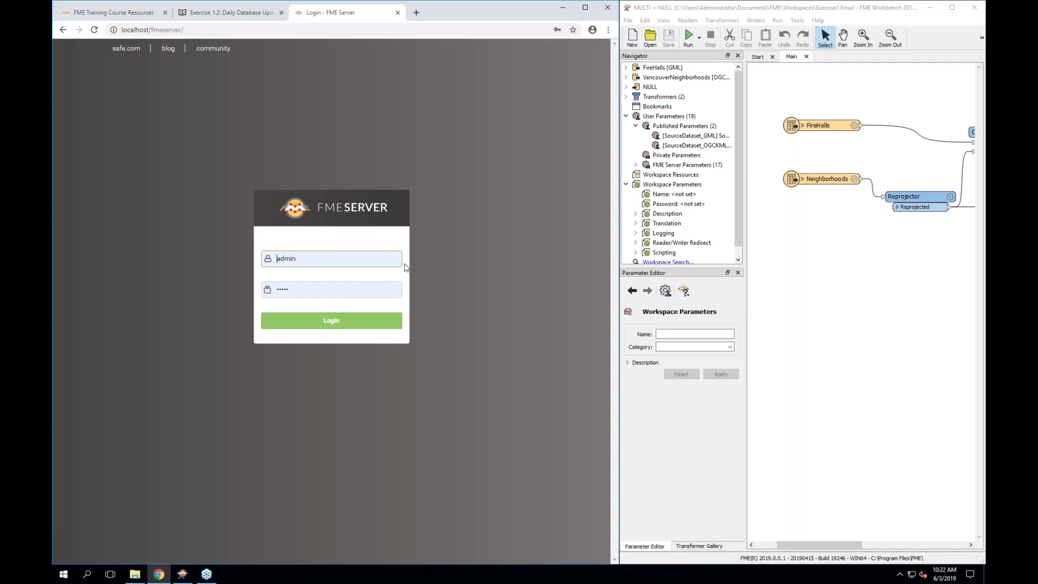
left_click(383, 255)
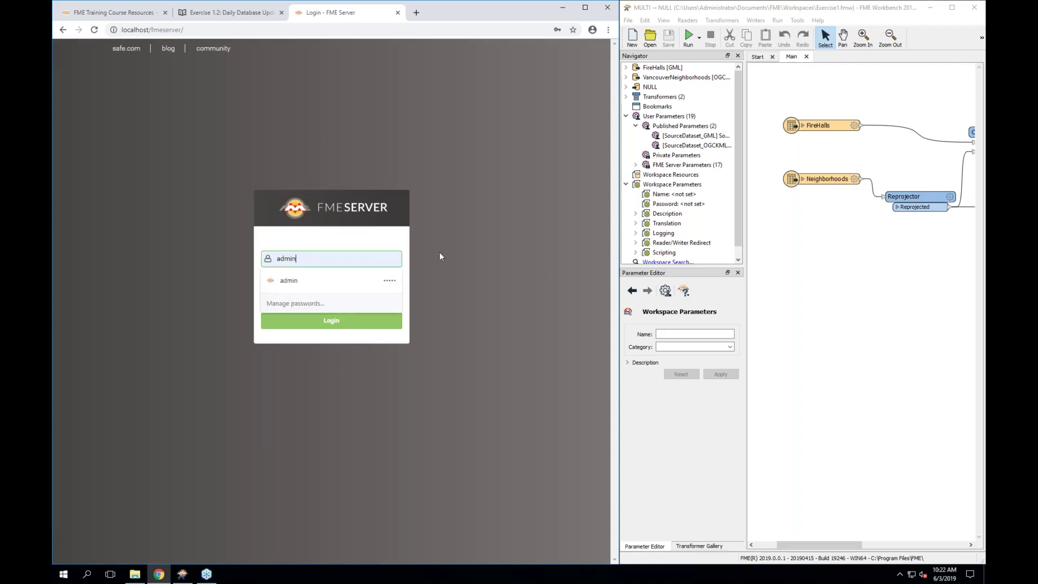
left_click(365, 287)
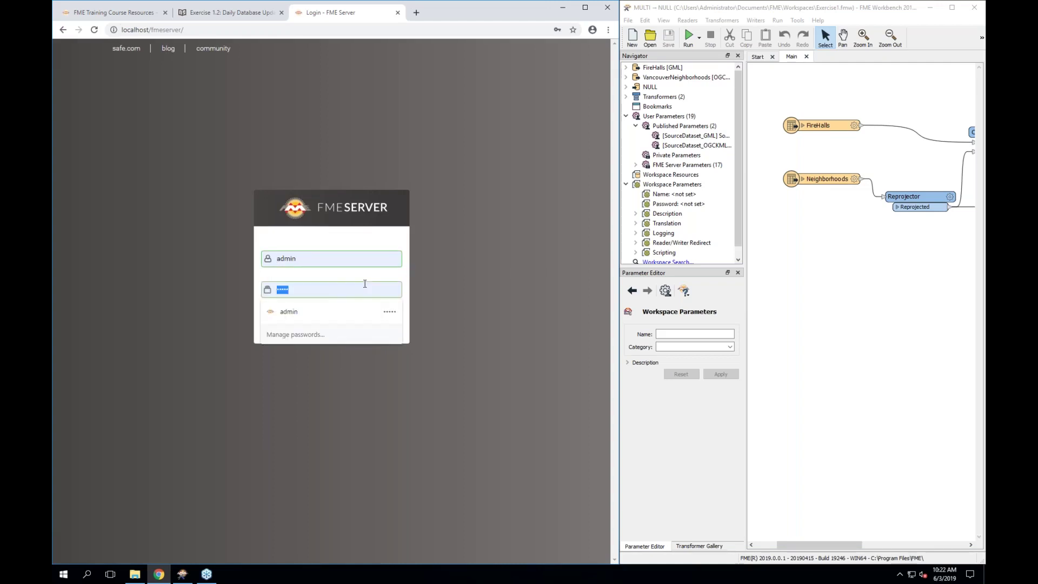
type("admin")
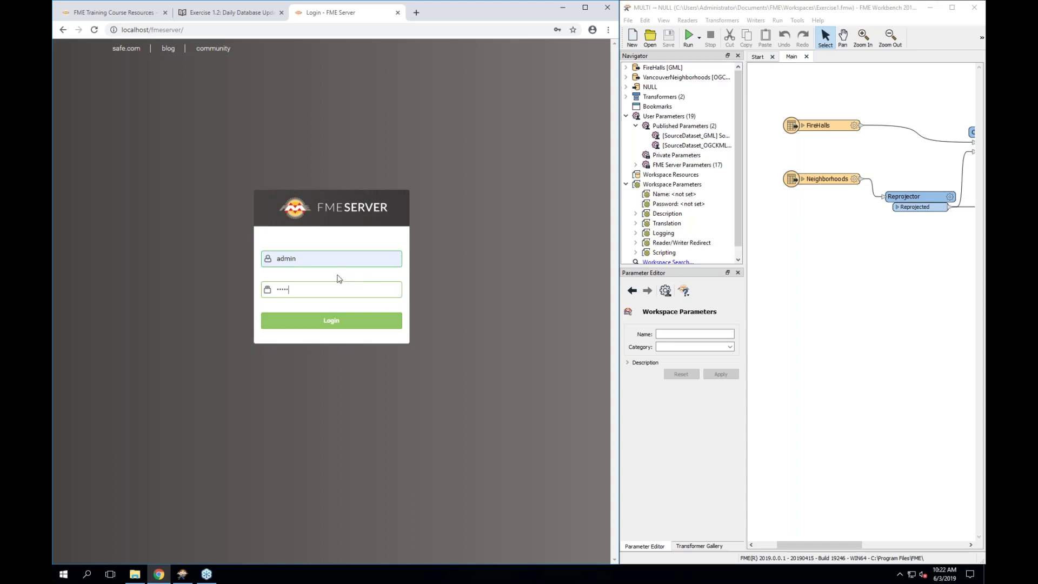
left_click(324, 323)
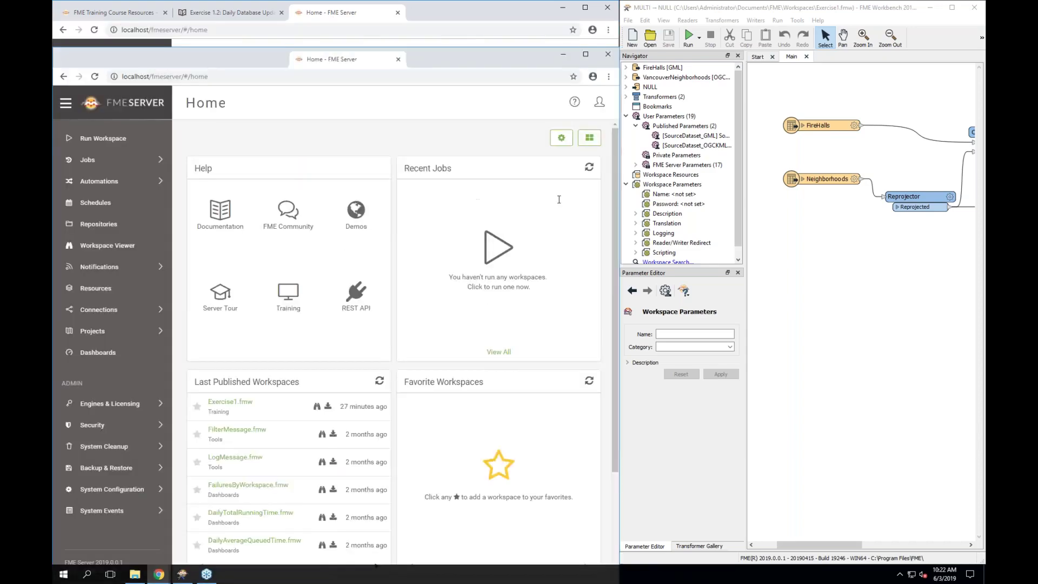
Put the FME Server Home tab in its own widened right-hand window and browse the Home page
left_click_drag(331, 19, 985, 189)
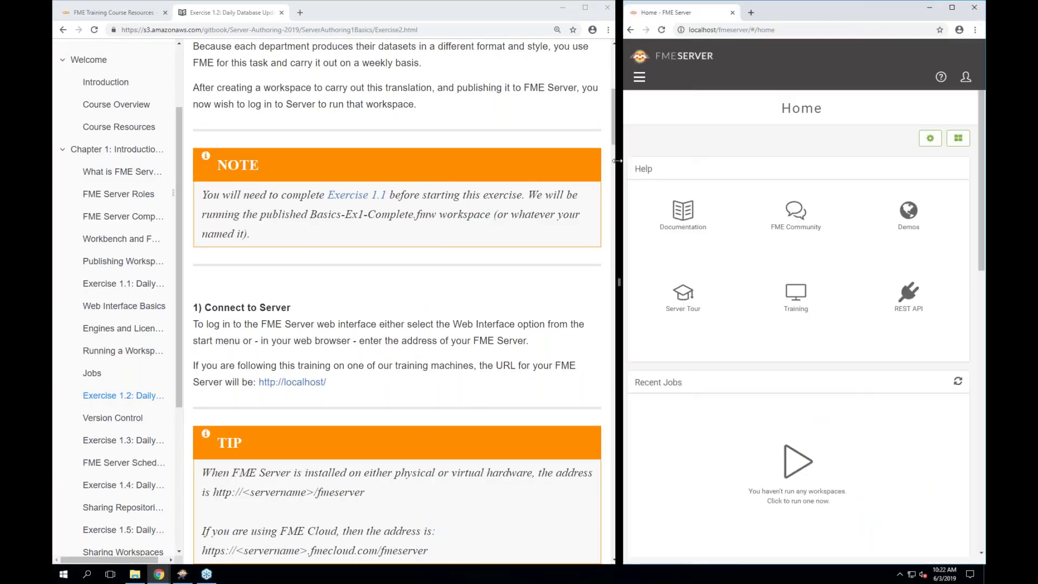
left_click_drag(617, 160, 443, 181)
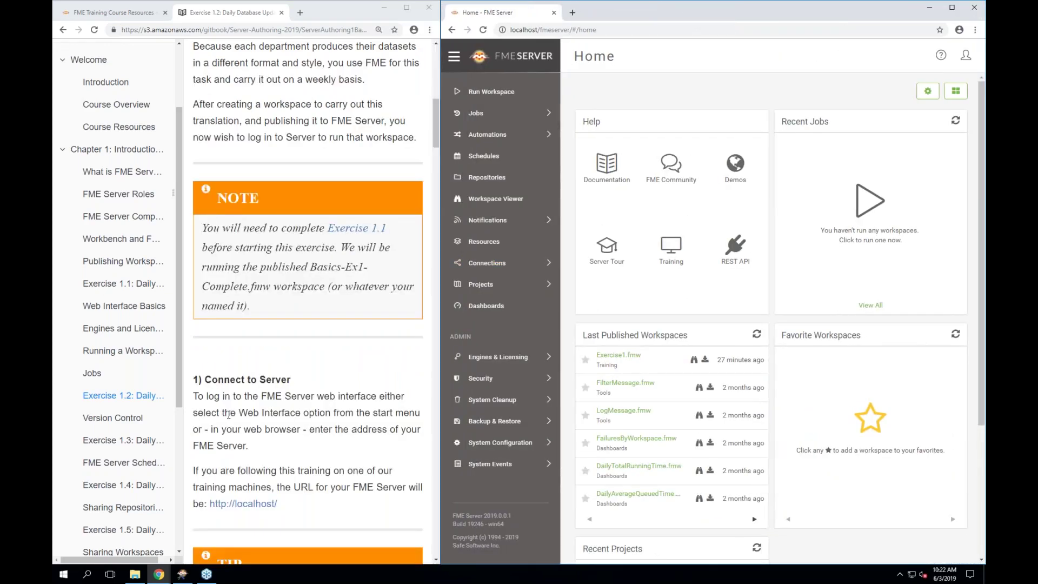
scroll(228, 414, "down", 2)
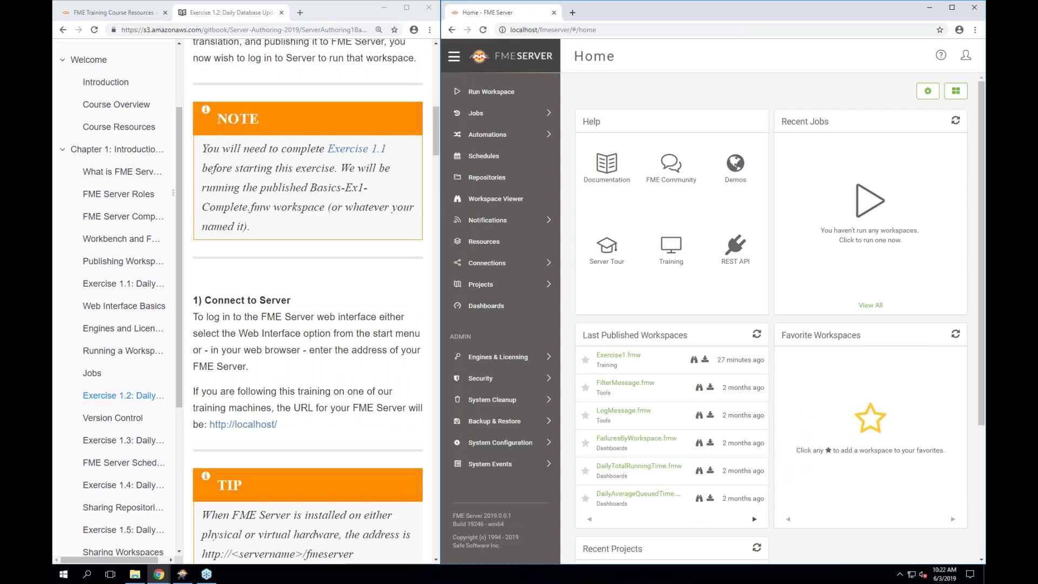
scroll(396, 389, "down", 2)
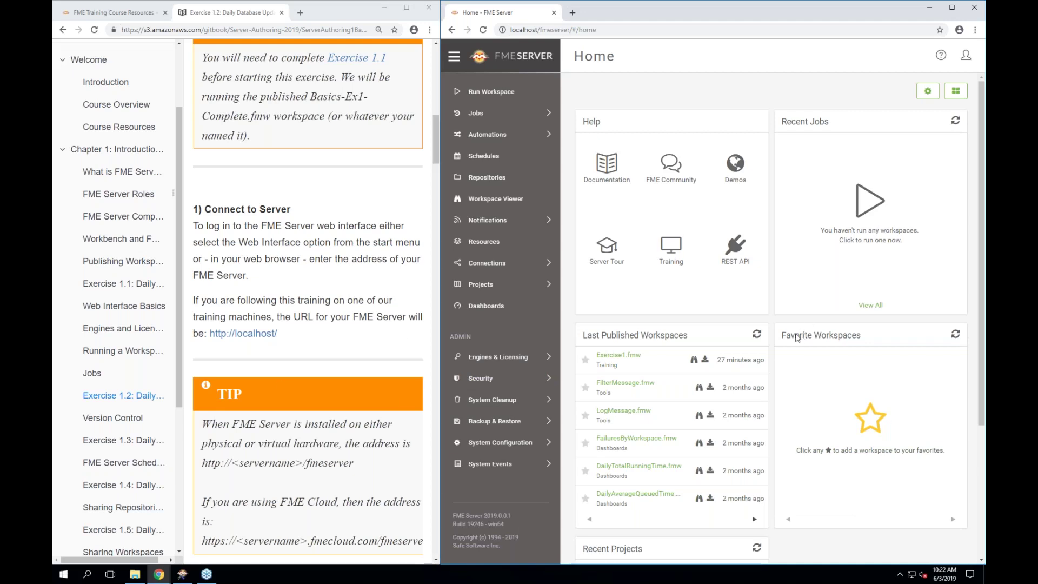
scroll(308, 302, "down", 4)
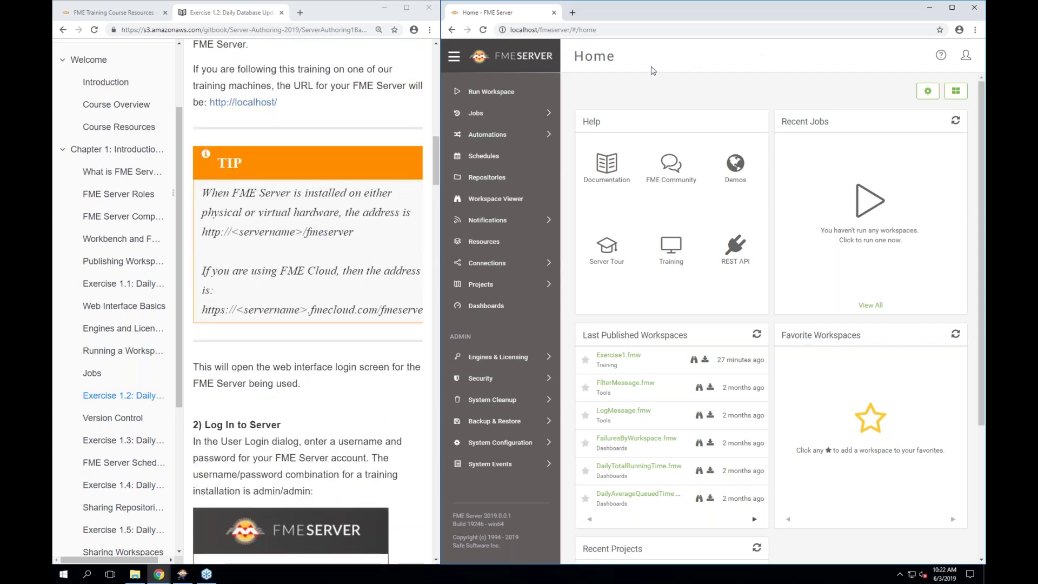
scroll(708, 351, "down", 2)
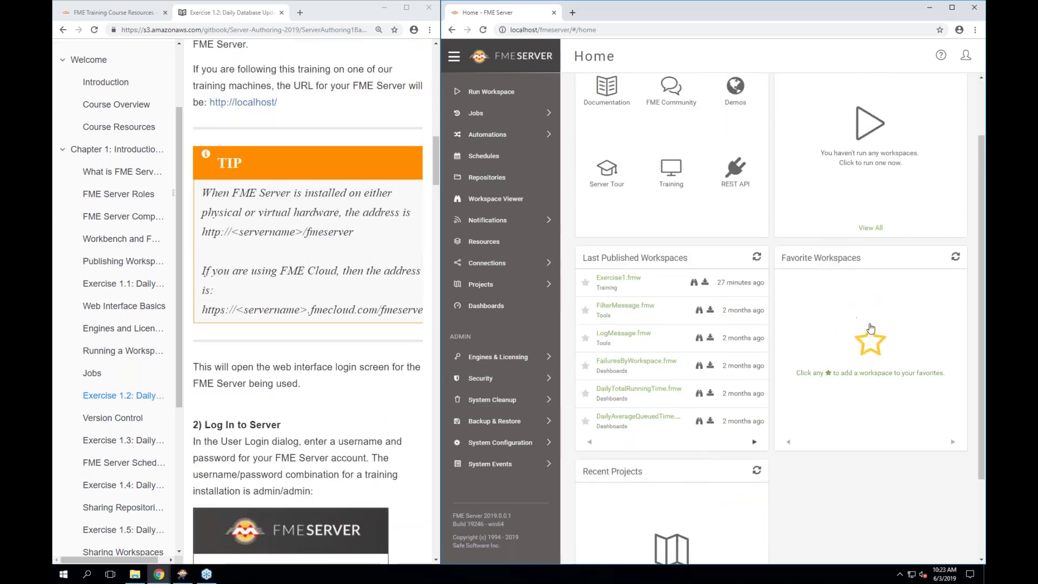
scroll(870, 328, "up", 1)
scroll(870, 327, "up", 1)
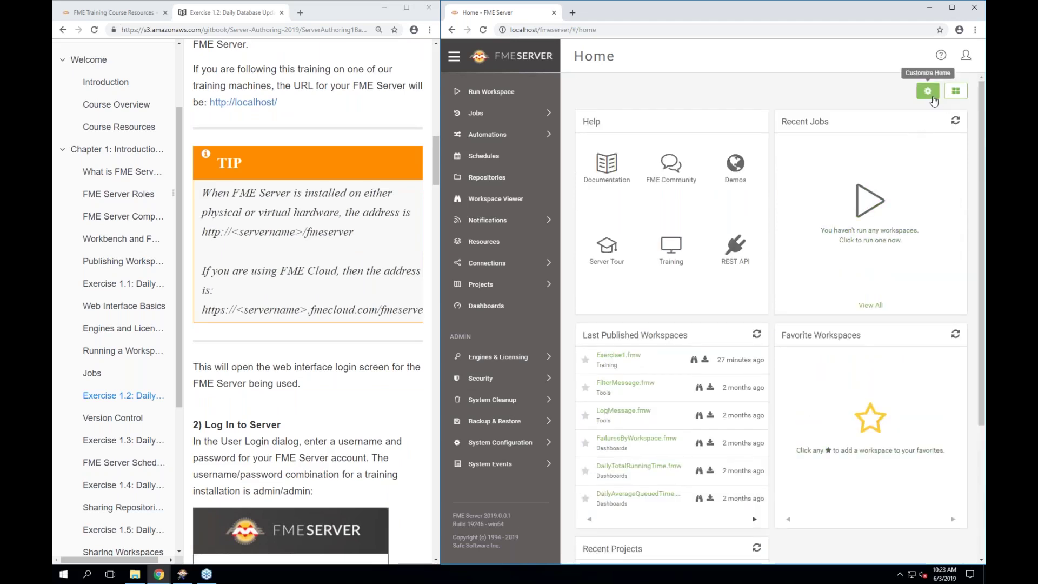
left_click(932, 99)
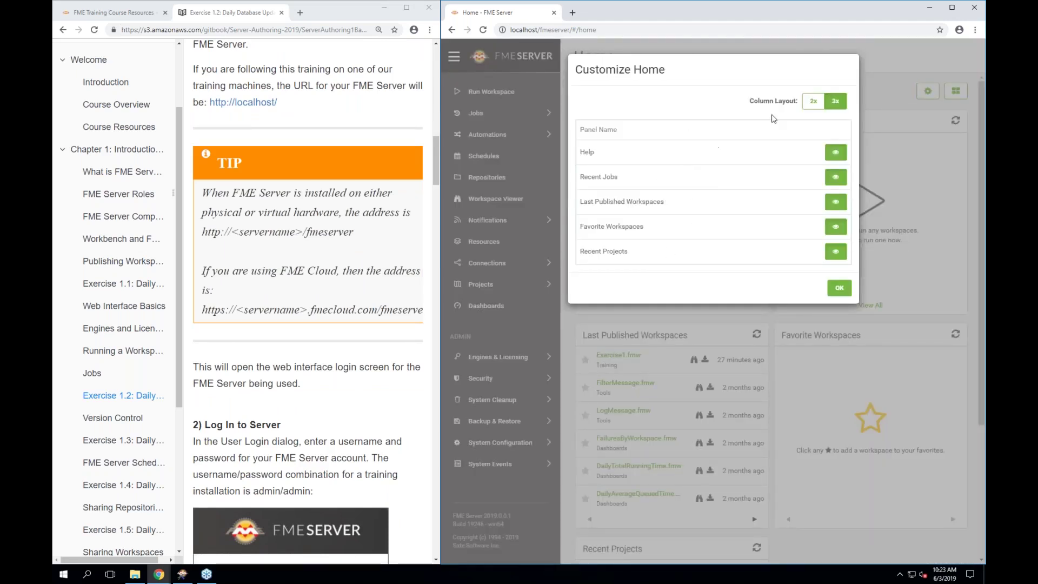
left_click(839, 289)
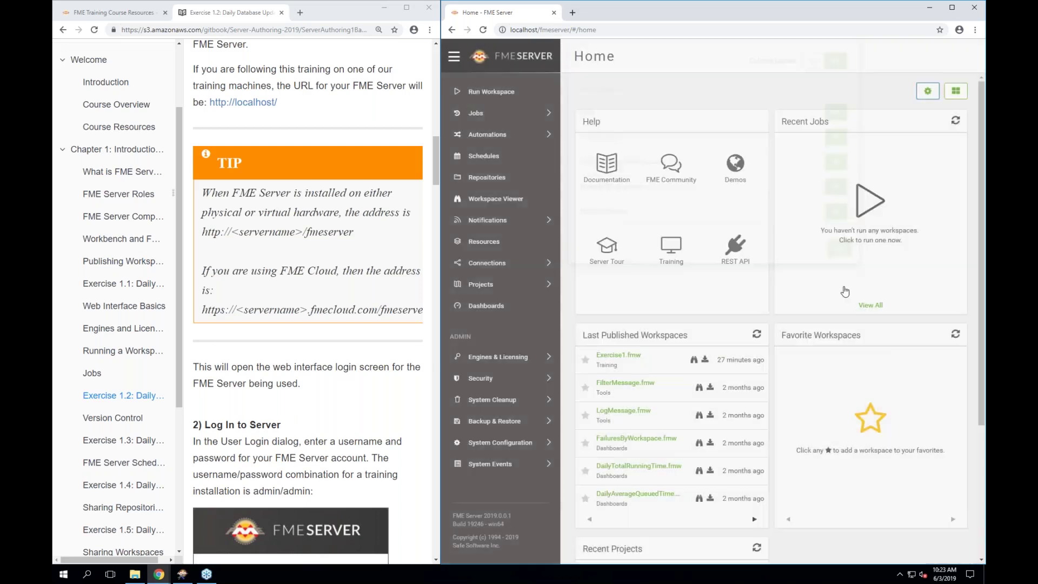
left_click(951, 99)
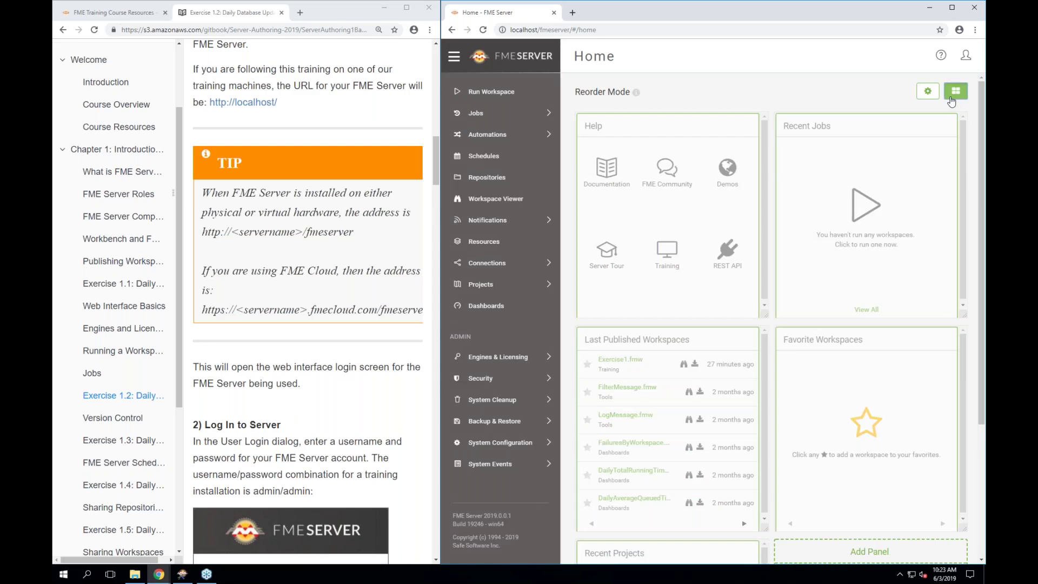
scroll(951, 101, "down", 2)
scroll(951, 100, "up", 2)
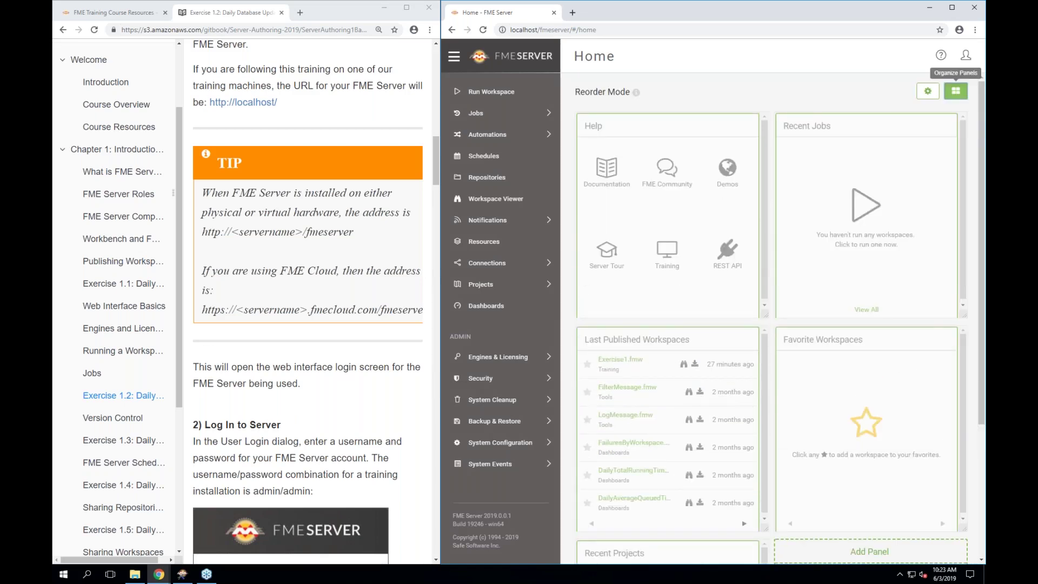
left_click(956, 91)
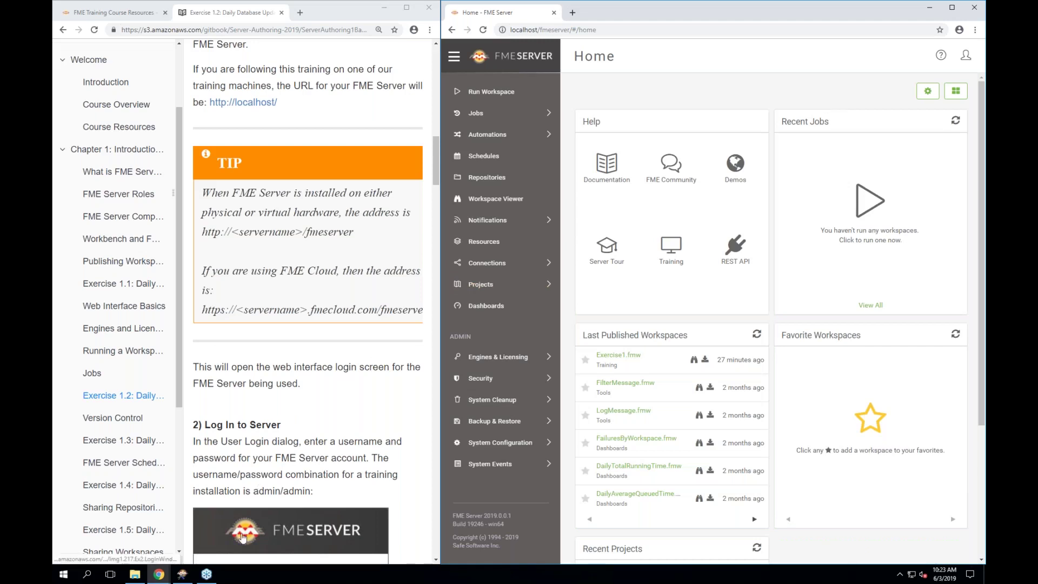
scroll(242, 536, "down", 8)
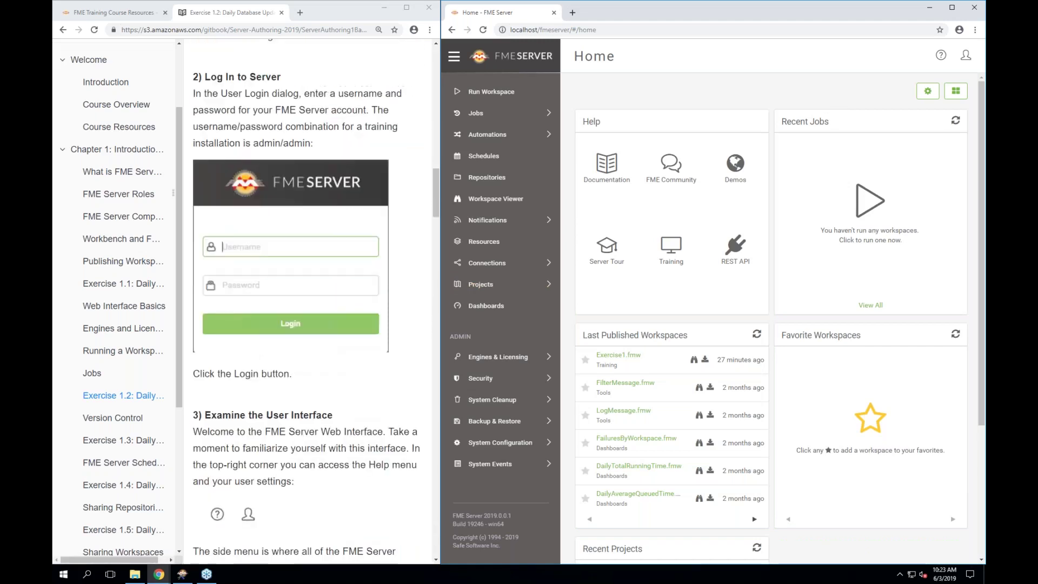
scroll(313, 302, "down", 3)
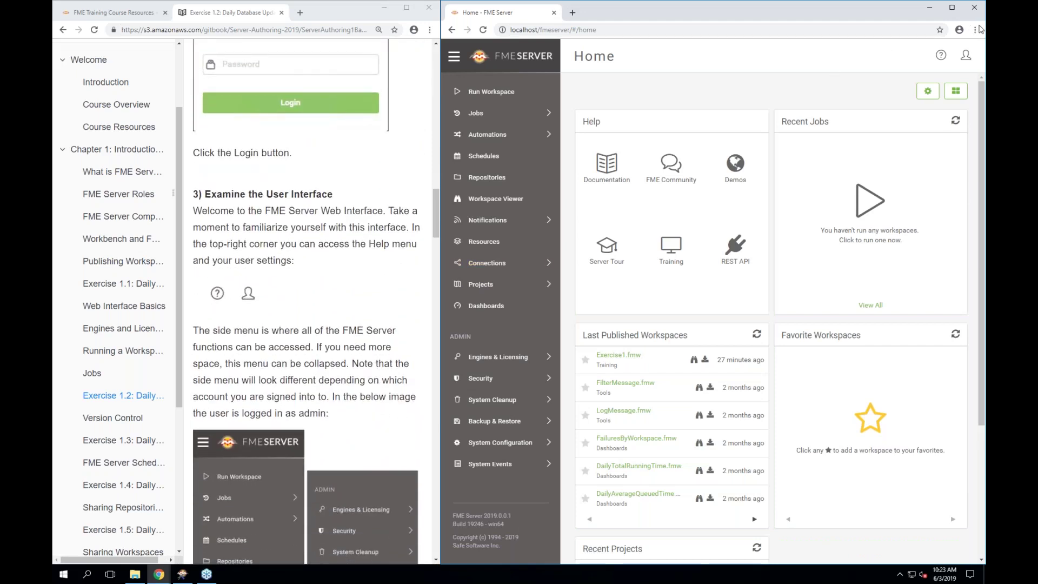
left_click(979, 29)
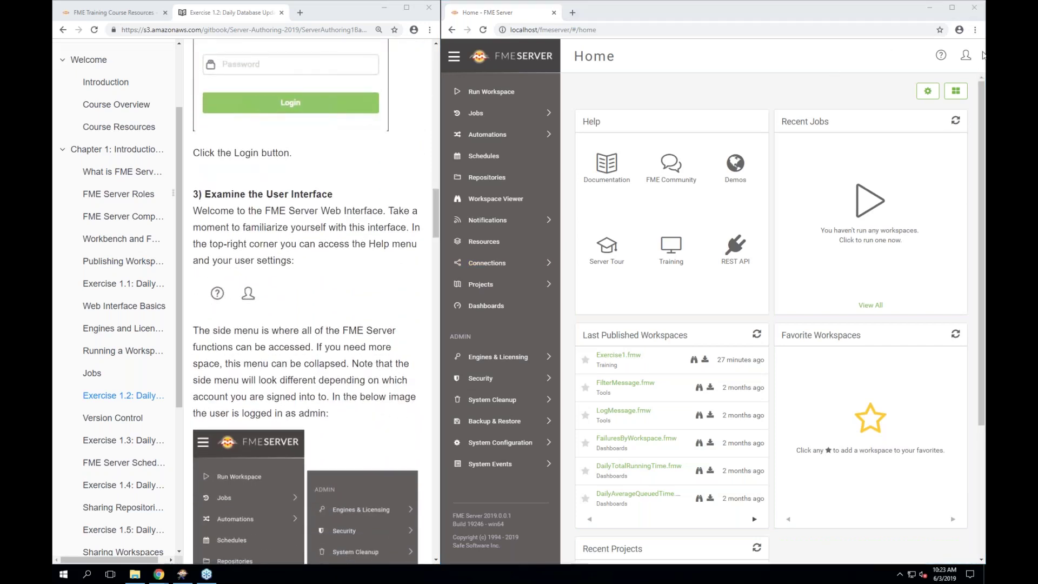
left_click(968, 55)
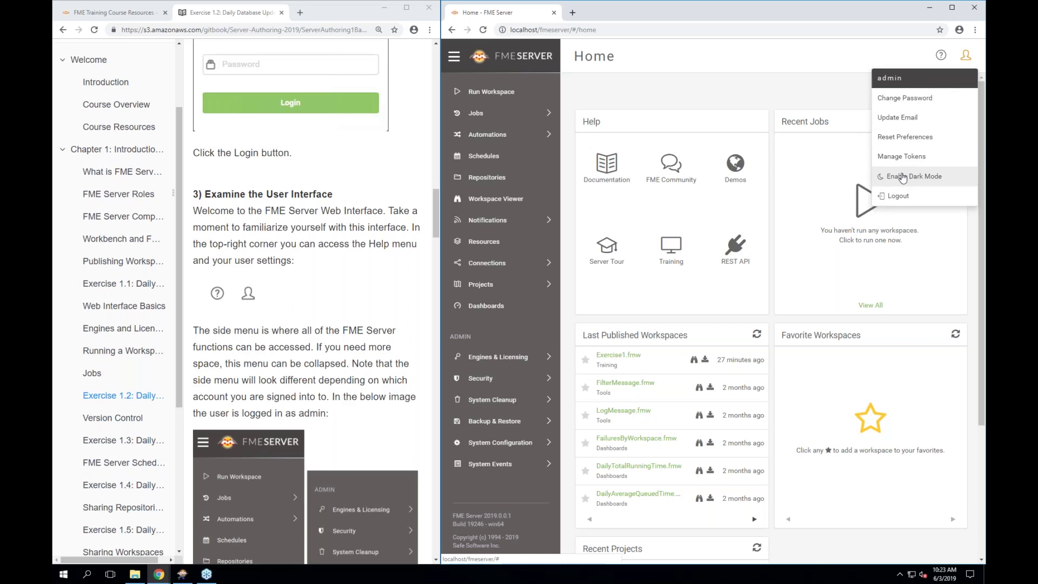
left_click(903, 178)
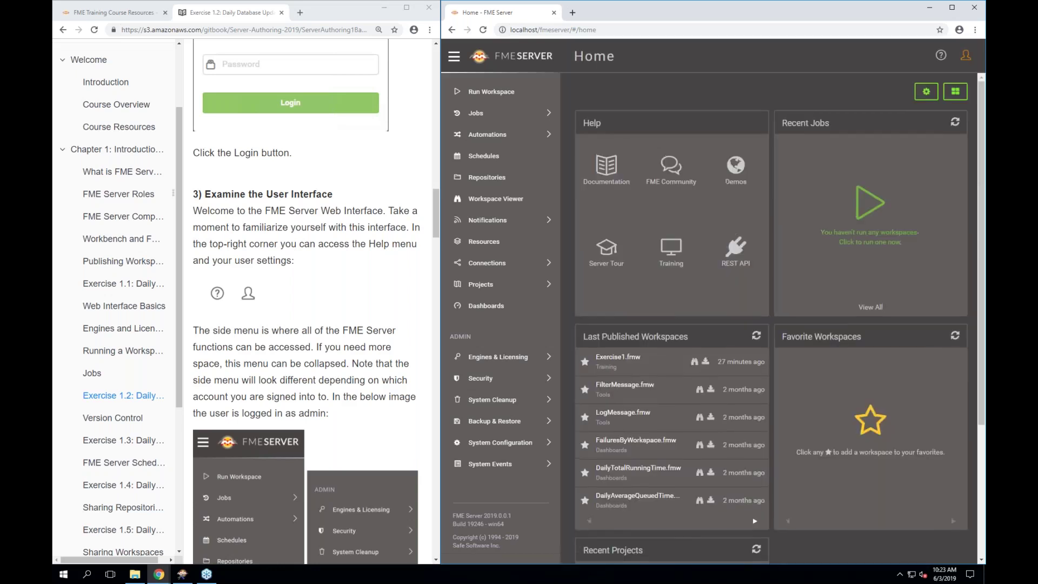
left_click(961, 70)
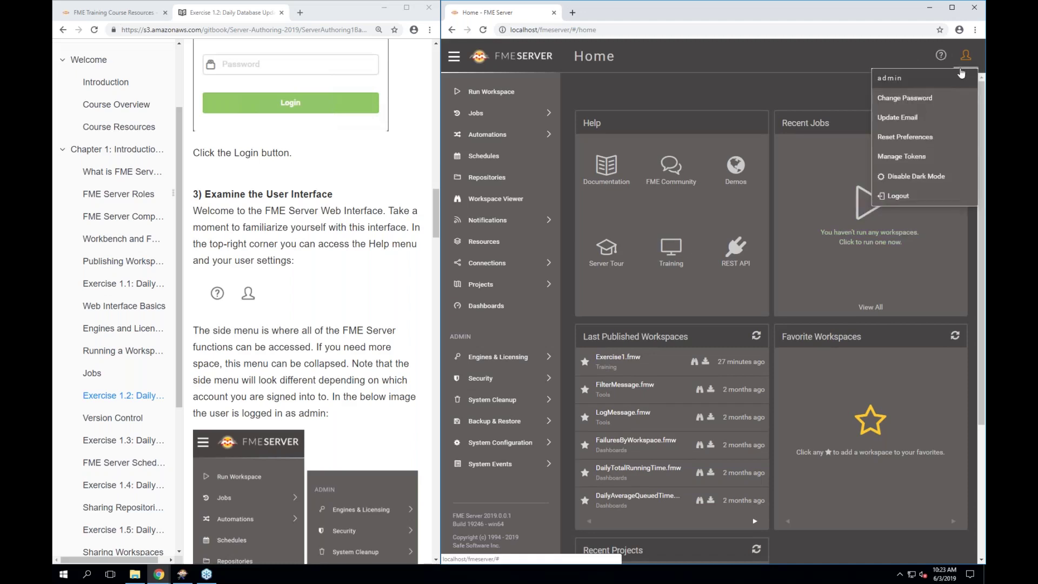
left_click(900, 178)
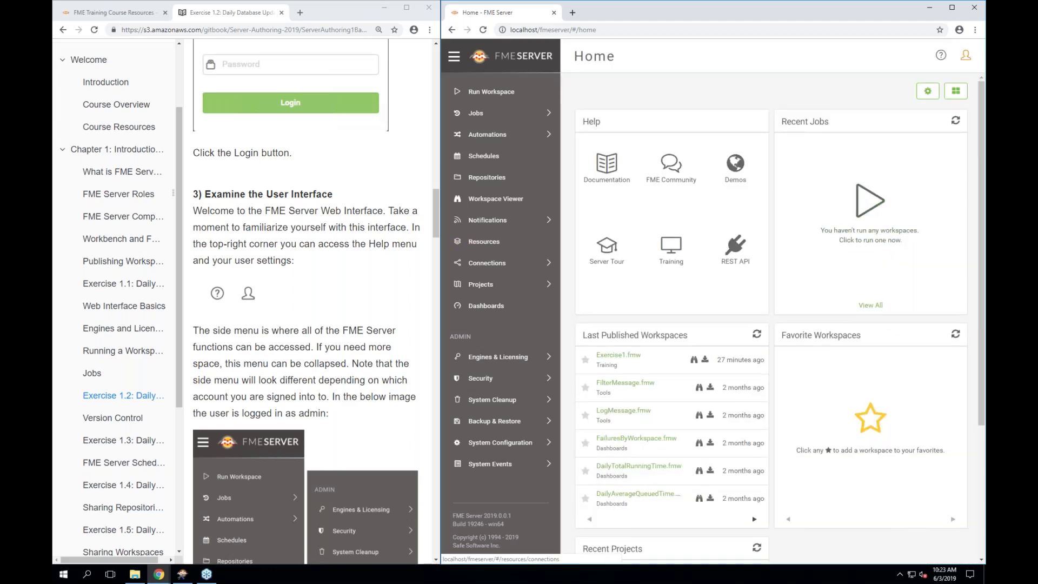
scroll(307, 303, "down", 1)
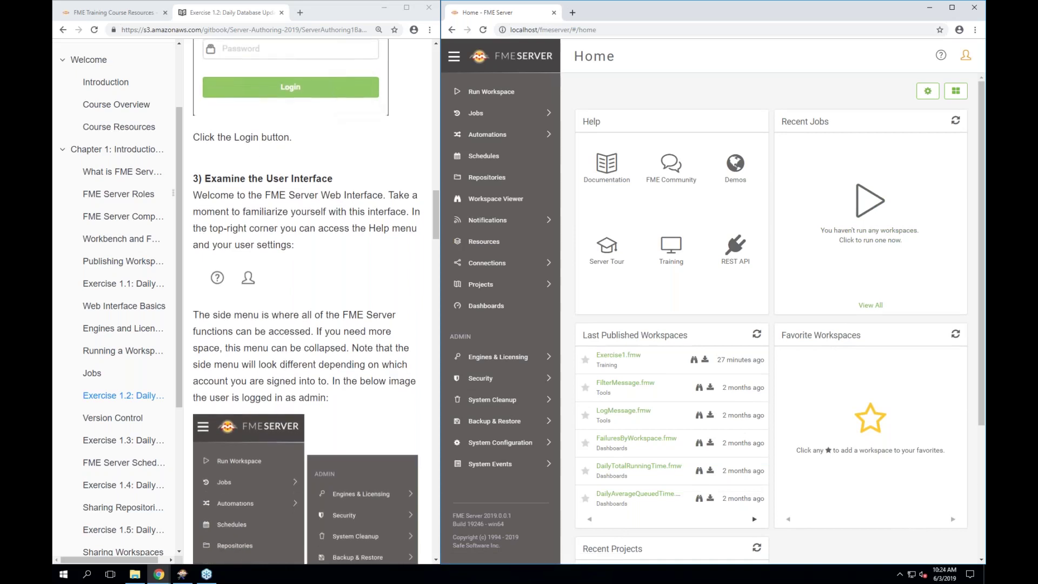
scroll(306, 303, "down", 2)
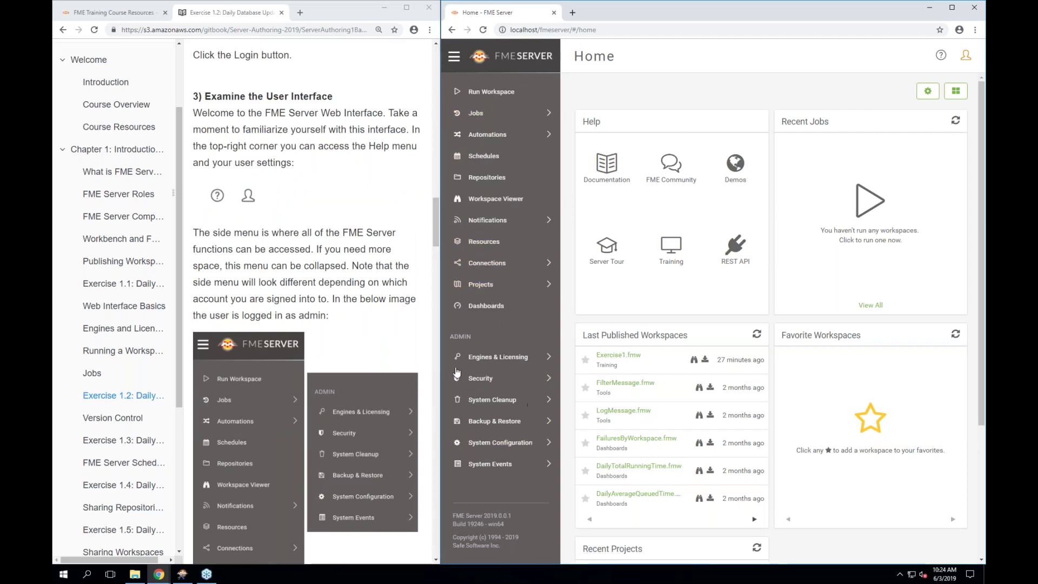
scroll(353, 359, "down", 3)
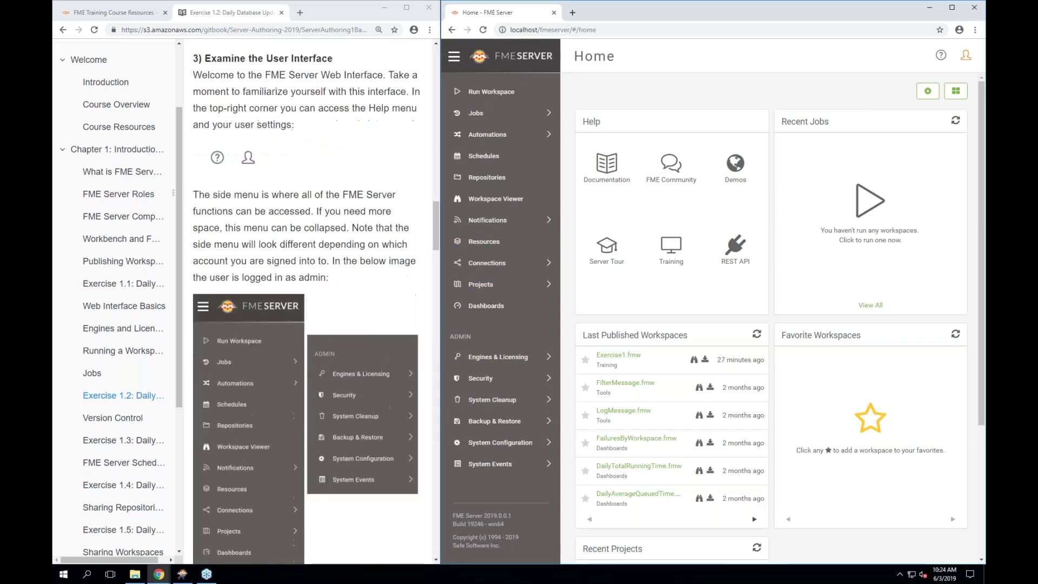
scroll(308, 303, "down", 4)
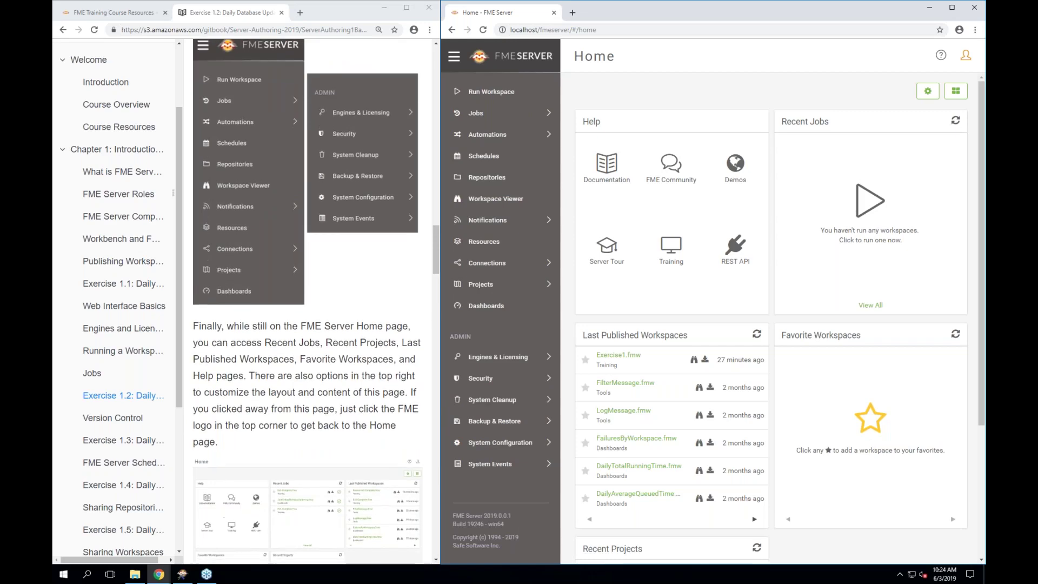
scroll(308, 303, "down", 4)
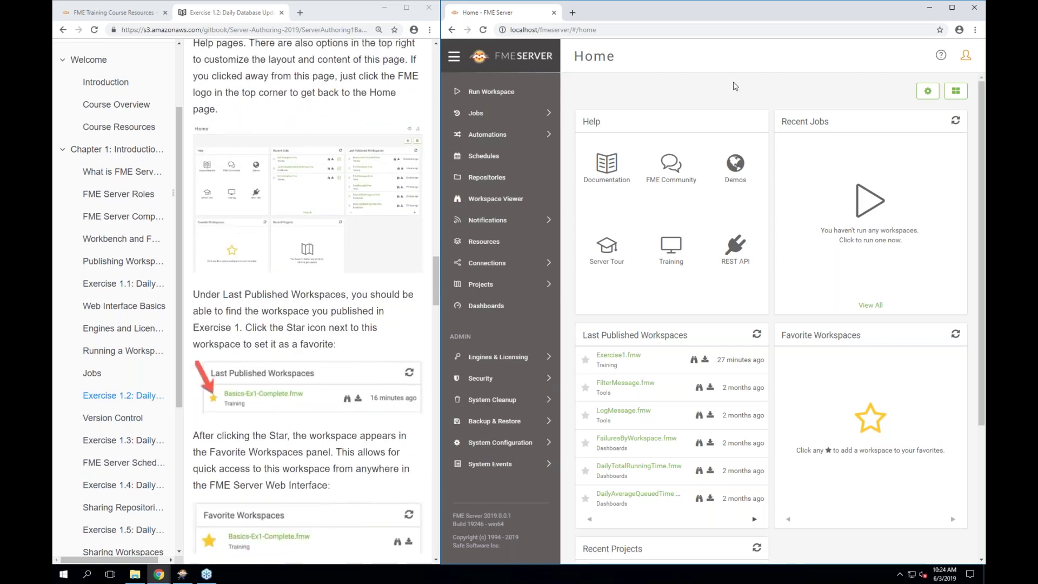
Star Exercise1.fmw as a favourite workspace, then expand Engines & Licensing under ADMIN
scroll(635, 263, "down", 2)
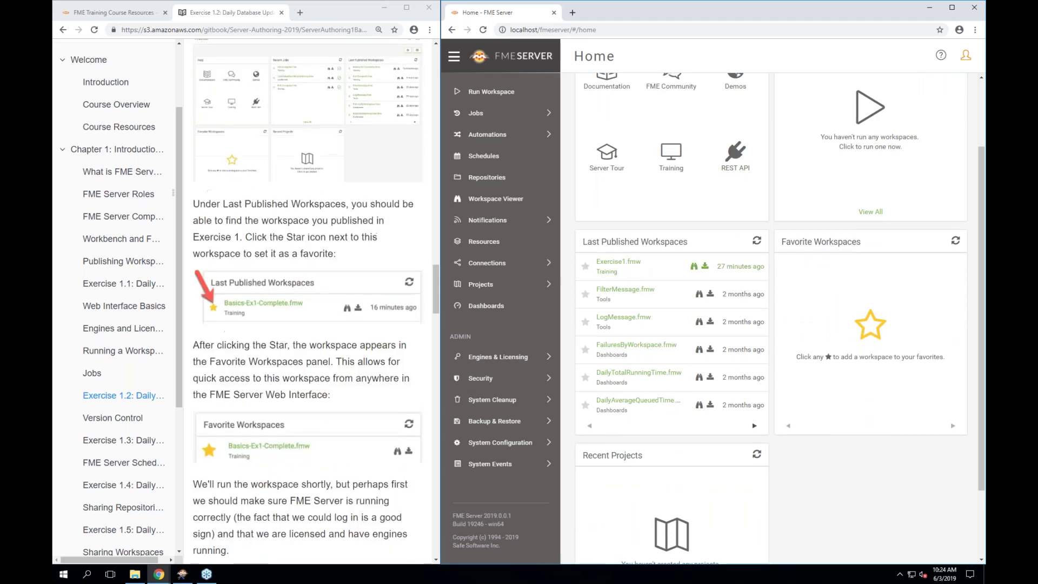
left_click(587, 268)
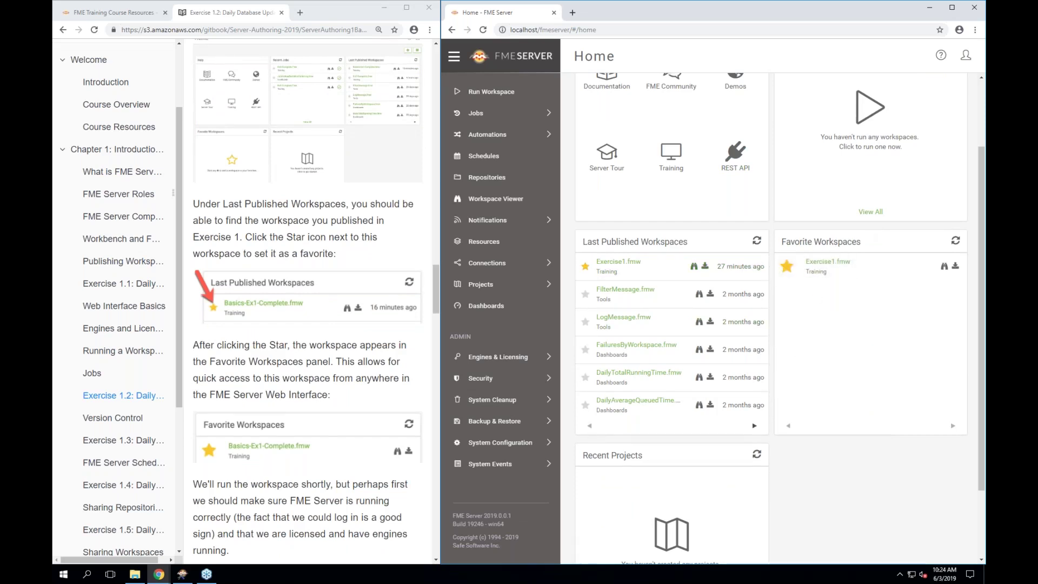
scroll(269, 546, "down", 2)
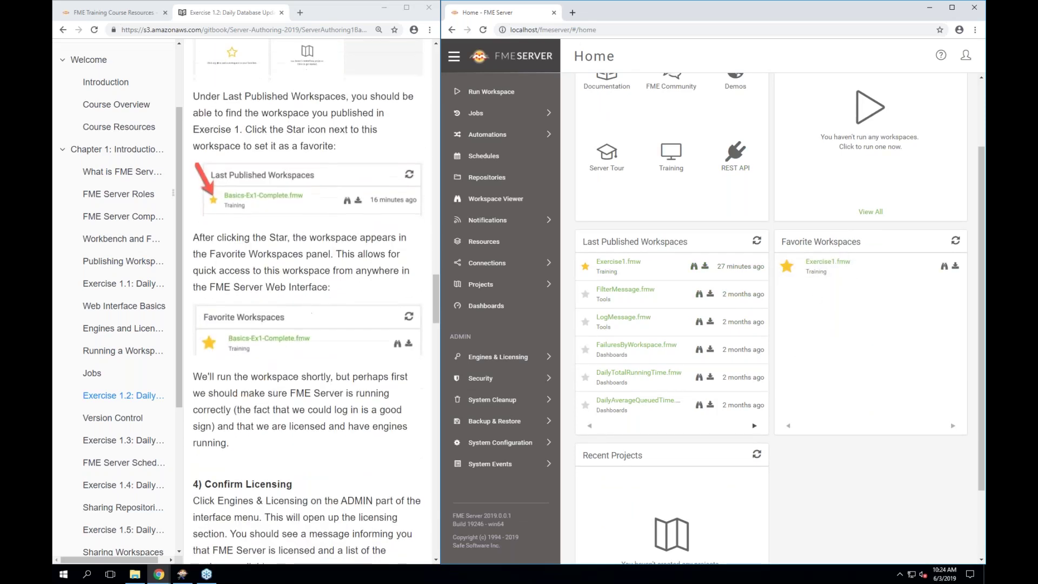
scroll(307, 459, "down", 4)
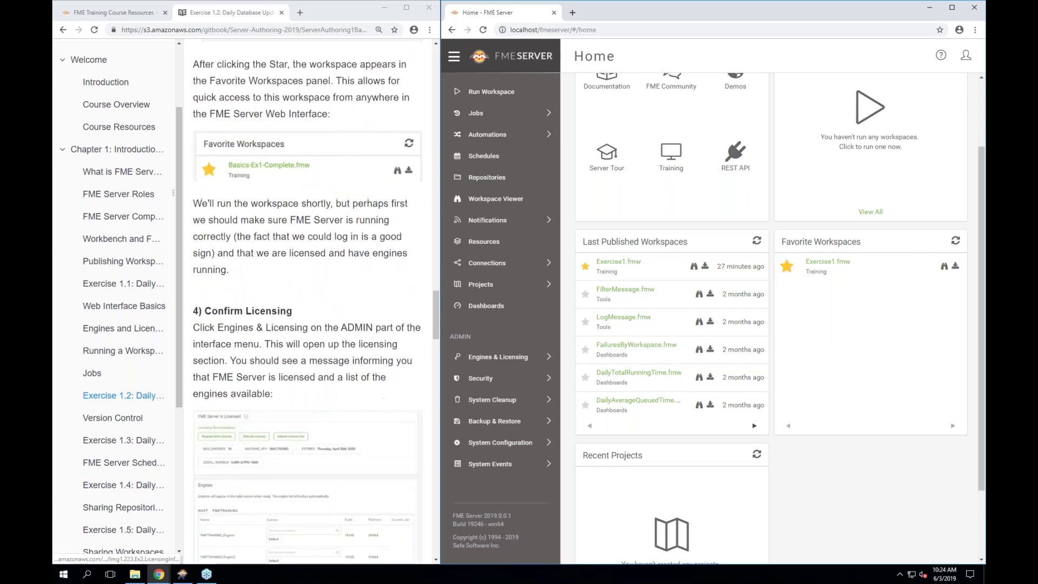
scroll(307, 460, "down", 2)
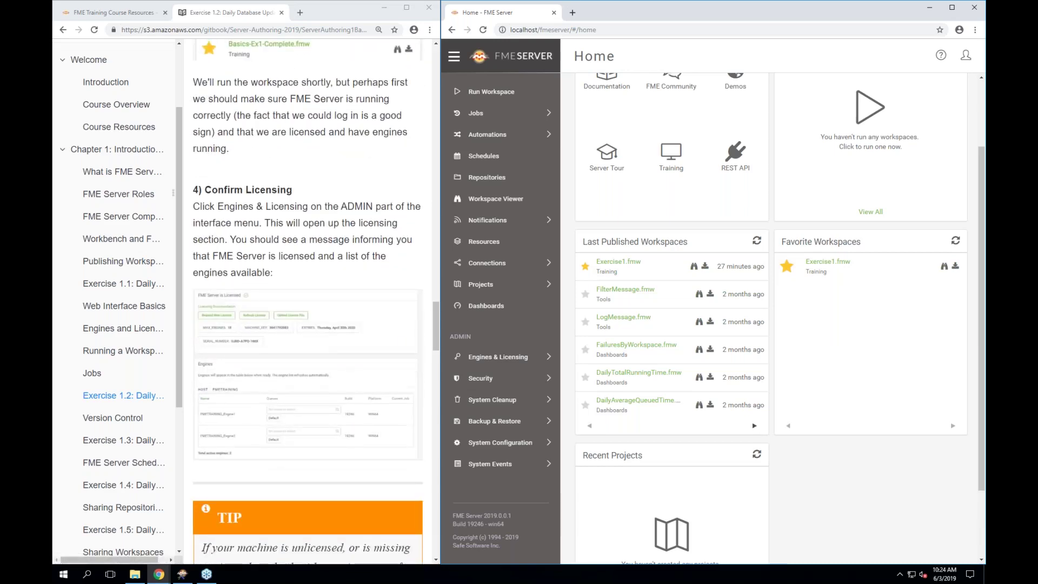
left_click(483, 358)
Open Engines & Licensing > Configure and confirm the licensed status with 2 engines on FMETRAINING
left_click(482, 358)
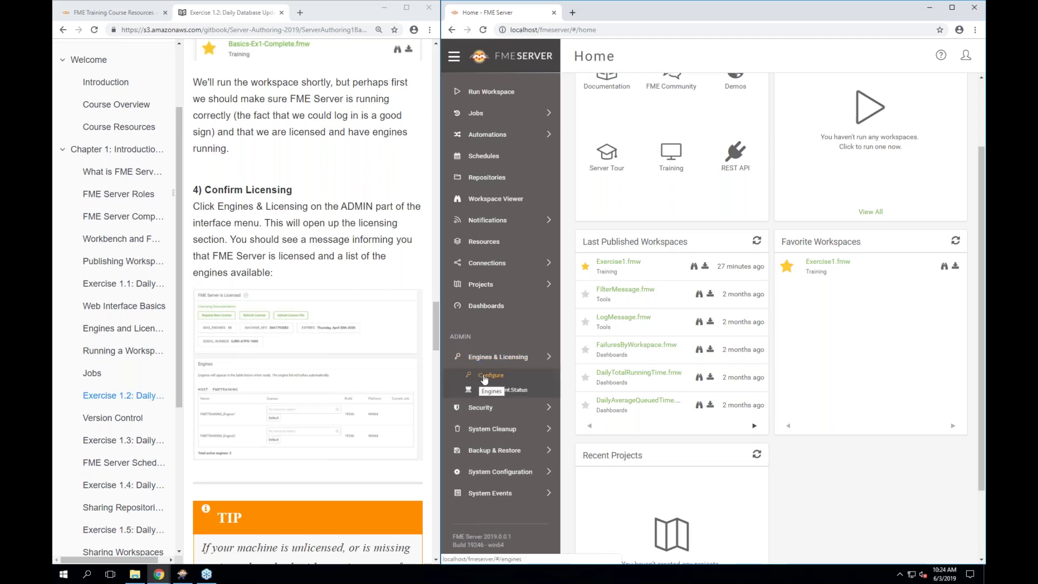
left_click(483, 378)
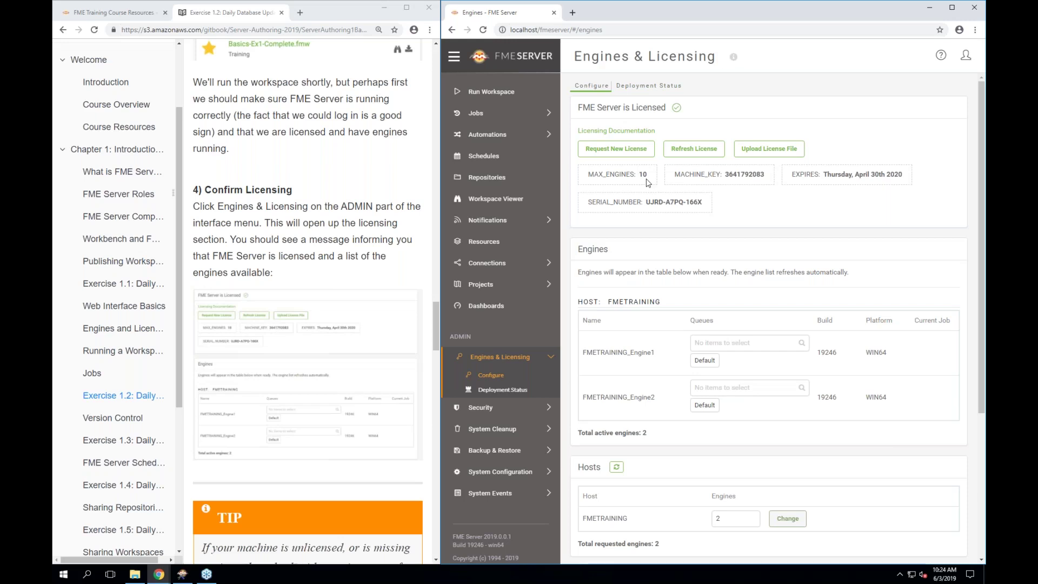
scroll(647, 182, "down", 1)
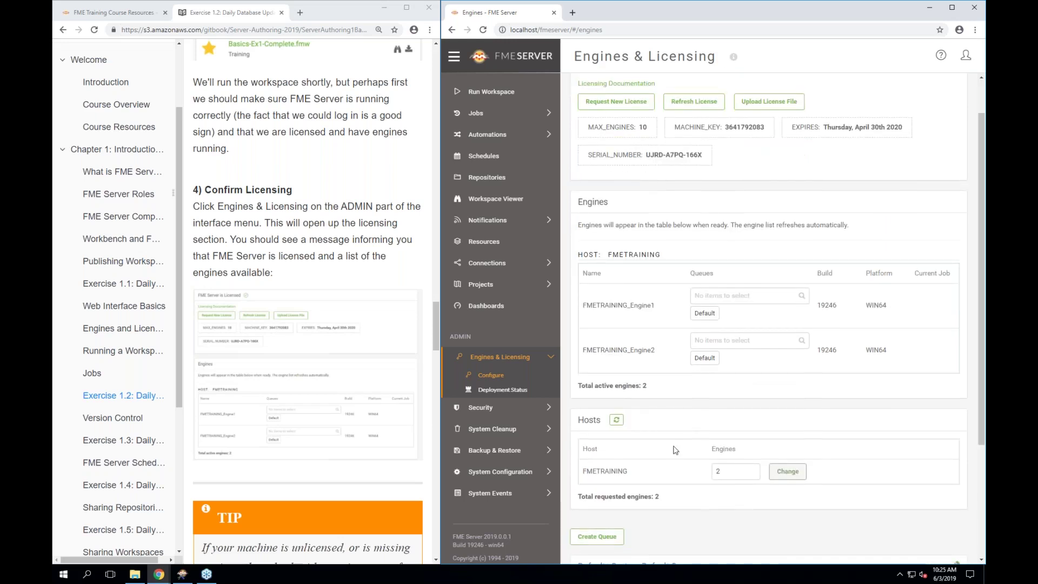
left_click(722, 469)
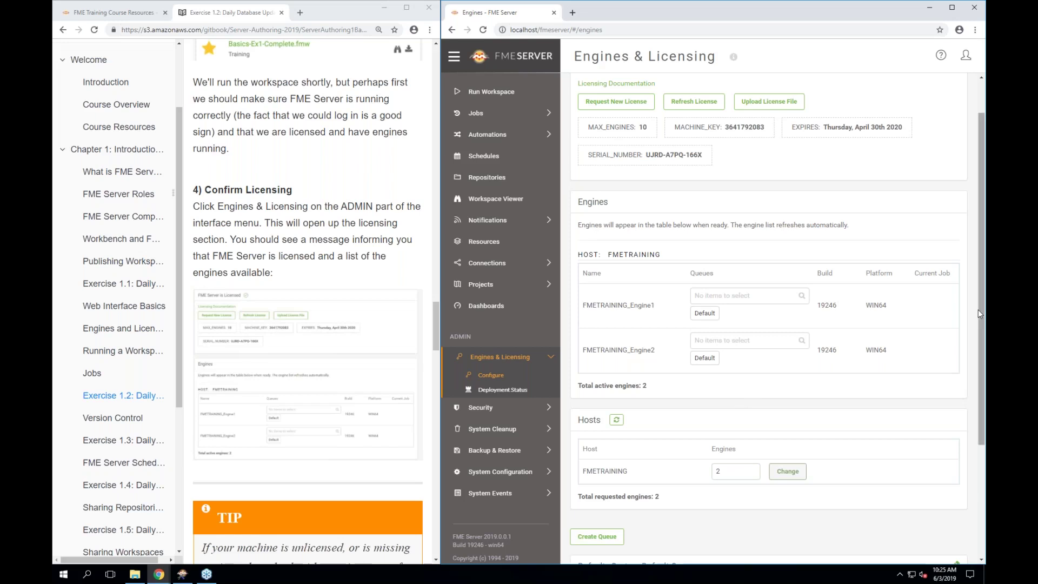
scroll(588, 481, "down", 1)
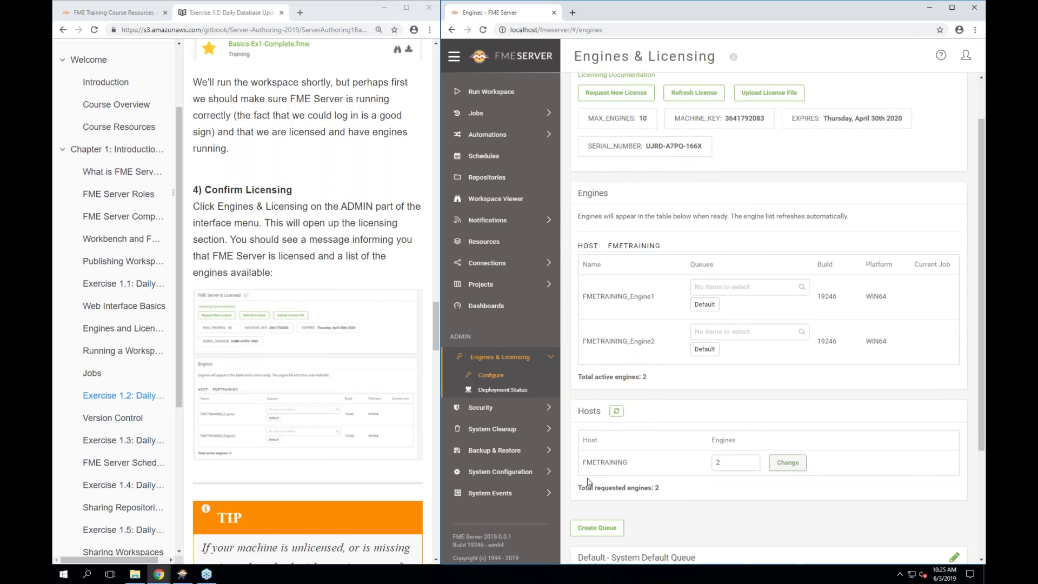
scroll(588, 481, "down", 1)
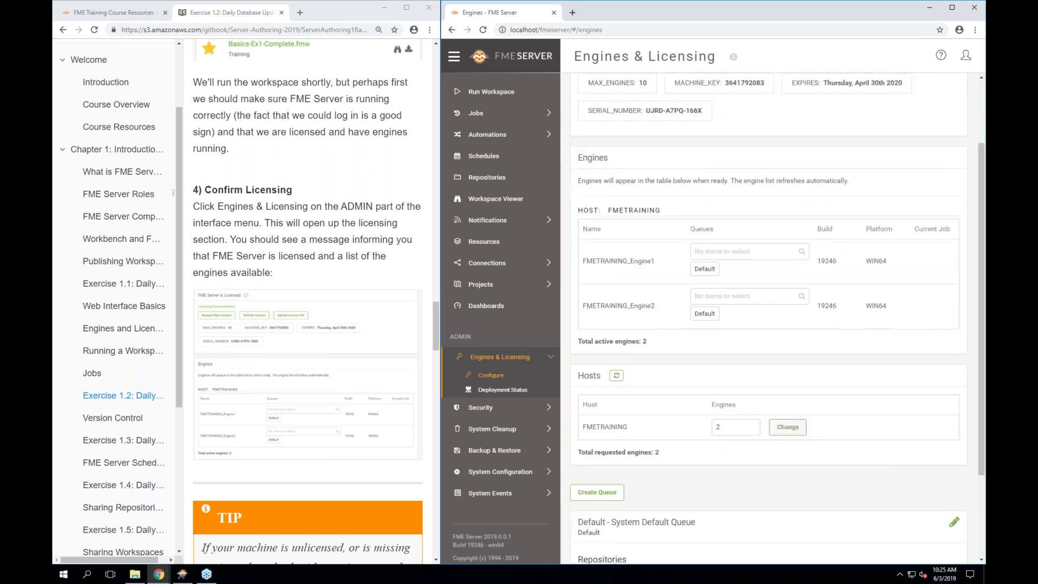
scroll(649, 481, "down", 1)
scroll(648, 481, "down", 2)
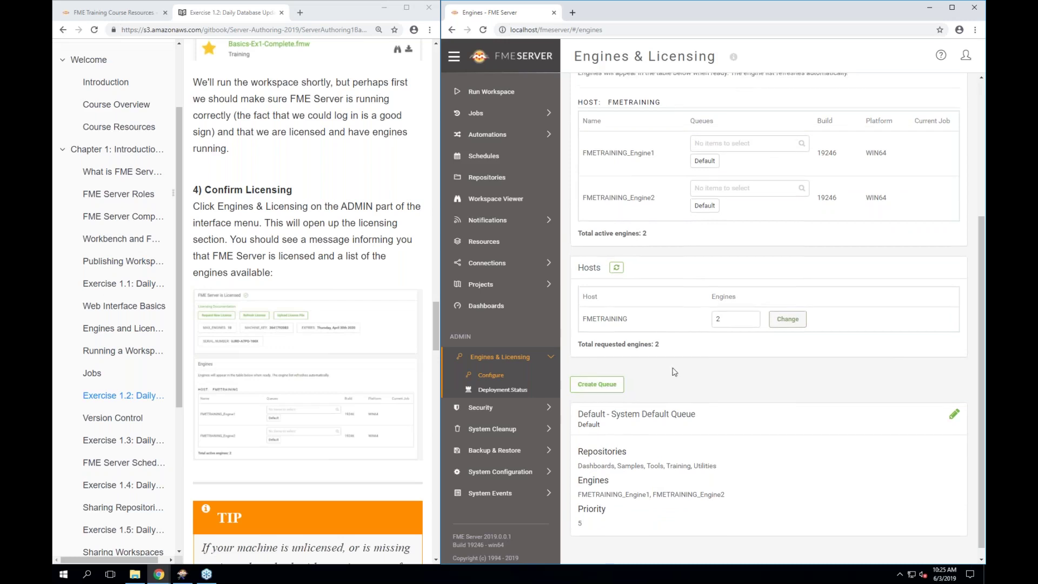
scroll(674, 371, "up", 4)
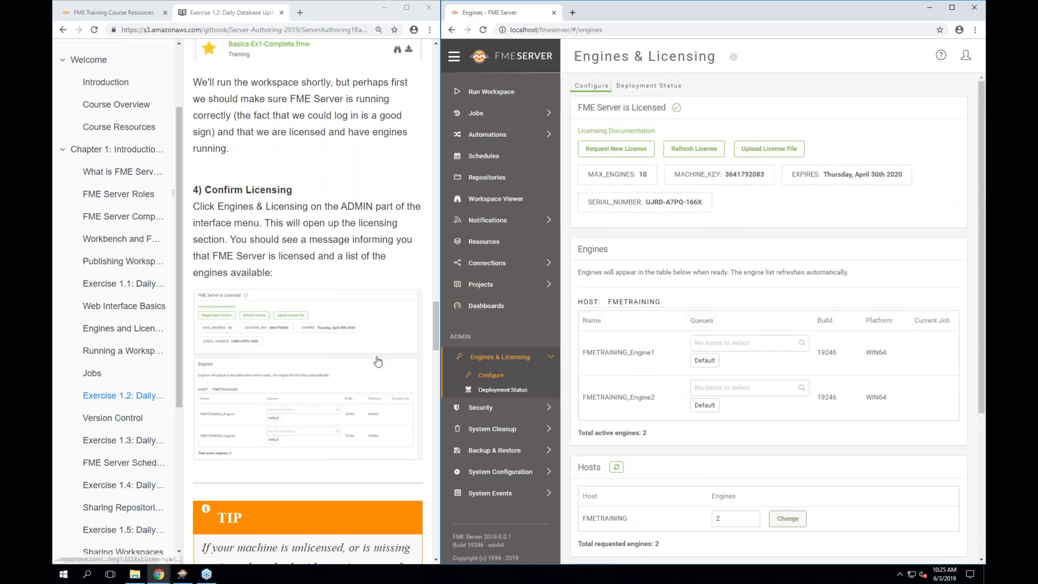
scroll(377, 361, "down", 5)
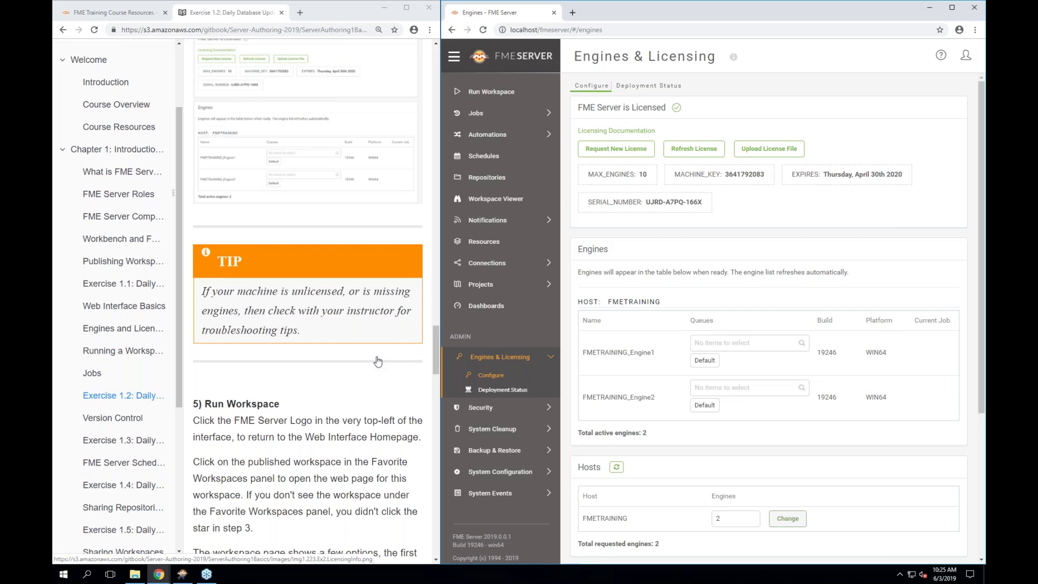
scroll(377, 361, "down", 3)
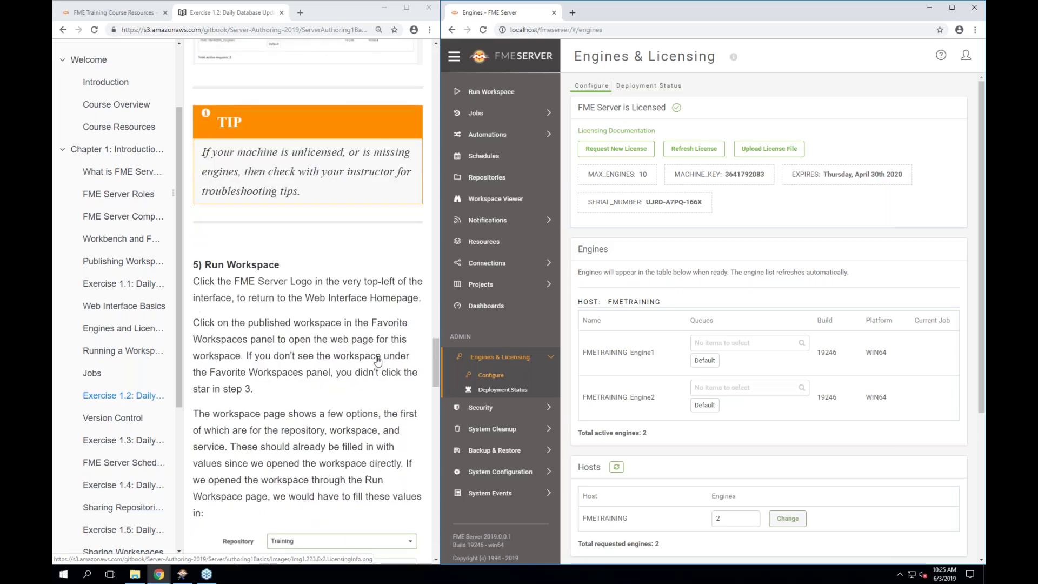
scroll(377, 361, "down", 1)
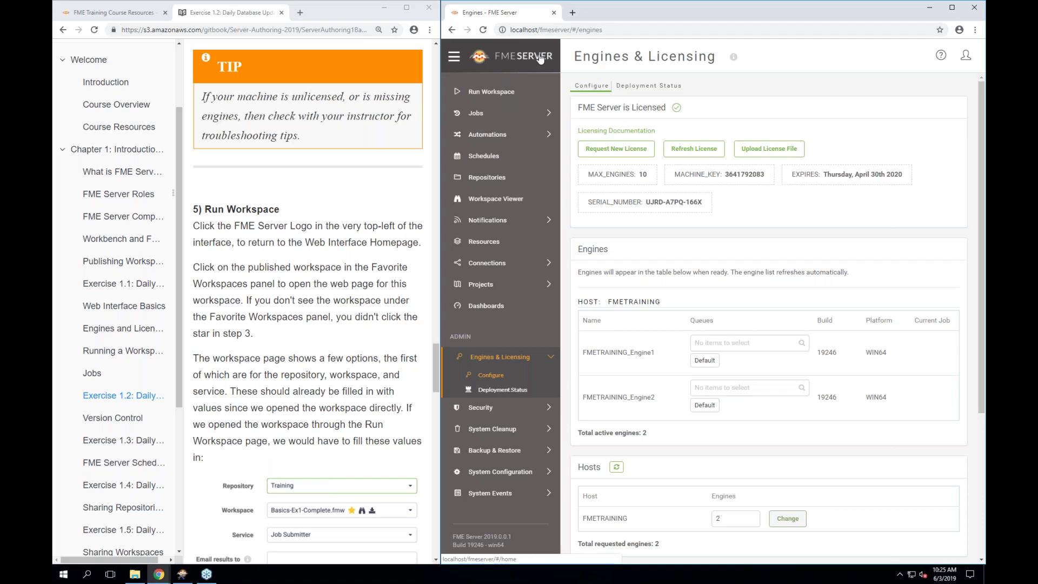
From the FME Server home page, open Run Workspace and pick the Training repository to load Exercise1.fmw
left_click(481, 60)
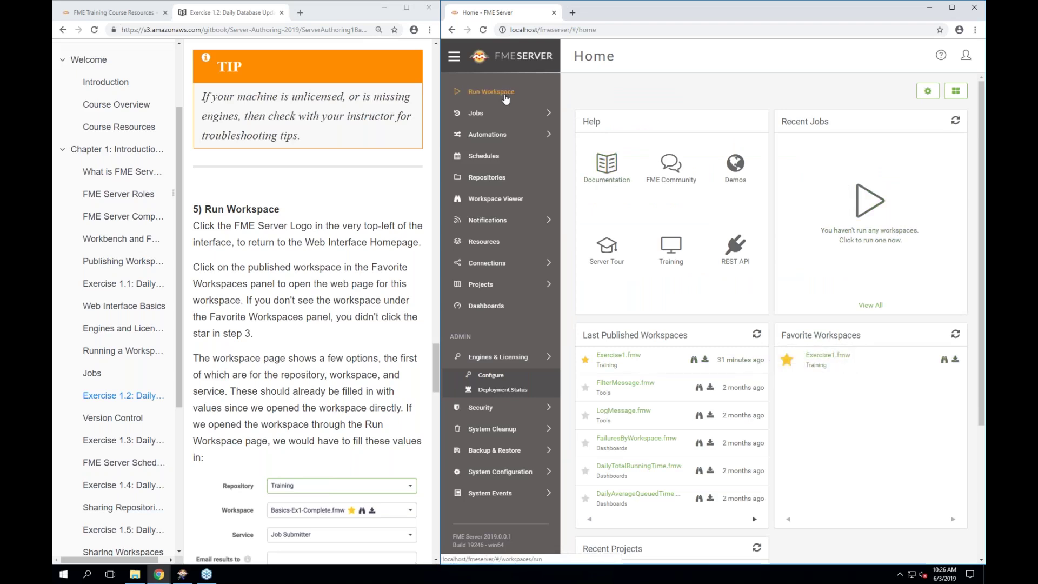
left_click(505, 95)
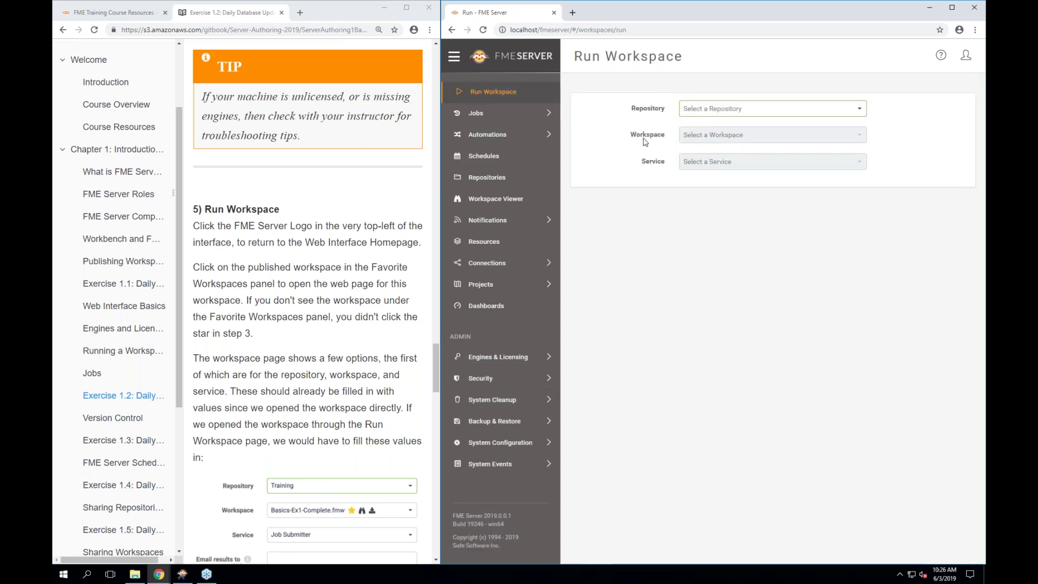
left_click(722, 114)
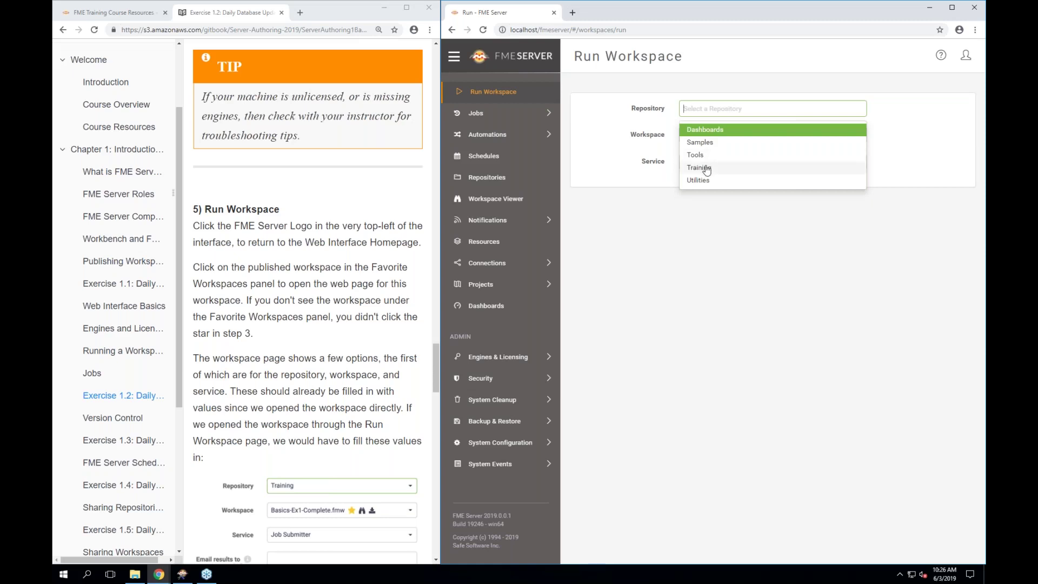
left_click(705, 168)
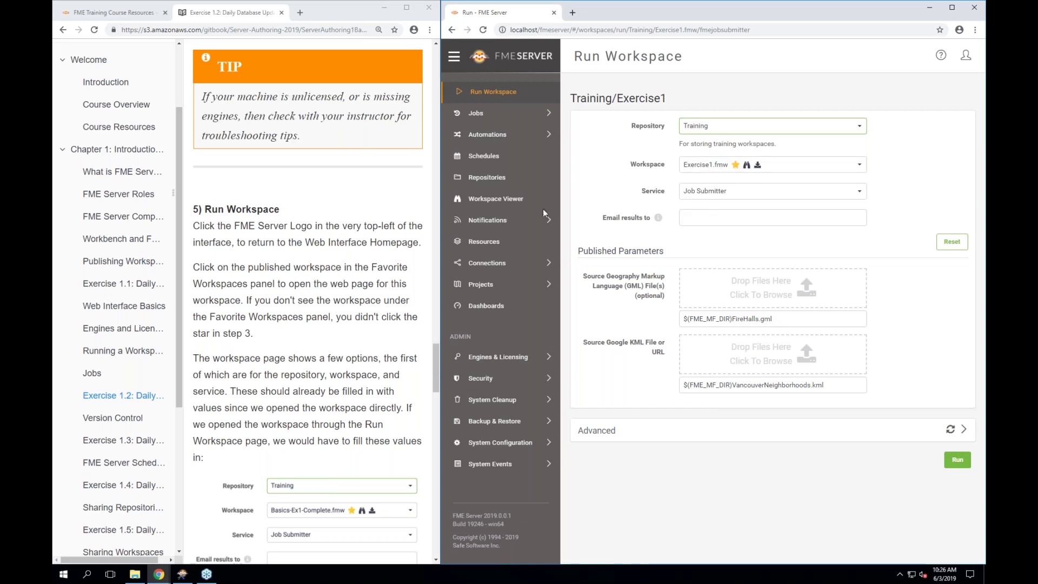
scroll(288, 372, "down", 4)
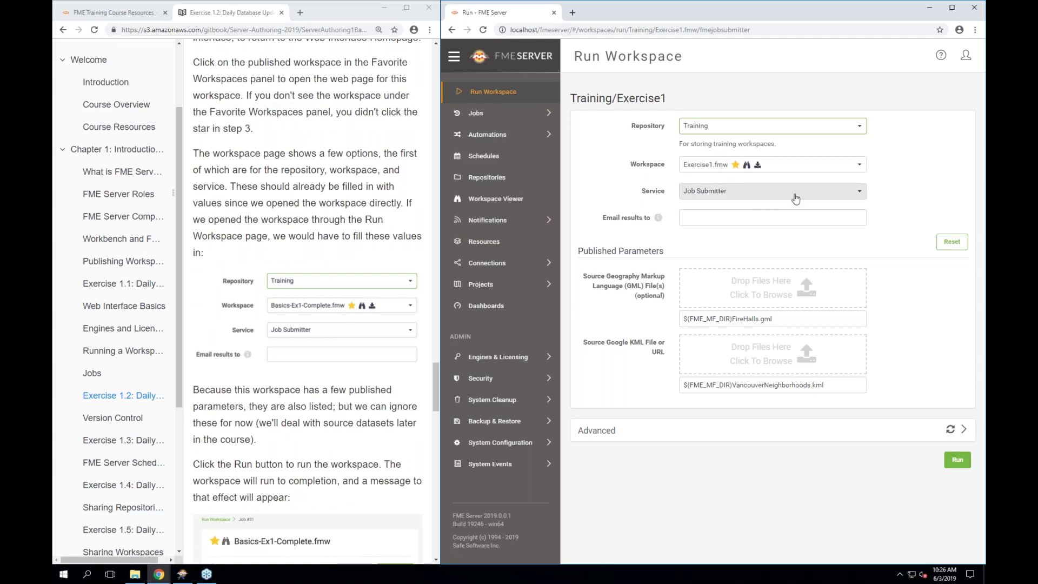
left_click(795, 199)
left_click(892, 205)
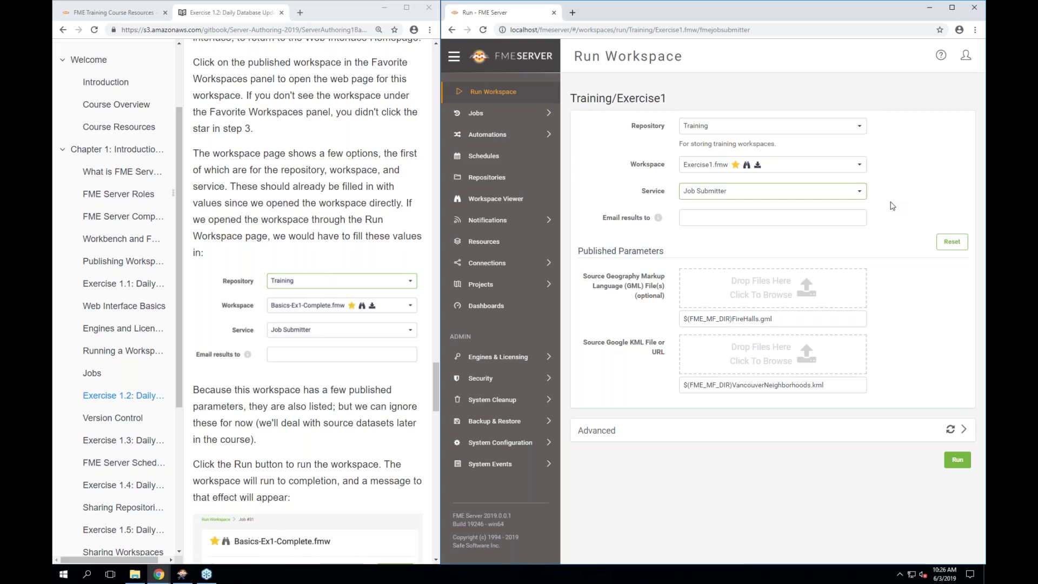
scroll(302, 451, "down", 5)
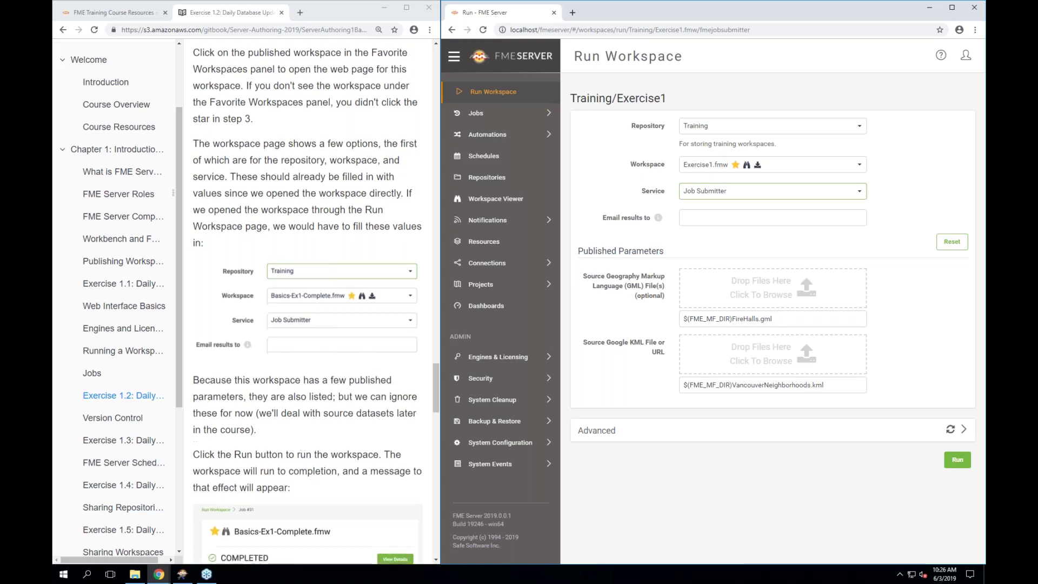
scroll(302, 324, "down", 2)
scroll(303, 324, "up", 3)
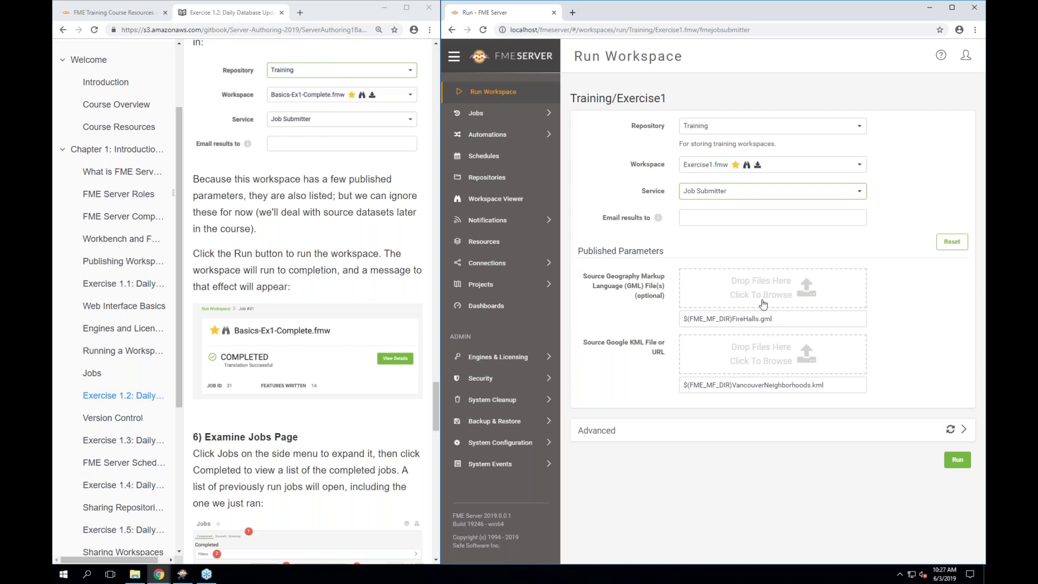
left_click(770, 304)
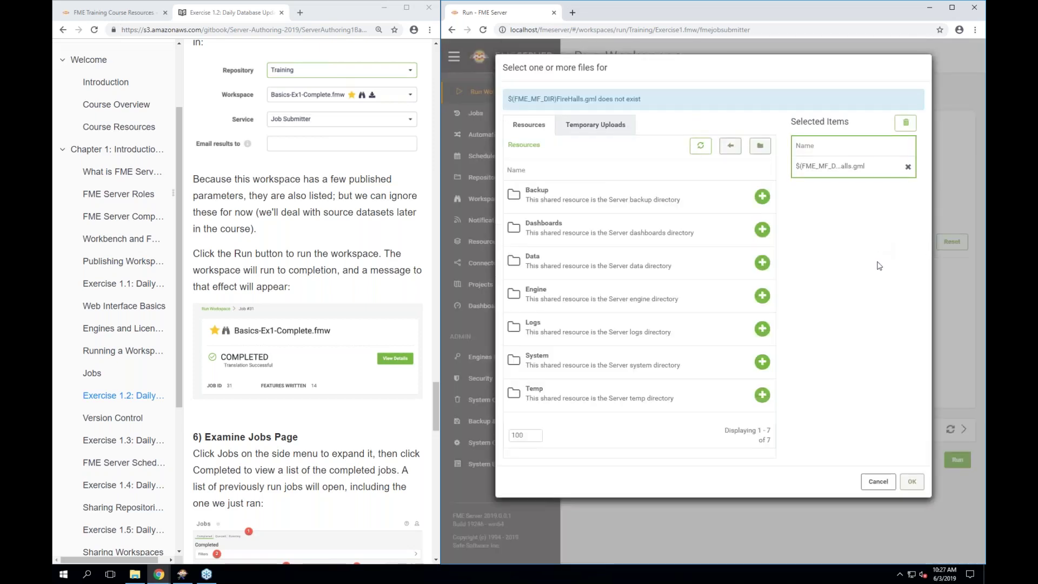
left_click(878, 481)
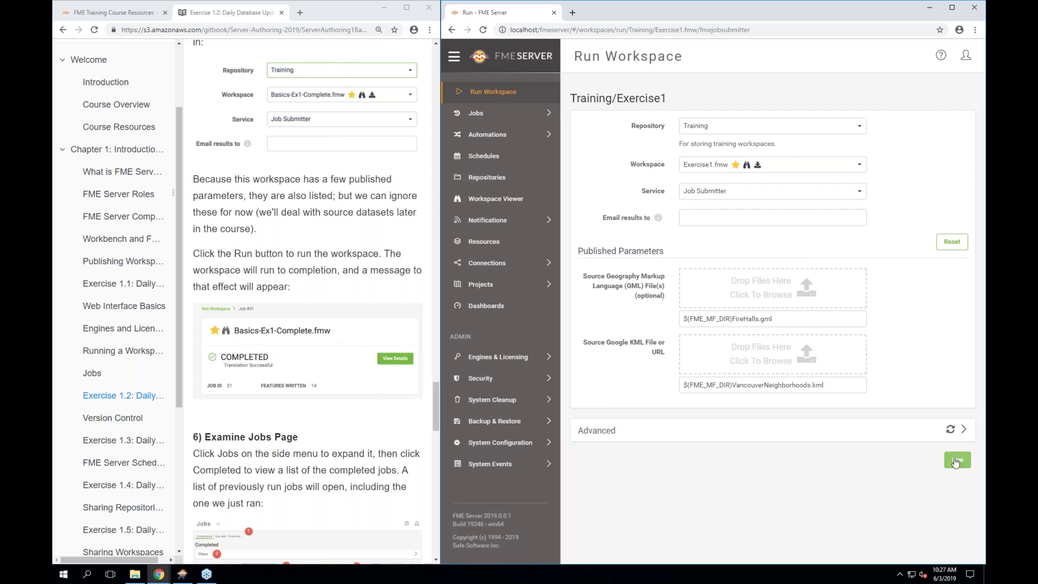
Run Exercise1.fmw as Job 1, then expand the Engines & Licensing admin section once it completes
left_click(955, 461)
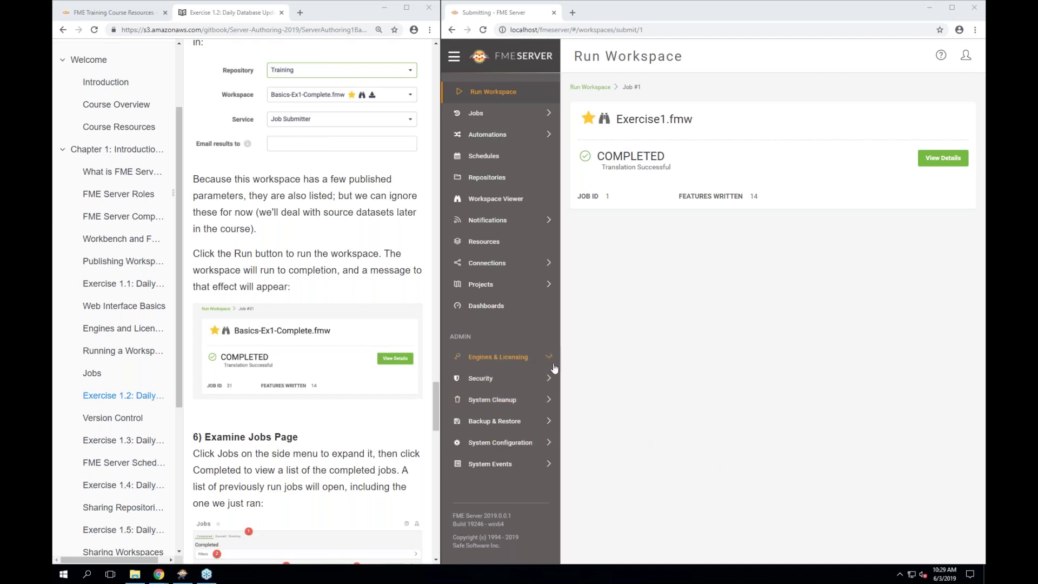
left_click(662, 377)
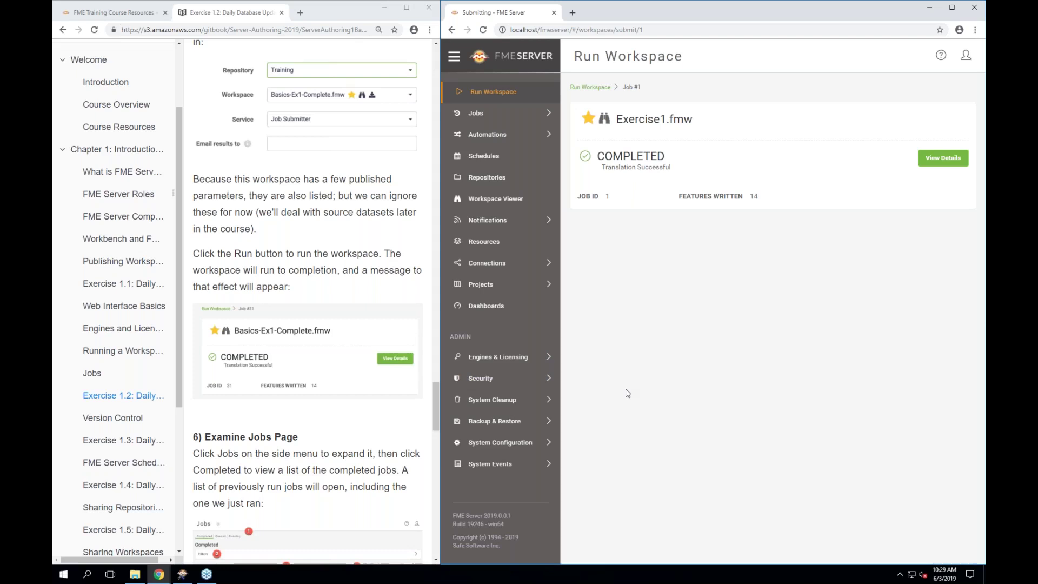
left_click(518, 358)
Open the engine Configure page in a new browser tab, look at it, then close that tab
right_click(501, 376)
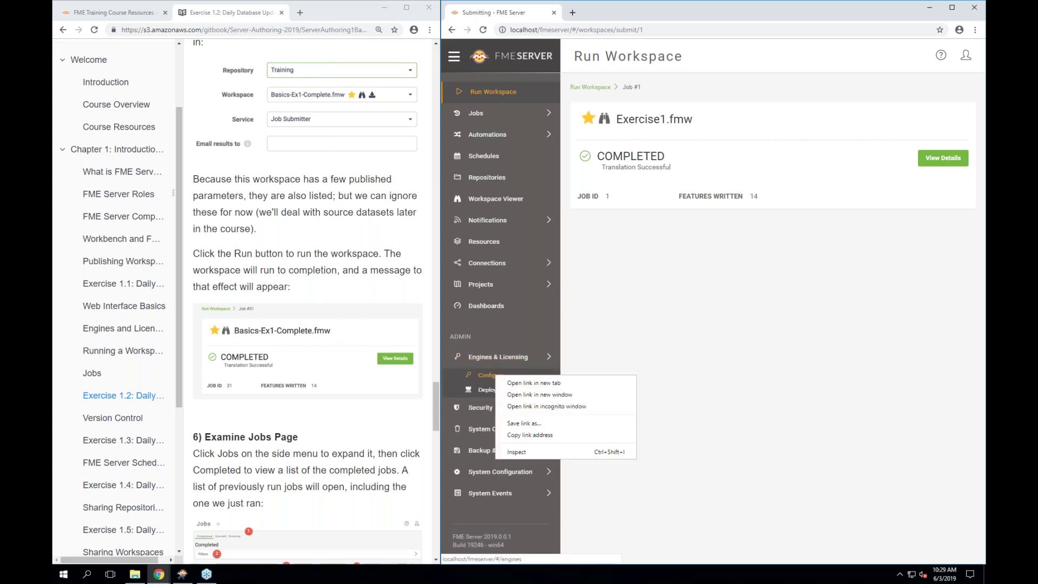
left_click(504, 382)
left_click(602, 16)
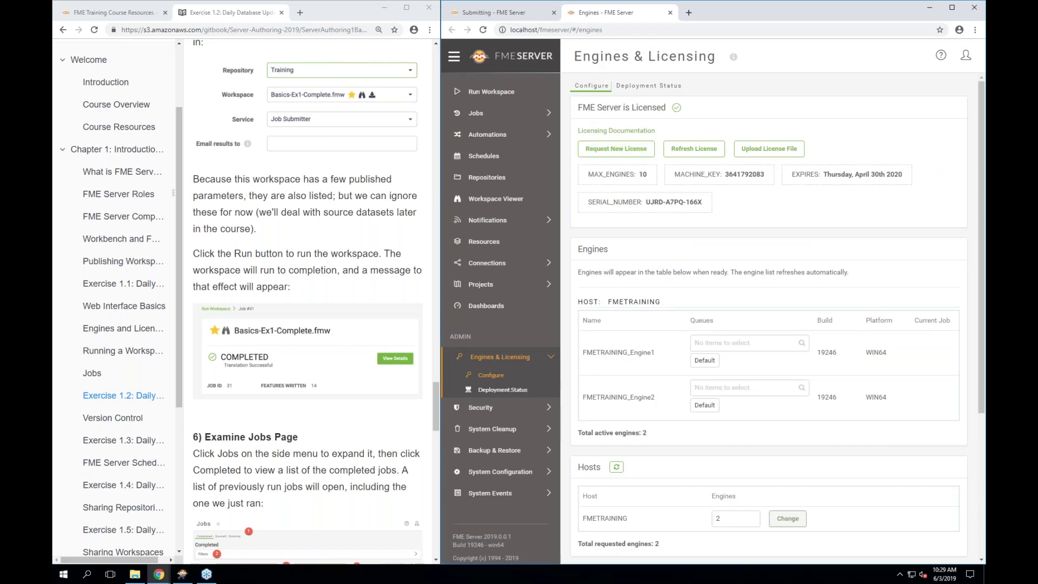
left_click(670, 12)
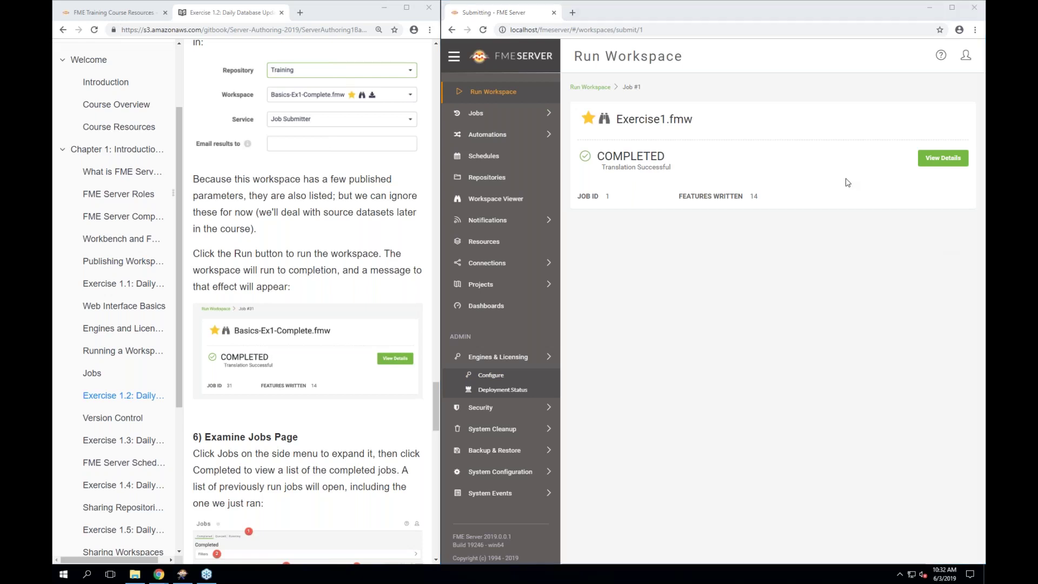
Open the details page of the completed Exercise1.fmw job
scroll(399, 434, "down", 1)
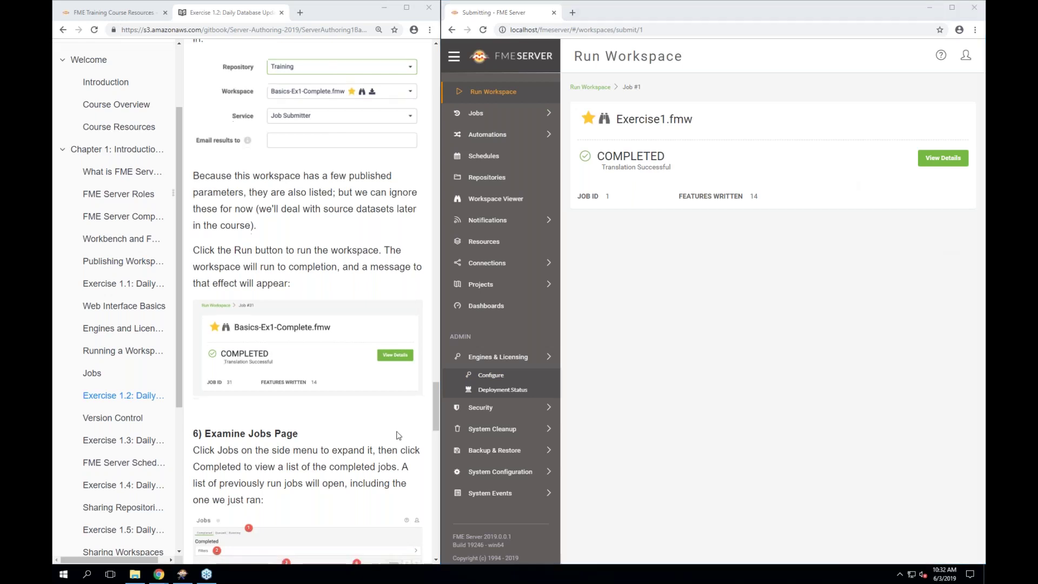
scroll(399, 435, "down", 1)
left_click(776, 318)
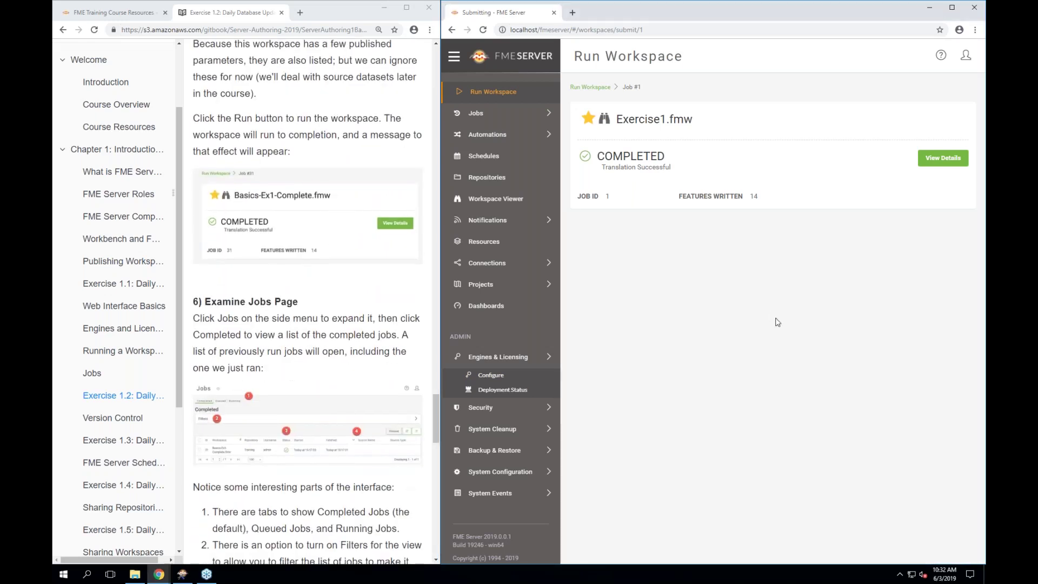
left_click(925, 159)
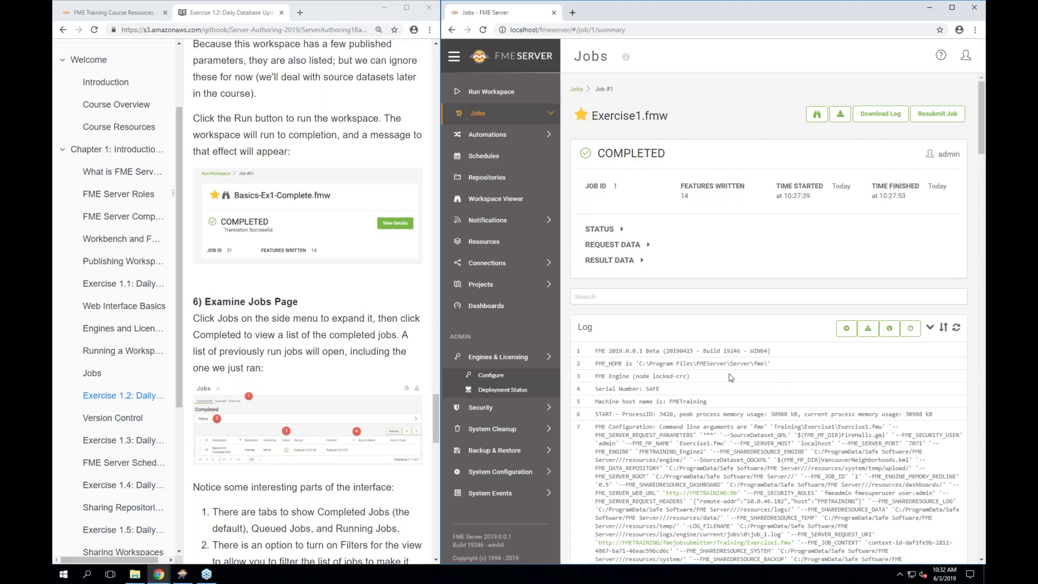
Scroll through the Job 1 translation log and filter it to errors only, showing none
scroll(728, 376, "down", 15)
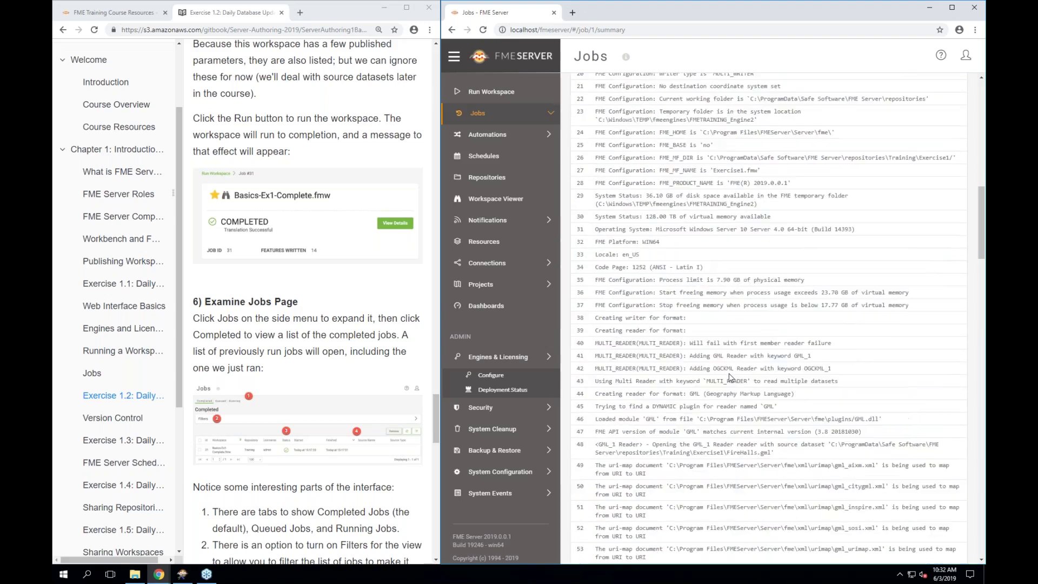
scroll(729, 376, "down", 8)
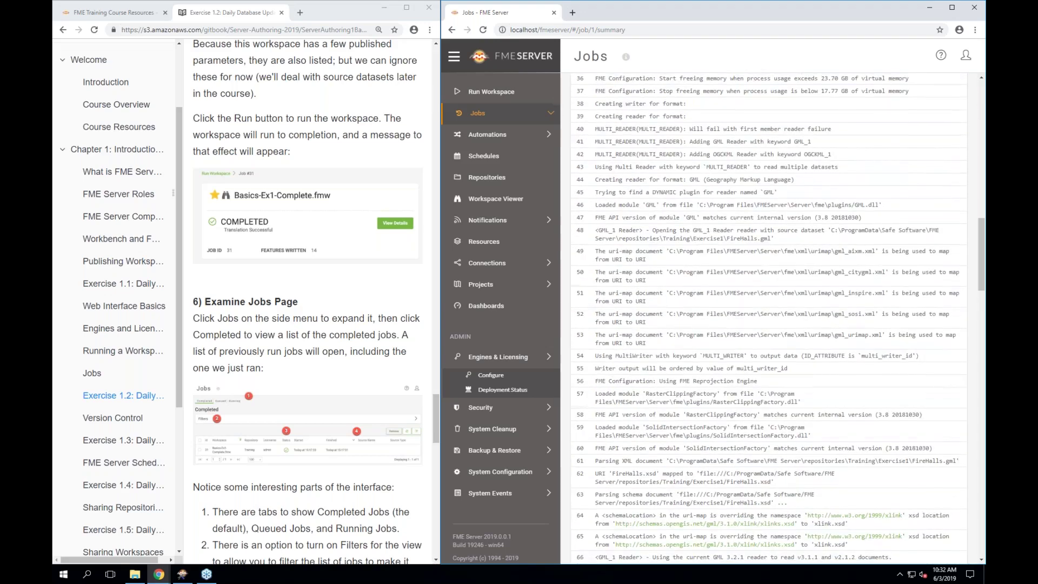
scroll(729, 377, "down", 8)
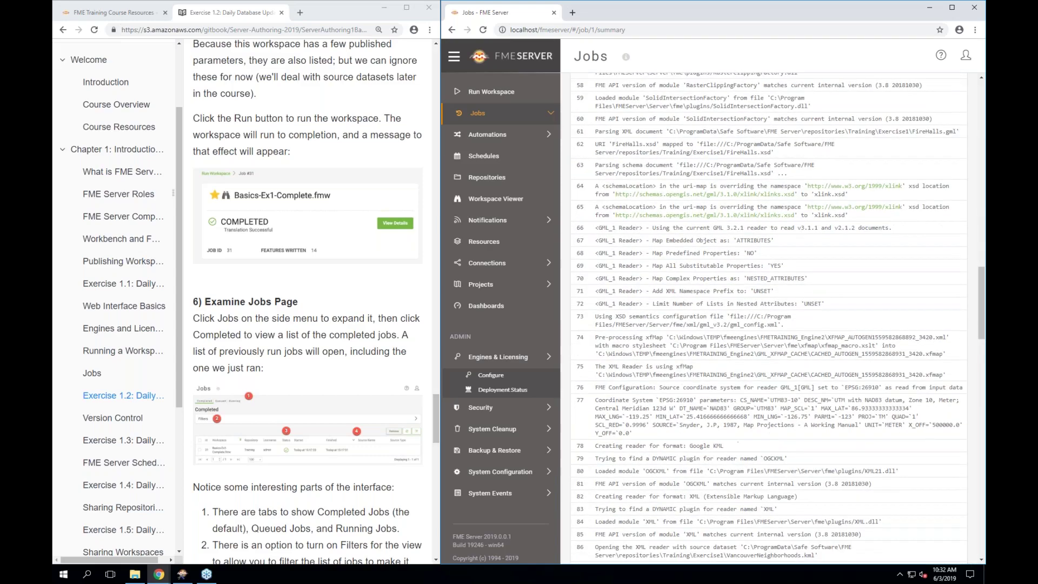
scroll(729, 376, "up", 20)
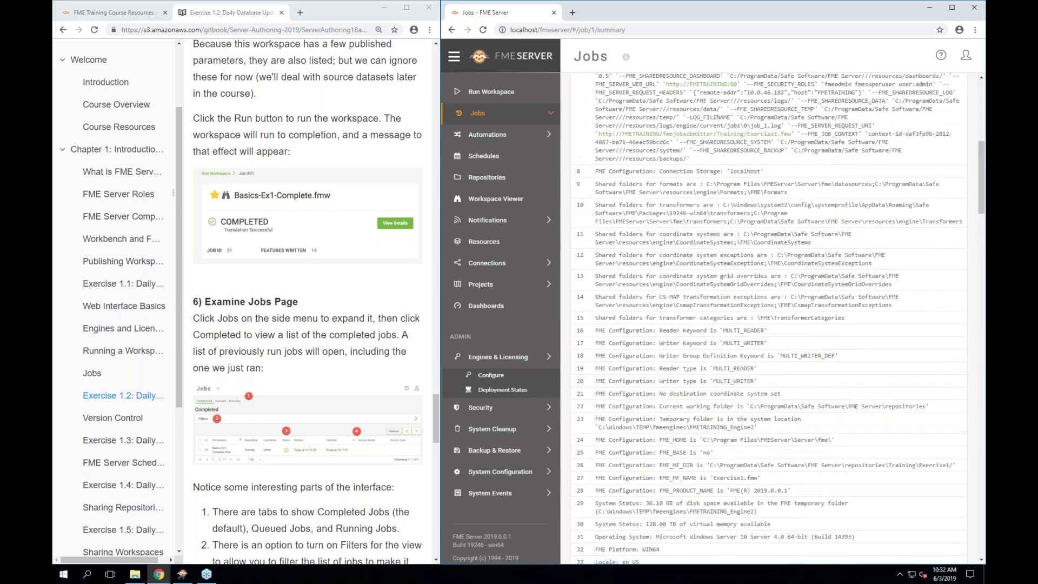
left_click(846, 130)
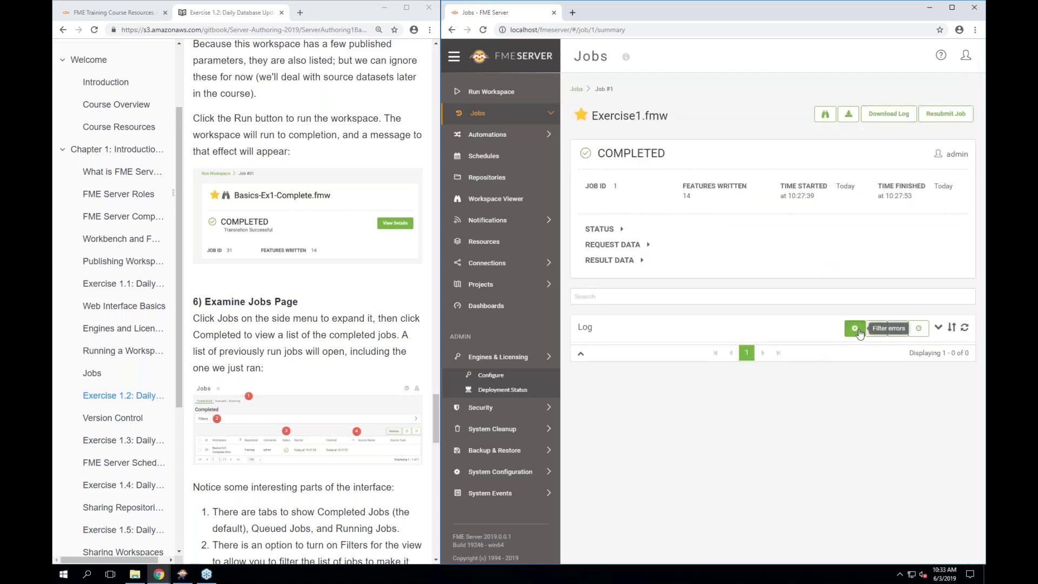
Remove the error filter, check the two warnings with the warning filter, then clear it
left_click(871, 332)
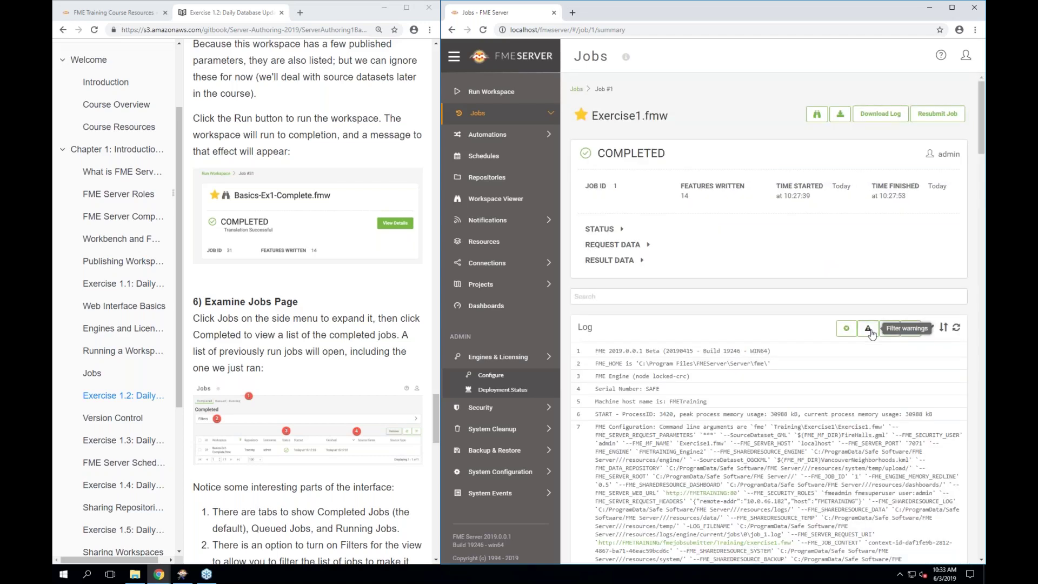
left_click(869, 331)
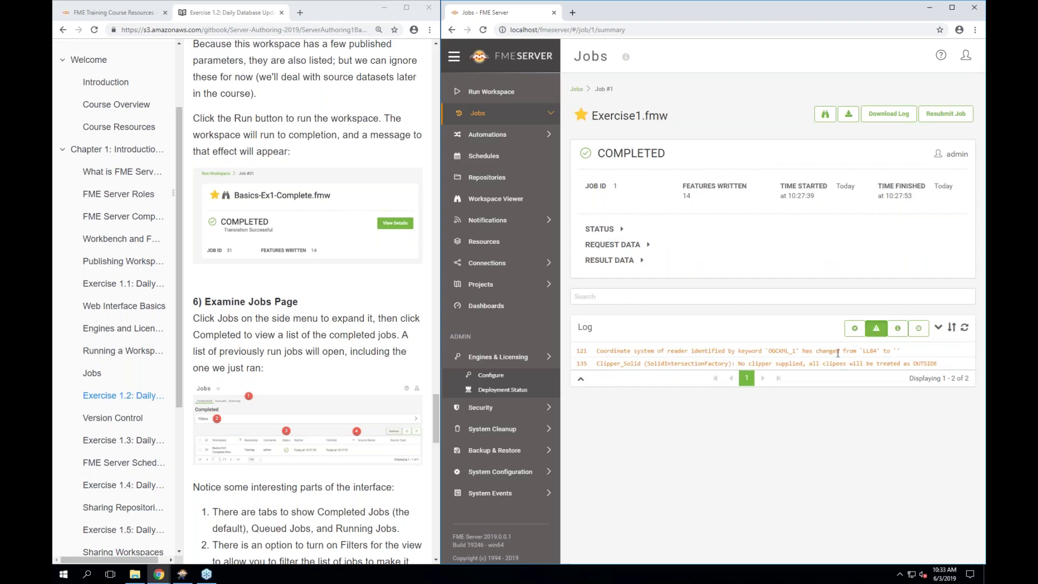
left_click(876, 331)
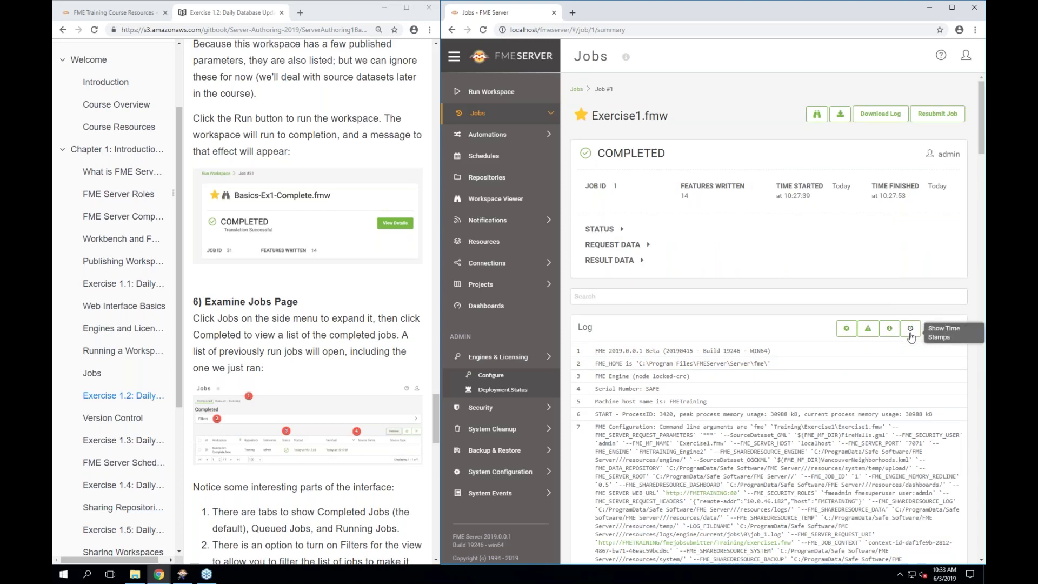
Toggle timestamps and reversed log order on and off, restoring the normal log view
left_click(910, 330)
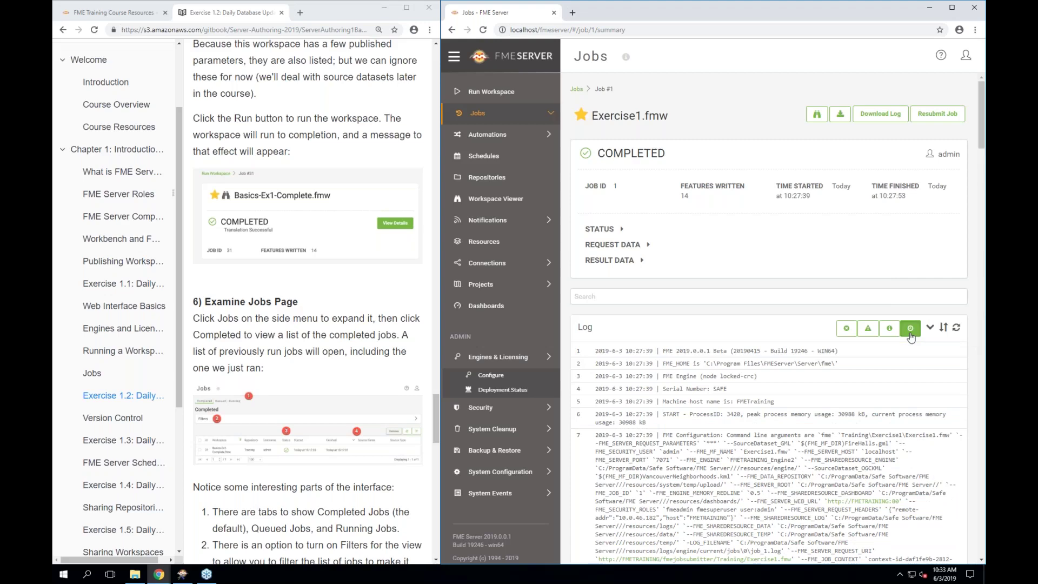
left_click(911, 338)
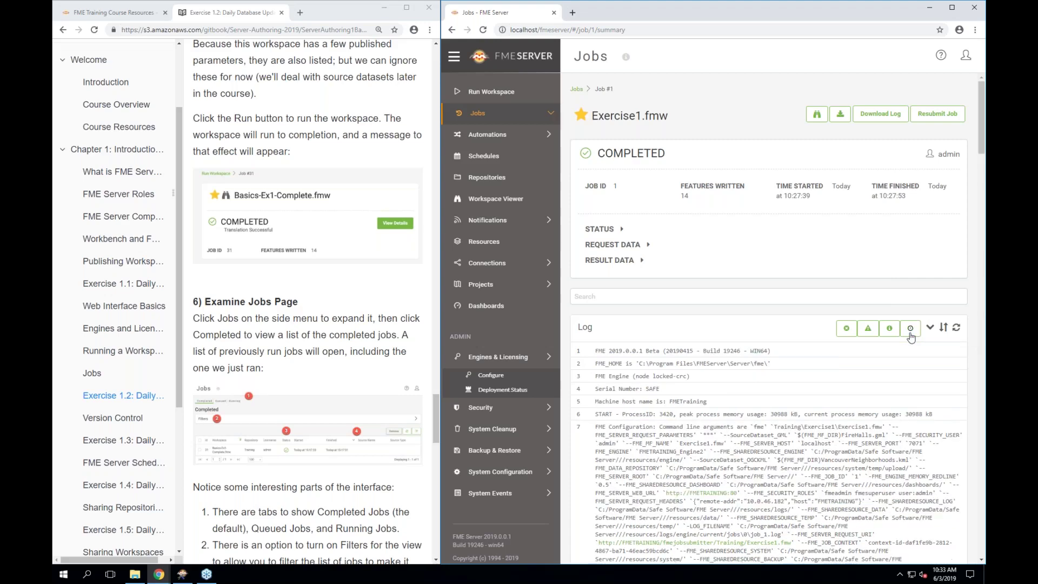
left_click(943, 329)
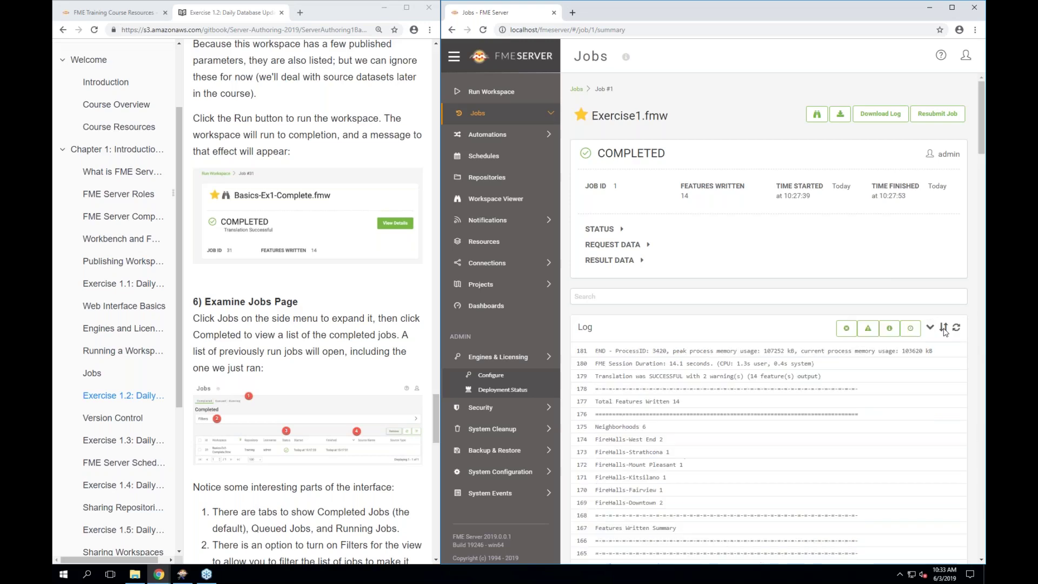
scroll(944, 332, "down", 1)
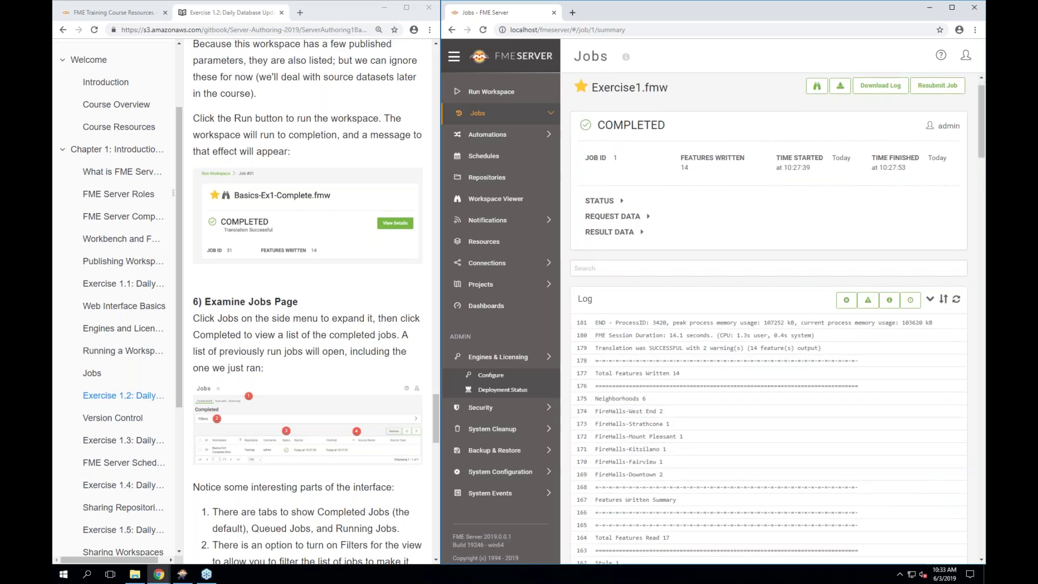
left_click(941, 301)
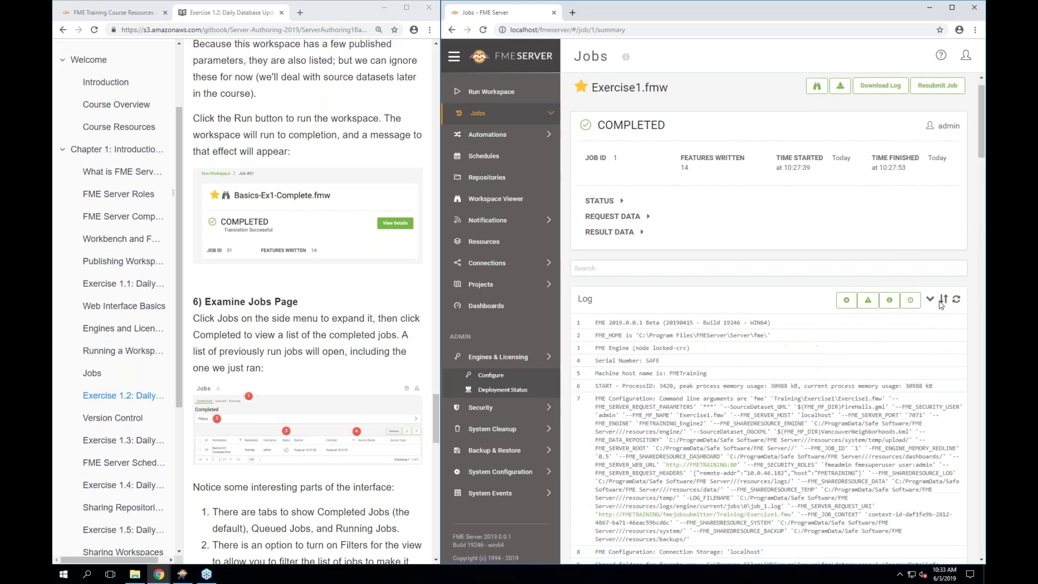
scroll(784, 302, "up", 1)
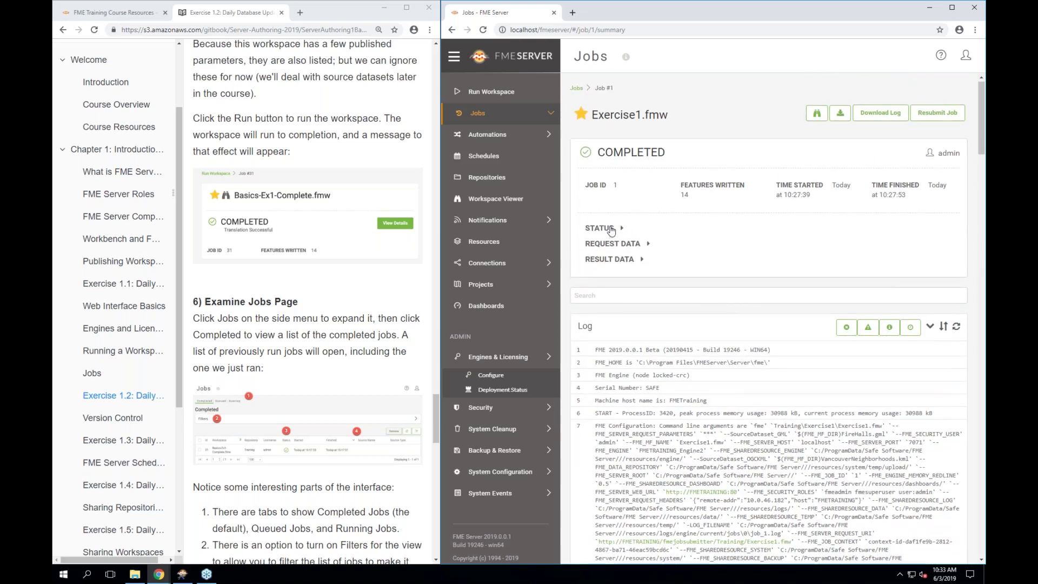
left_click(610, 229)
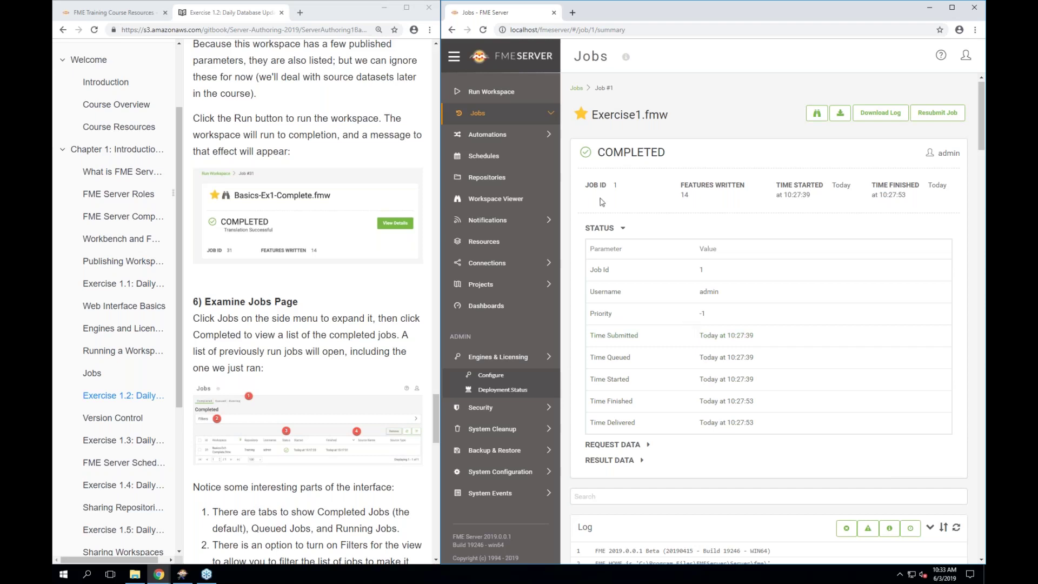
left_click(600, 229)
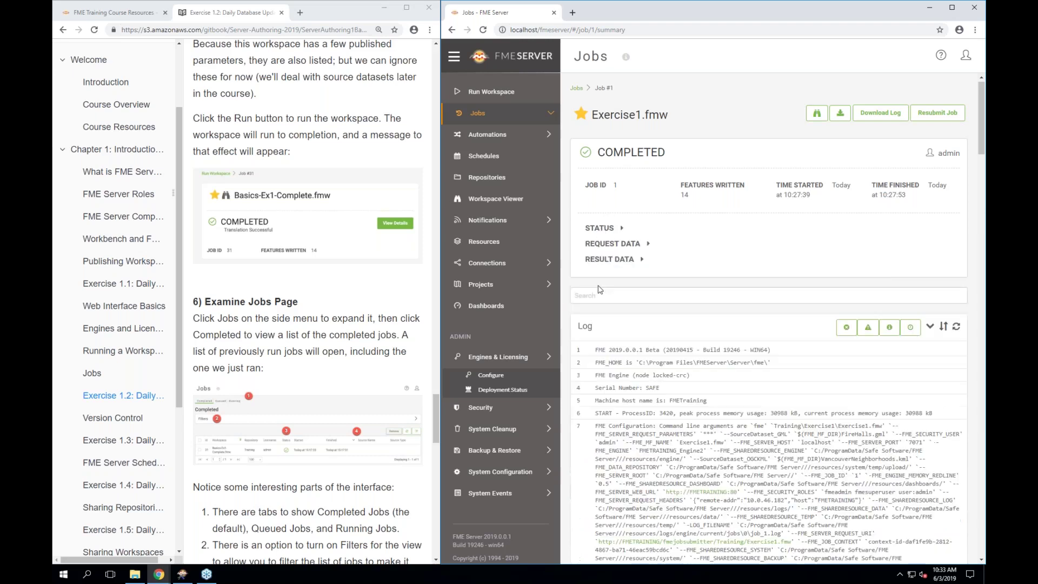
left_click(608, 245)
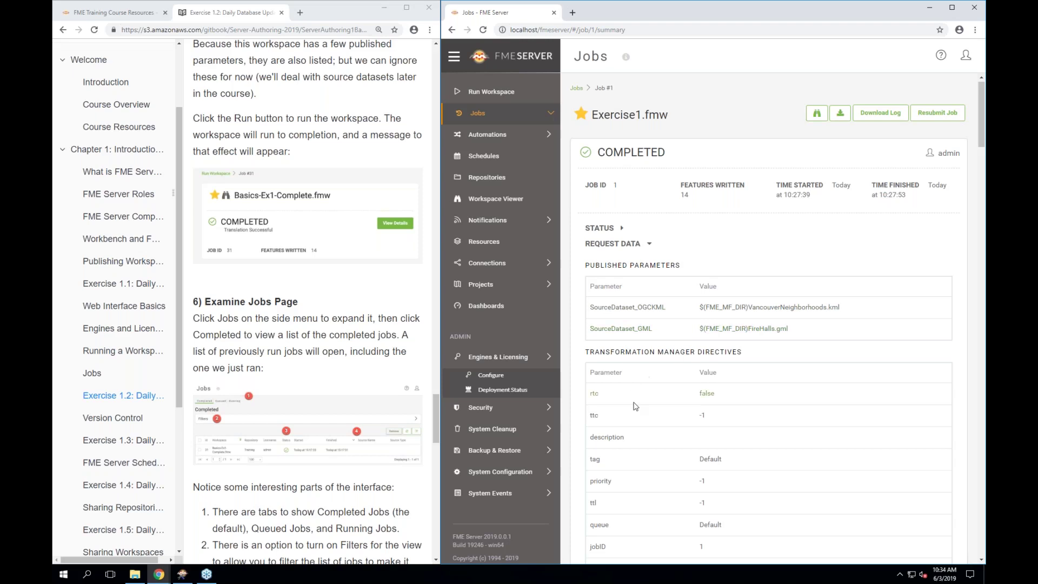
scroll(635, 405, "down", 2)
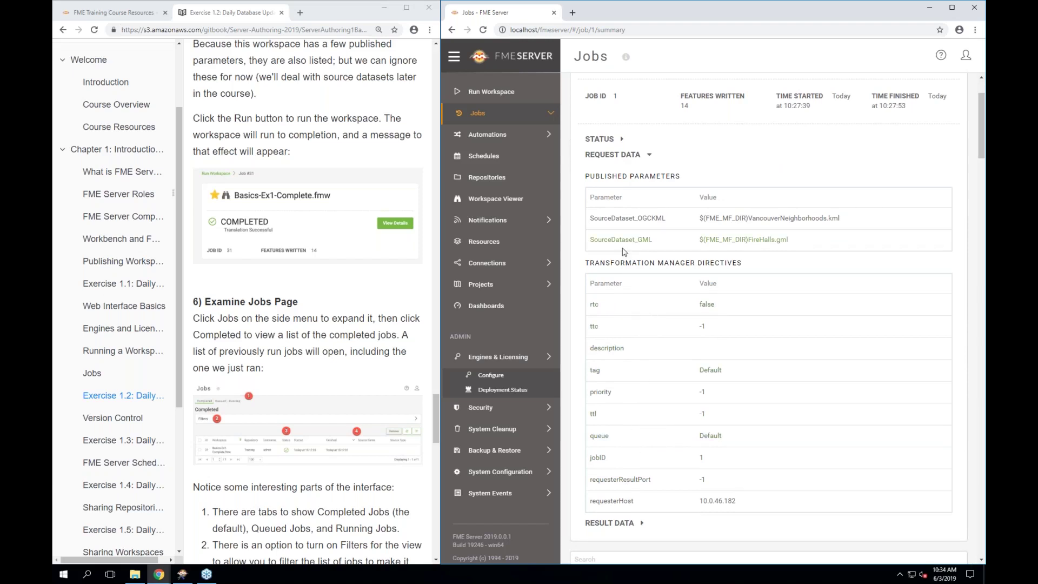
left_click(612, 155)
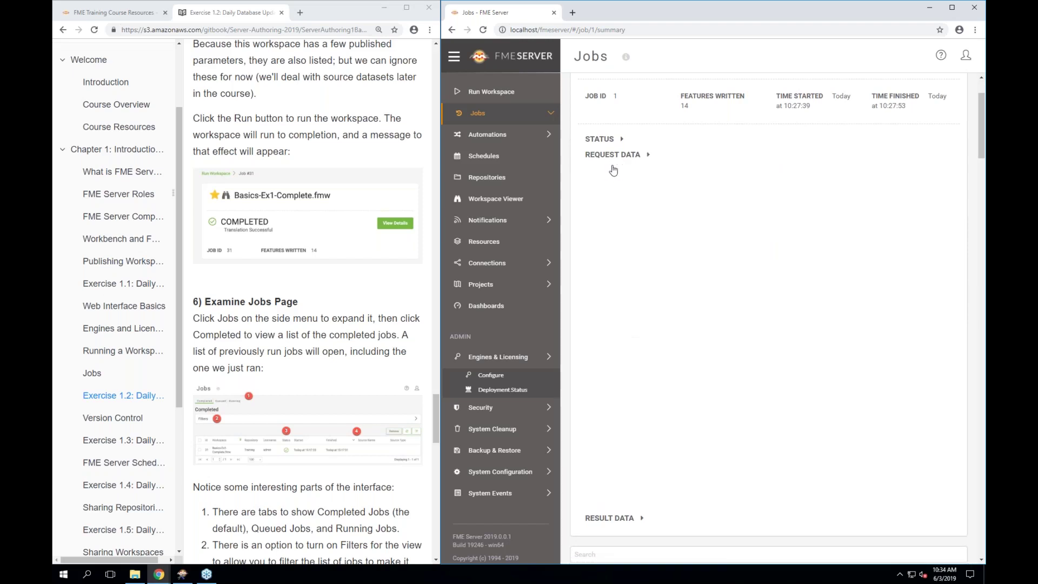
left_click(605, 172)
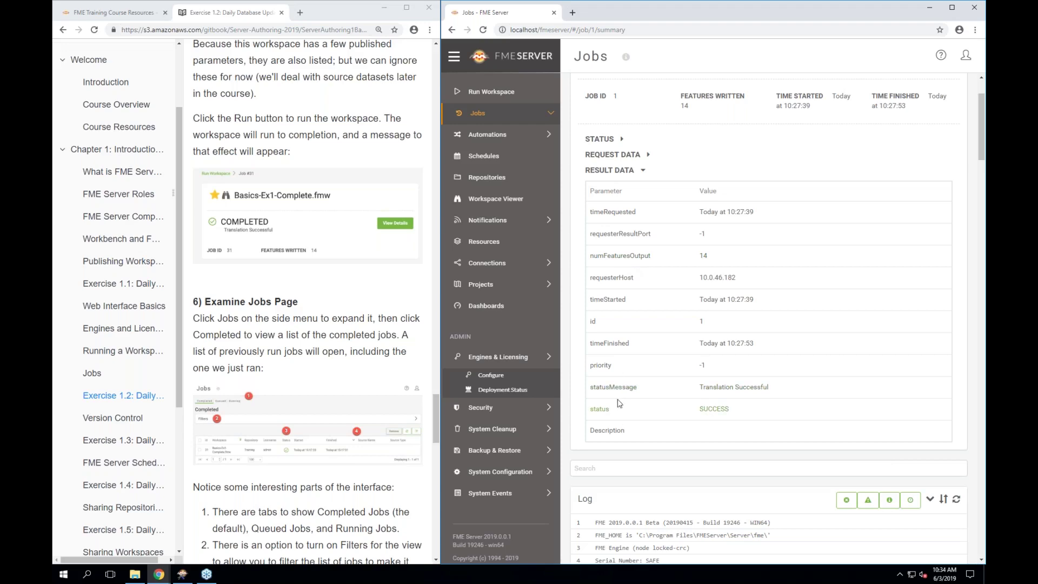
left_click(630, 177)
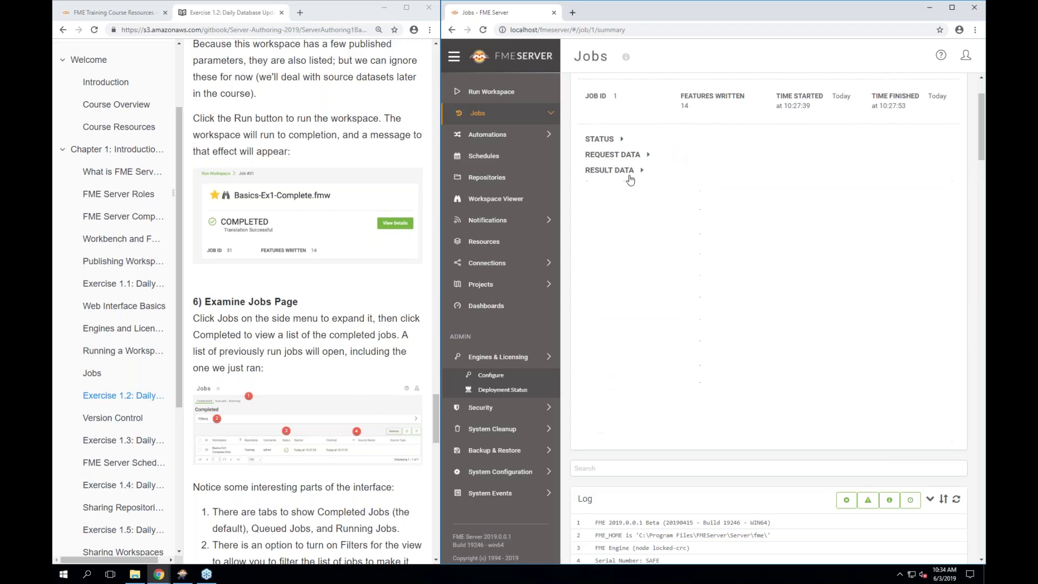
scroll(630, 180, "up", 2)
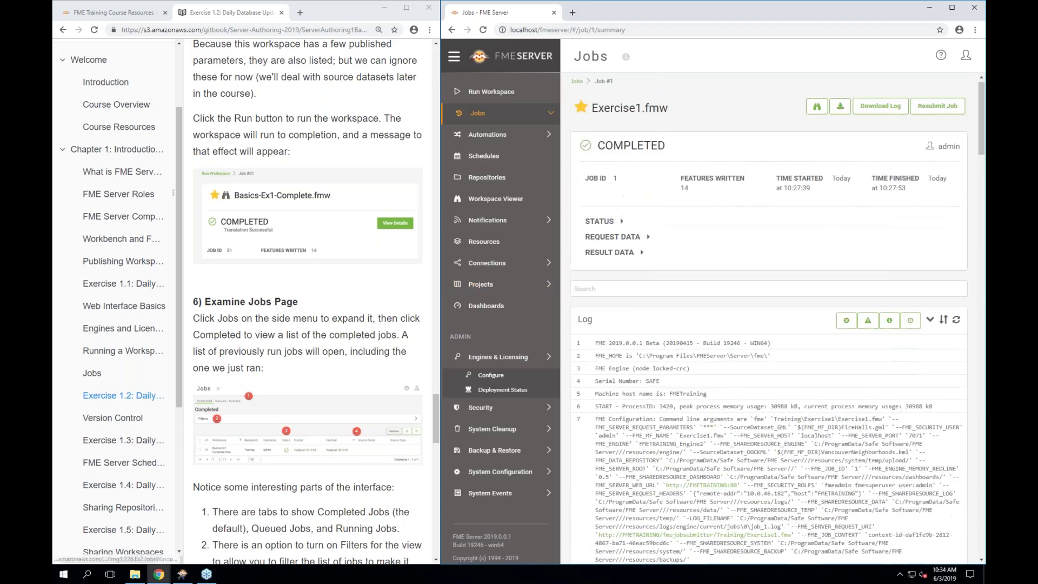
scroll(308, 336, "down", 2)
scroll(308, 335, "down", 8)
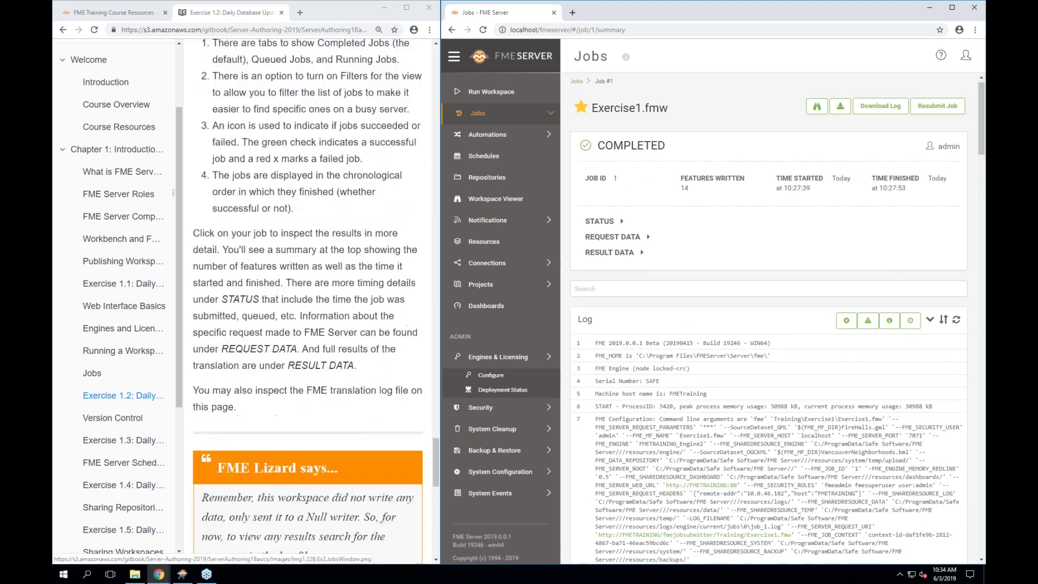
scroll(308, 336, "down", 4)
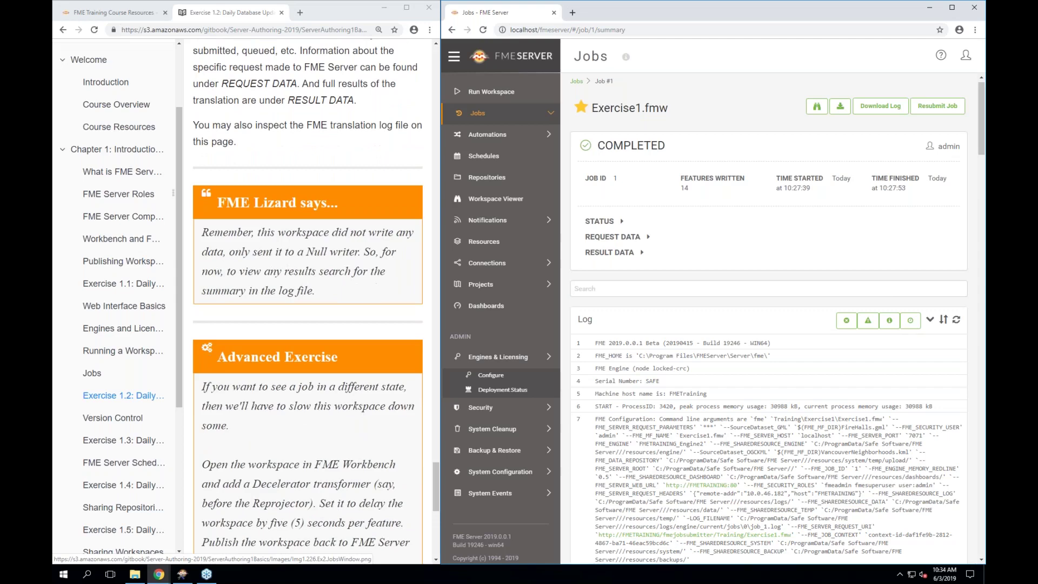
scroll(308, 335, "down", 2)
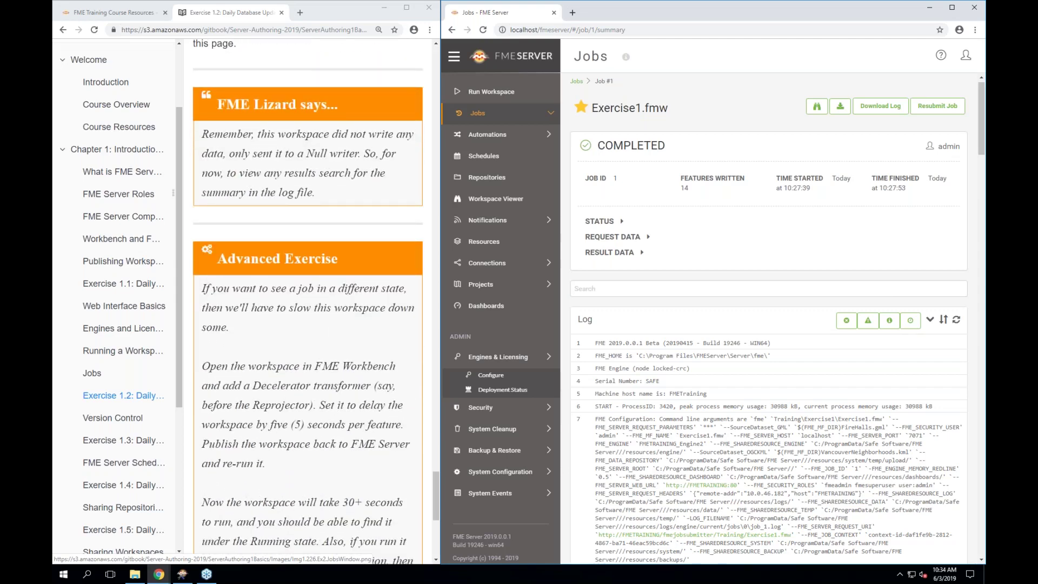
scroll(296, 410, "down", 7)
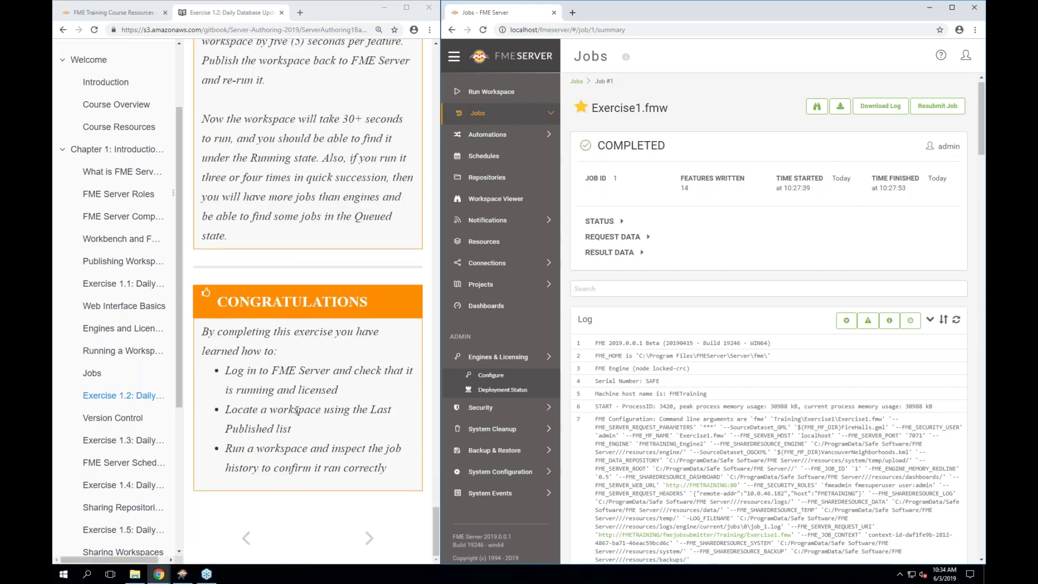
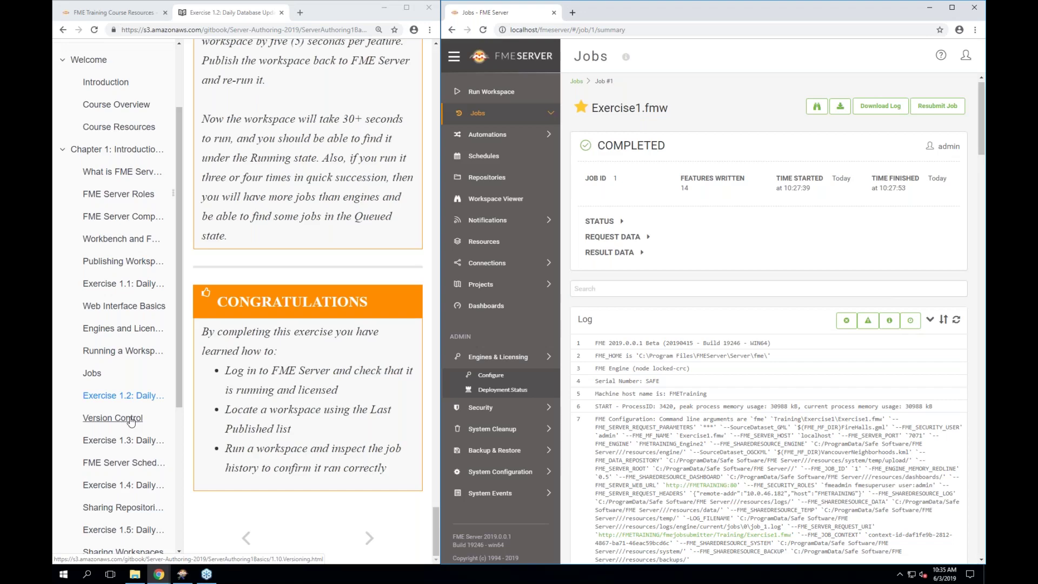
Open the Version Control lesson in GitBook and widen the course window beside FME Server
left_click(130, 419)
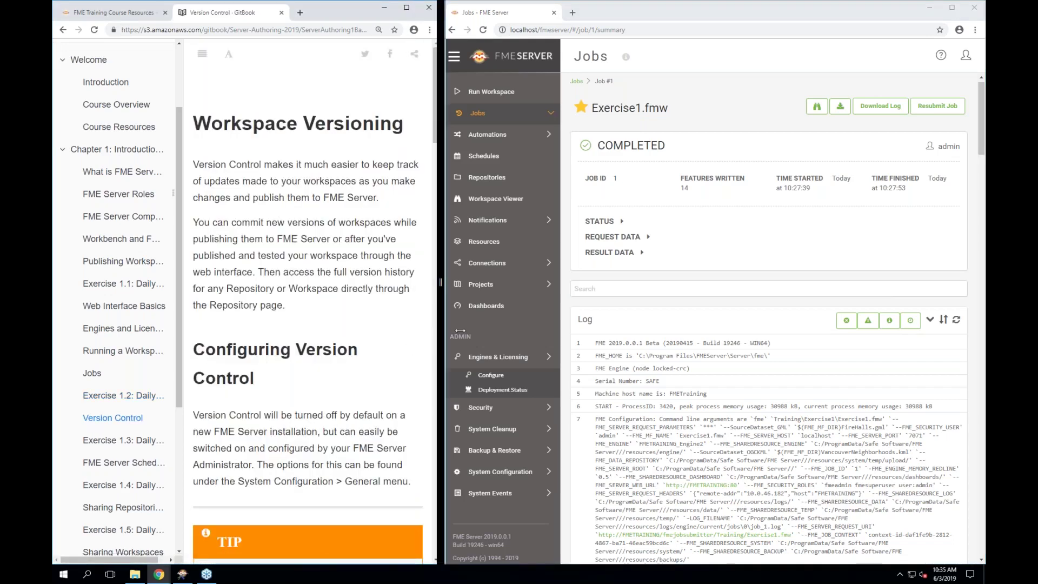
left_click_drag(440, 348, 529, 347)
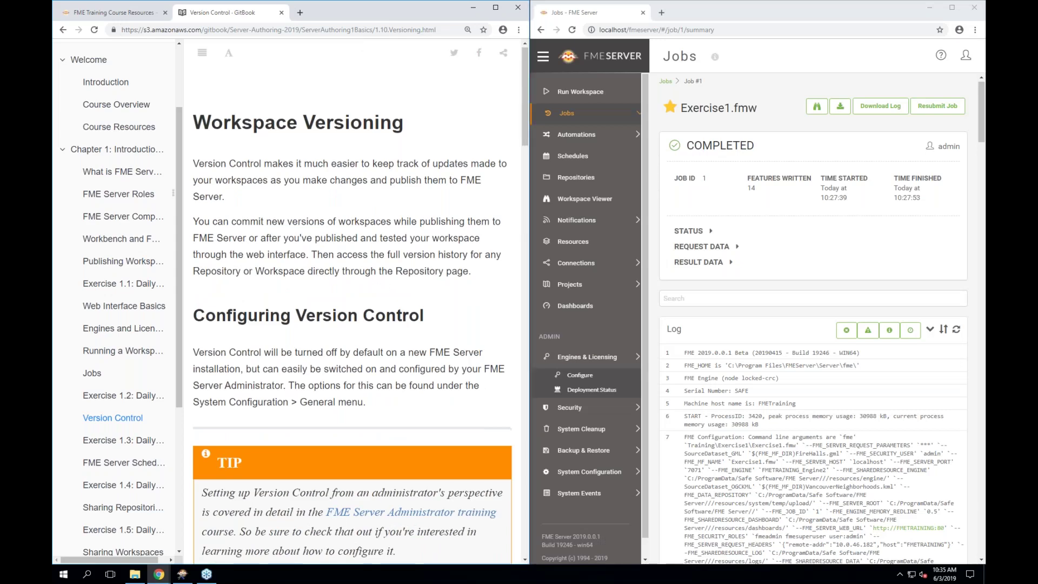
scroll(354, 302, "down", 2)
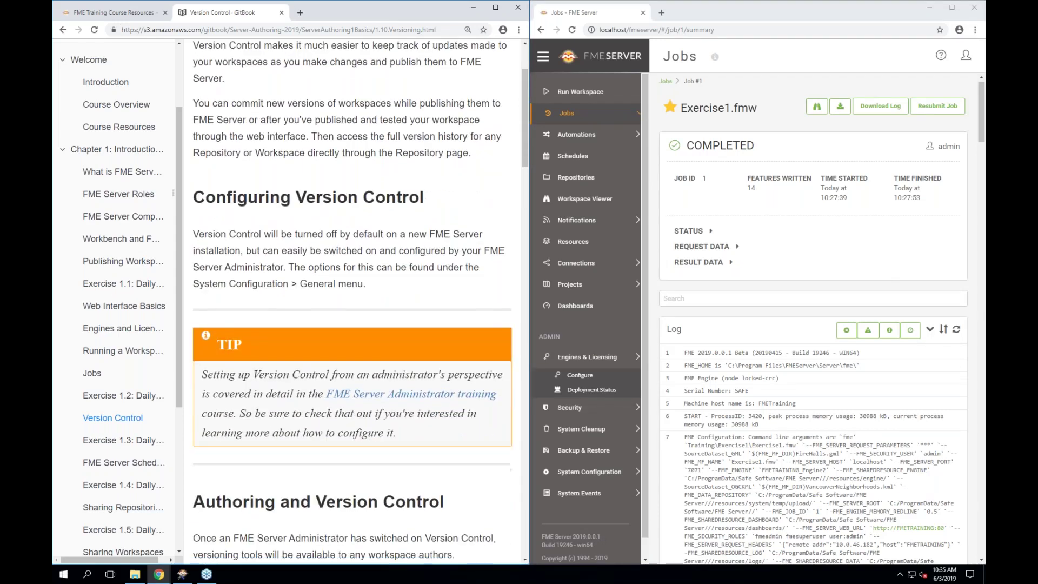
right_click(372, 266)
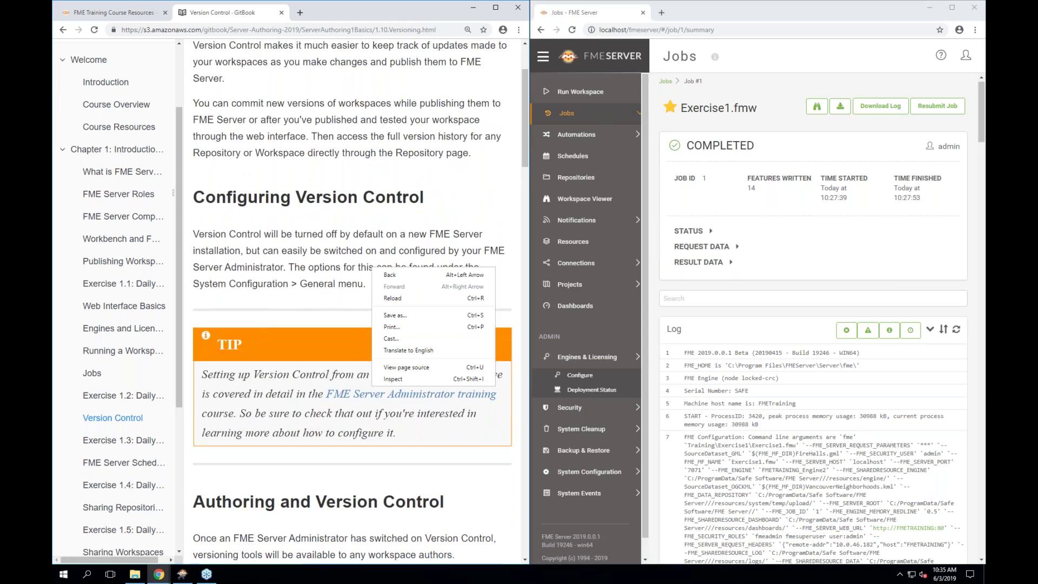
left_click(319, 246)
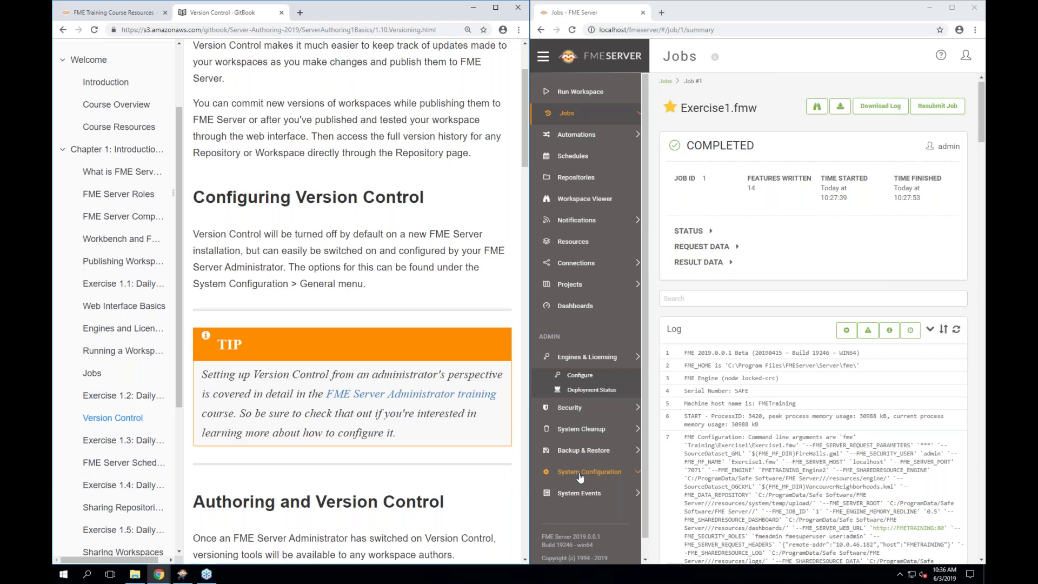
Go to System Configuration > General in FME Server and expand the Version Control row
left_click(580, 475)
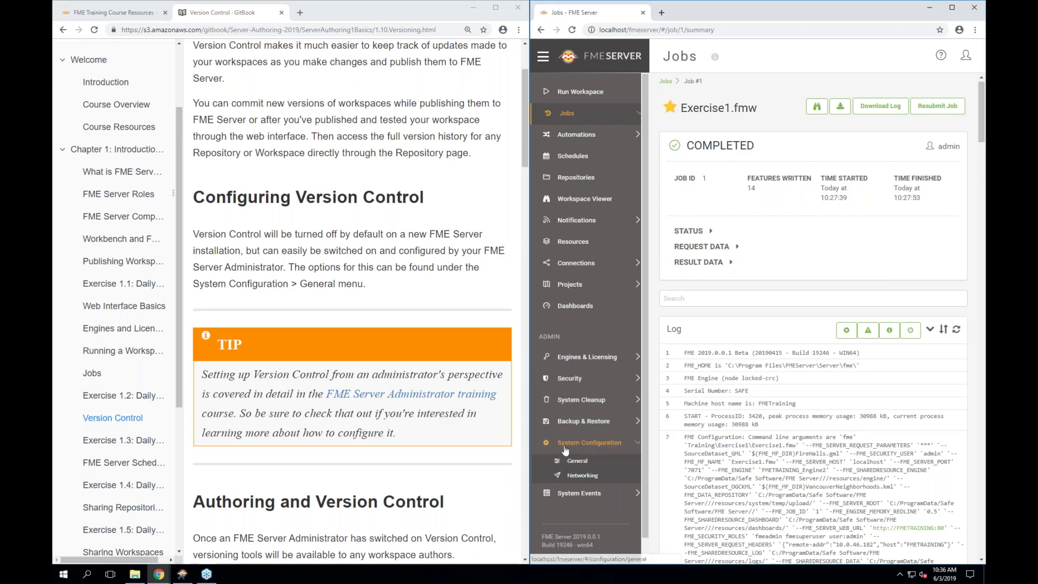
left_click(577, 462)
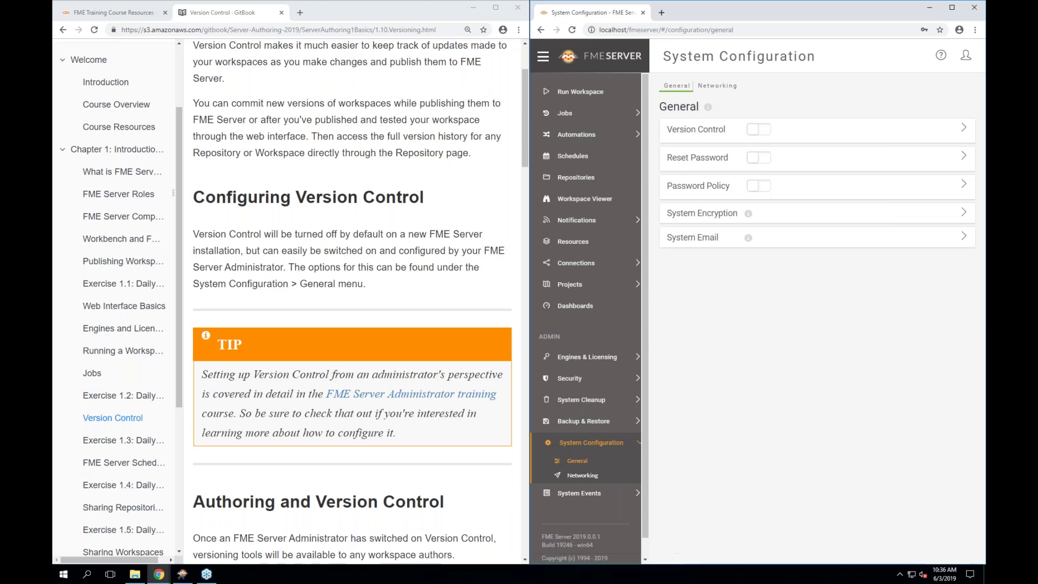
left_click(964, 134)
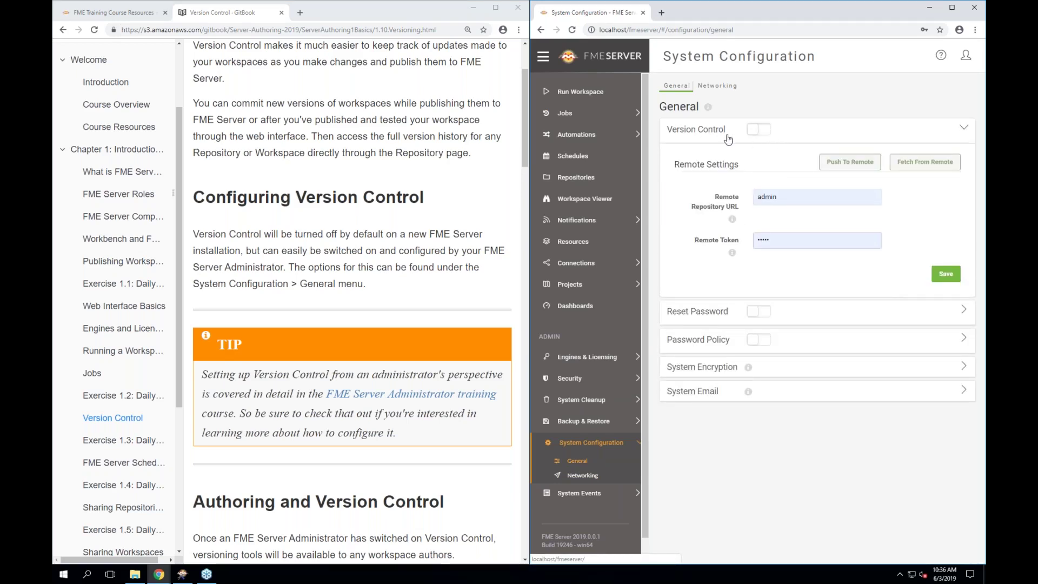
mouse_move(731, 220)
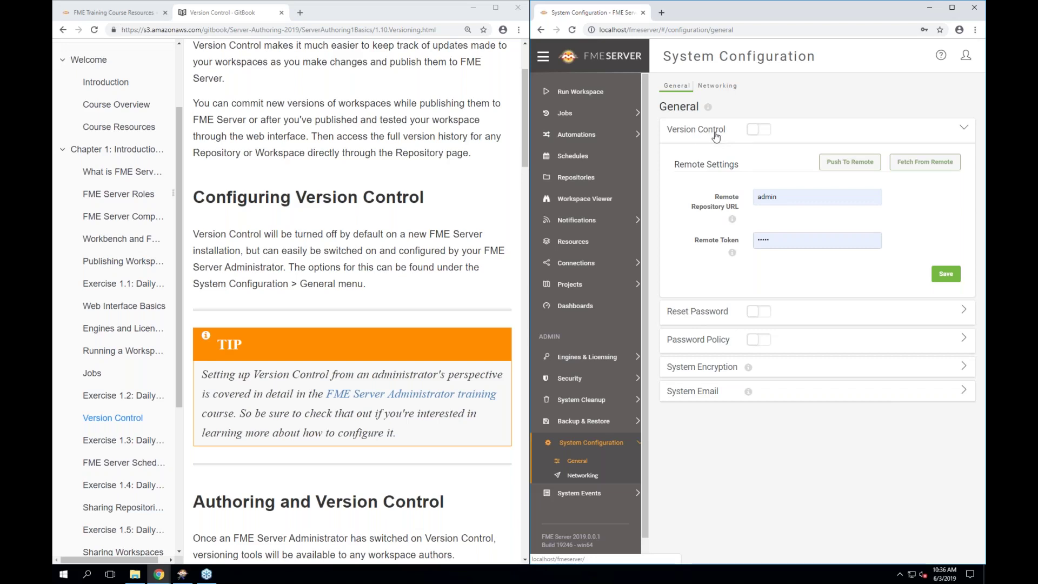
scroll(351, 303, "down", 3)
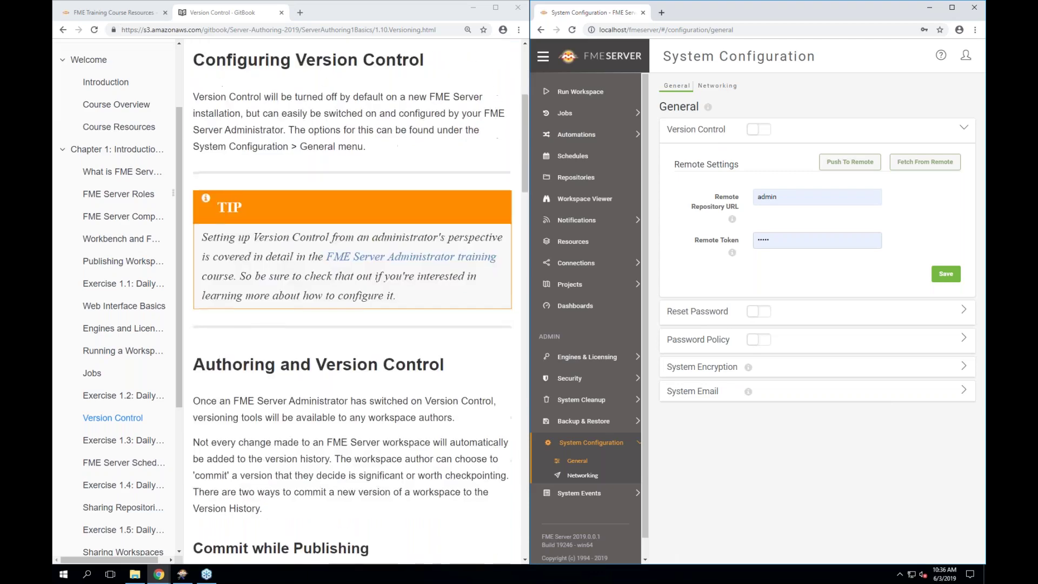
Scroll the lesson down to Commit while Publishing and its Version Options screenshot
scroll(351, 303, "down", 3)
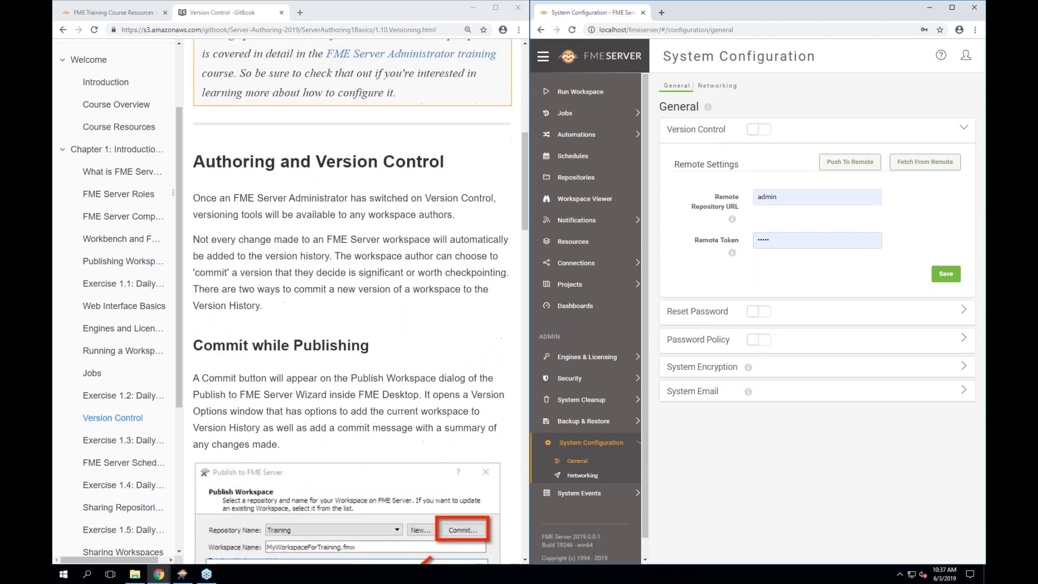
scroll(351, 302, "down", 1)
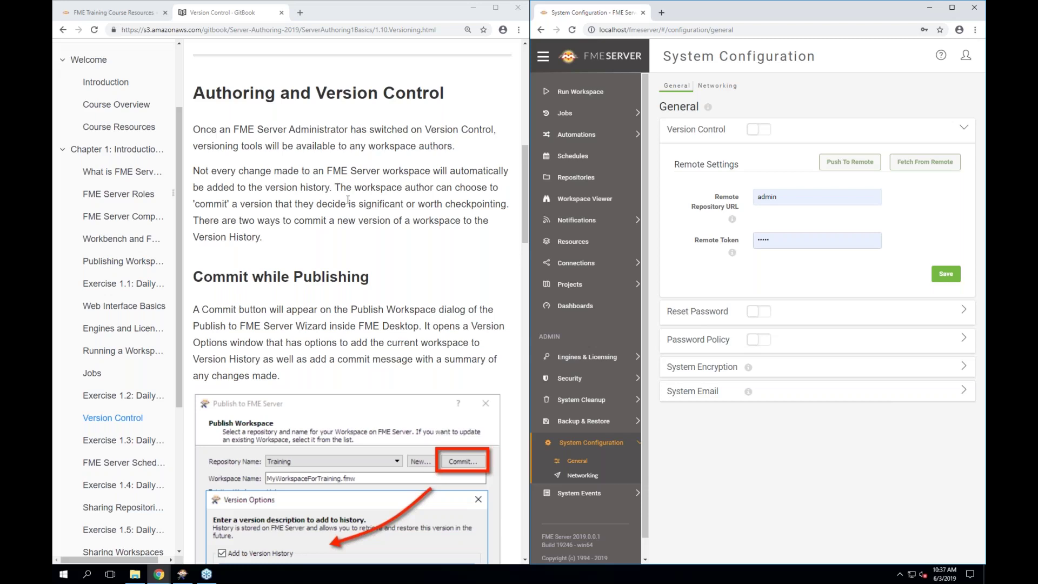
scroll(348, 200, "down", 2)
scroll(347, 199, "down", 3)
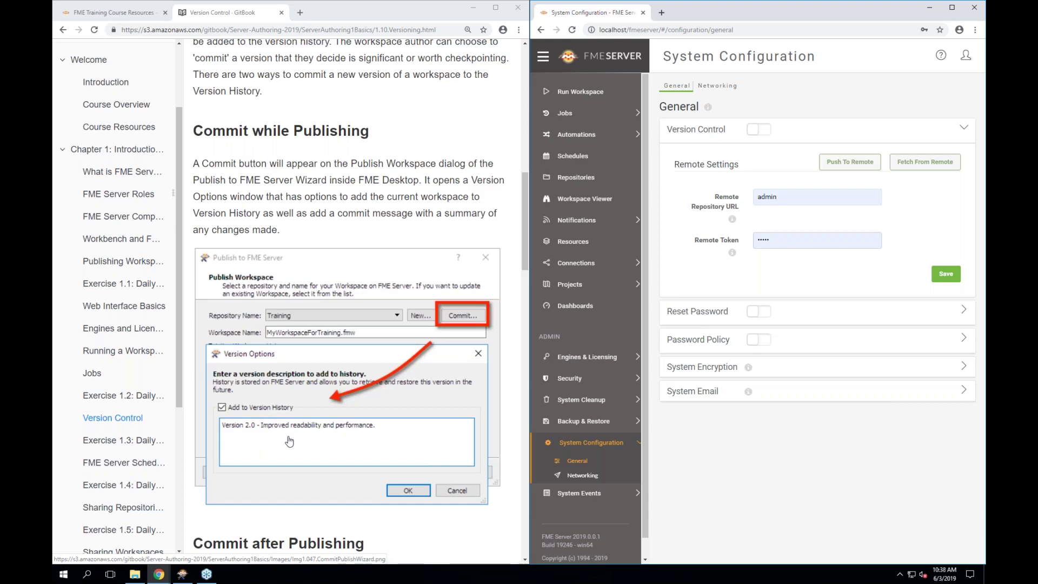
Scroll the lesson past Commit after Publishing to the View Version History heading
scroll(290, 442, "down", 5)
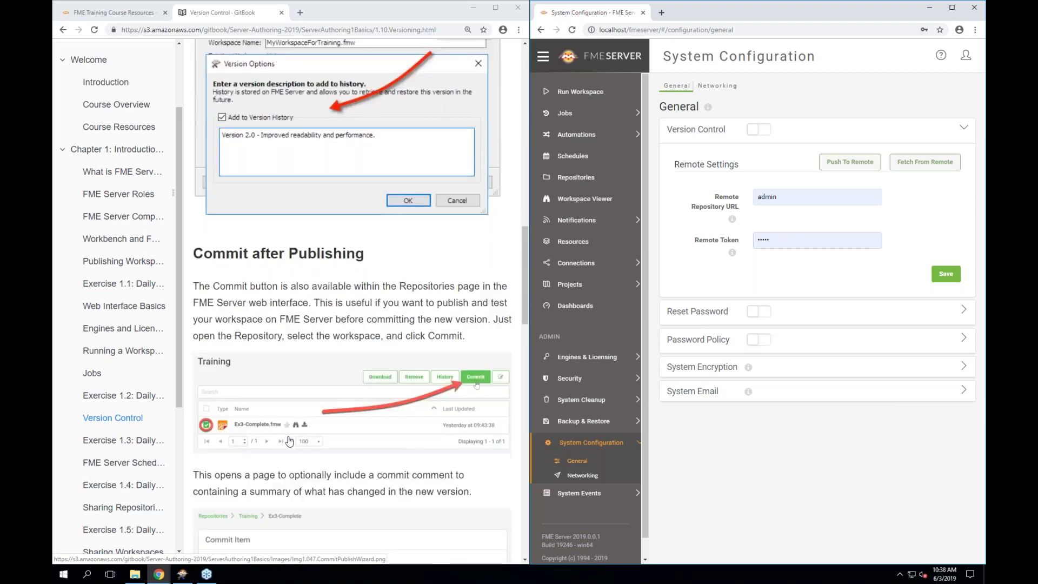
scroll(289, 442, "down", 2)
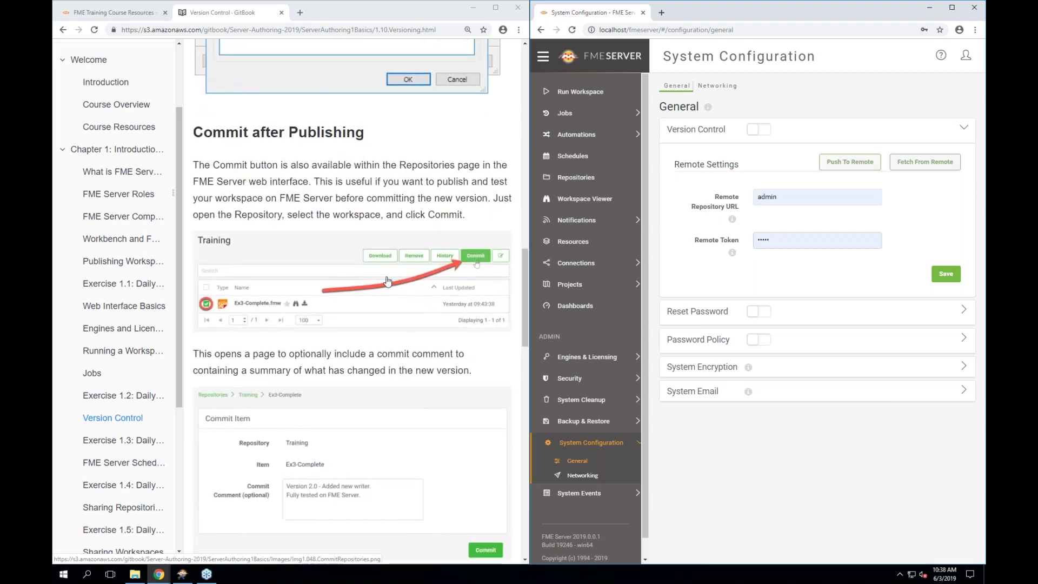
scroll(387, 280, "up", 1)
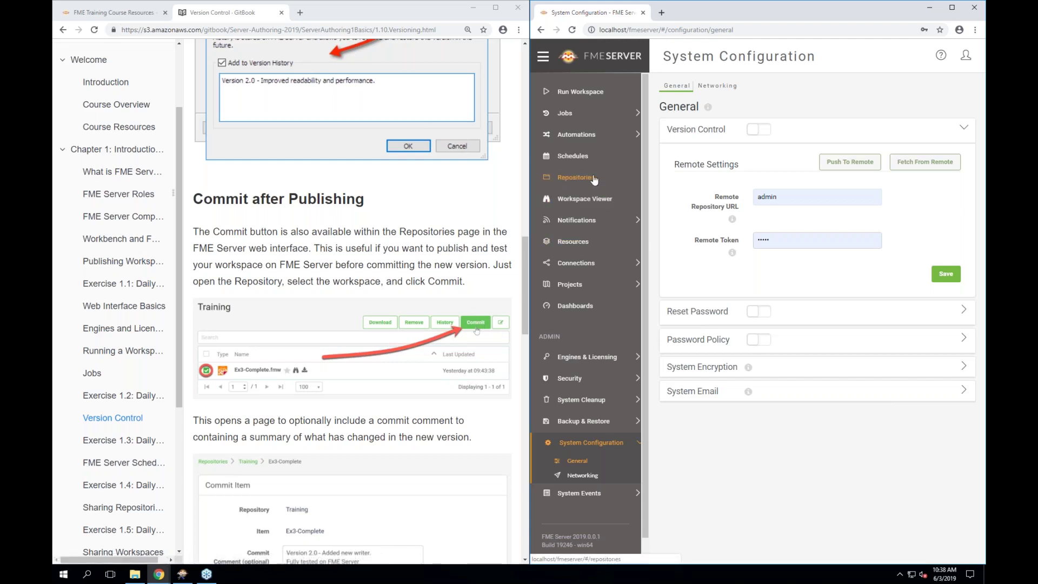
scroll(360, 302, "down", 1)
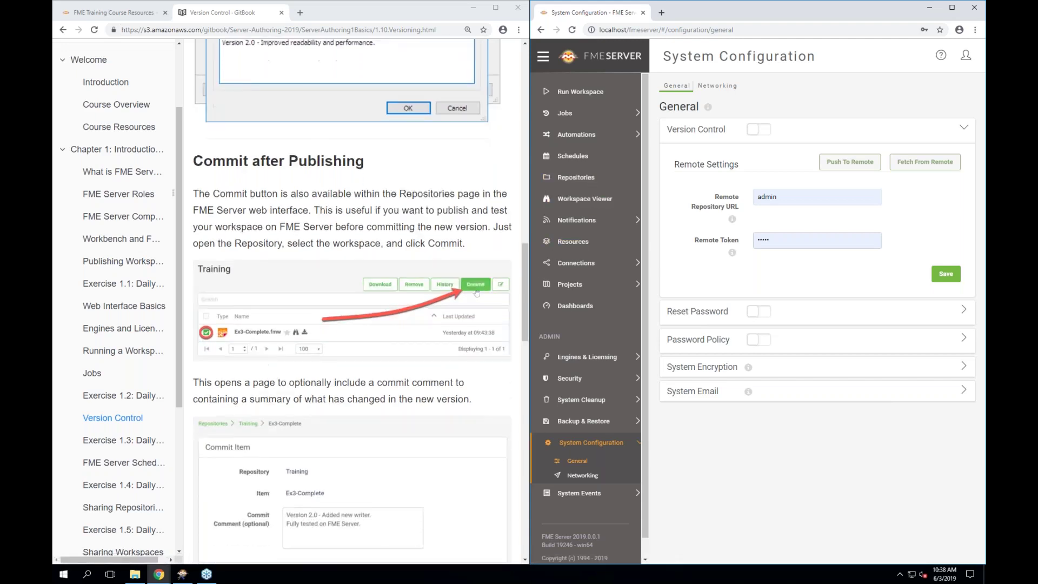
scroll(433, 237, "down", 1)
scroll(377, 381, "down", 1)
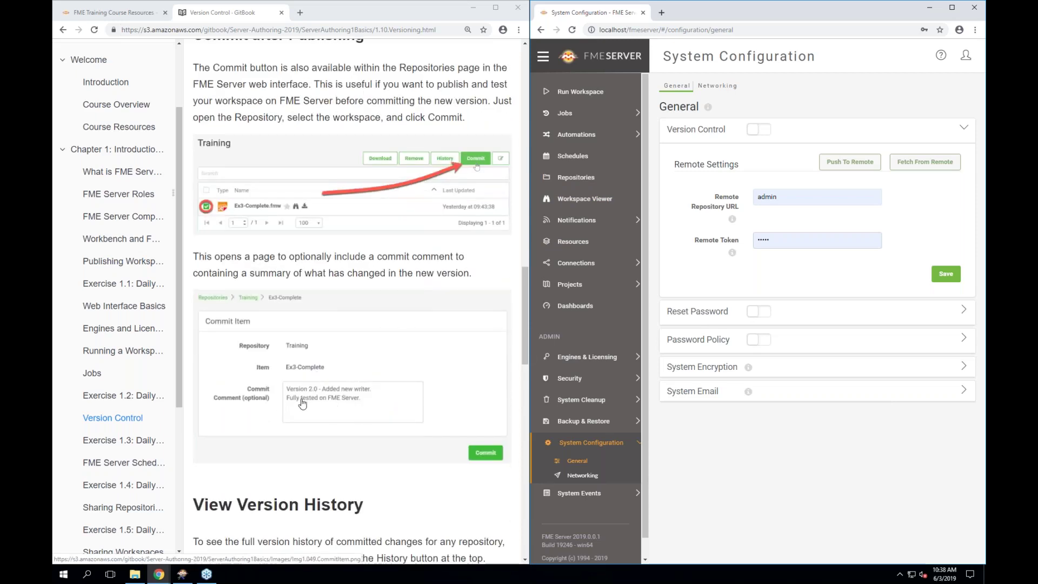
scroll(310, 421, "down", 1)
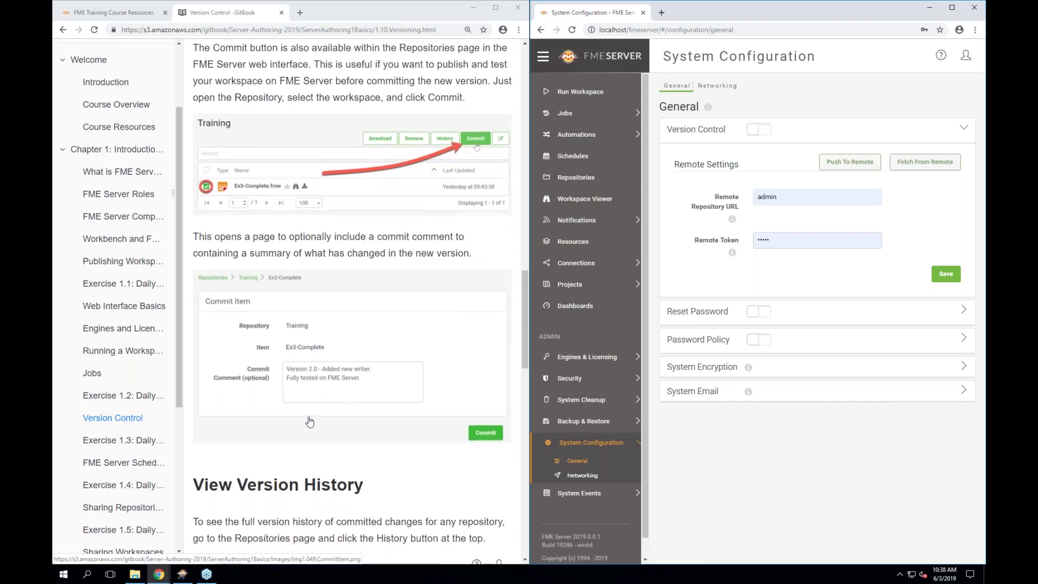
scroll(309, 422, "down", 4)
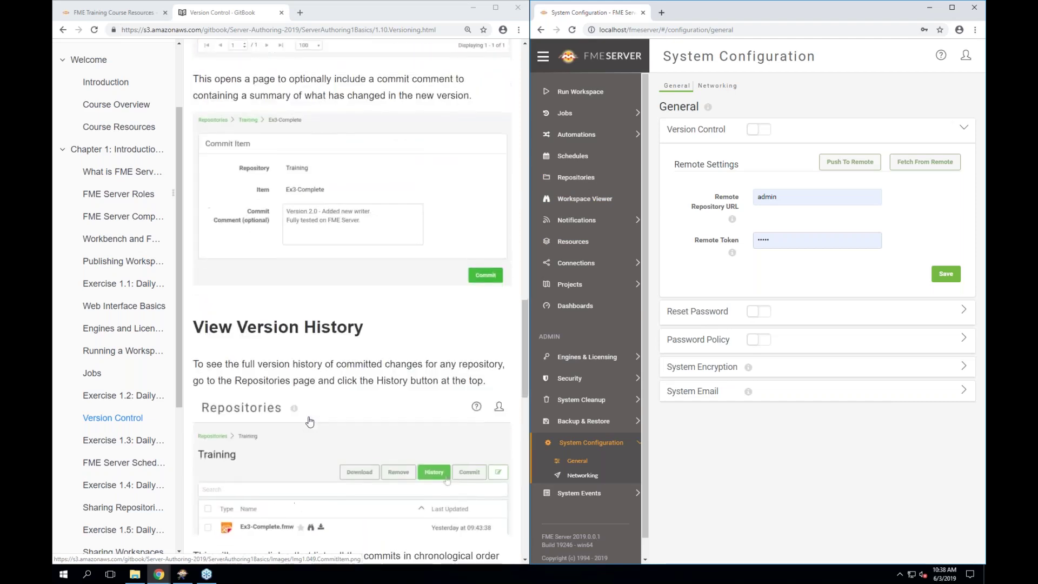
scroll(309, 421, "down", 1)
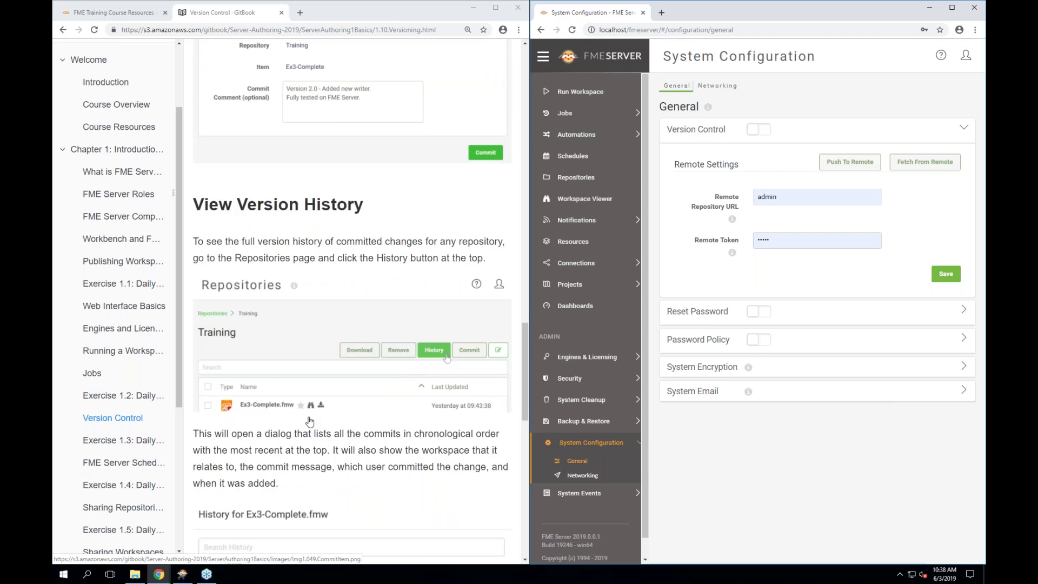
Scroll past the History dialog screenshot and TIP box to Restore a Previous Version
scroll(310, 421, "down", 1)
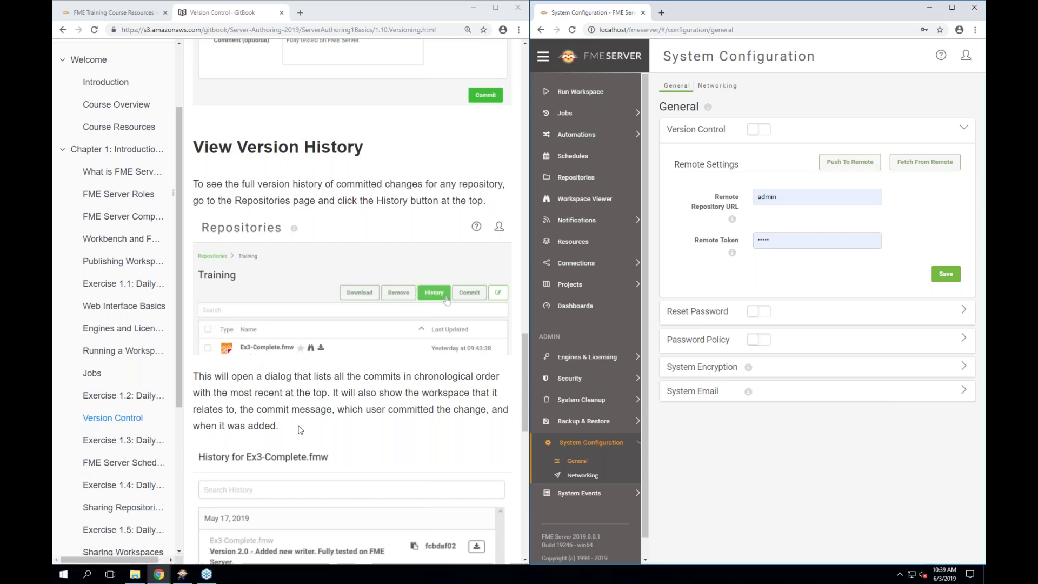
scroll(300, 430, "down", 3)
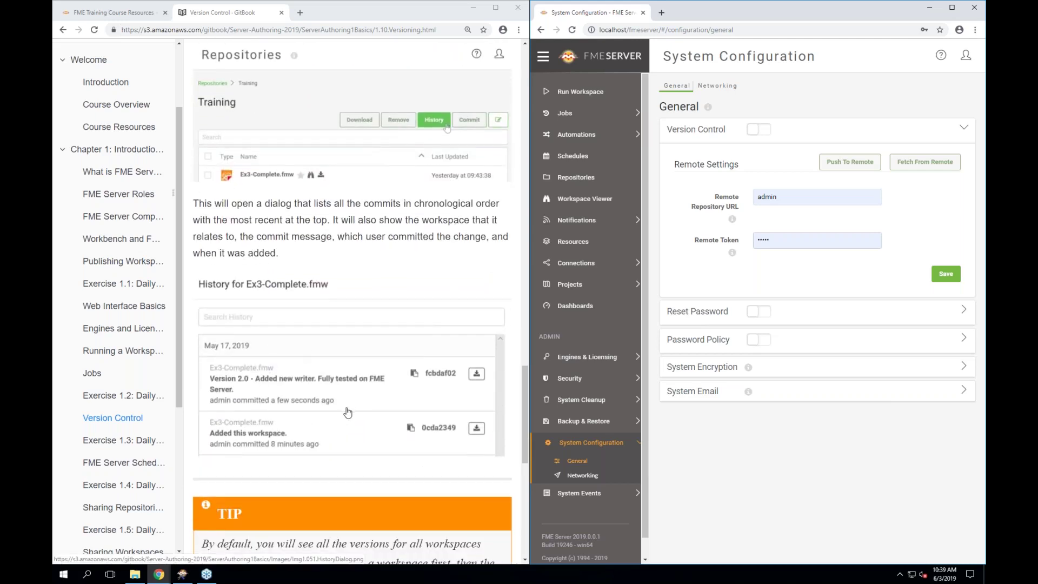
scroll(348, 413, "down", 1)
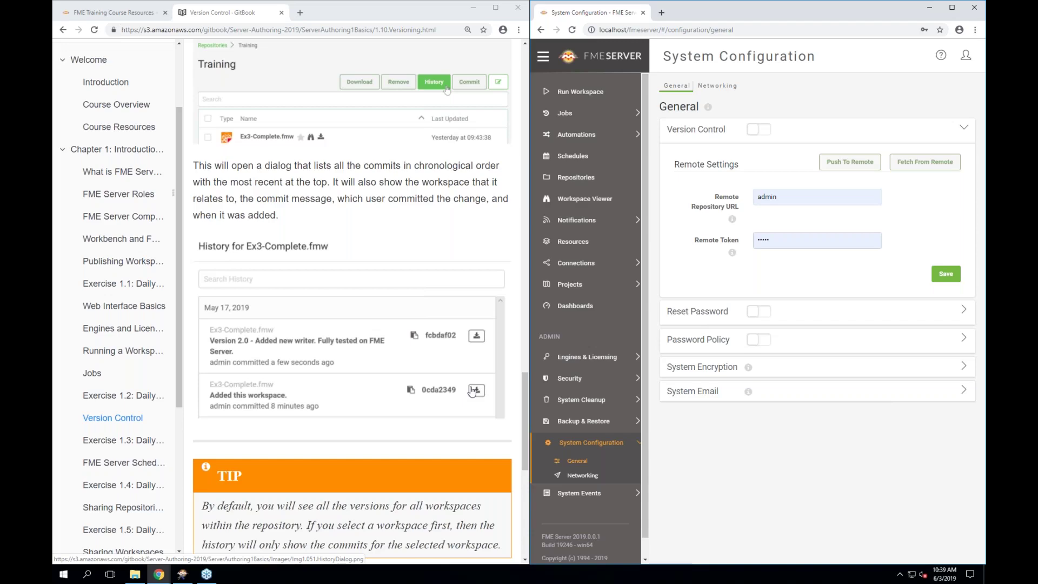
scroll(472, 390, "down", 4)
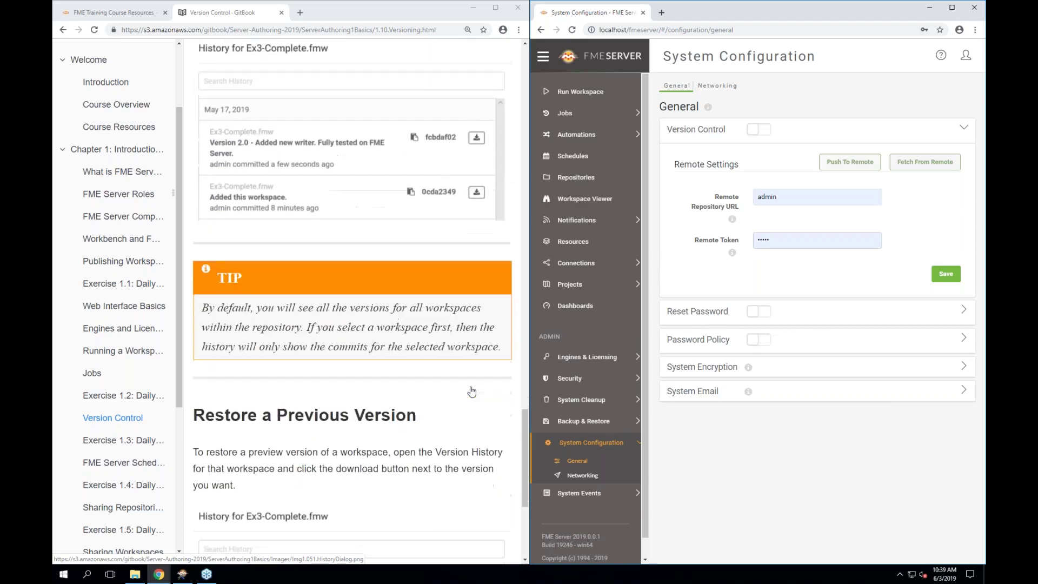
scroll(472, 390, "down", 5)
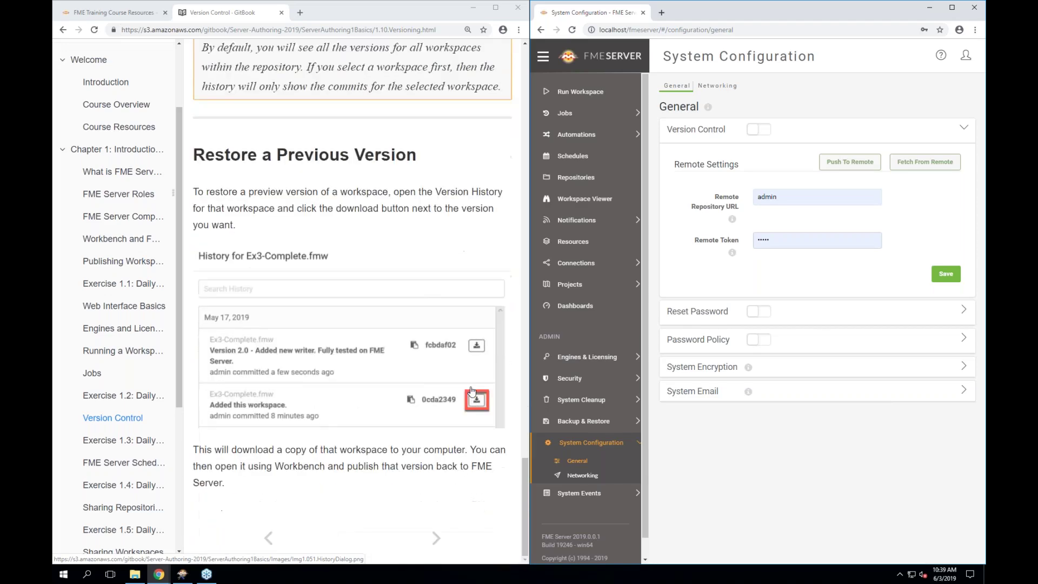
Open Exercise 1.3 in GitBook and scroll to step 2, Turn on Version Control
left_click(128, 444)
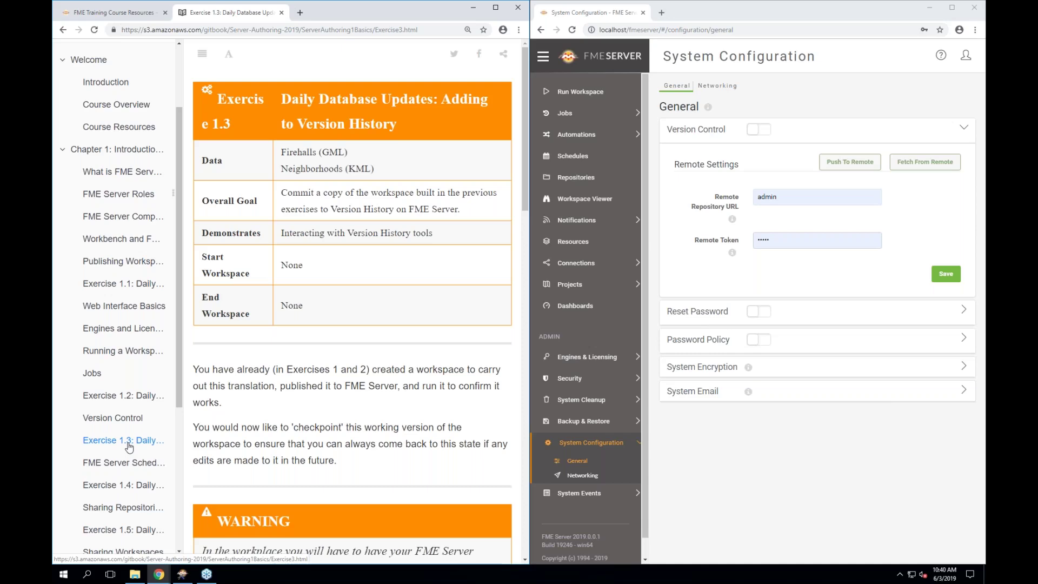
scroll(354, 408, "down", 4)
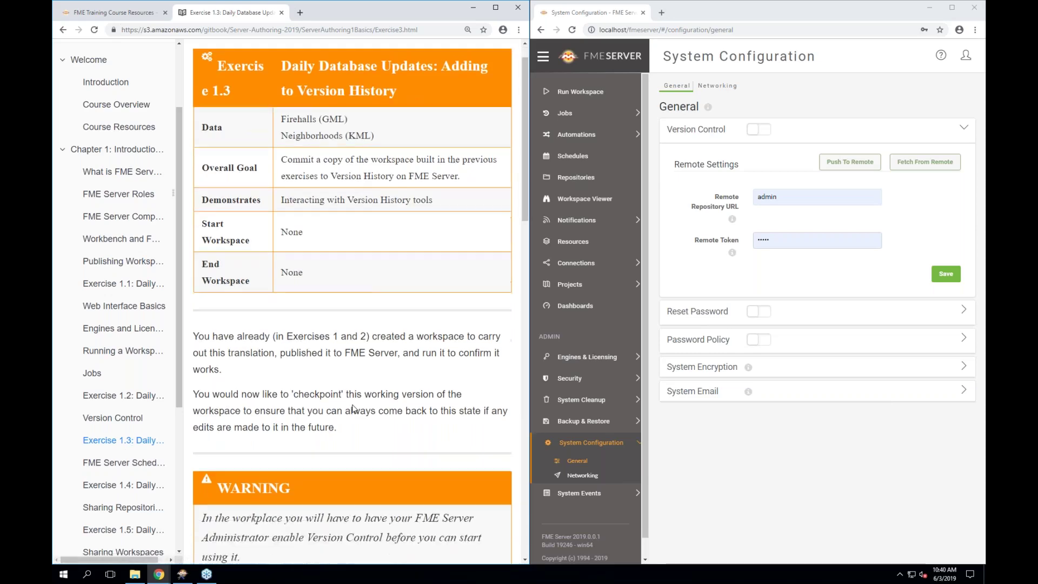
scroll(354, 408, "down", 2)
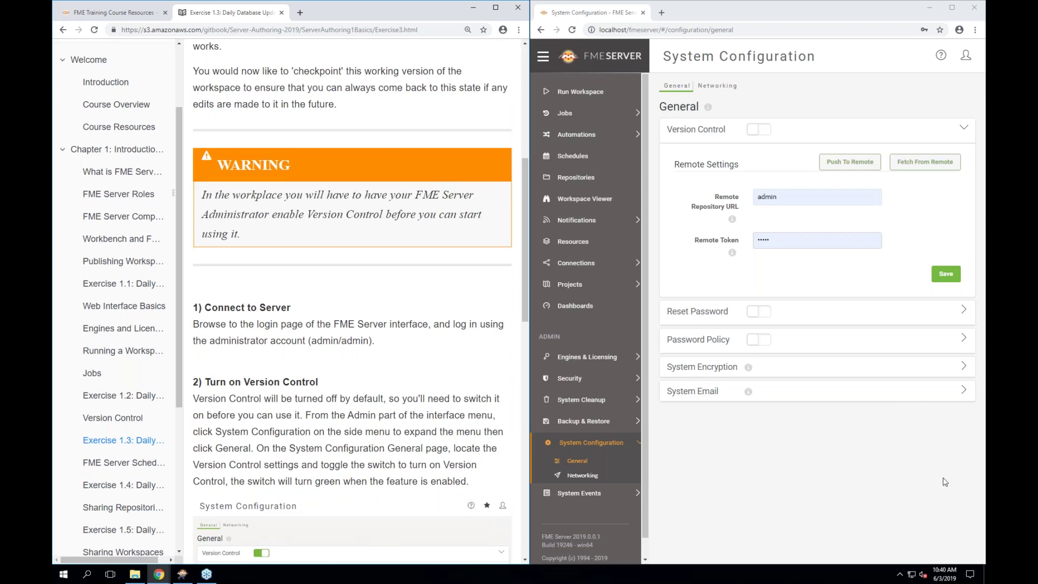
left_click(722, 517)
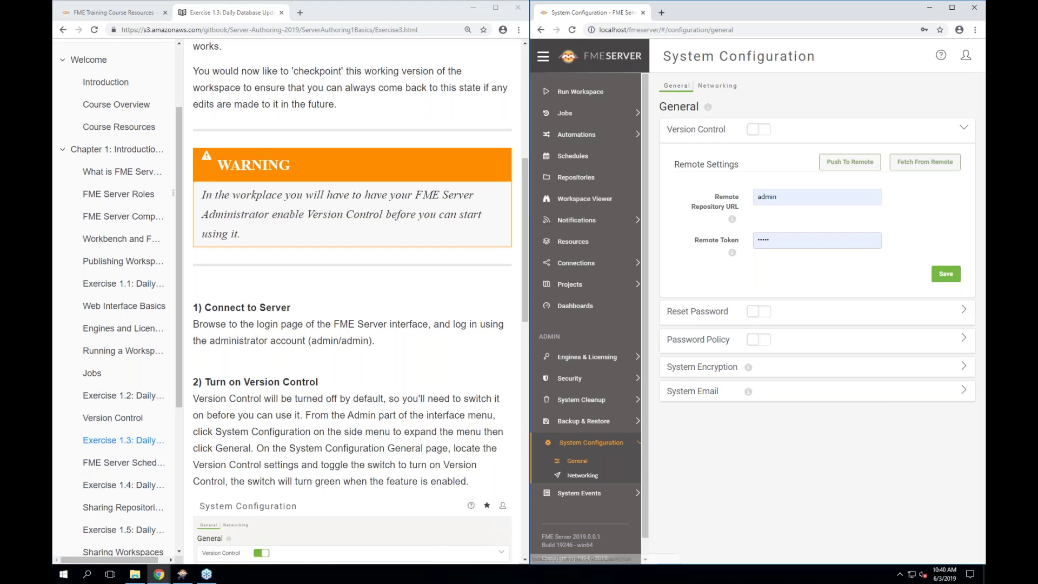
scroll(351, 303, "down", 1)
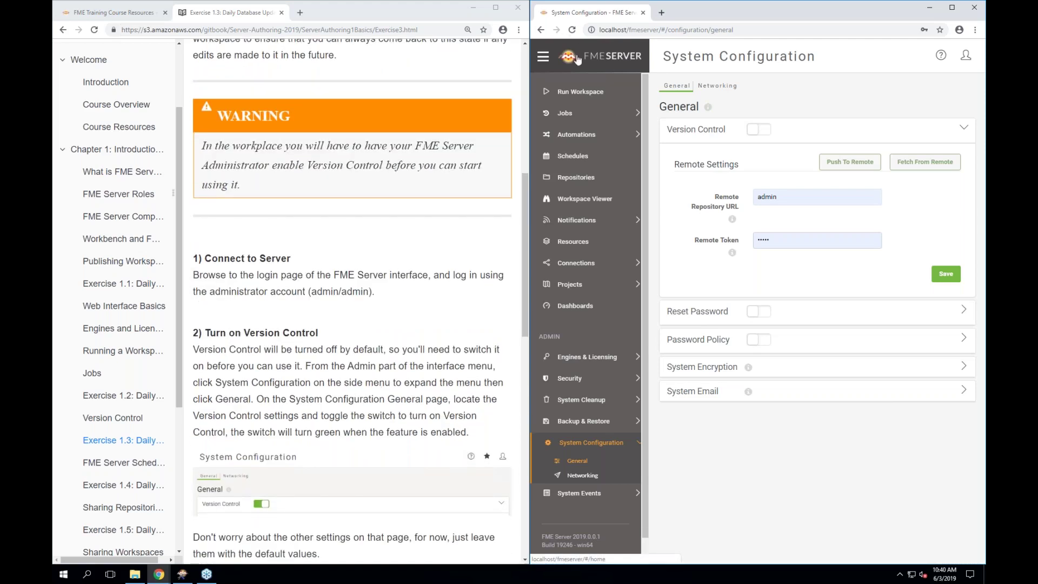
Widen the FME Server window slightly and open System Configuration > General from Home
left_click(578, 58)
mouse_move(523, 68)
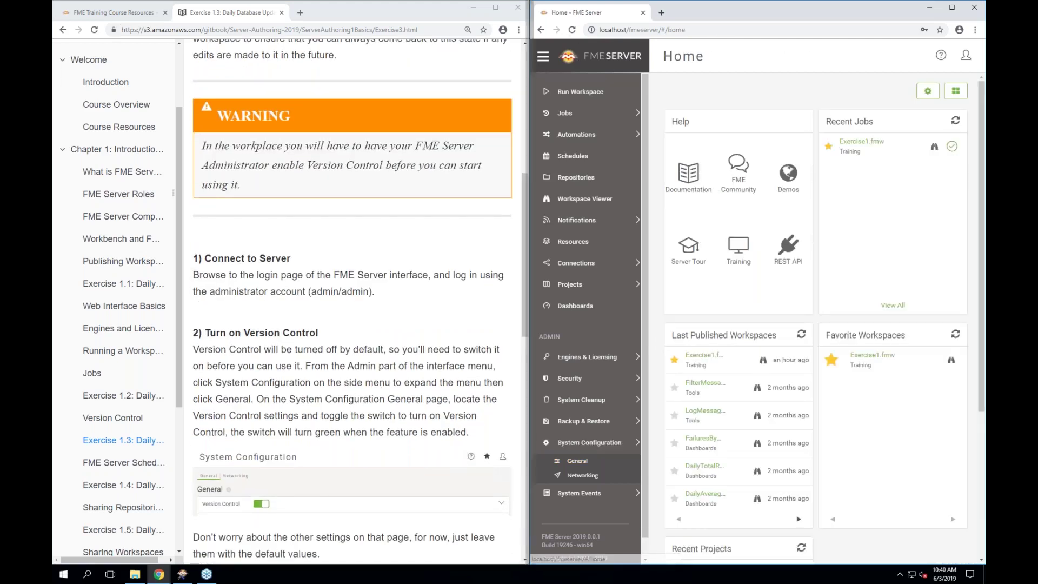
left_click_drag(523, 67, 512, 68)
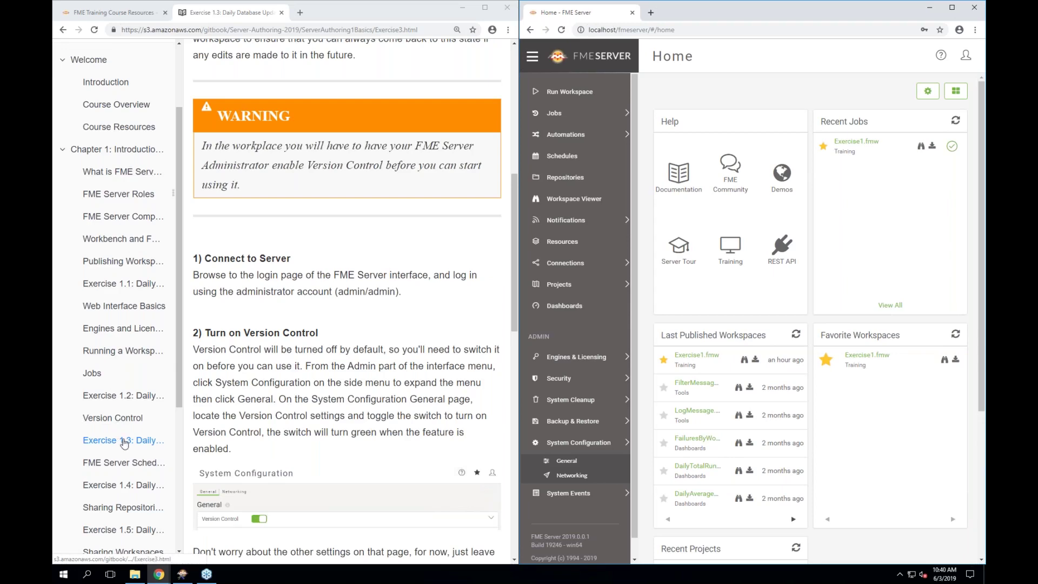
scroll(346, 303, "down", 1)
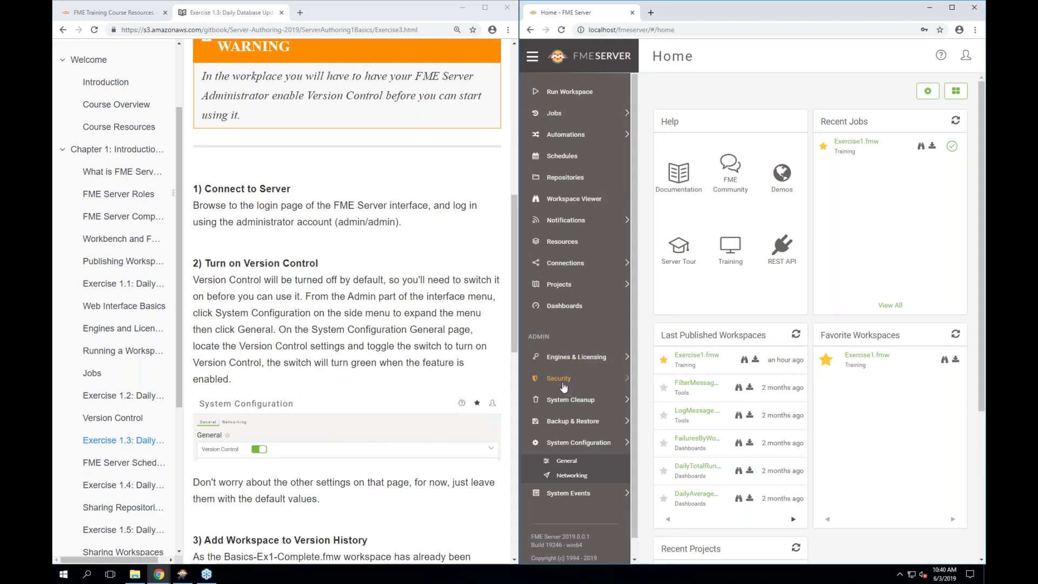
left_click(572, 444)
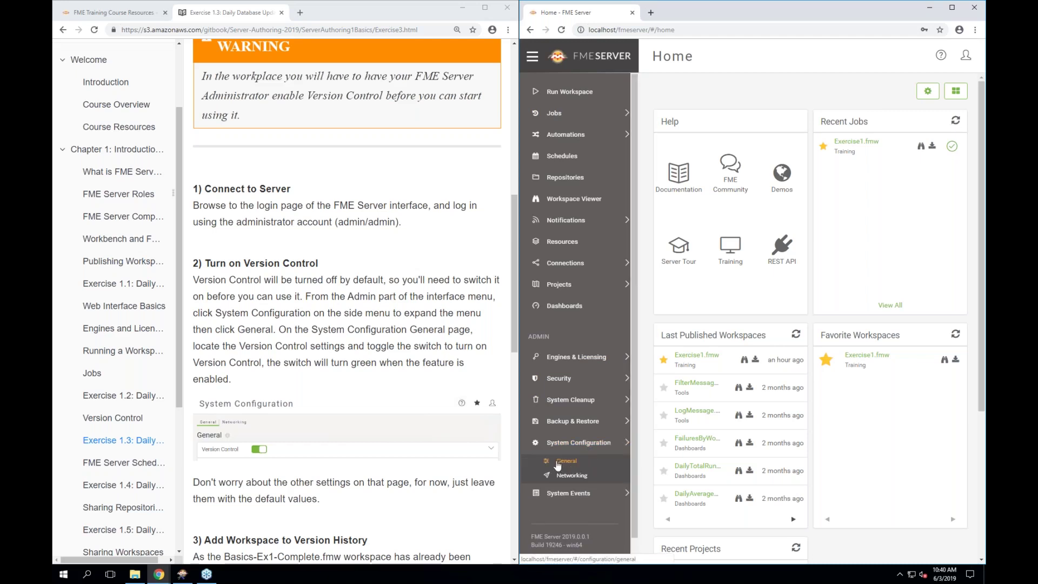
left_click(562, 461)
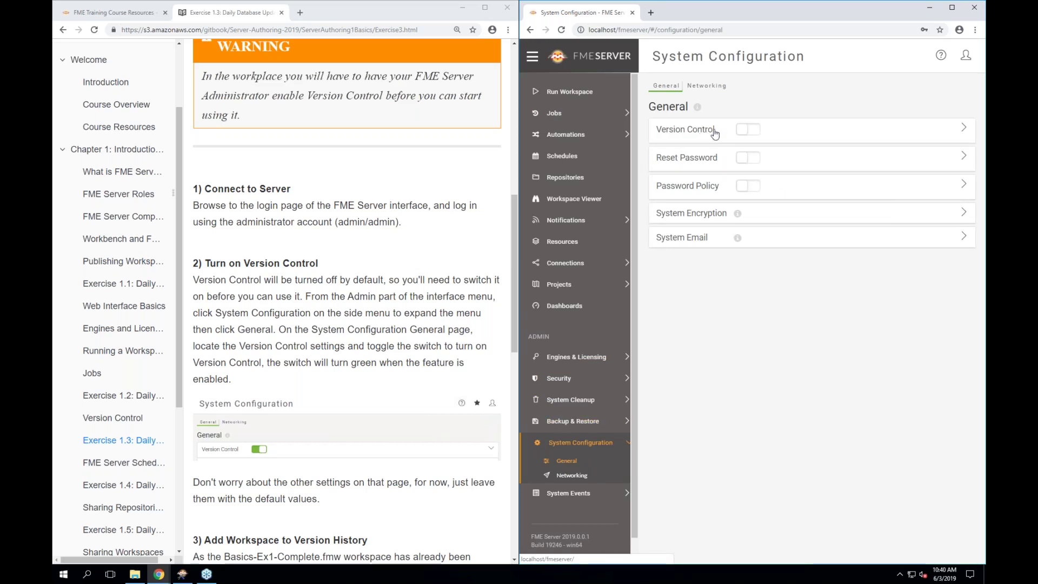
Switch the Version Control toggle on and save the Remote Settings
left_click(751, 136)
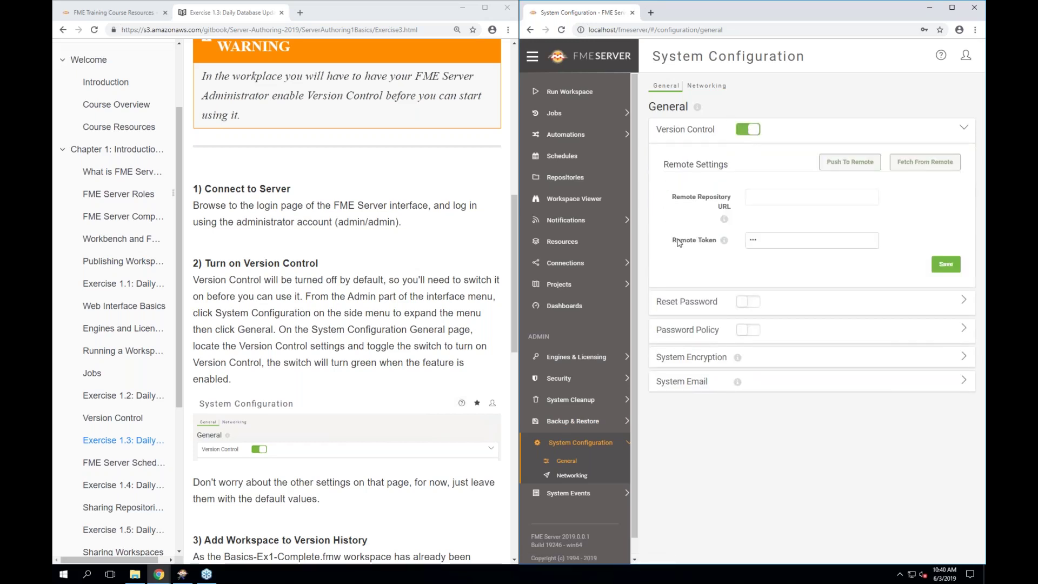
scroll(430, 450, "down", 1)
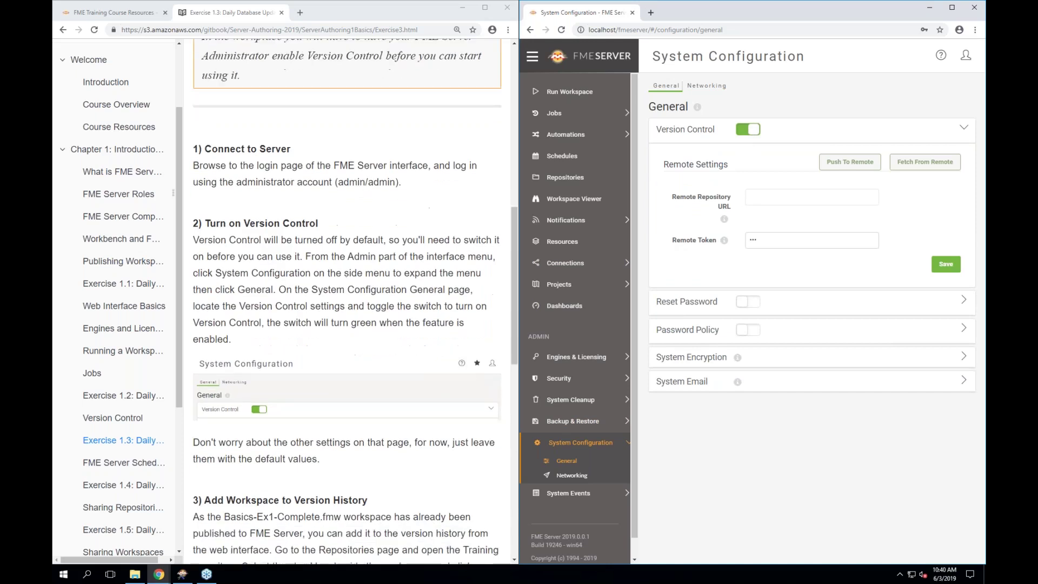
left_click(936, 265)
scroll(344, 468, "down", 2)
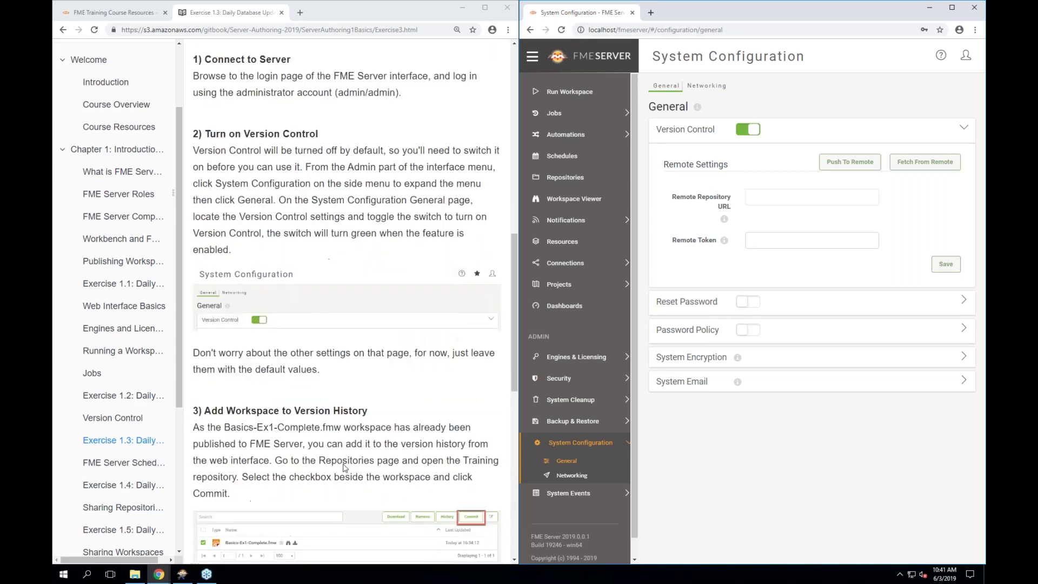
scroll(345, 468, "down", 2)
scroll(344, 468, "down", 1)
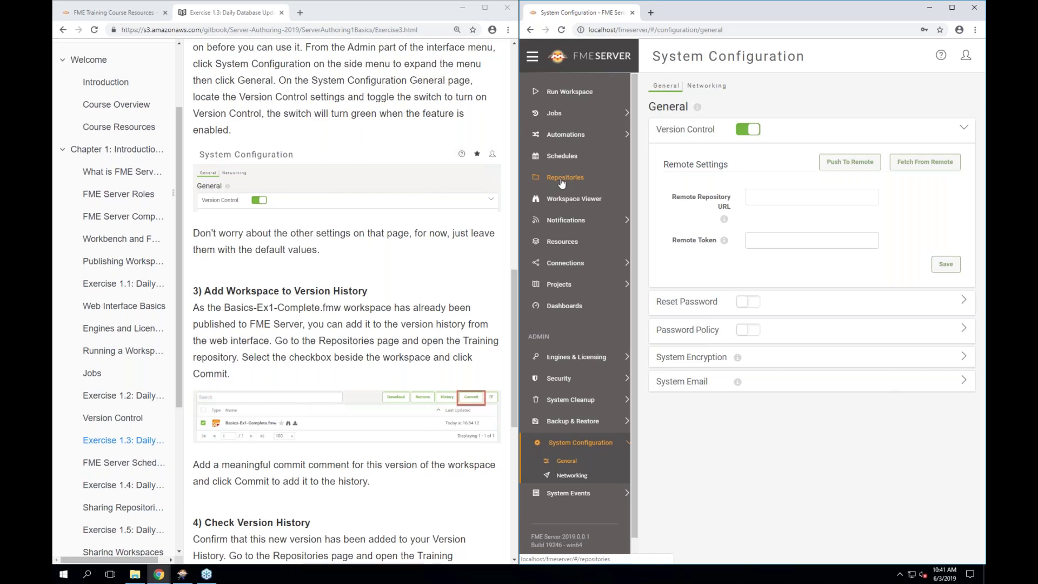
Go to Repositories and open the Training repository containing Exercise1.fmw
left_click(562, 184)
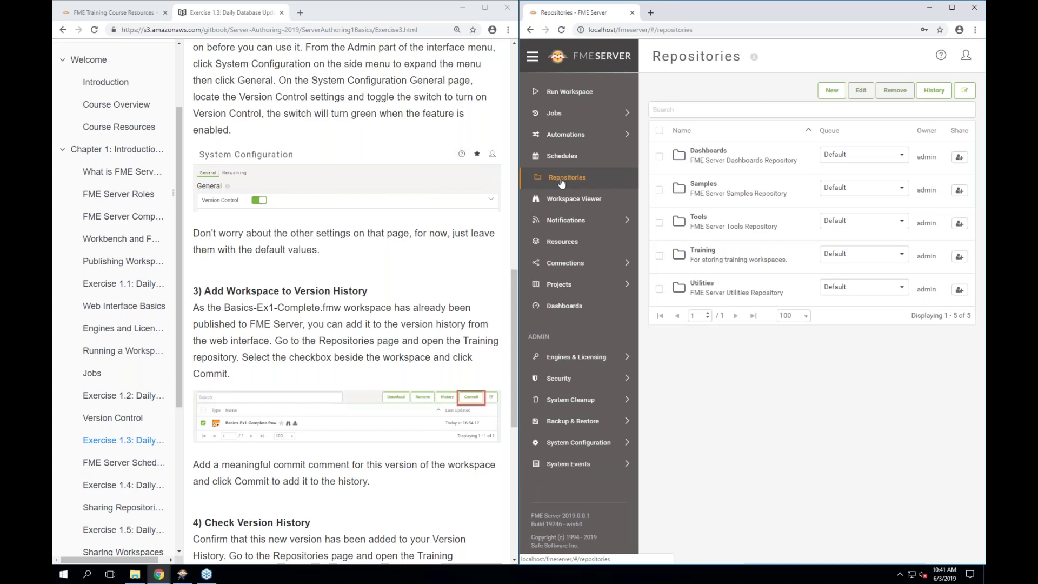
scroll(457, 323, "down", 1)
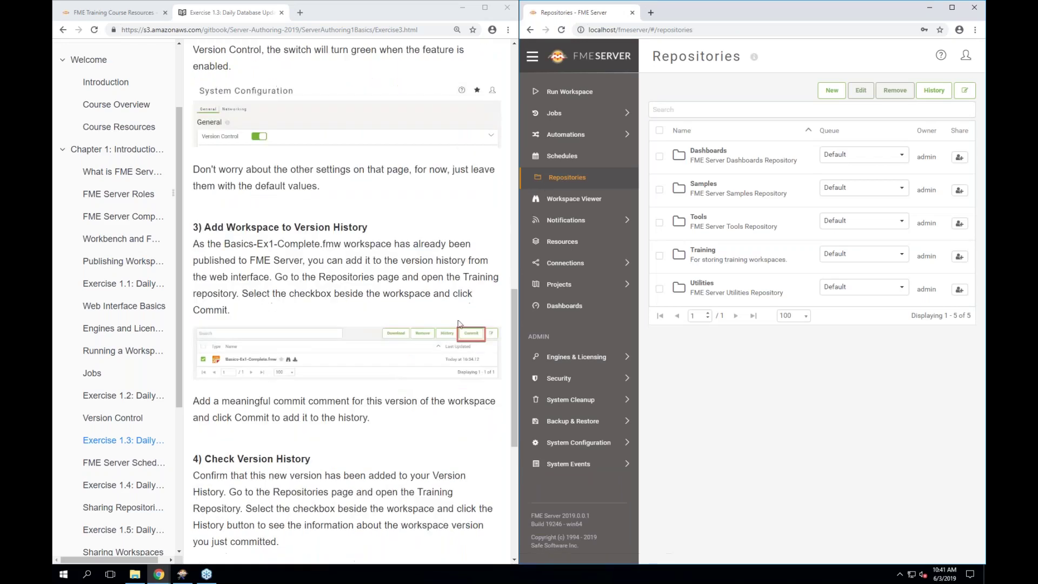
left_click(702, 254)
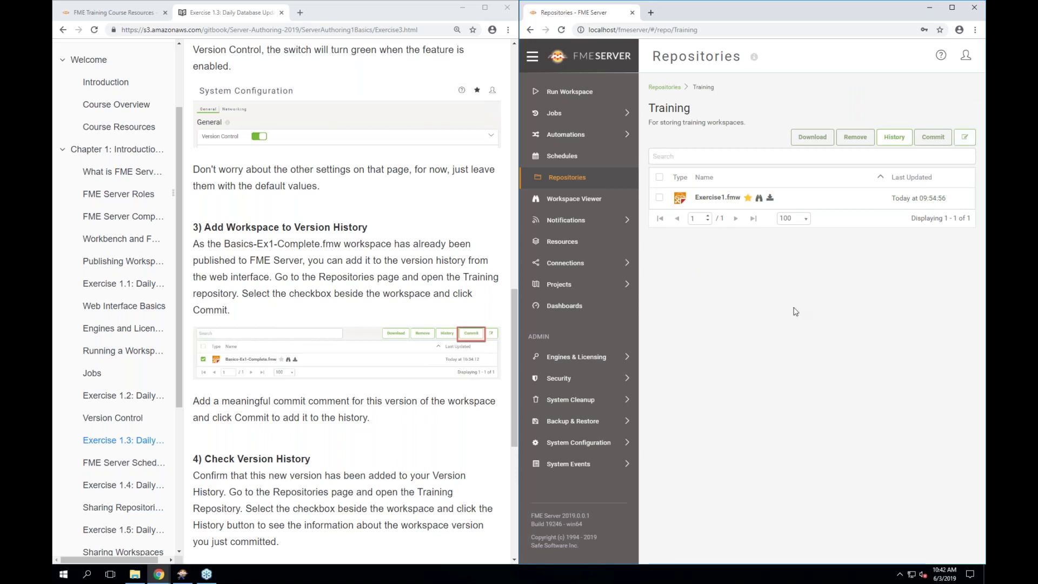
Commit Exercise1.fmw with the comment 'First version of our workspace. Writing to NULL.'
left_click(659, 198)
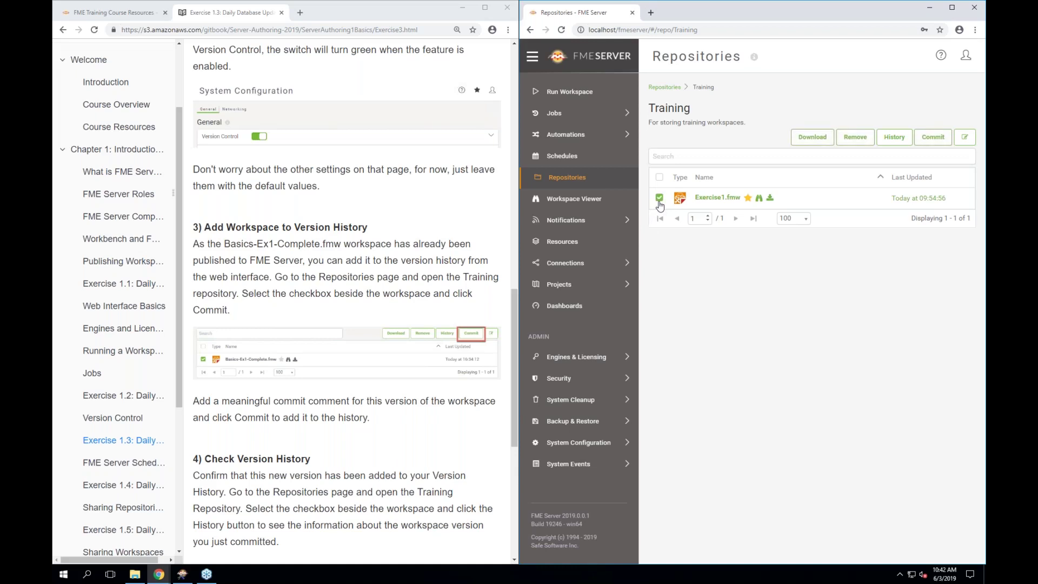
left_click(930, 138)
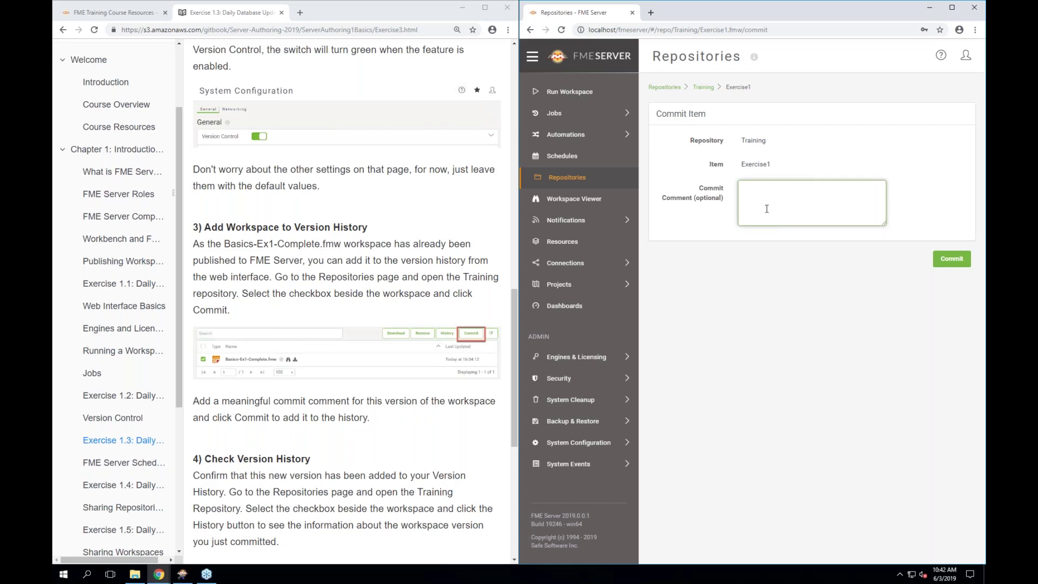
type("First version of our workspace. Writing to")
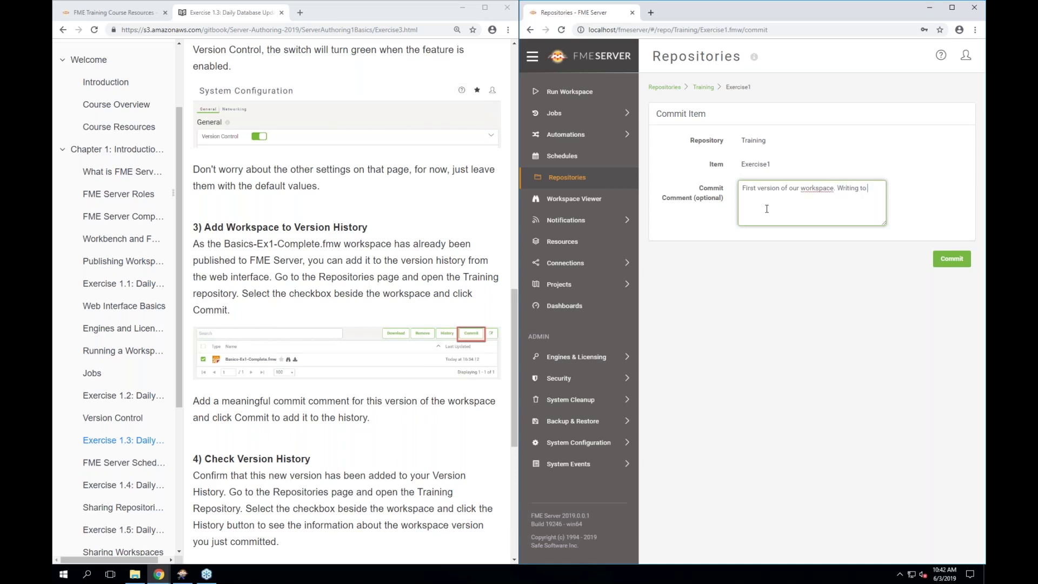
type(" NULL.")
left_click(946, 268)
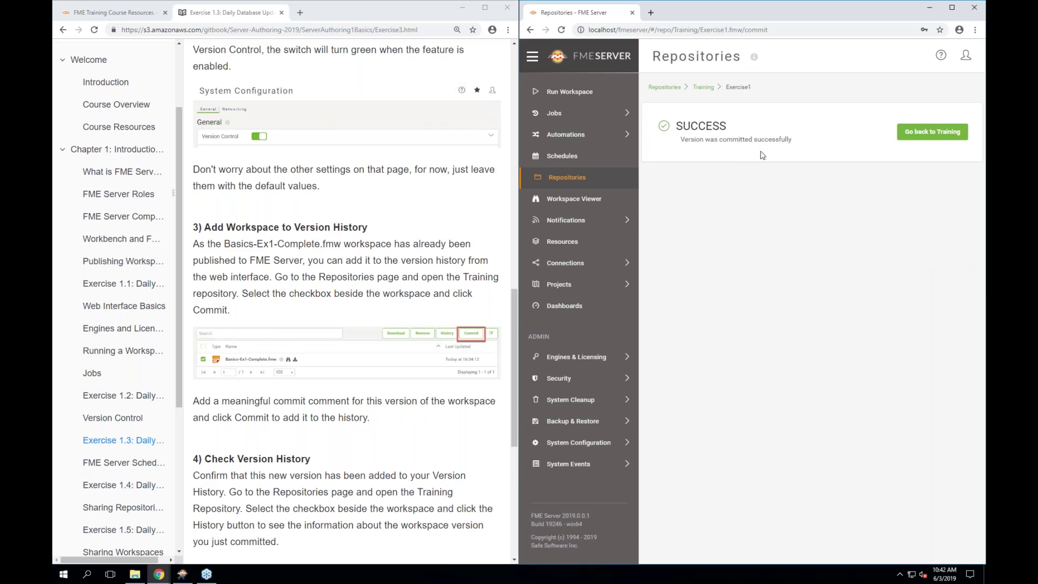
scroll(327, 464, "down", 3)
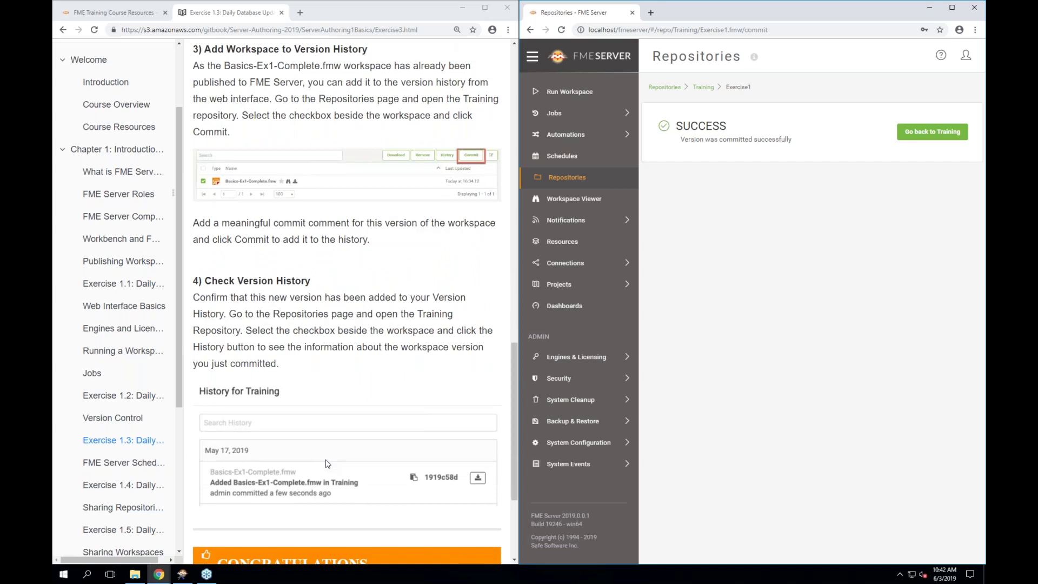
Open the Training repository's history, review the Exercise1.fmw first-version commit, and close it
left_click(925, 132)
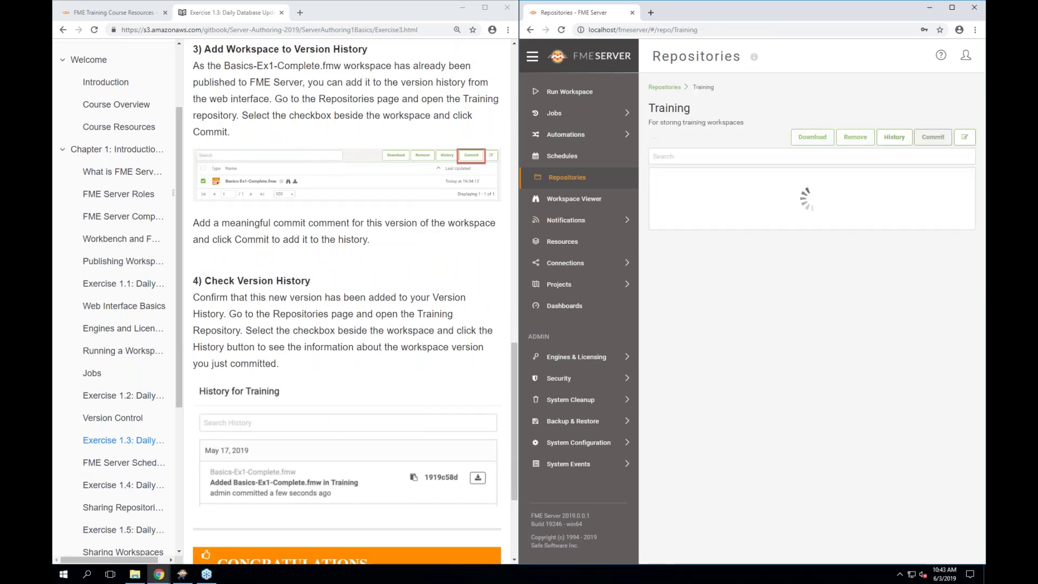
left_click(906, 143)
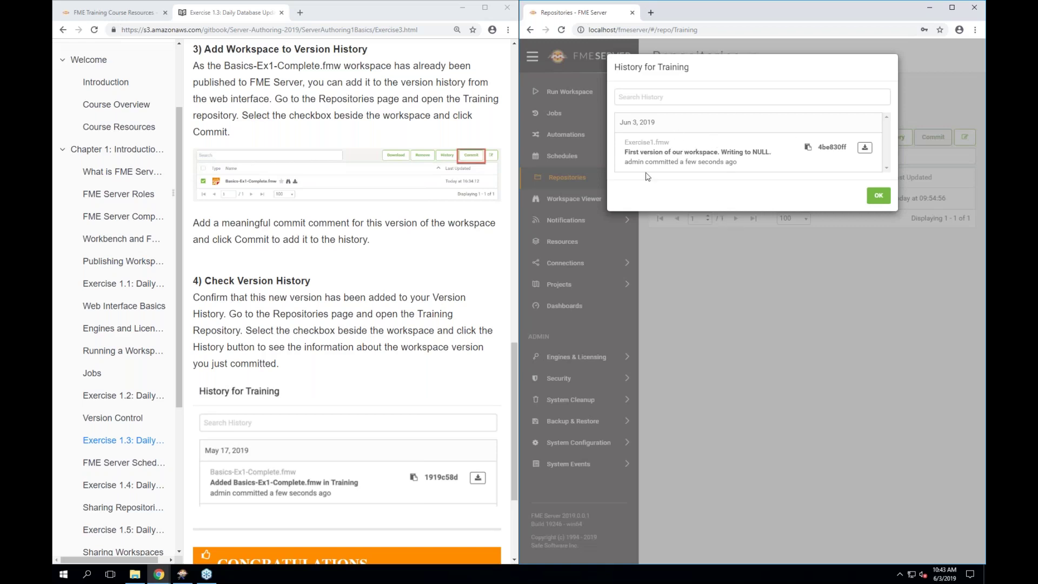
double_click(639, 142)
double_click(677, 152)
triple_click(677, 152)
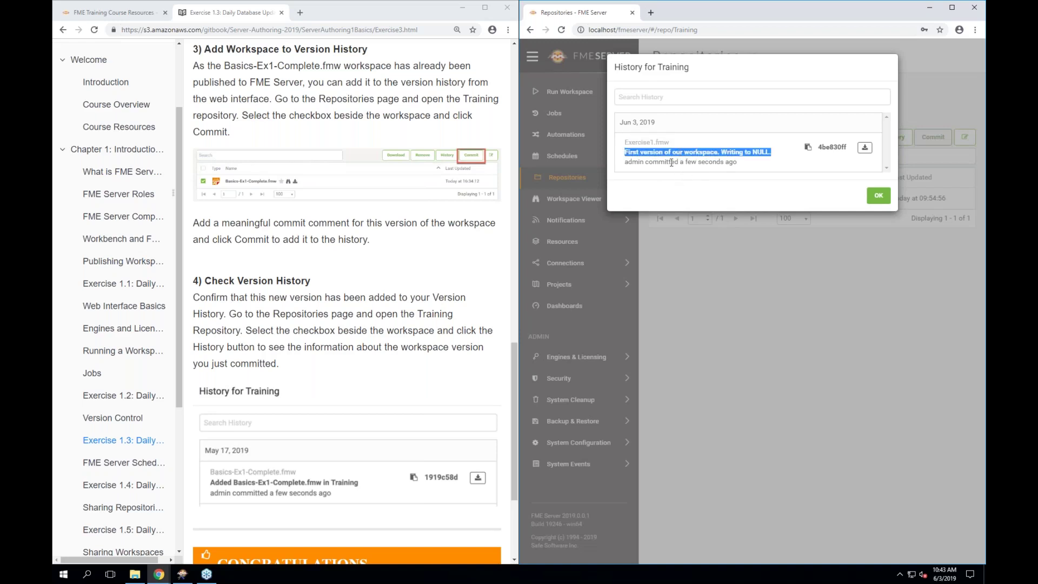
triple_click(670, 162)
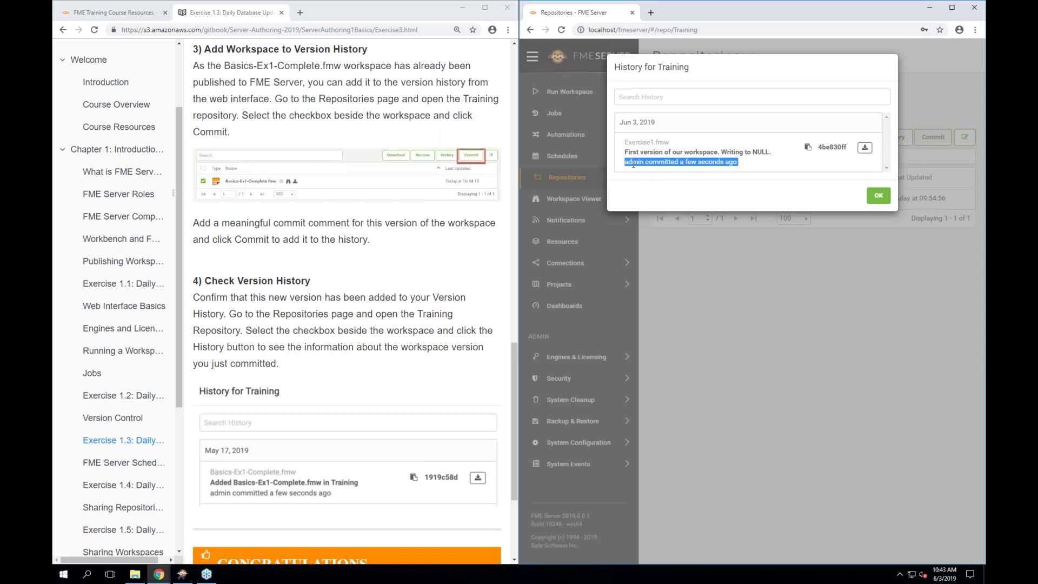
left_click(701, 185)
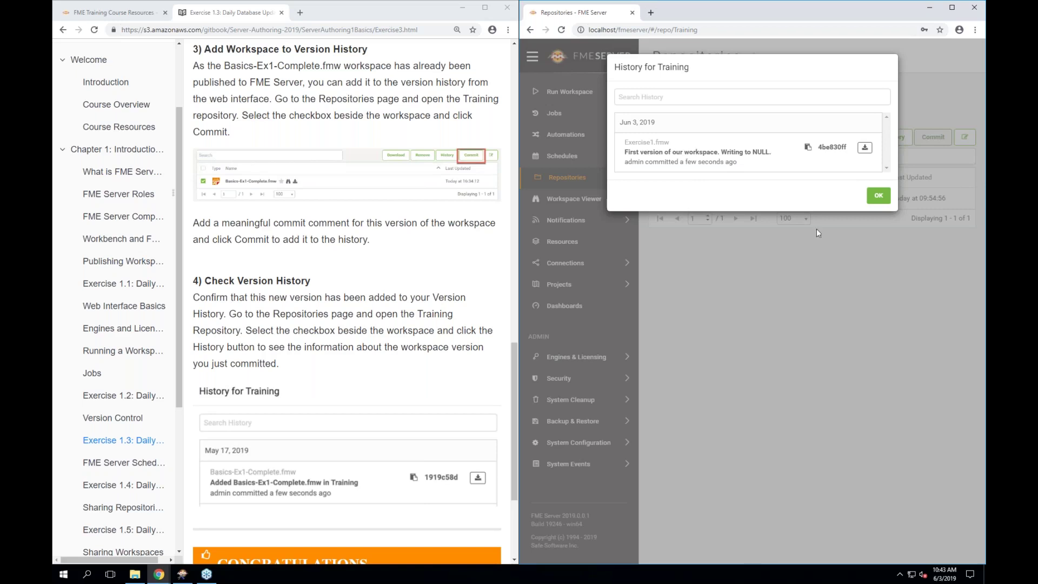
left_click(880, 198)
Scroll the GitBook table of contents and open the FME Server Scheduling lesson
scroll(421, 369, "down", 2)
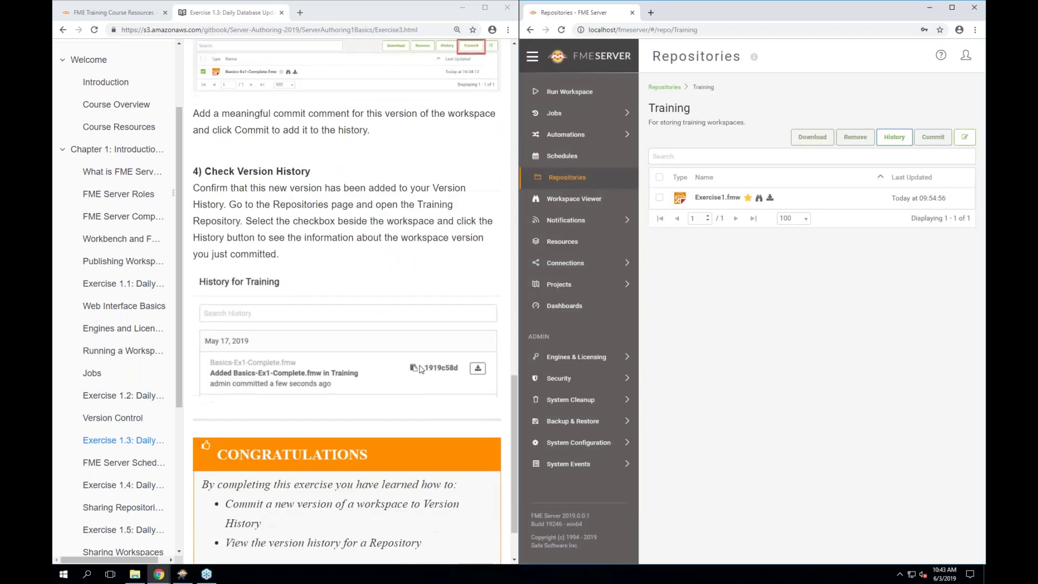
scroll(422, 369, "down", 1)
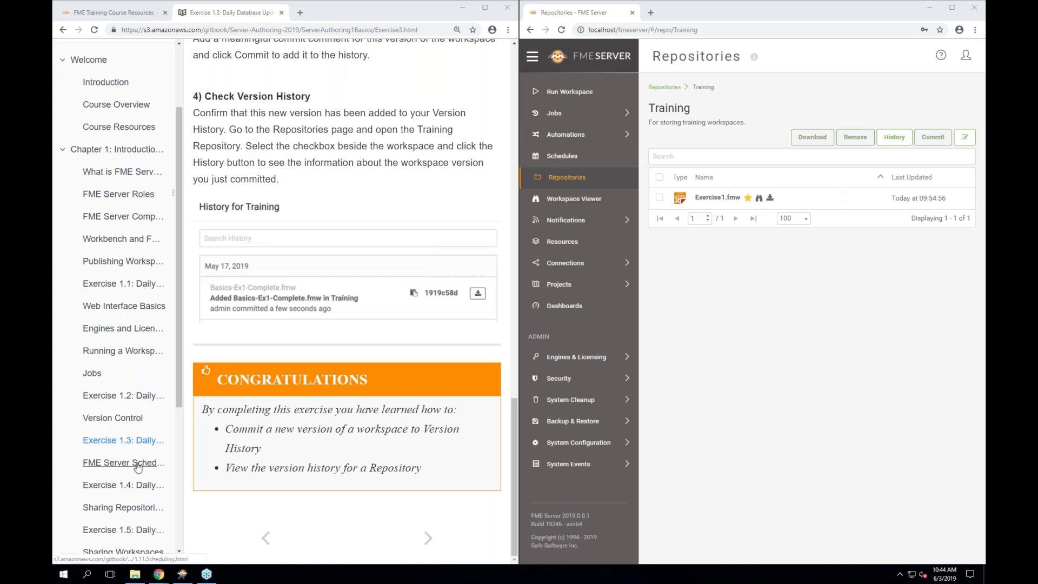
scroll(138, 466, "down", 1)
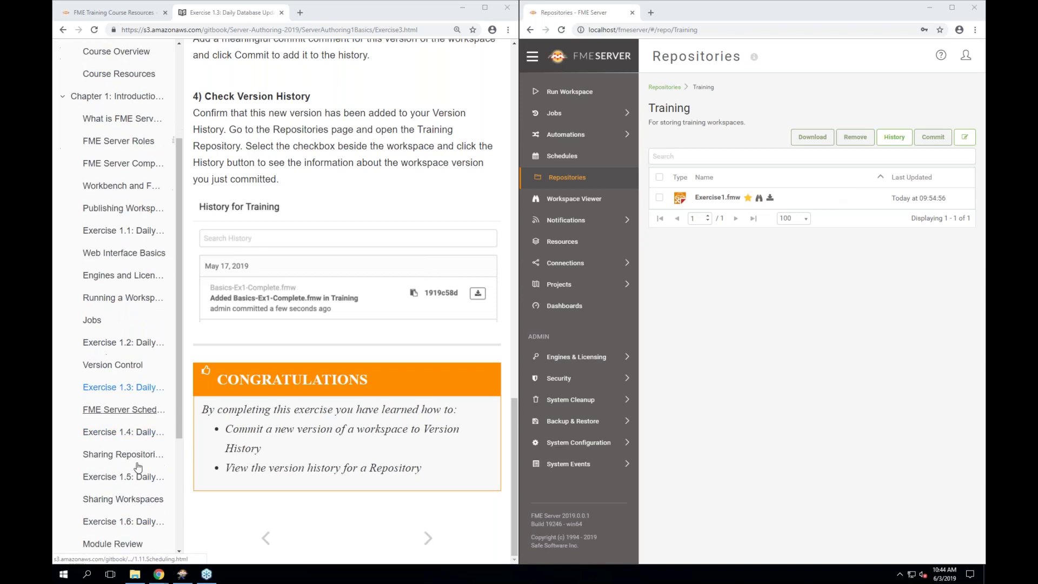
left_click(124, 410)
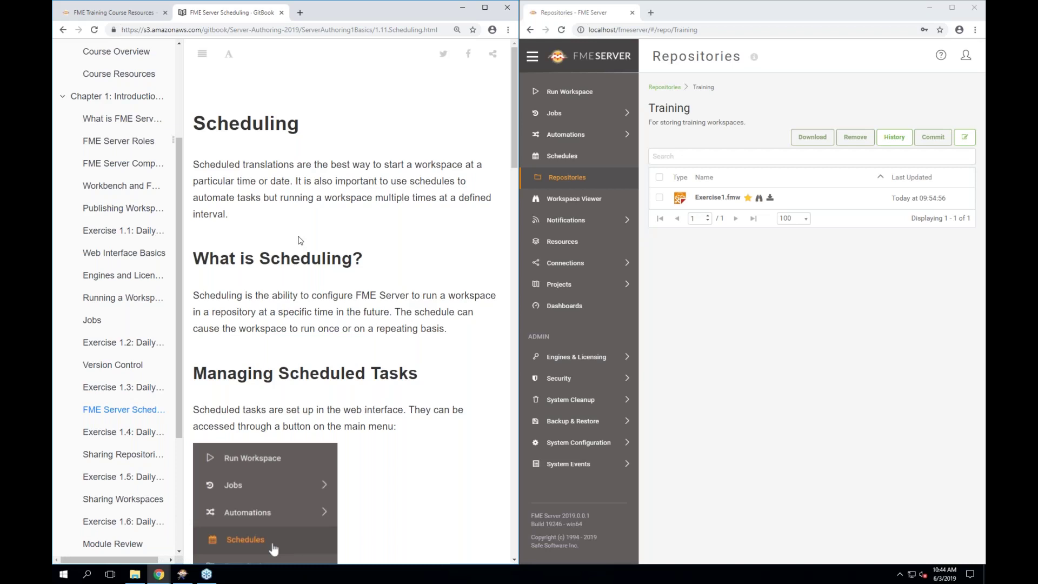
scroll(398, 331, "down", 1)
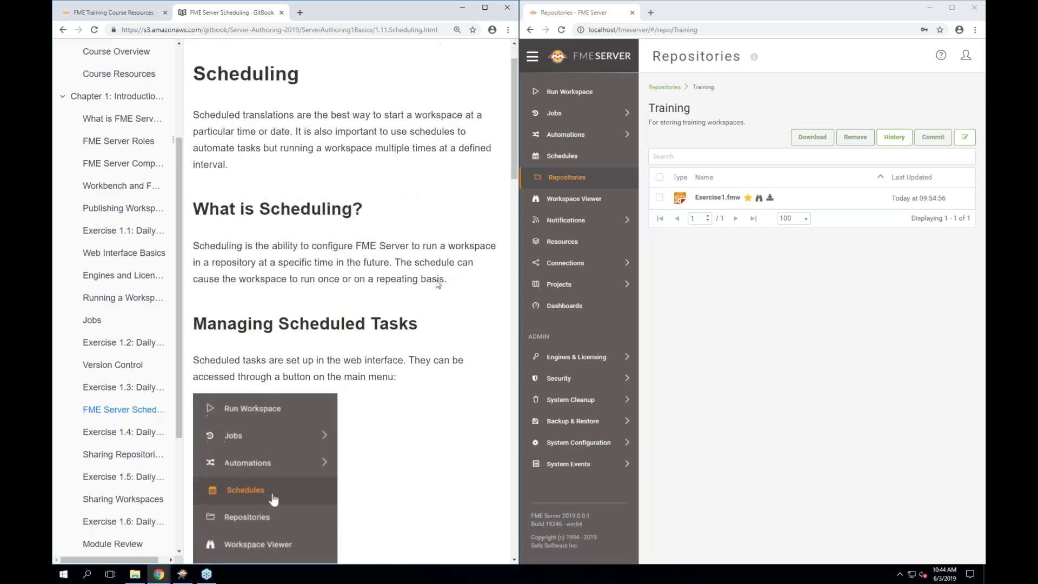
Open the Schedules page and inspect the DashboardStatisticsGathering schedule
left_click(559, 159)
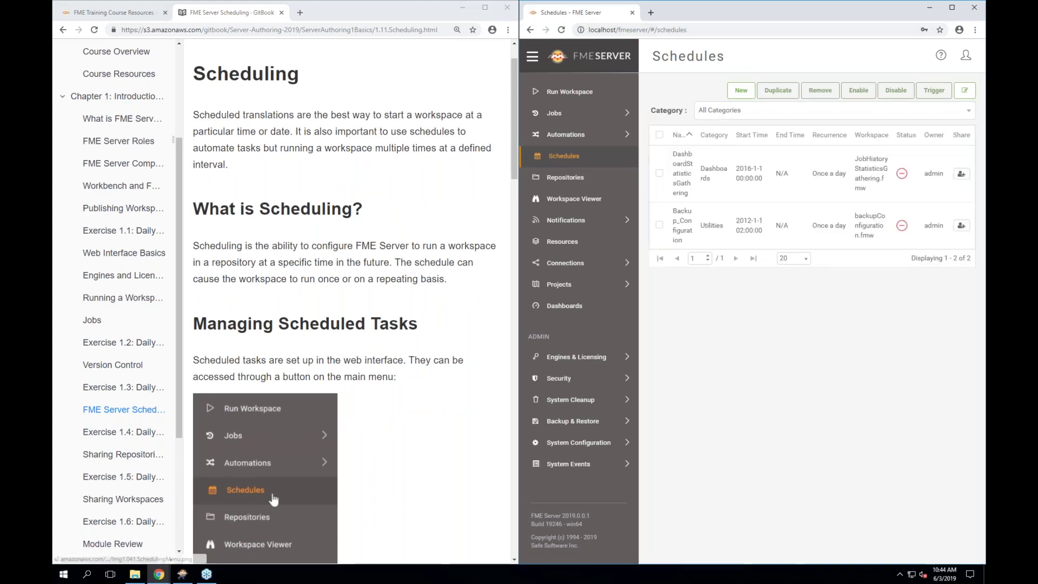
scroll(270, 335, "down", 4)
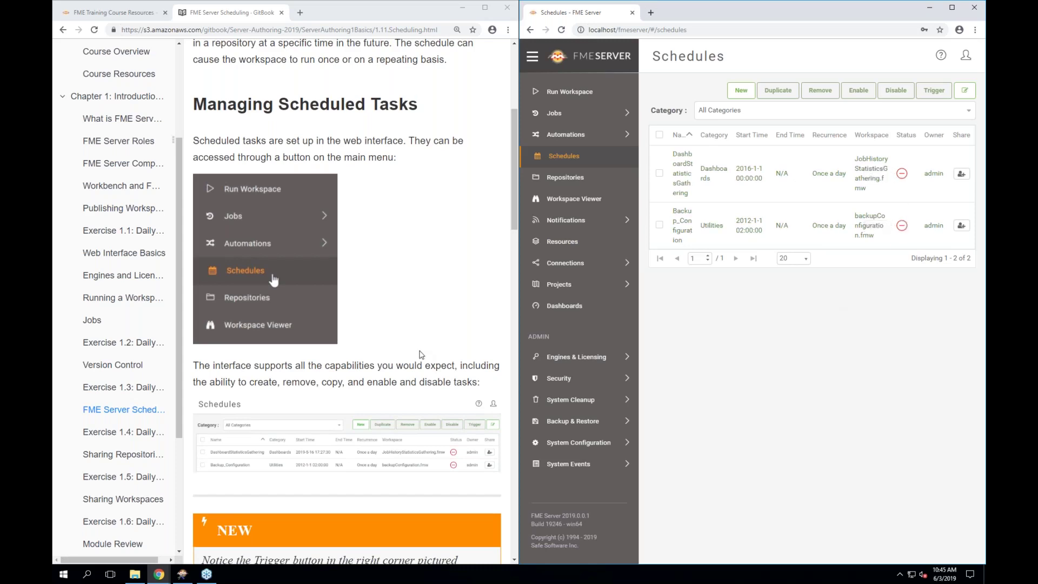
scroll(421, 355, "down", 1)
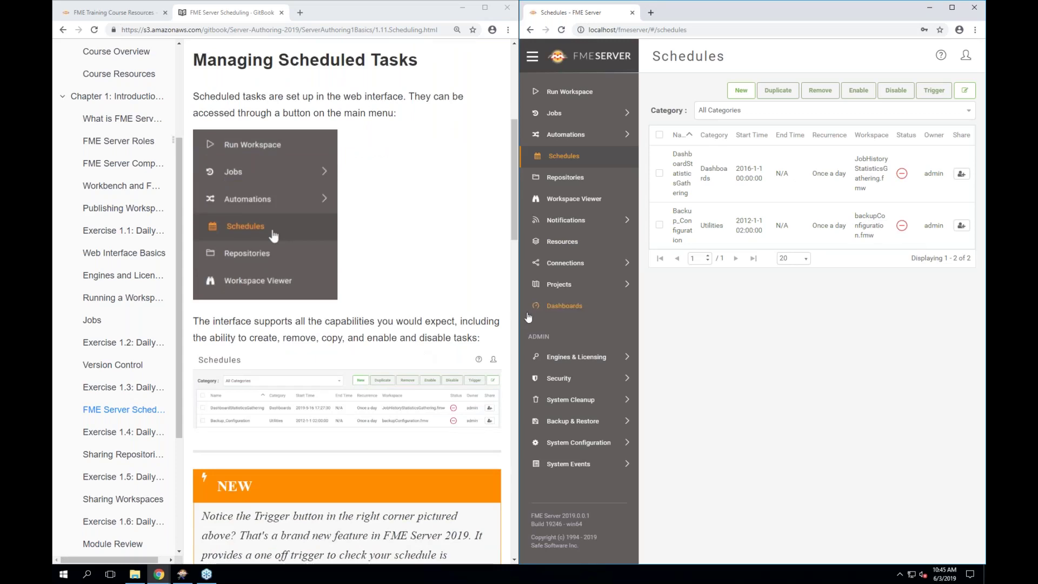
left_click_drag(518, 313, 471, 313)
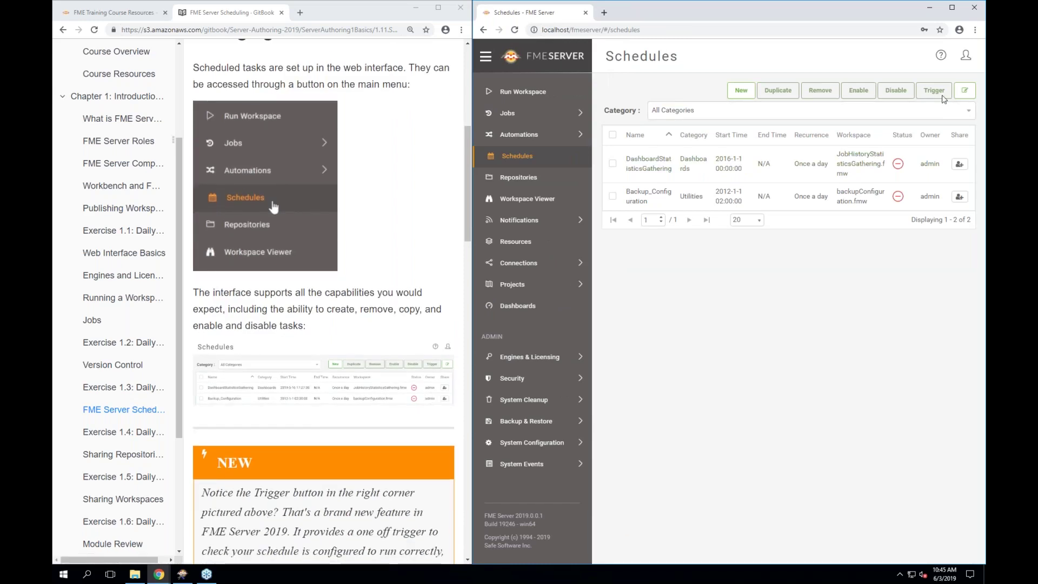
left_click(612, 164)
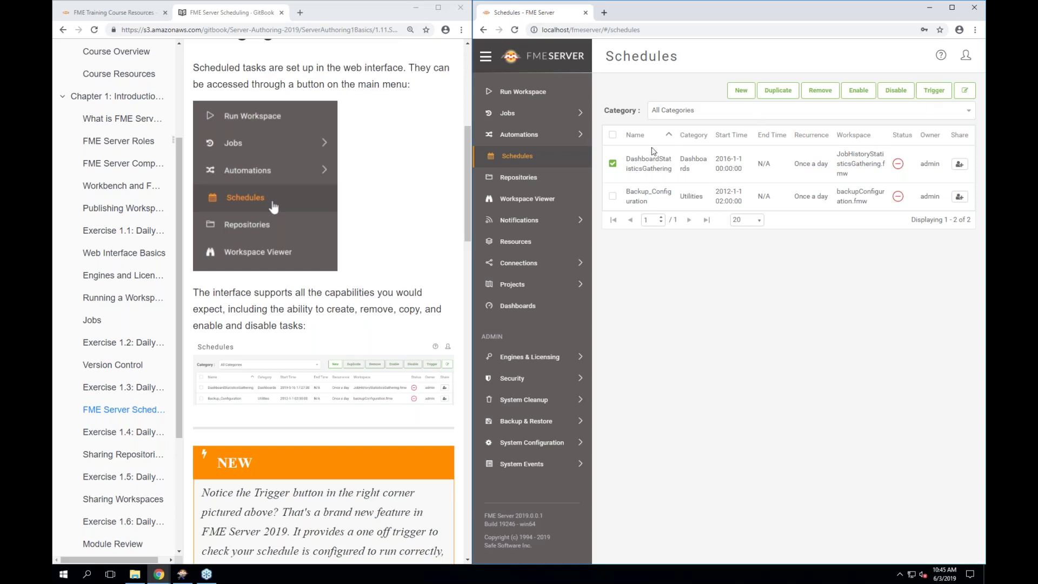
left_click(614, 164)
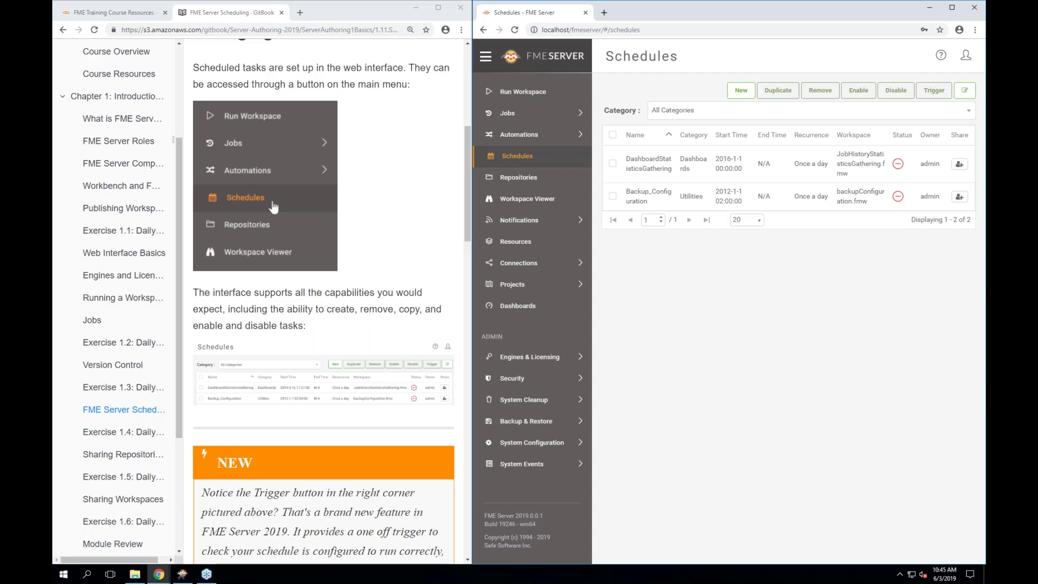
Drag the window divider right to widen the GitBook tutorial beside the Schedules page
scroll(323, 303, "down", 3)
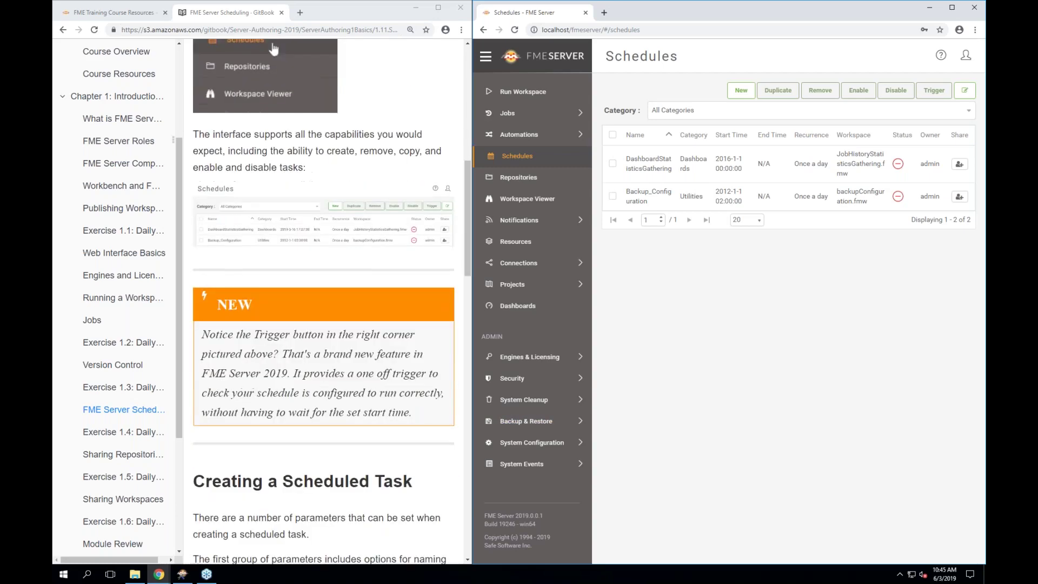
scroll(274, 49, "down", 6)
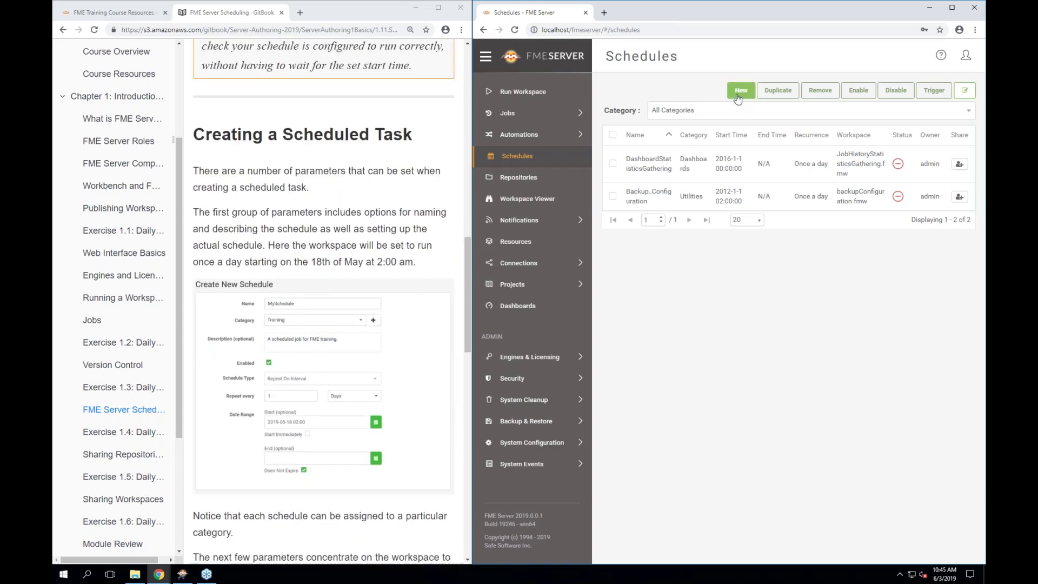
left_click_drag(472, 316, 577, 332)
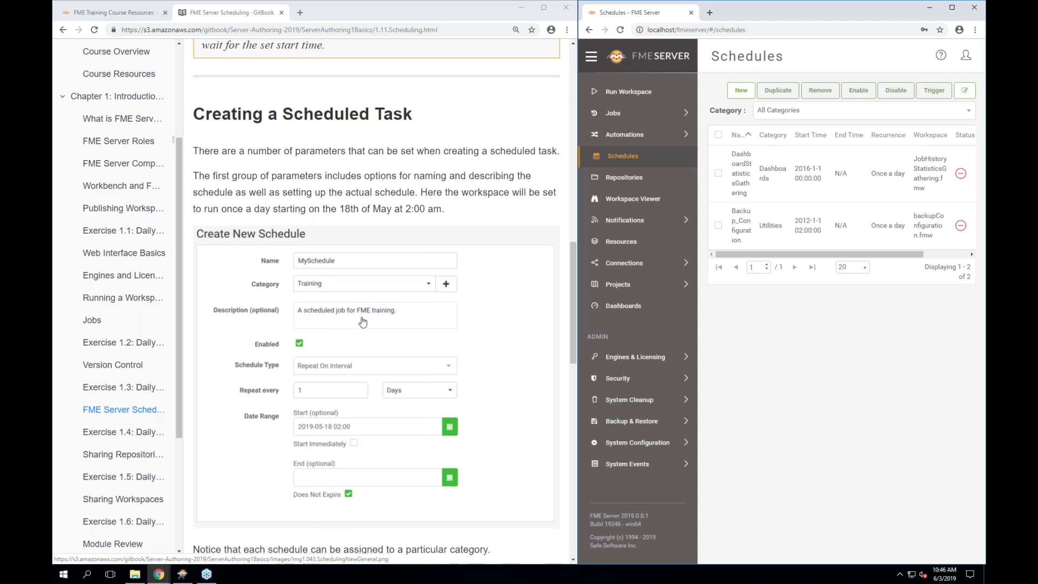
scroll(346, 329, "down", 1)
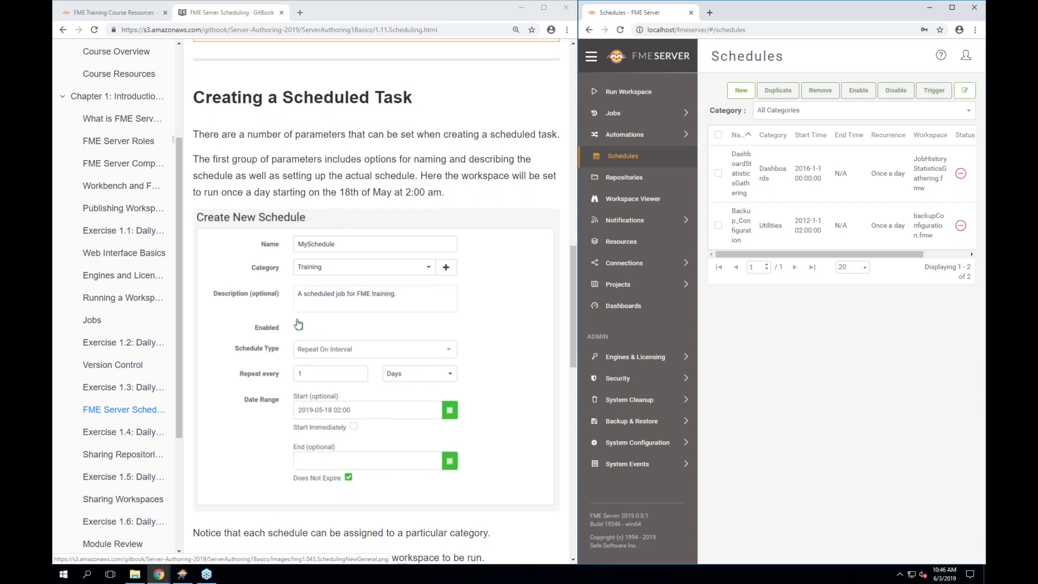
scroll(259, 412, "down", 1)
scroll(259, 411, "down", 2)
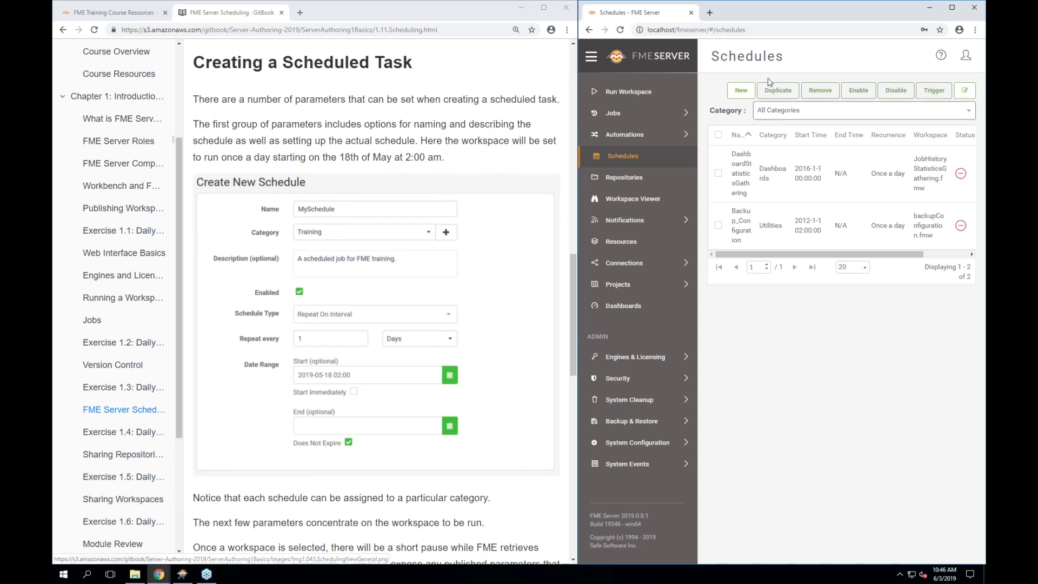
Begin a new schedule with its Schedule Type set to CRON Expression
left_click(741, 90)
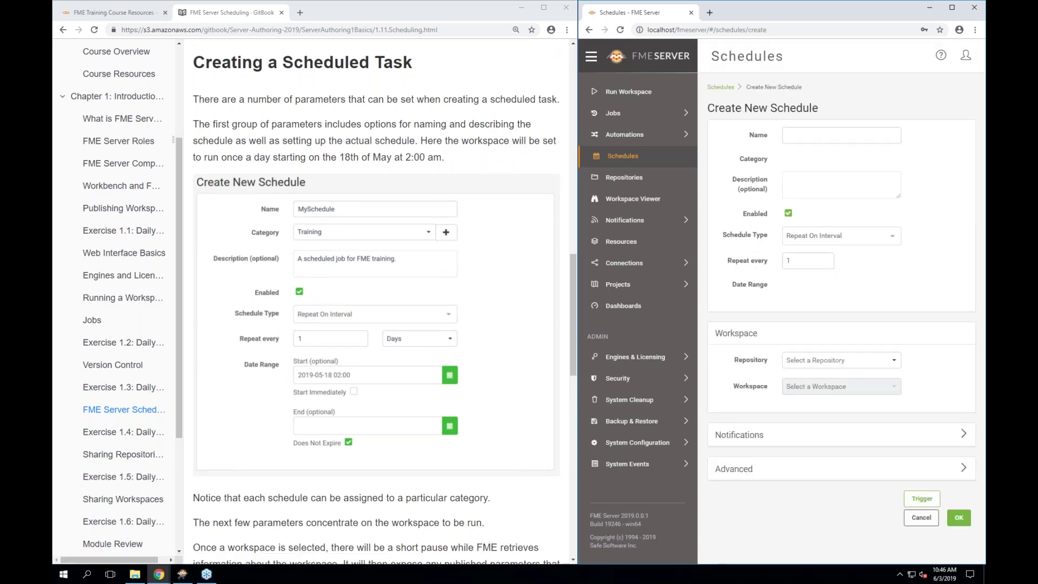
scroll(716, 326, "down", 1)
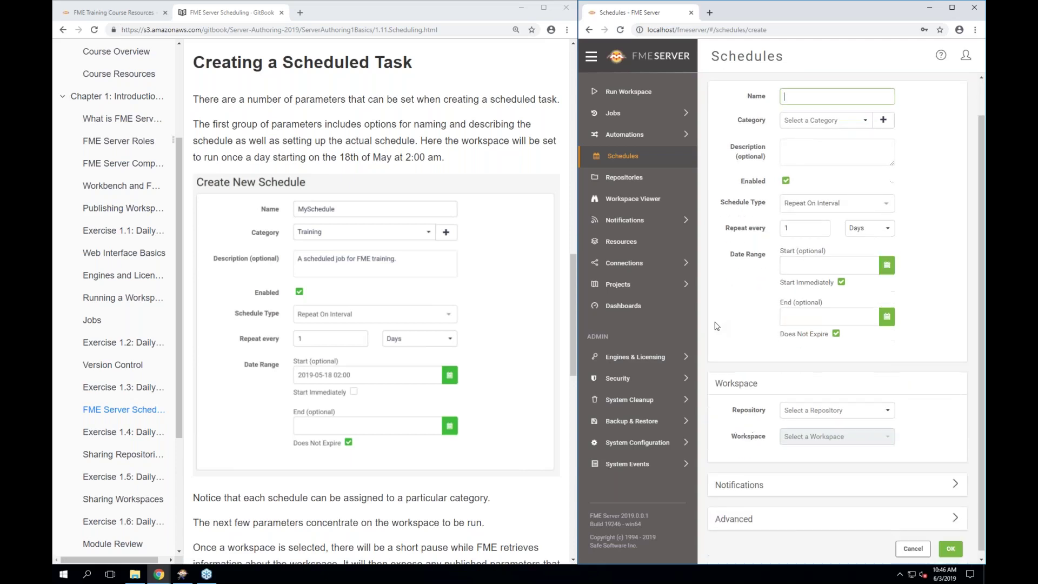
scroll(761, 372, "up", 1)
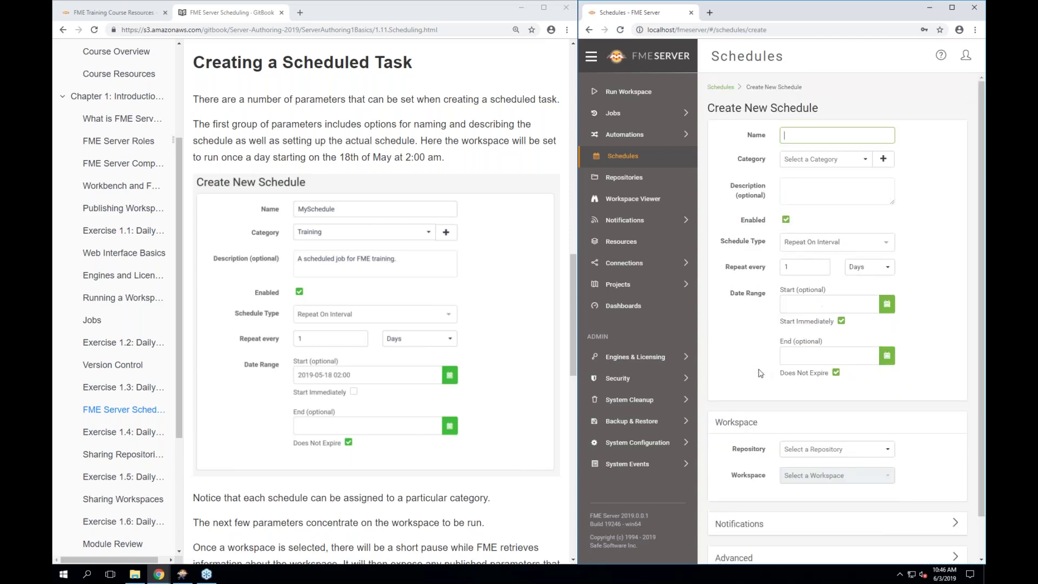
left_click(854, 245)
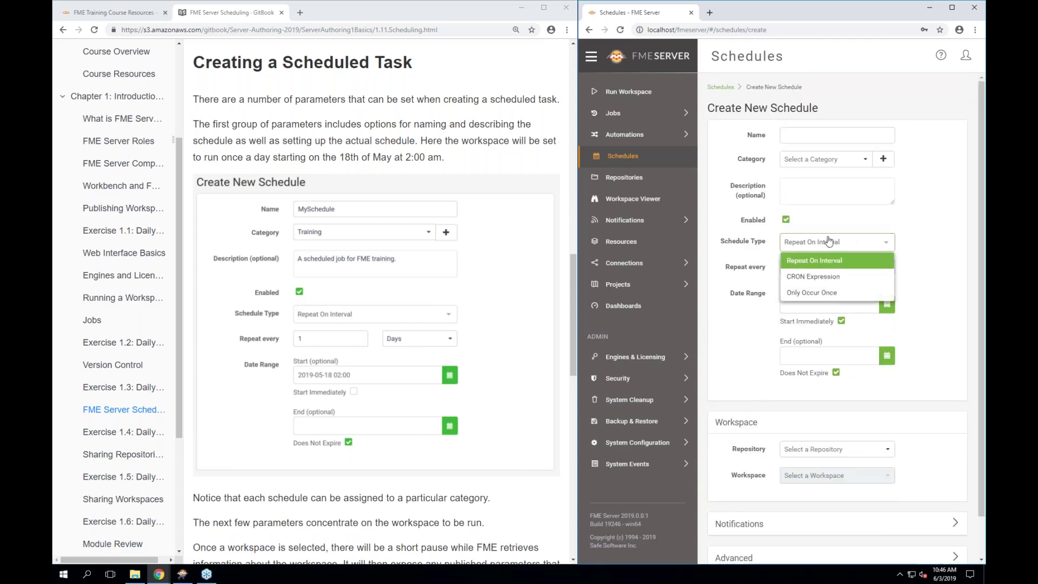
left_click(823, 278)
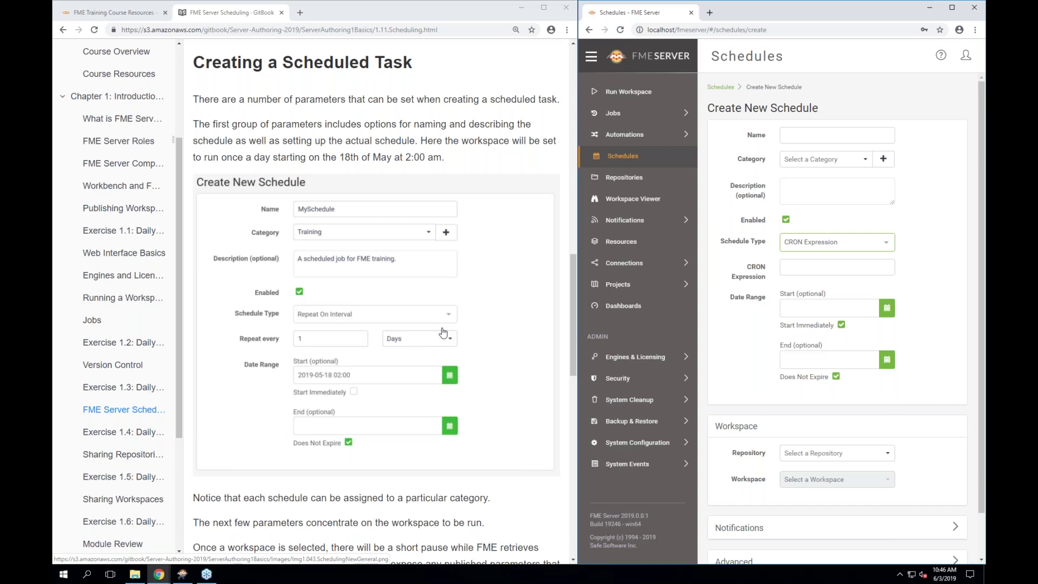
scroll(442, 335, "down", 2)
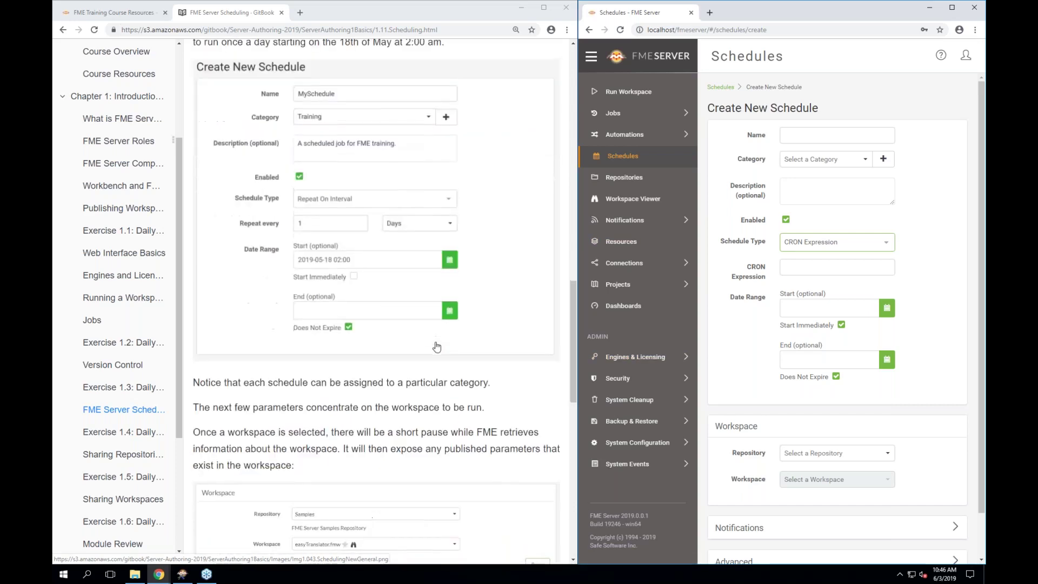
scroll(437, 346, "down", 1)
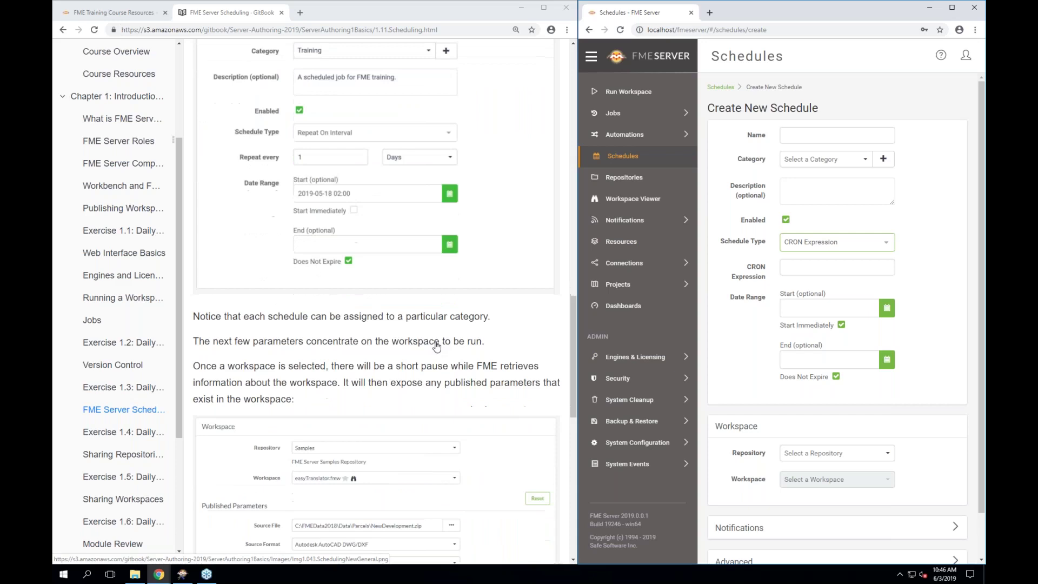
scroll(411, 254, "down", 1)
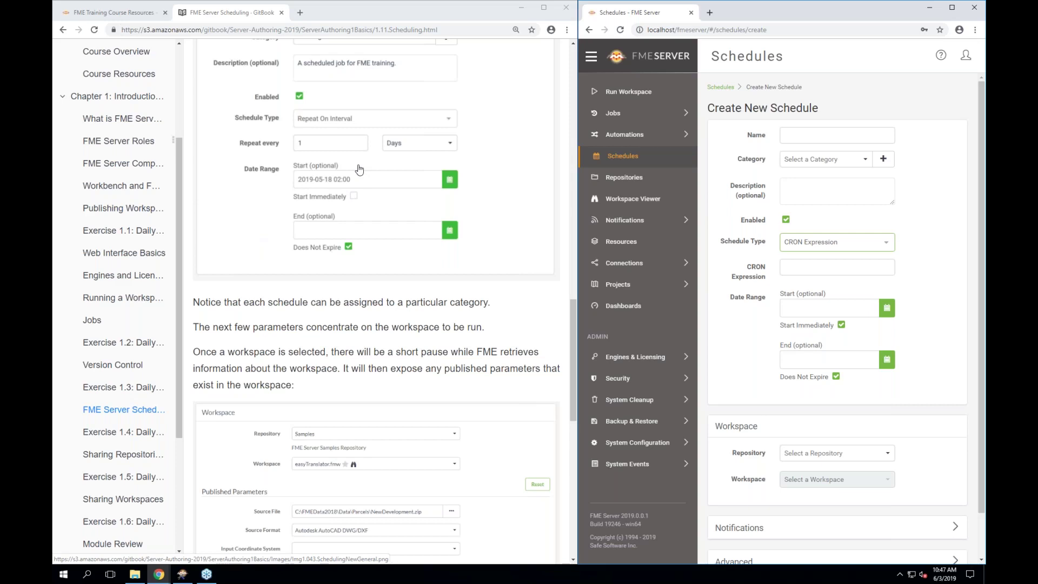
scroll(360, 170, "down", 3)
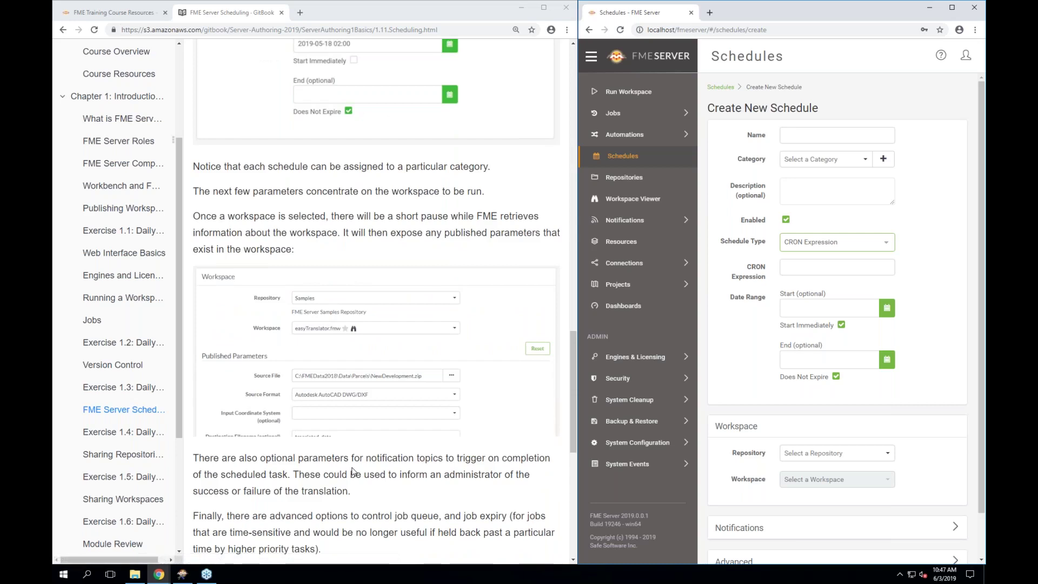
scroll(360, 279, "down", 1)
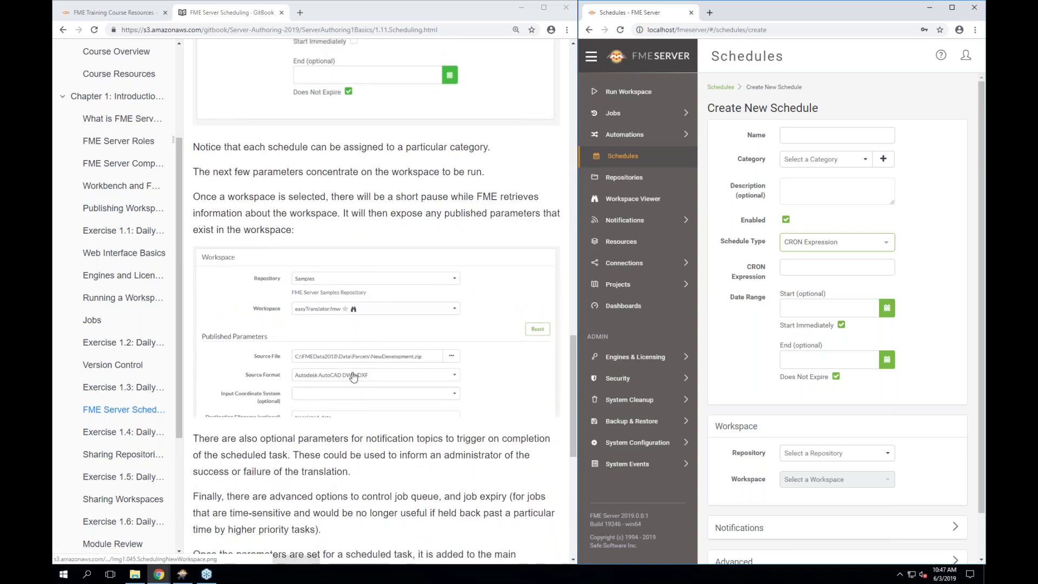
scroll(353, 376, "down", 1)
scroll(354, 377, "down", 1)
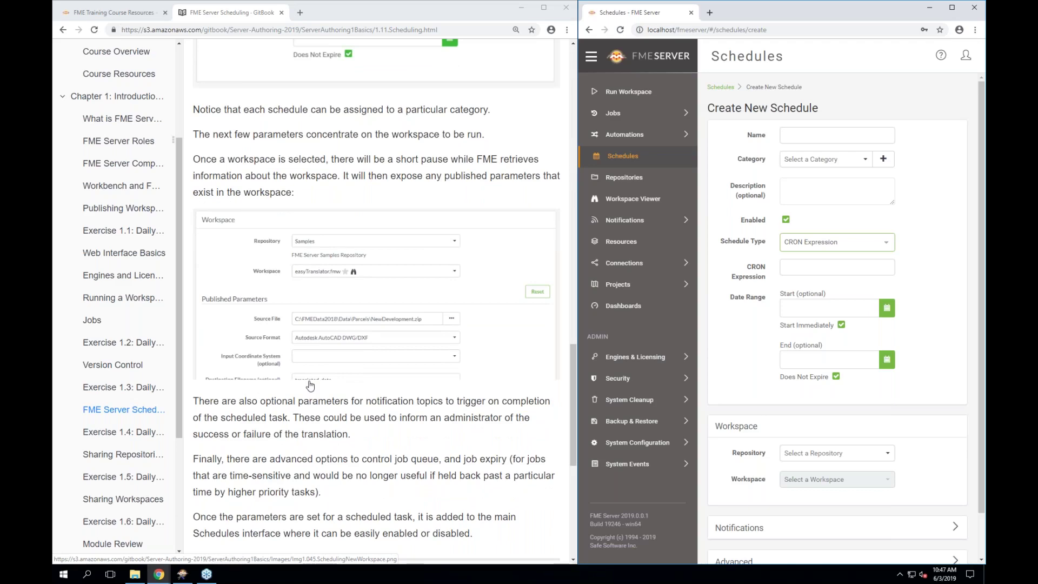
scroll(309, 385, "down", 3)
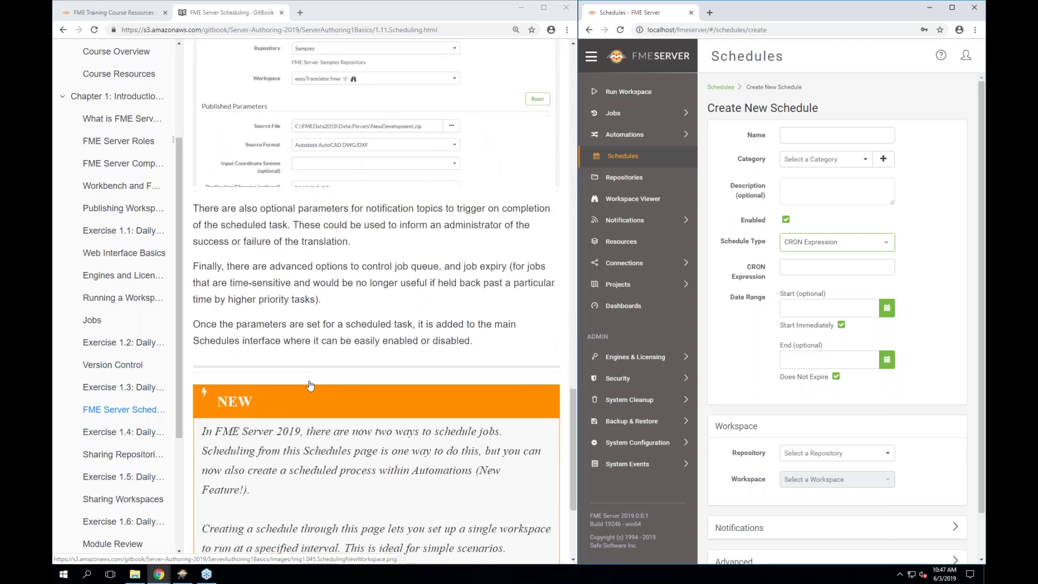
scroll(309, 385, "down", 3)
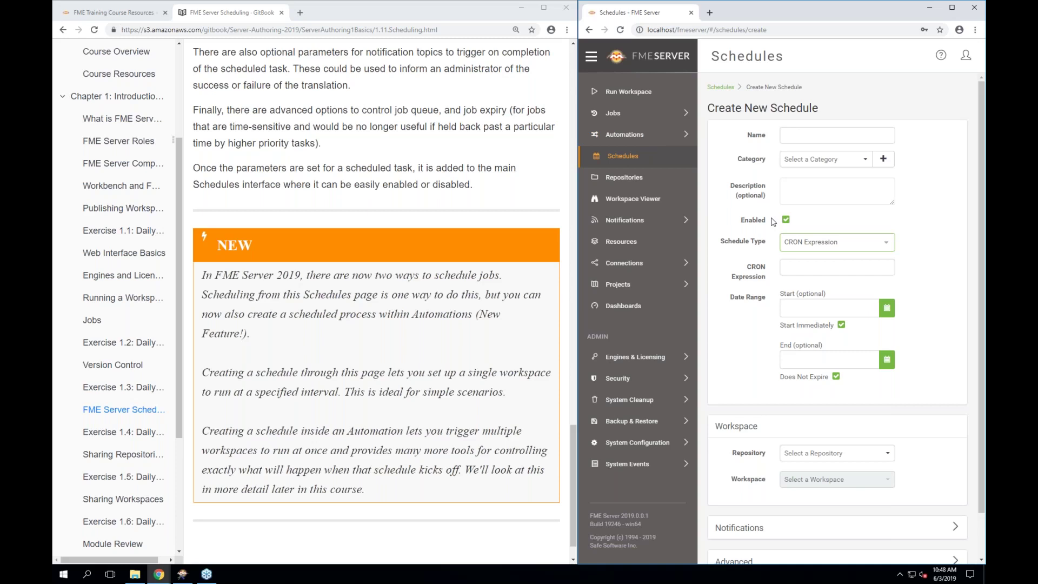
scroll(779, 297, "down", 1)
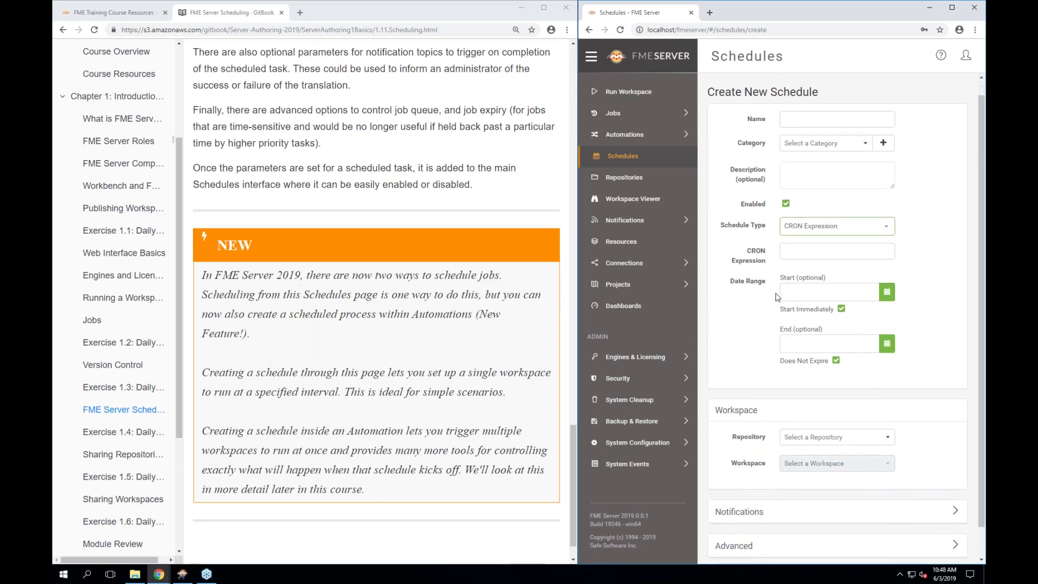
scroll(347, 366, "down", 1)
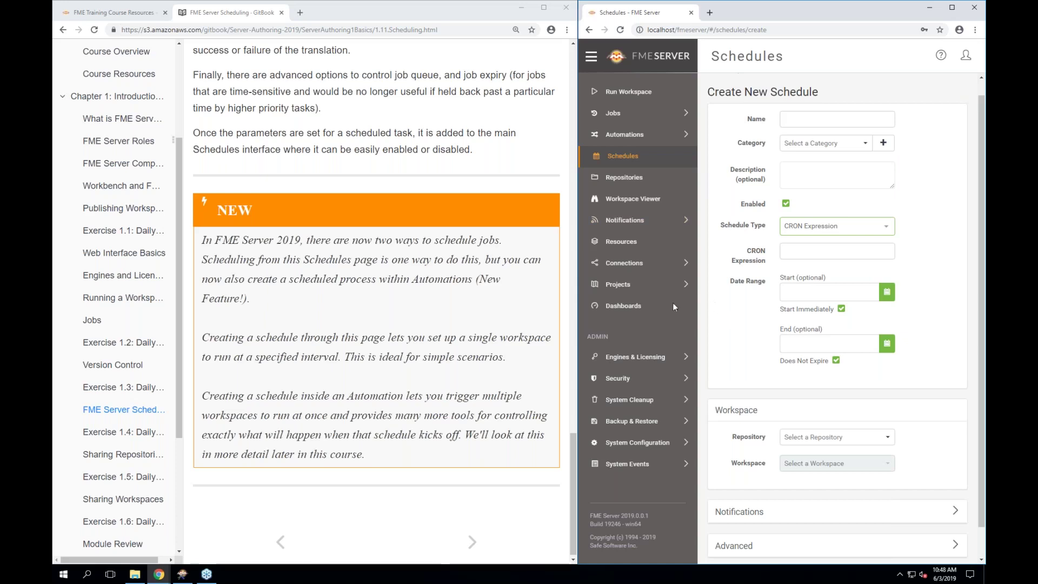
scroll(376, 325, "down", 1)
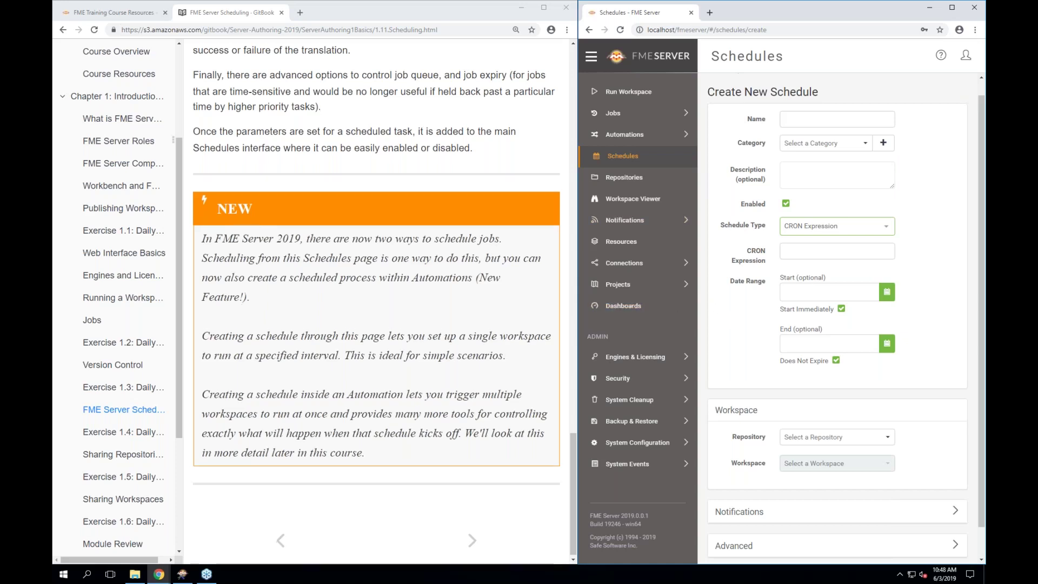
Open Exercise 1.4 in GitBook and scroll down to its Create Test Schedule step
left_click(132, 433)
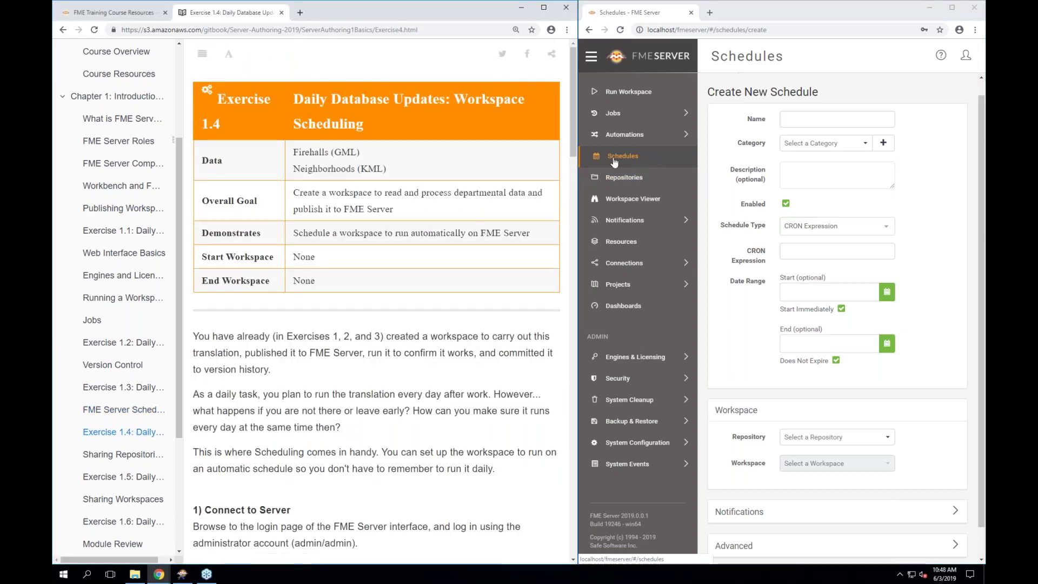
scroll(403, 210, "down", 1)
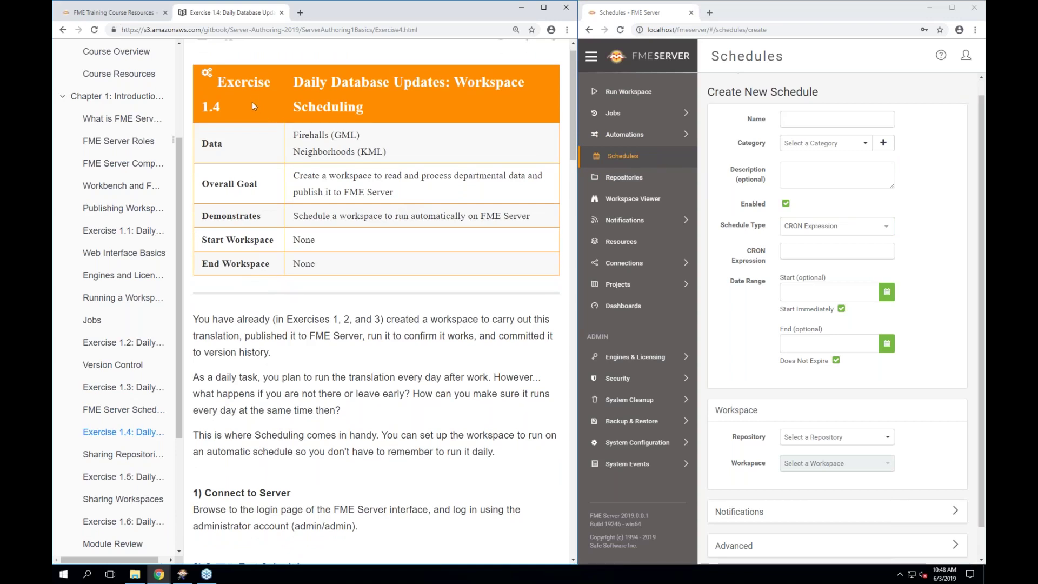
scroll(262, 302, "down", 1)
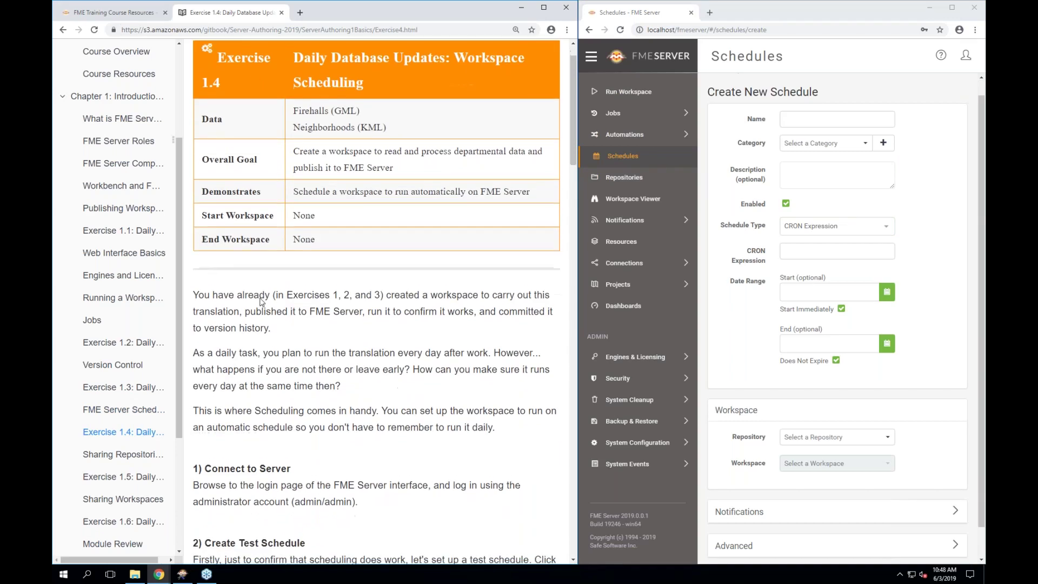
scroll(377, 301, "down", 2)
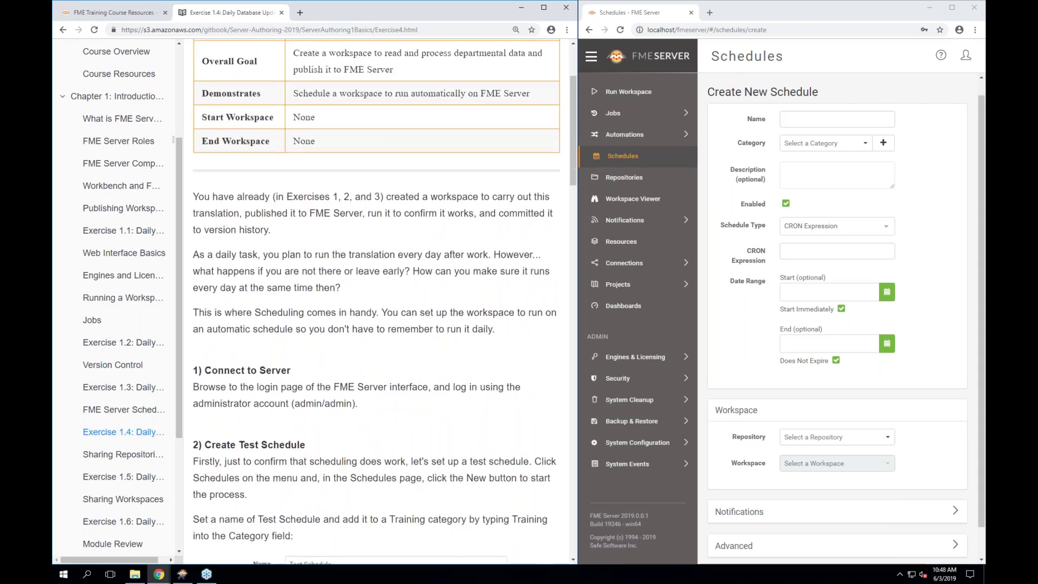
scroll(379, 301, "down", 5)
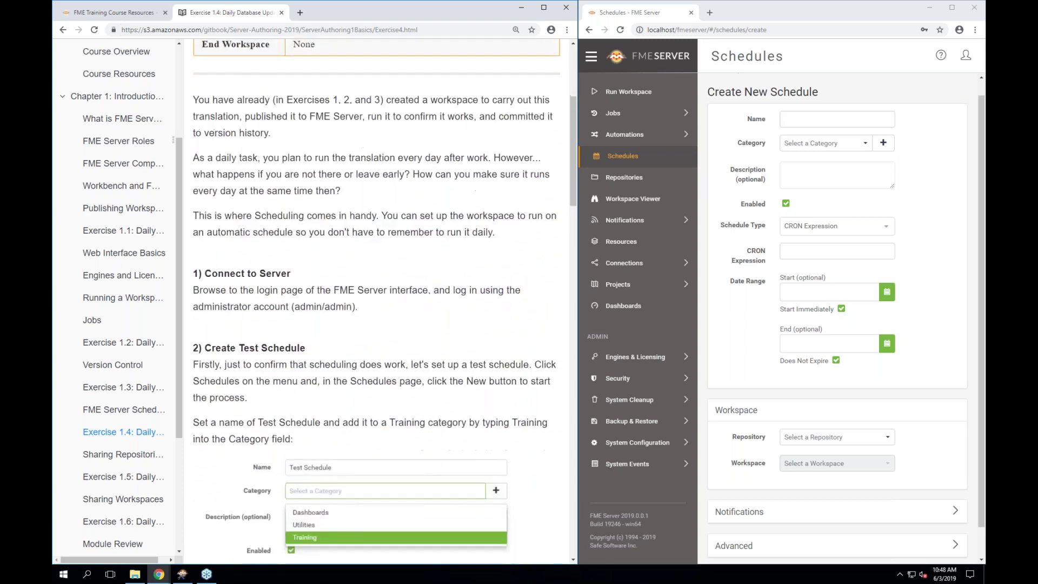
scroll(379, 302, "down", 1)
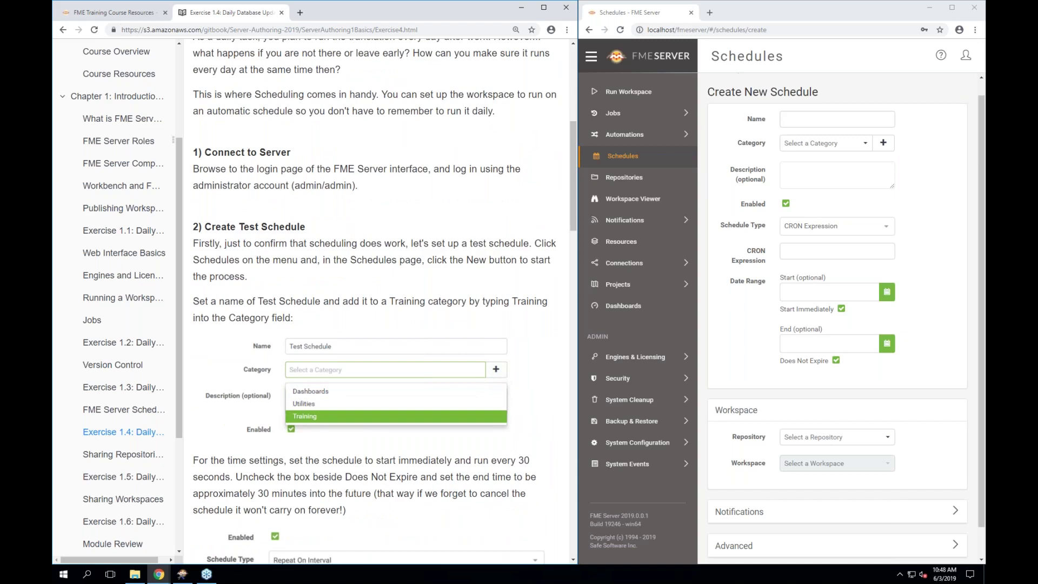
Return to the Schedules list and widen the FME Server page beside the tutorial
left_click(644, 162)
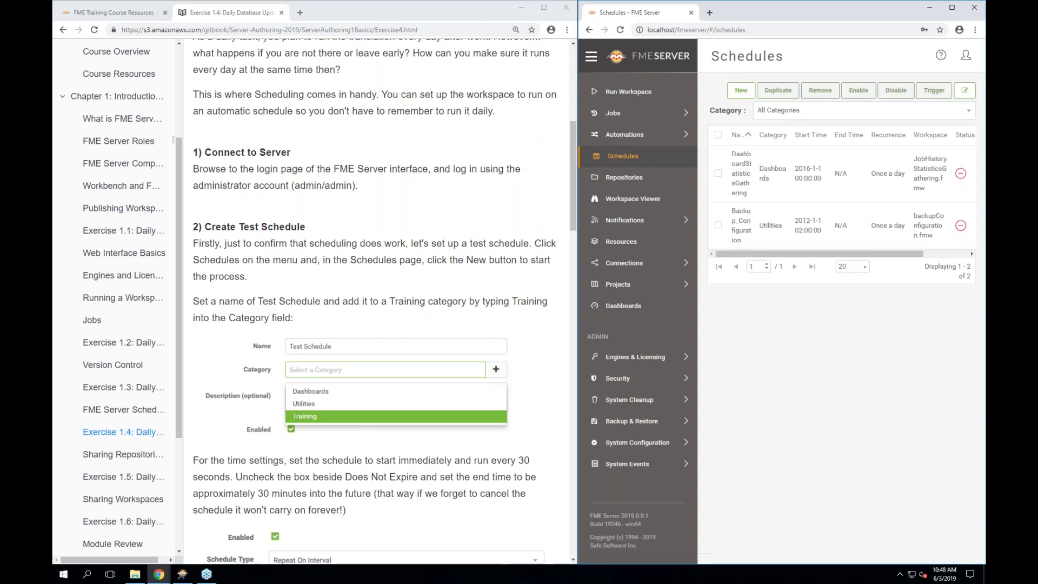
left_click_drag(578, 192, 485, 197)
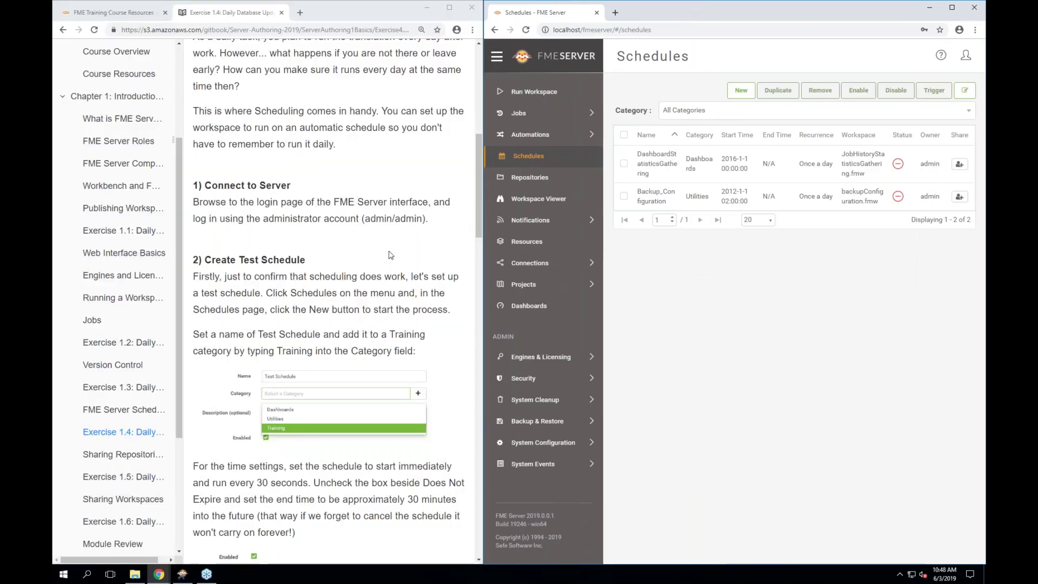
scroll(389, 254, "down", 1)
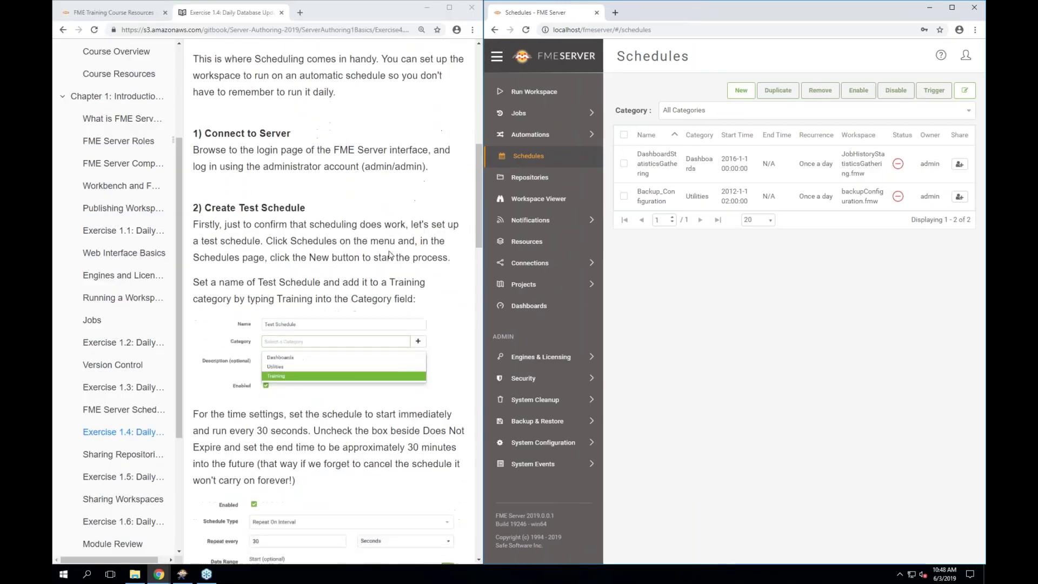
Create a new schedule named 'Test Schedule' in a new Training category
left_click(748, 95)
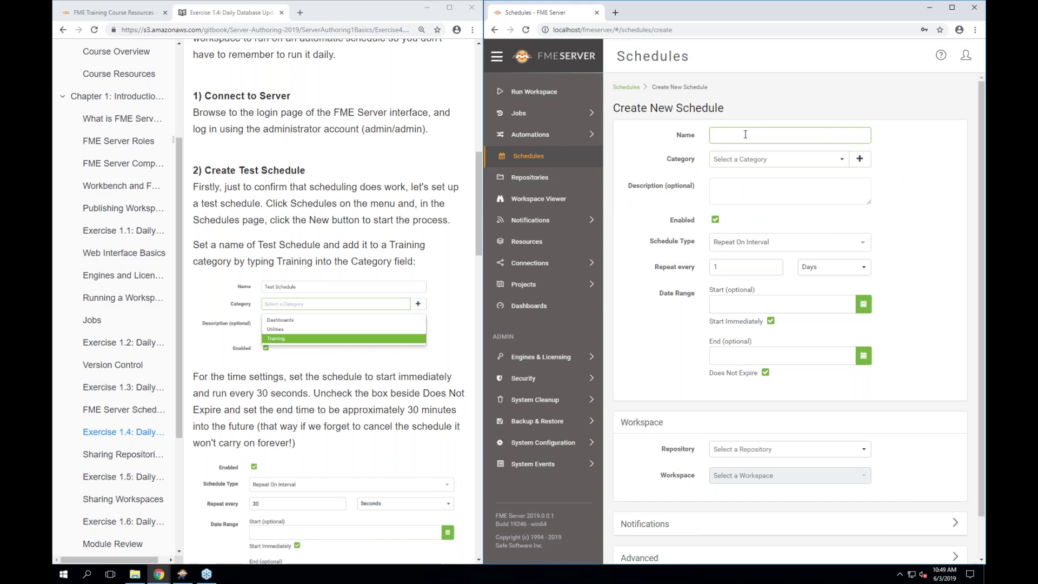
type("Test Schedule")
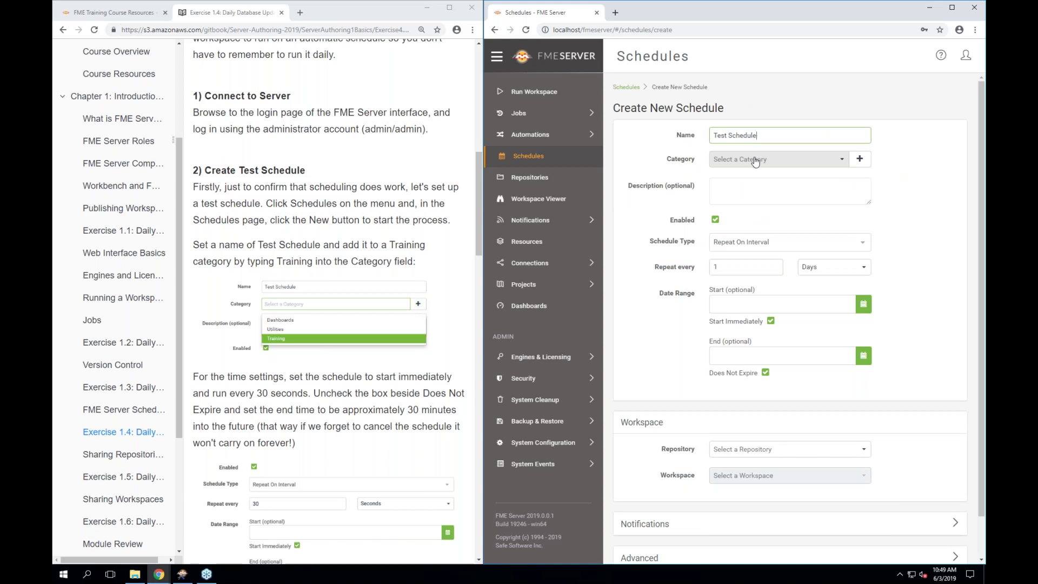
left_click(752, 160)
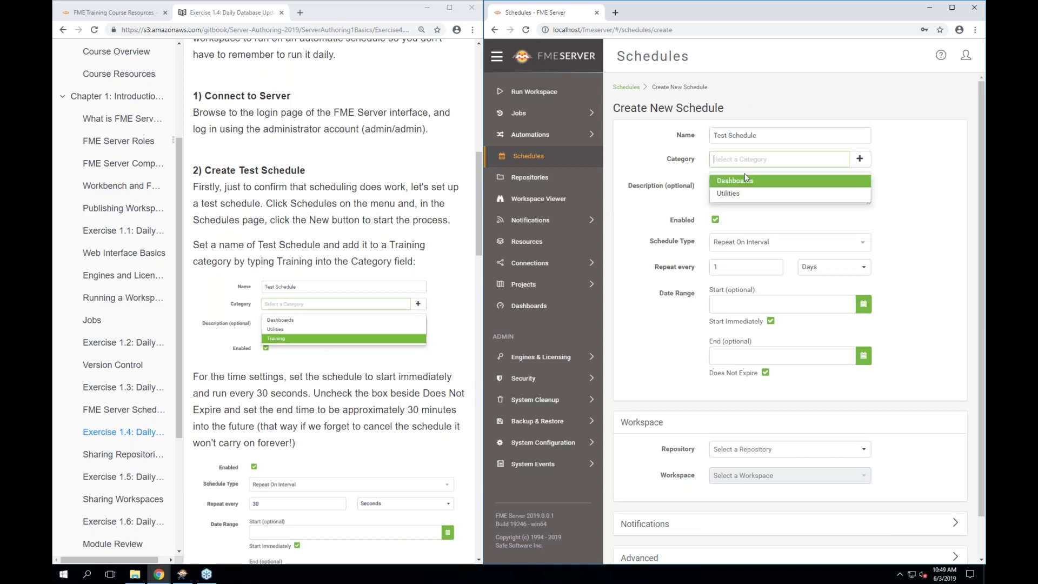
type("Training")
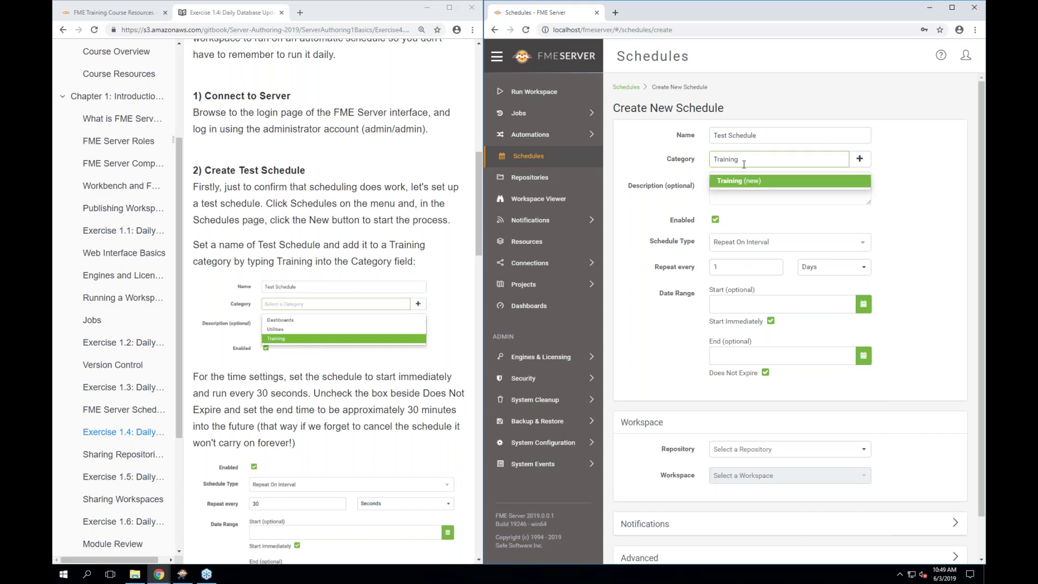
left_click(758, 187)
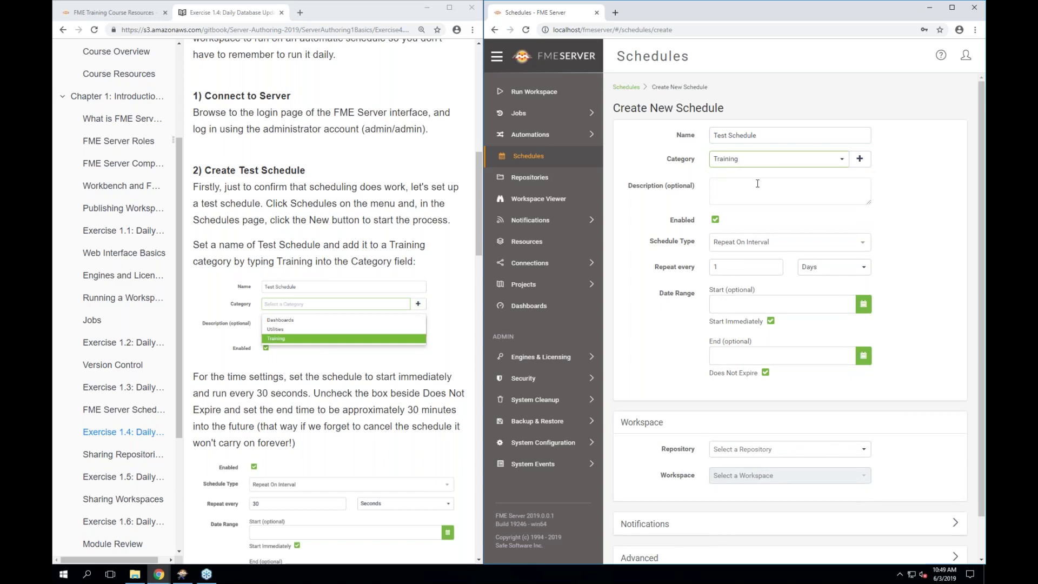
scroll(294, 357, "down", 2)
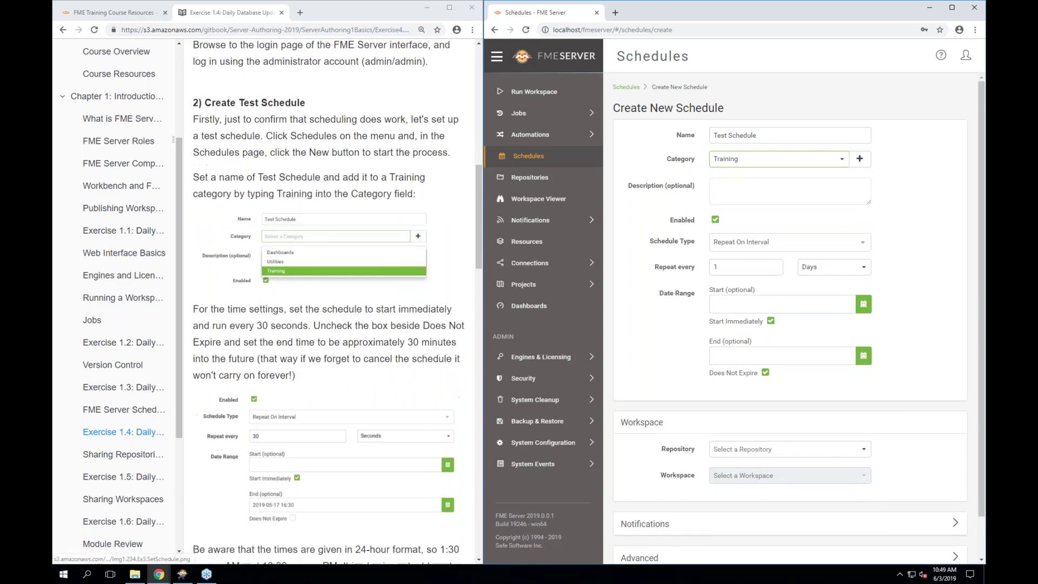
scroll(330, 303, "down", 1)
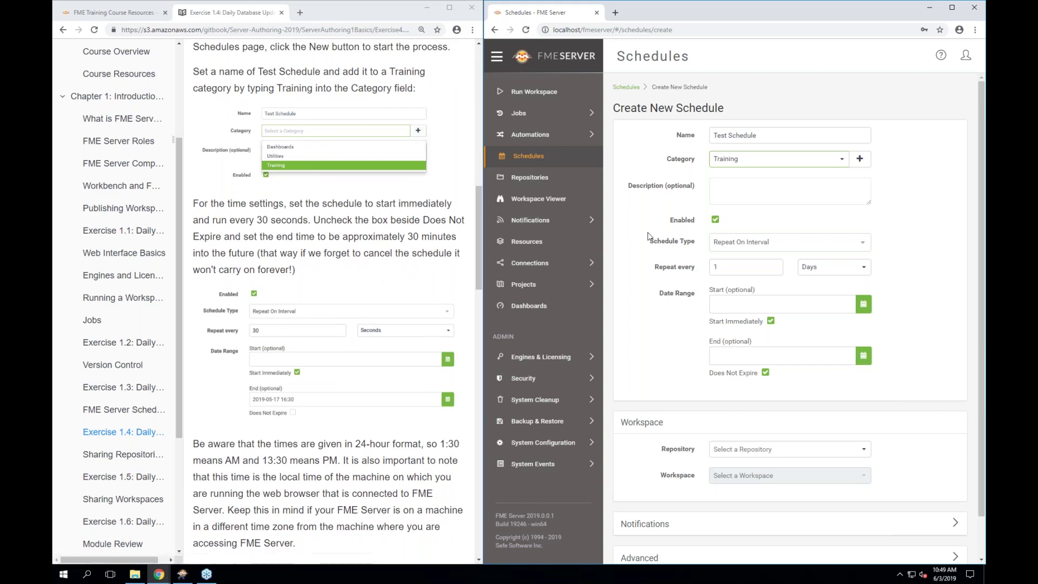
scroll(648, 236, "down", 1)
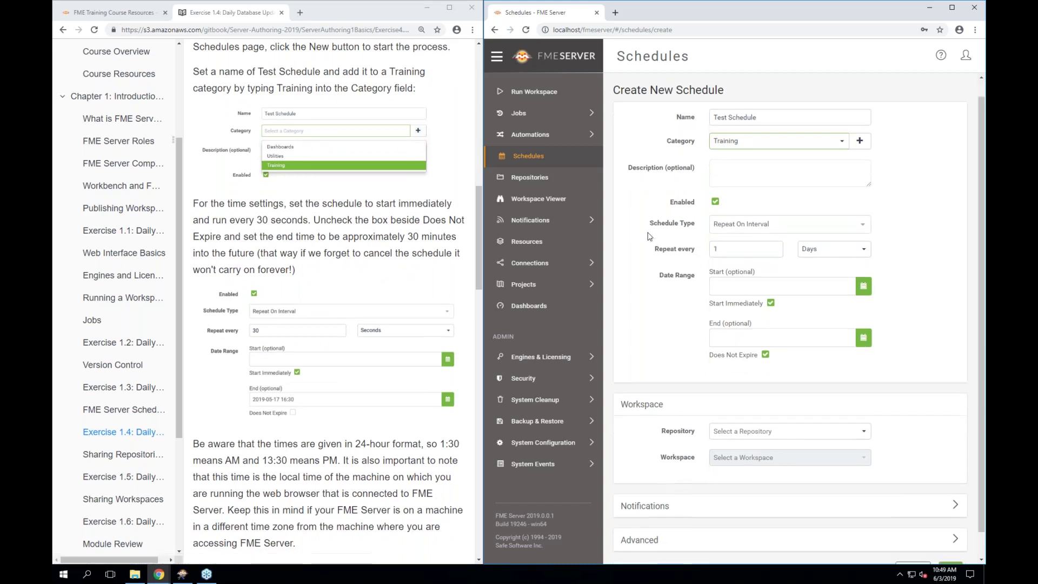
Set the Test Schedule to repeat every 30 seconds
left_click(724, 248)
key("BackSpace")
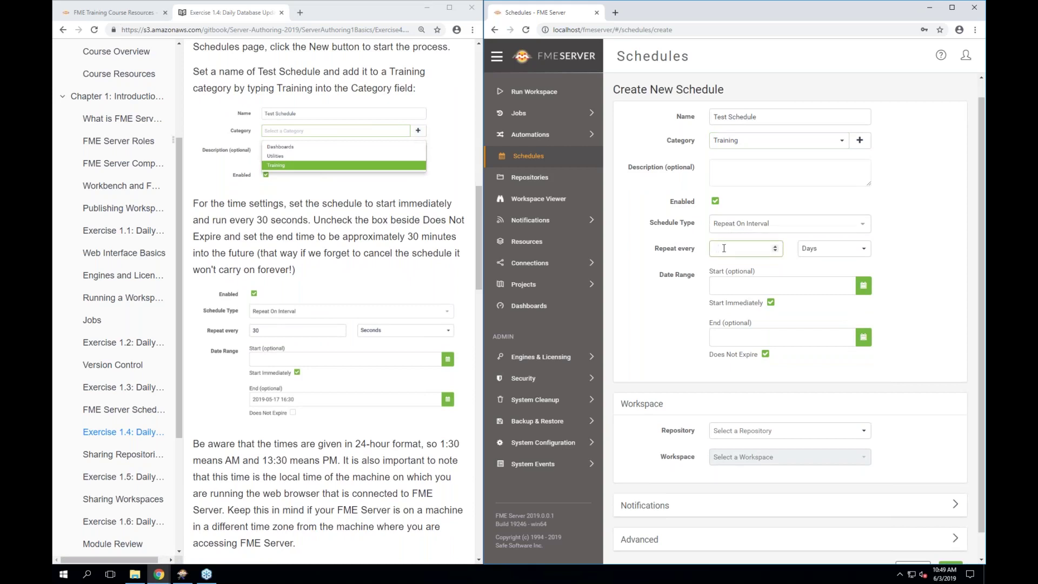
type("30")
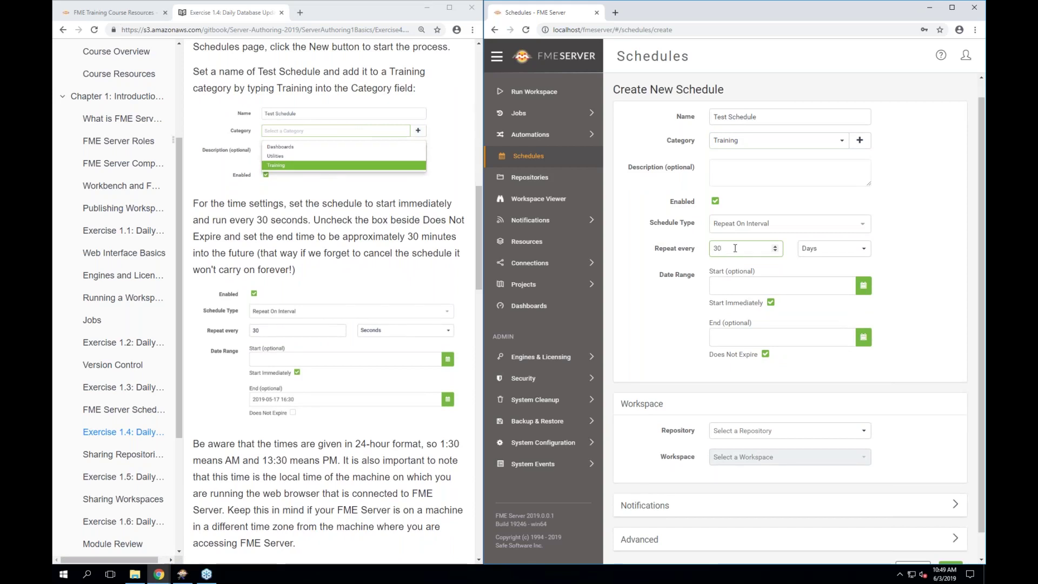
left_click(839, 254)
left_click(819, 270)
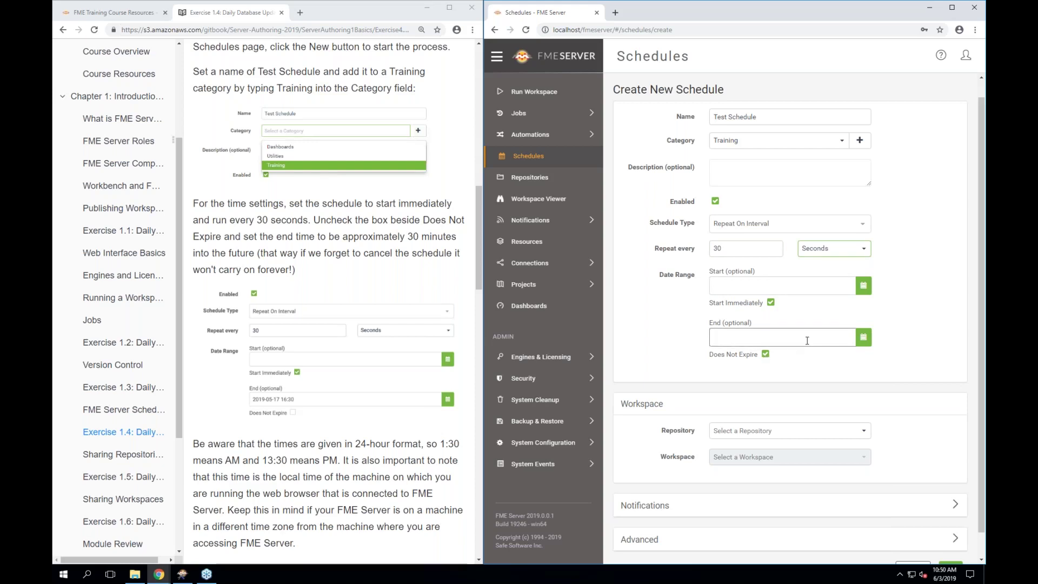
left_click(766, 355)
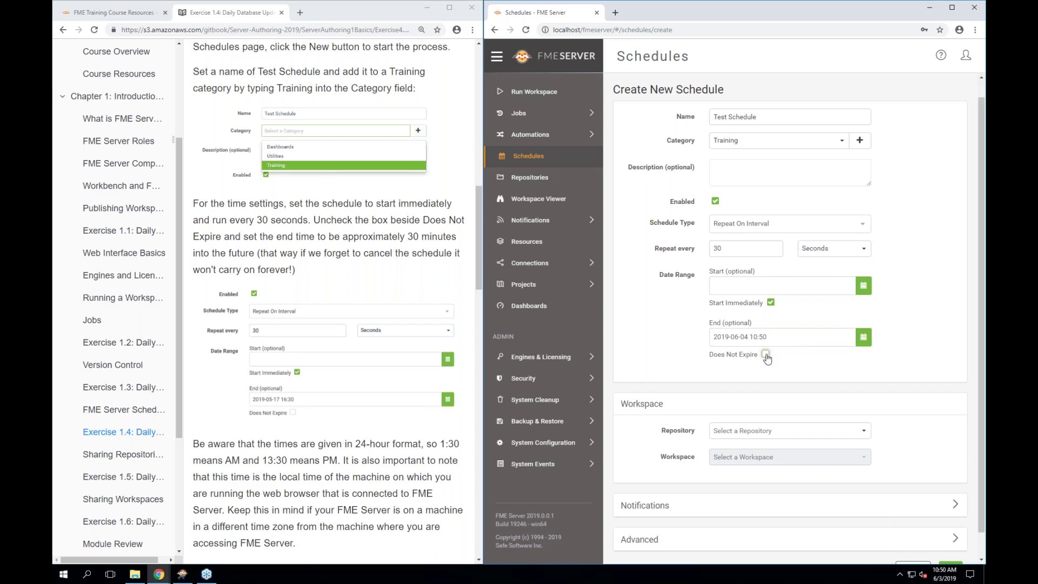
left_click(863, 339)
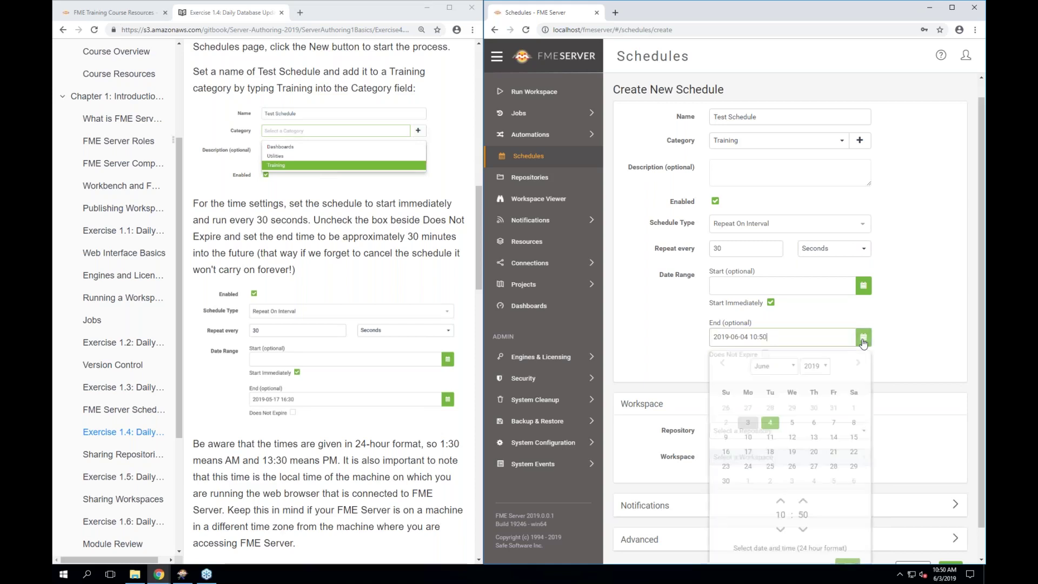
left_click(748, 418)
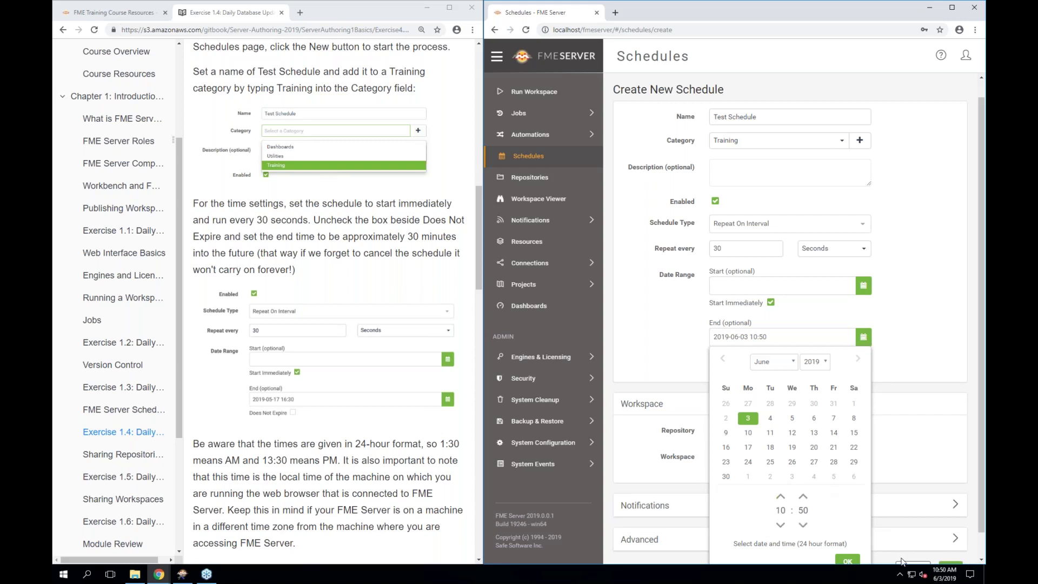
mouse_move(956, 579)
left_click(781, 497)
left_click(780, 525)
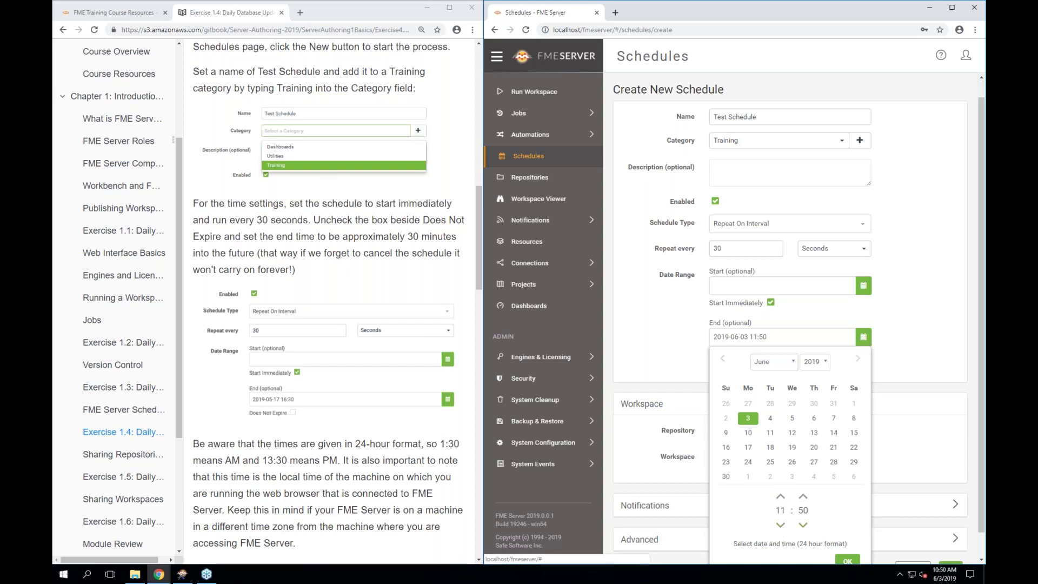
left_click(846, 560)
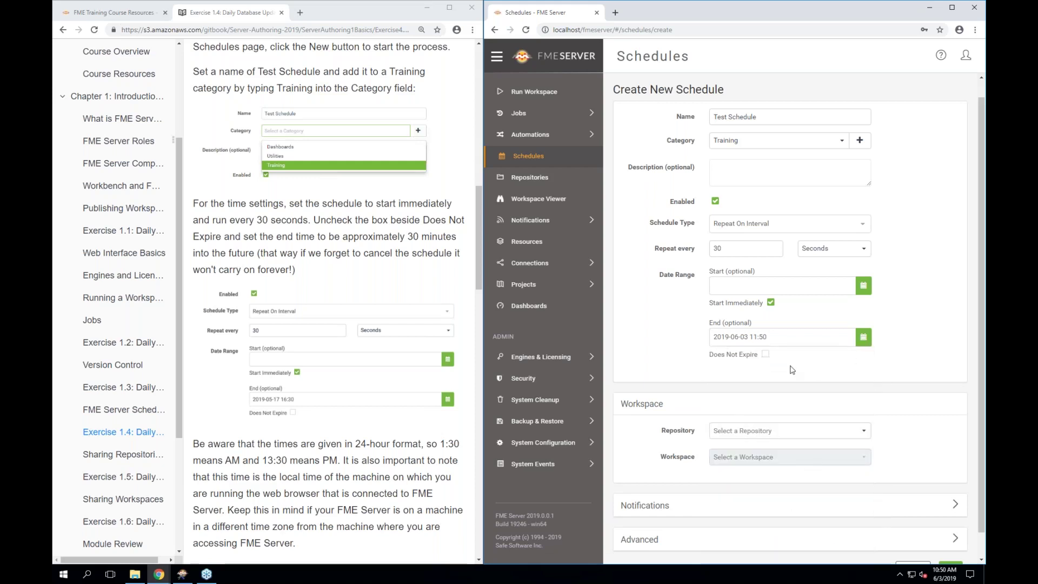
Choose the Training repository so the schedule runs the Exercise1.fmw workspace
scroll(920, 412, "down", 1)
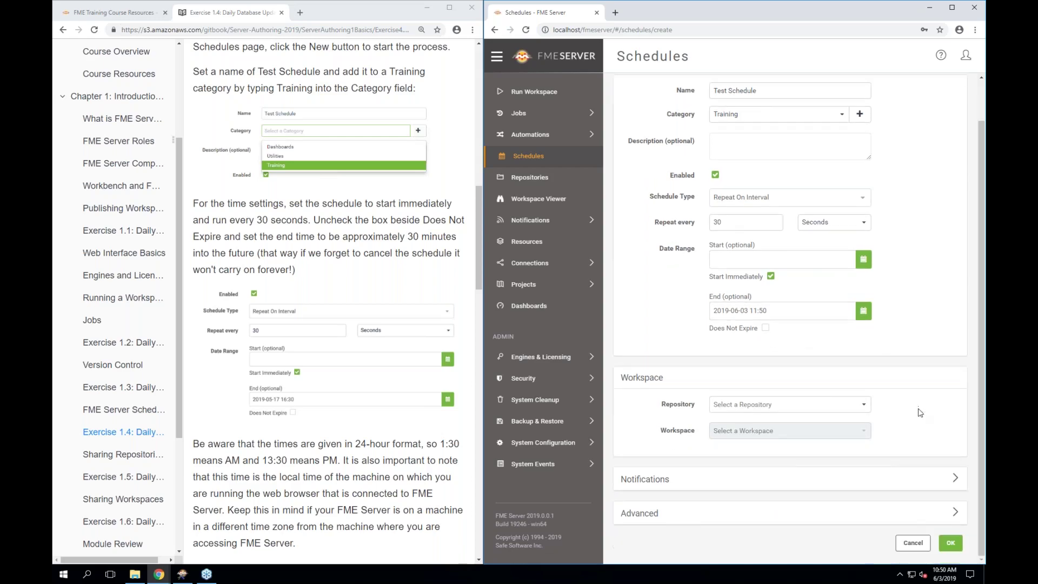
scroll(389, 396, "down", 3)
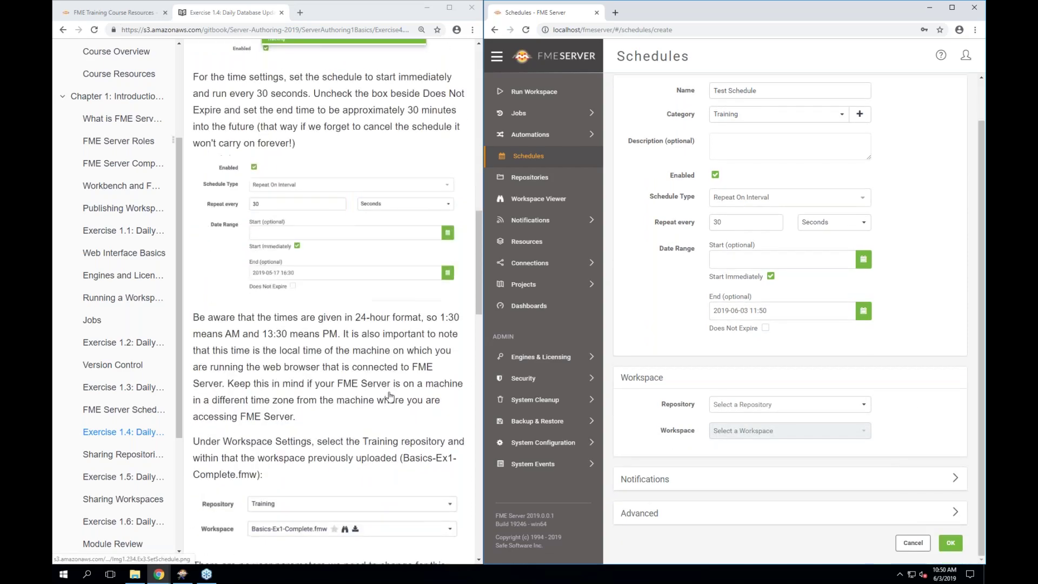
scroll(389, 396, "down", 3)
scroll(390, 397, "down", 1)
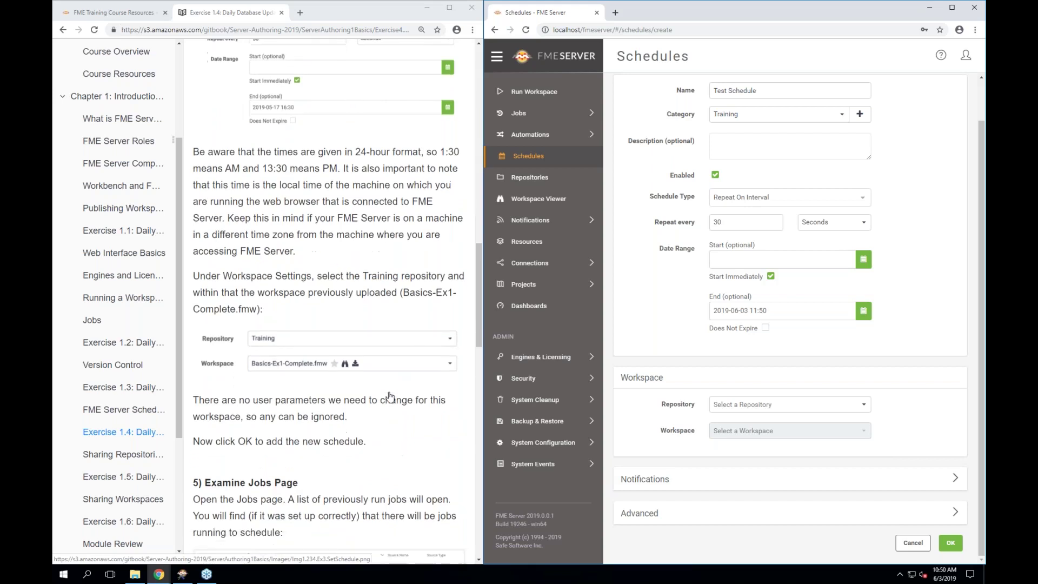
left_click(789, 409)
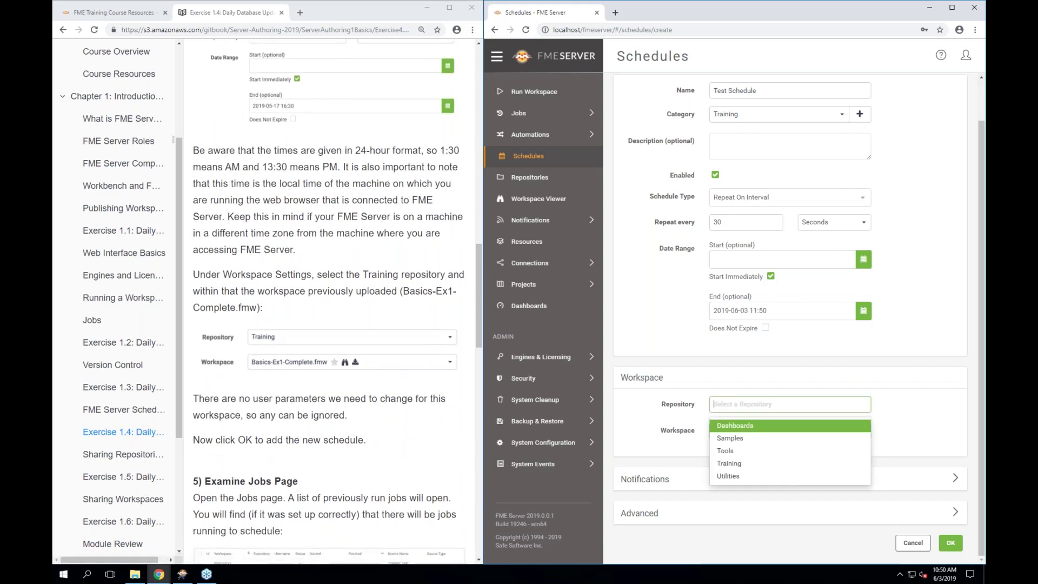
left_click(734, 467)
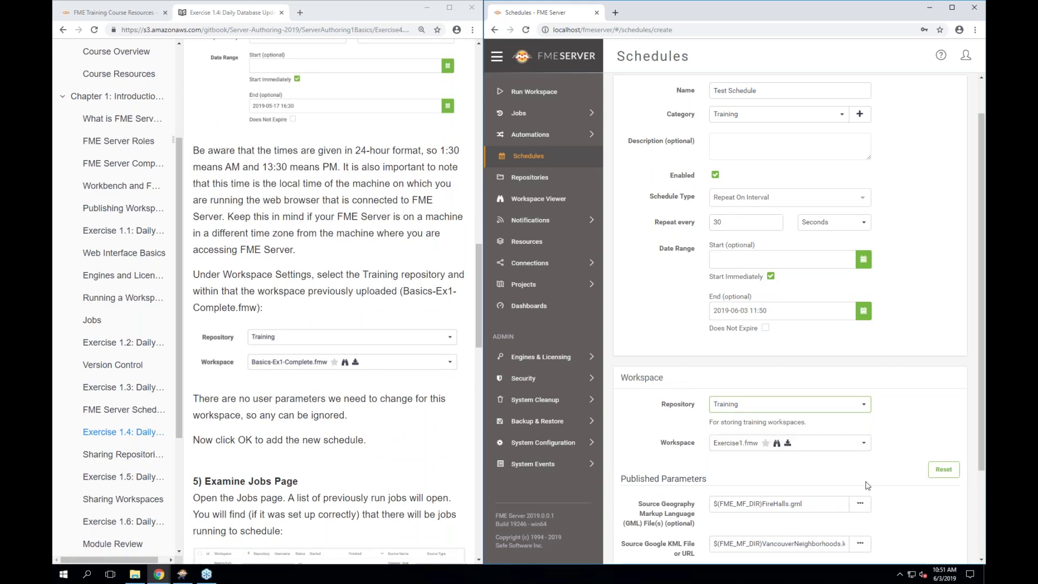
scroll(867, 486, "down", 2)
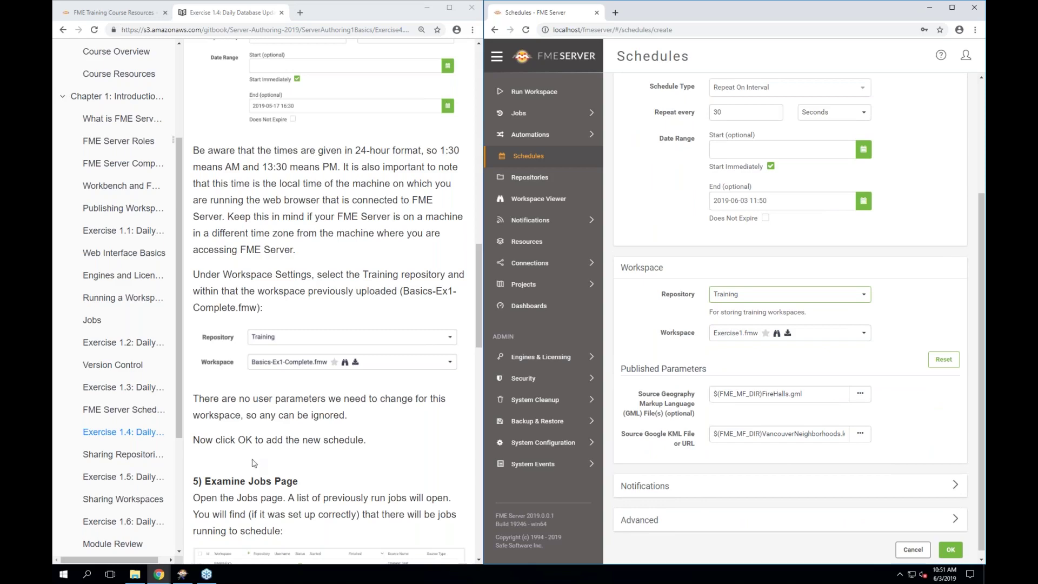
scroll(253, 463, "down", 3)
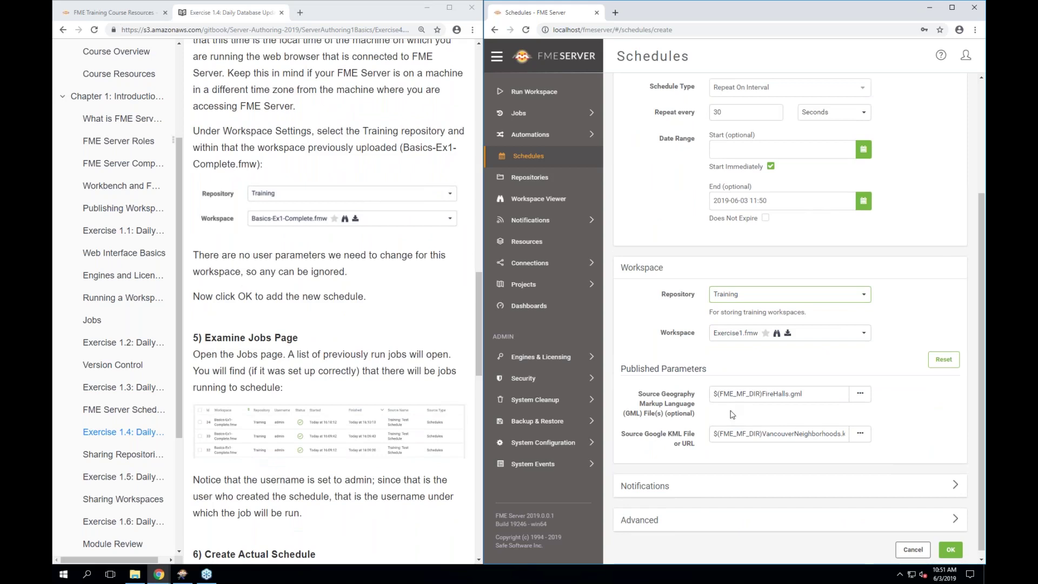
Save the Test Schedule and confirm it appears in the Schedules list
left_click(952, 549)
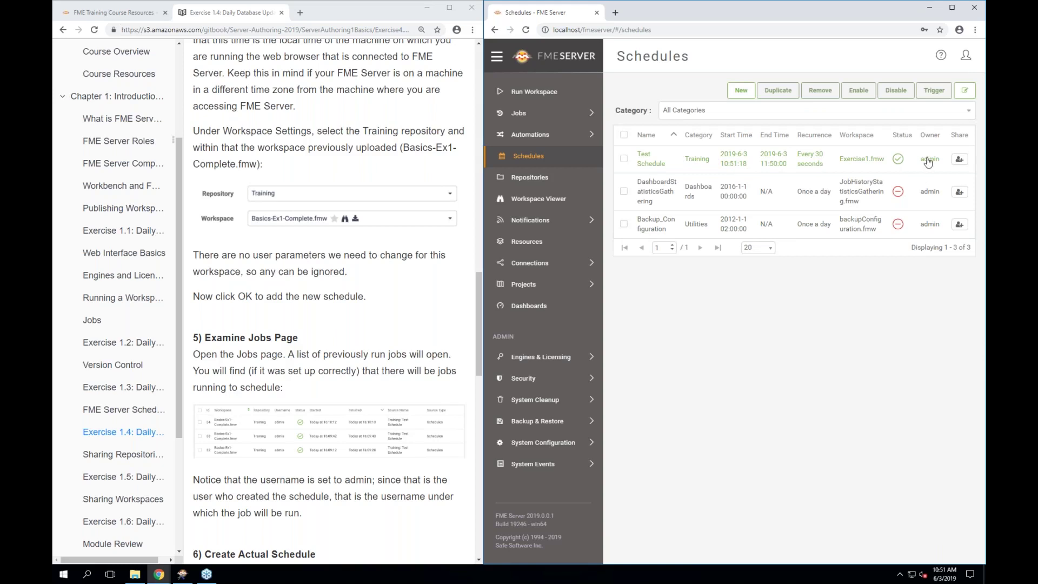
mouse_move(898, 166)
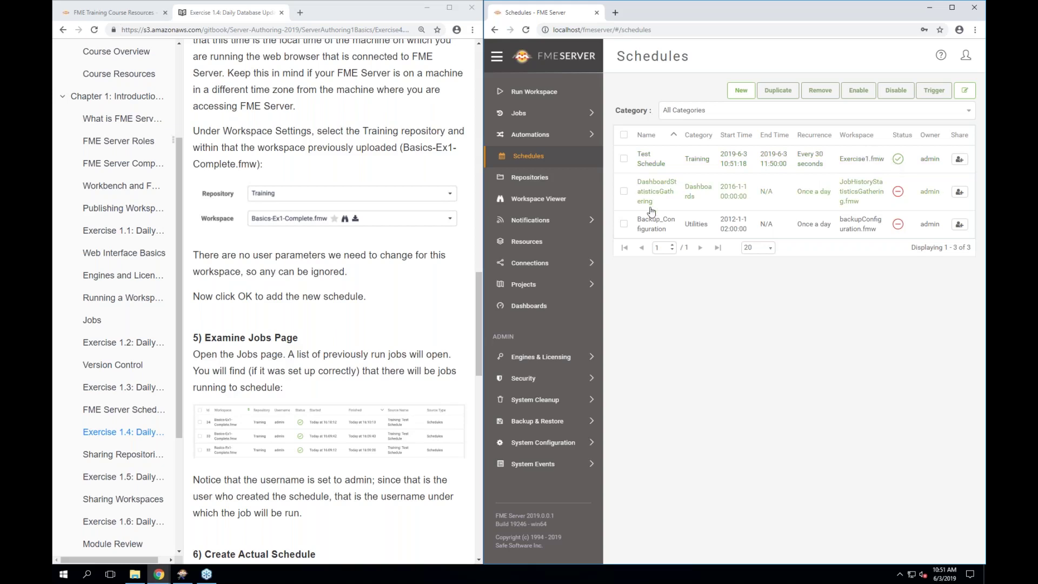
scroll(329, 303, "down", 1)
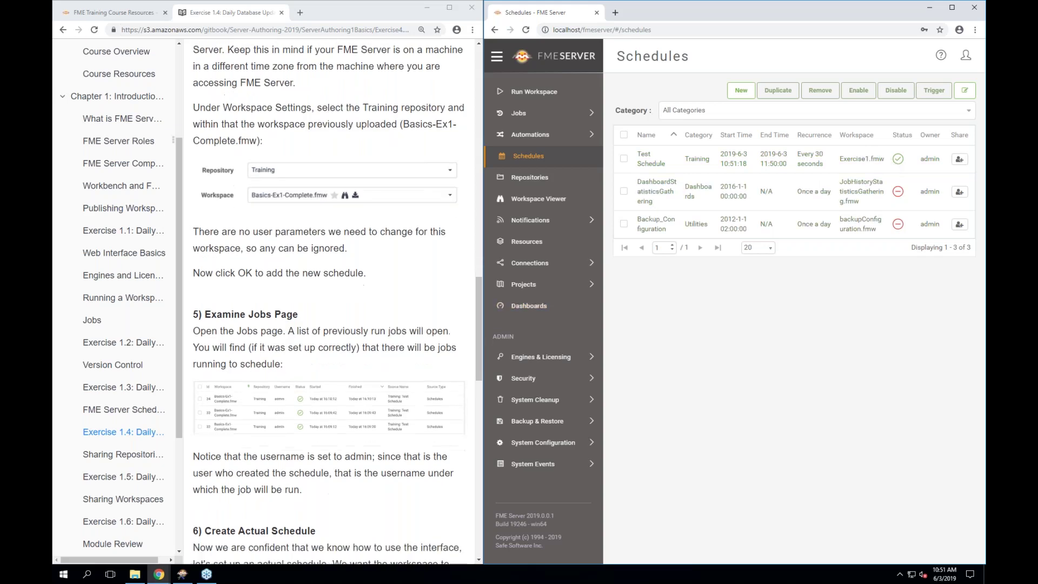
left_click(527, 115)
Open Completed Jobs in a new tab to see the Test Schedule's Exercise1.fmw runs
right_click(528, 120)
left_click(528, 120)
left_click(524, 113)
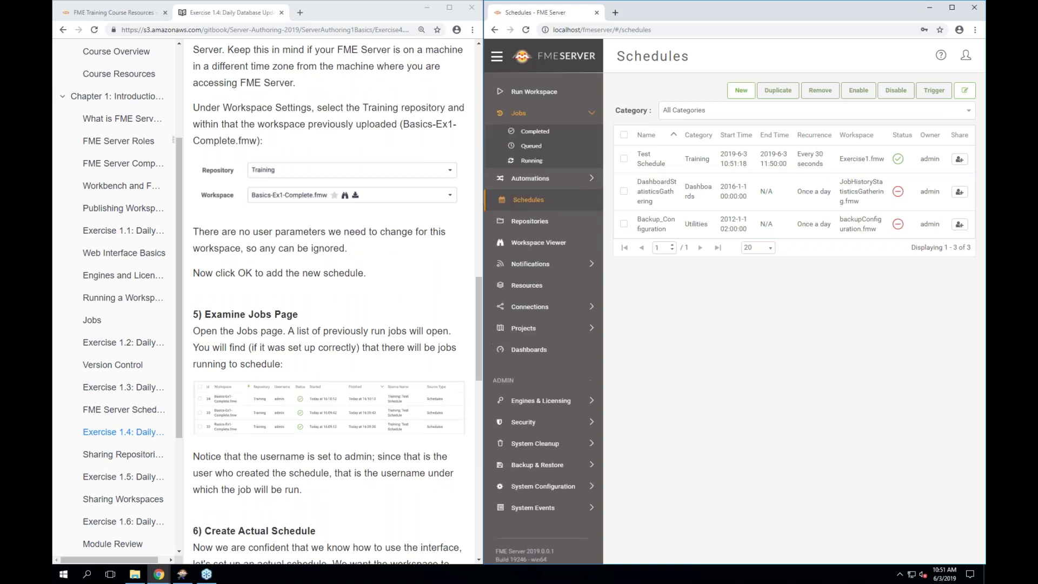
right_click(529, 133)
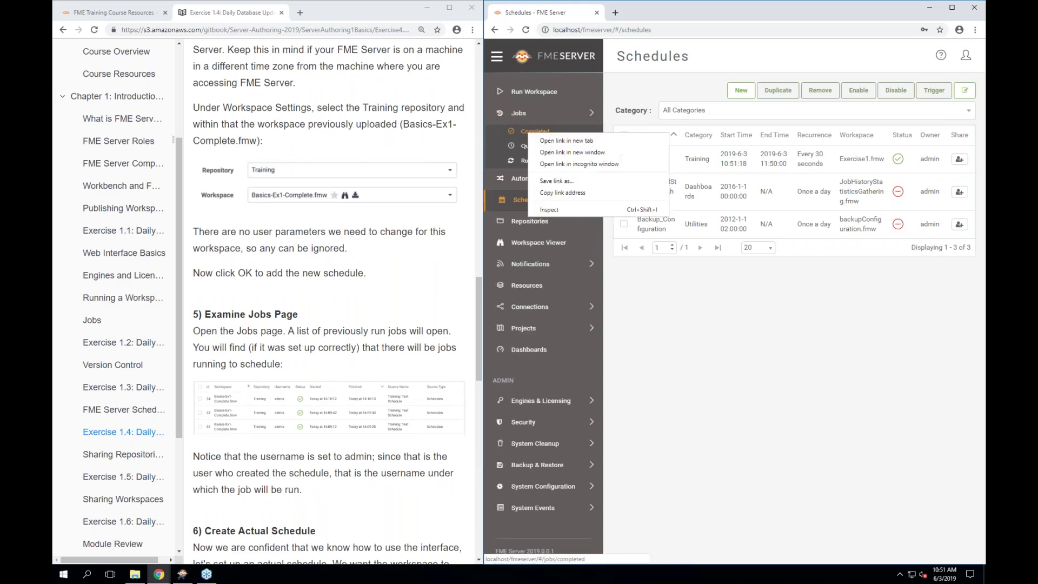
left_click(538, 141)
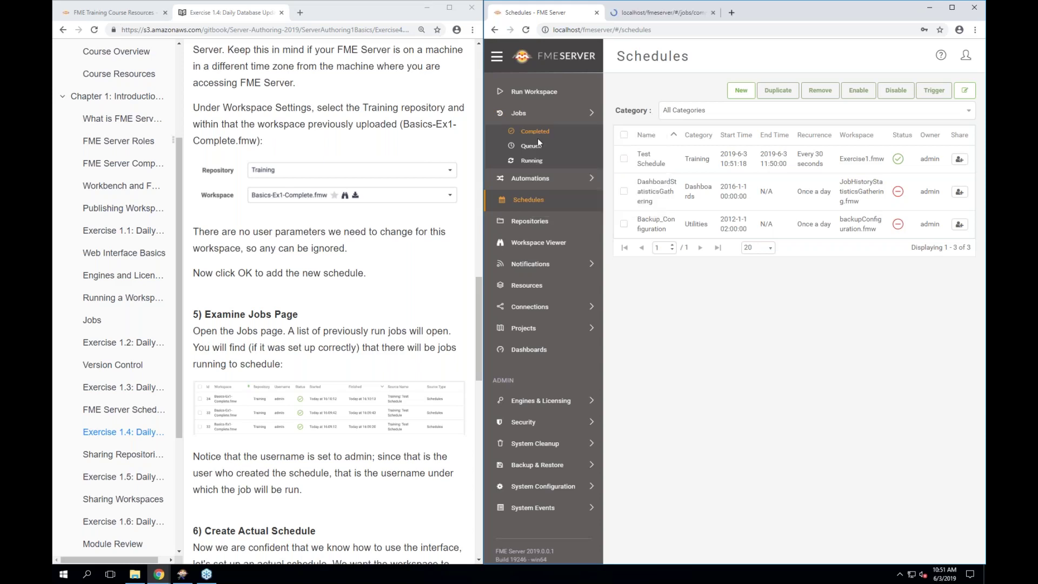
left_click(651, 18)
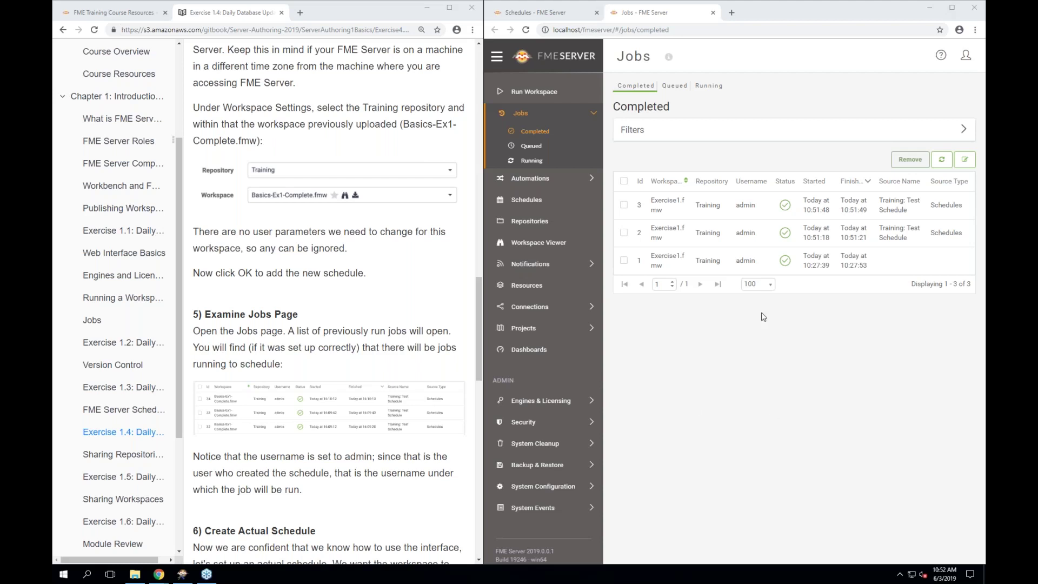
Refresh the Completed Jobs list and scroll through the four successful Exercise1.fmw runs
left_click(937, 167)
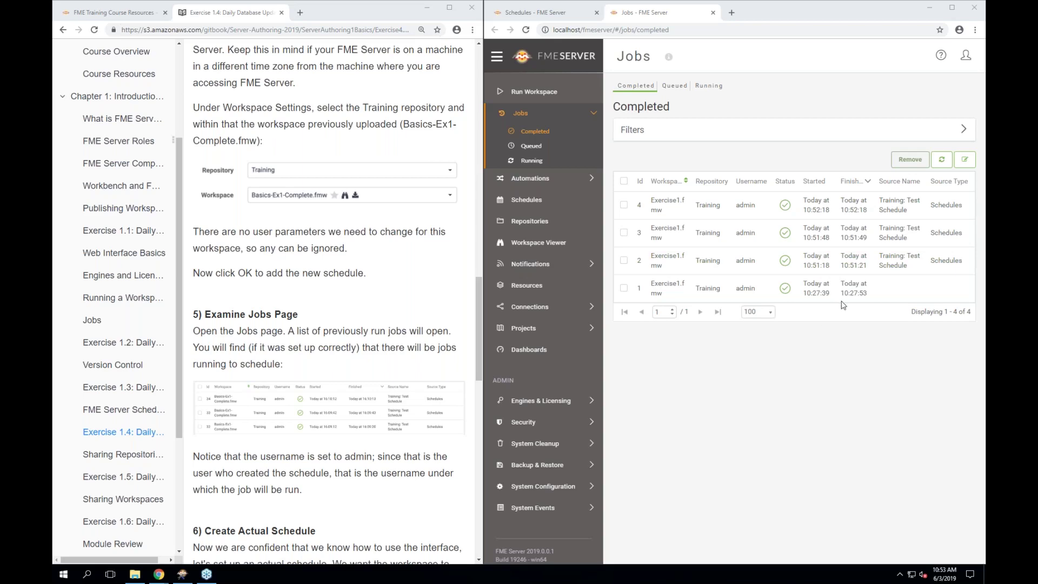
scroll(359, 470, "down", 4)
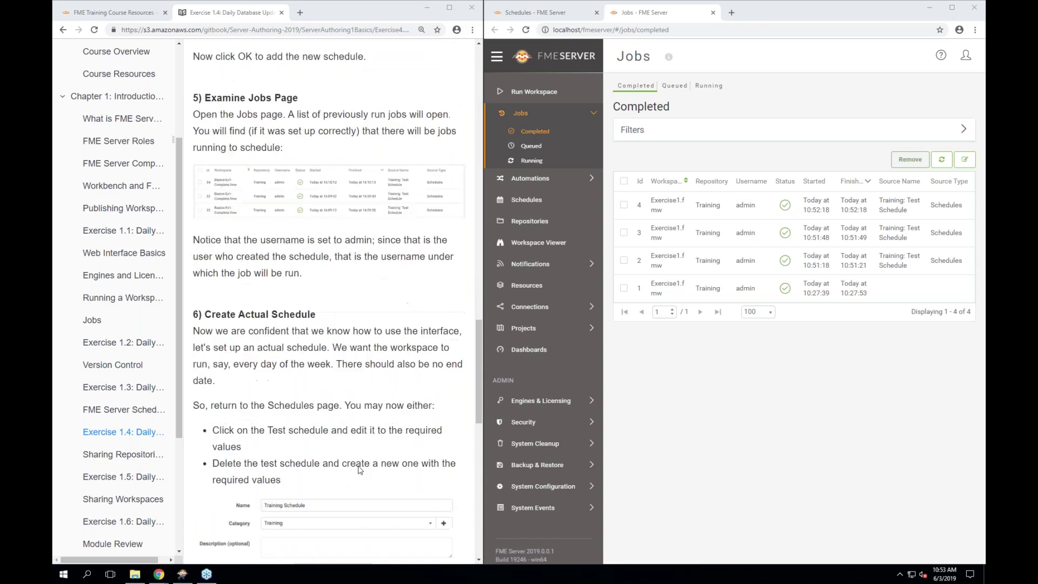
scroll(359, 470, "down", 1)
scroll(360, 470, "down", 1)
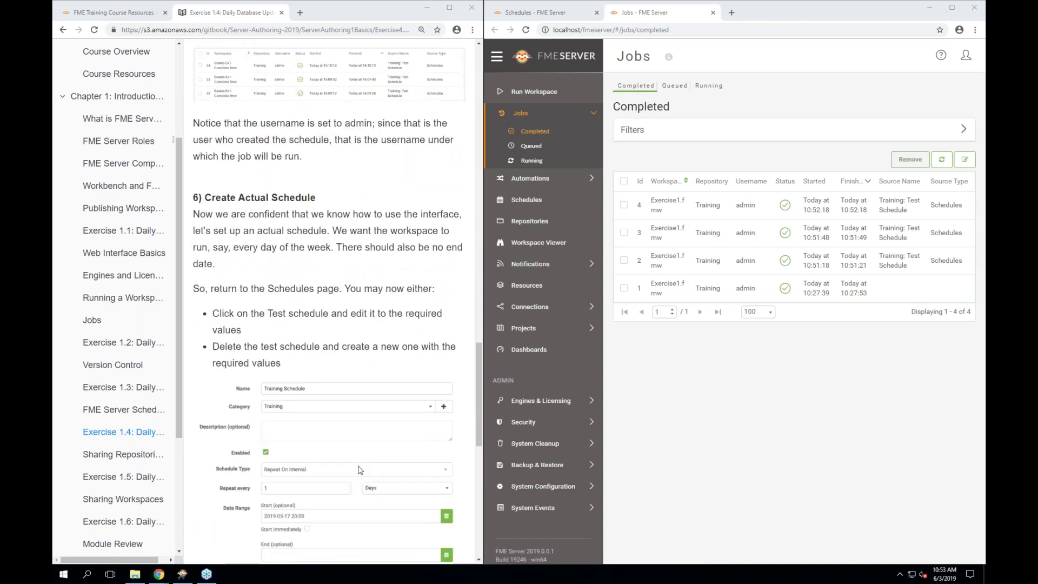
scroll(359, 470, "down", 1)
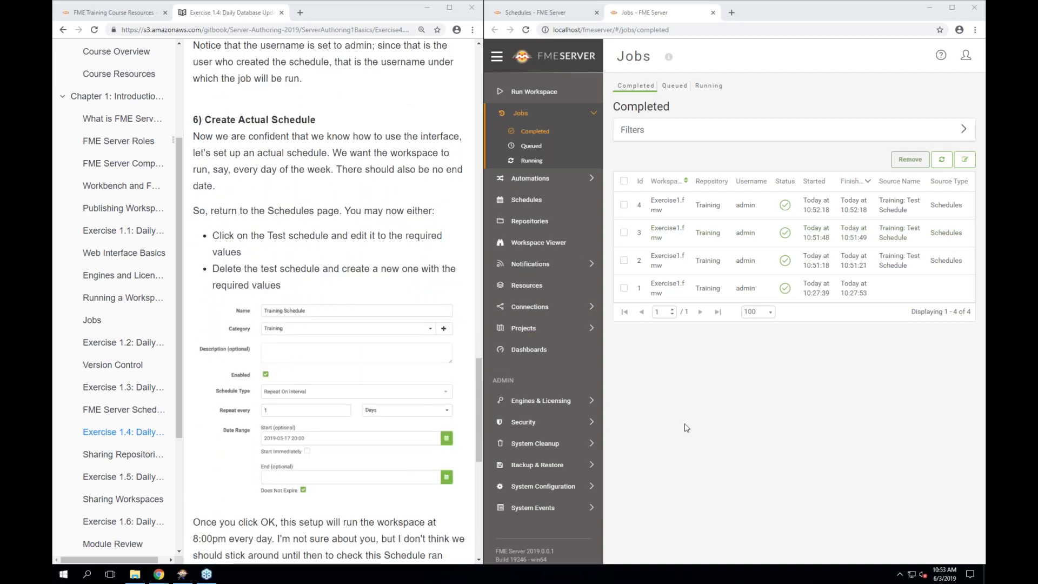
scroll(377, 427, "down", 1)
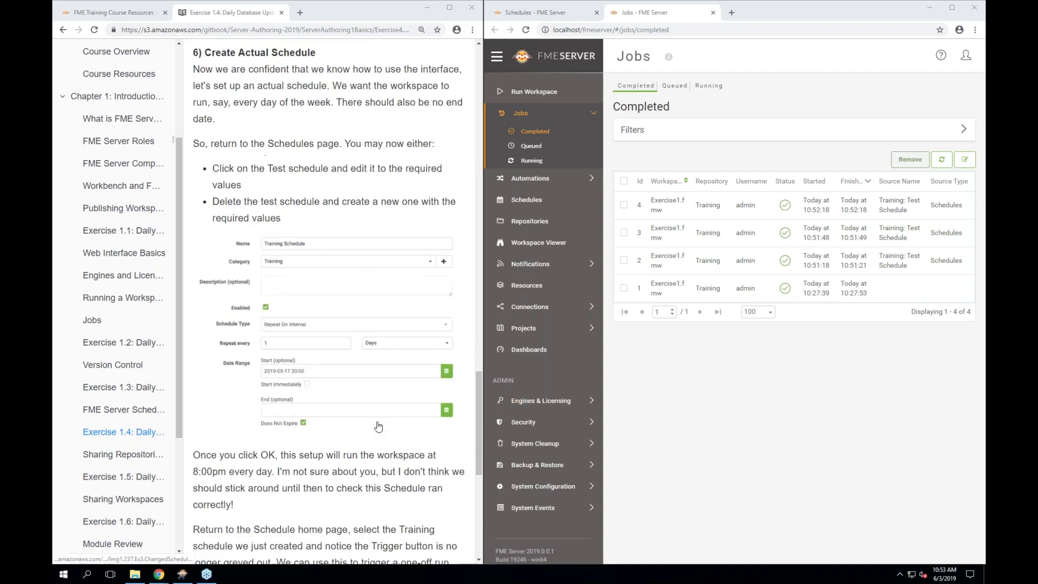
Select Test Schedule on the Schedules page and duplicate it
left_click(527, 201)
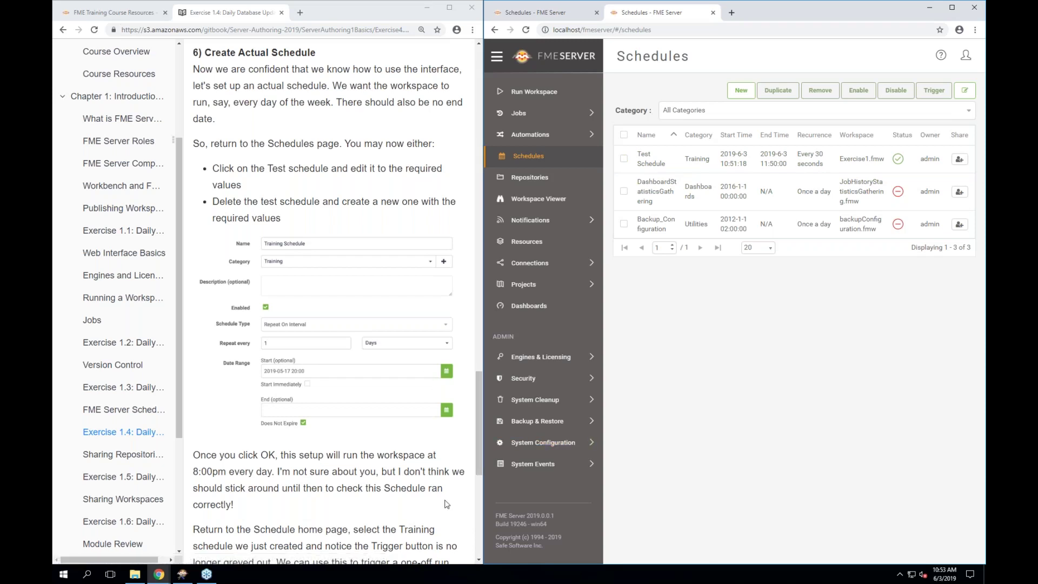
left_click(624, 159)
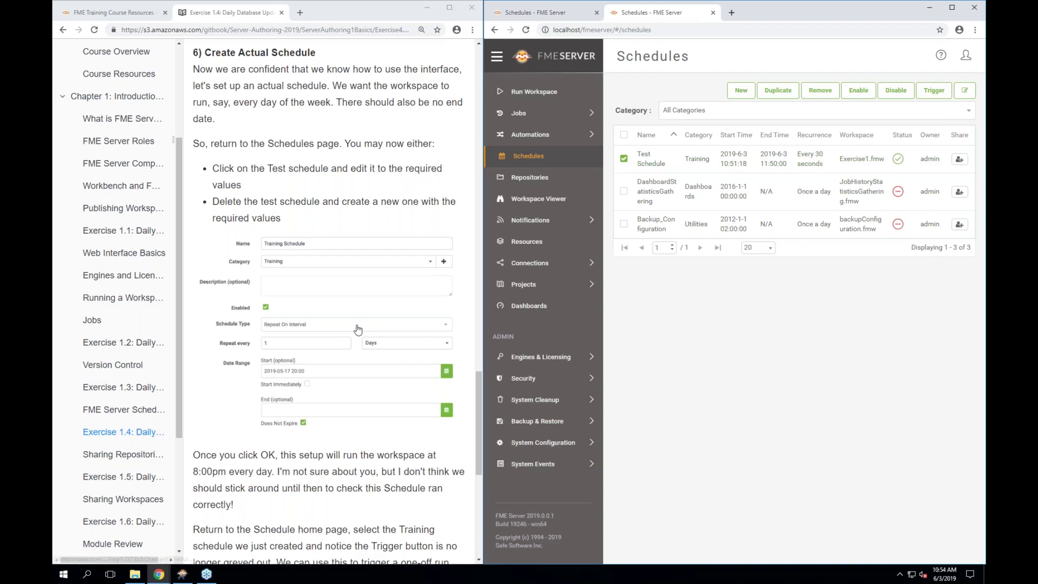
scroll(359, 329, "down", 3)
scroll(358, 327, "up", 2)
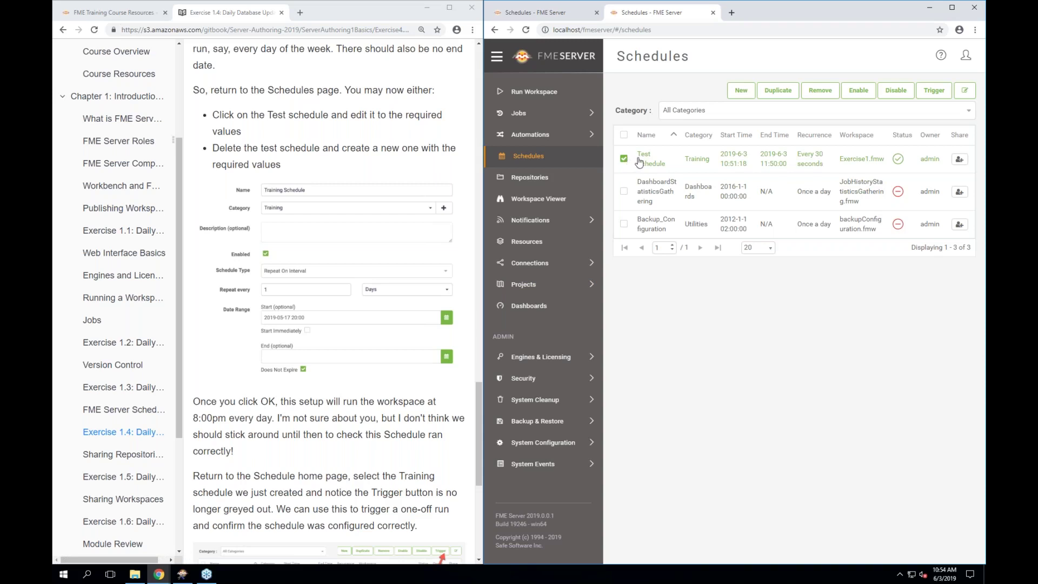
left_click(777, 91)
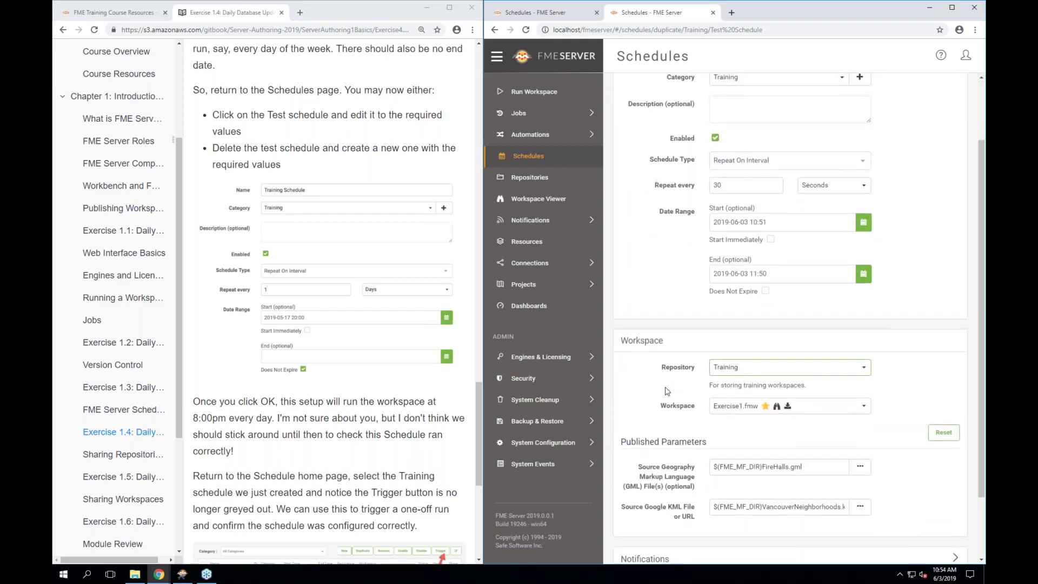
Name the copy 'Training Schedule' and set it to repeat every 1 Days
left_click(762, 136)
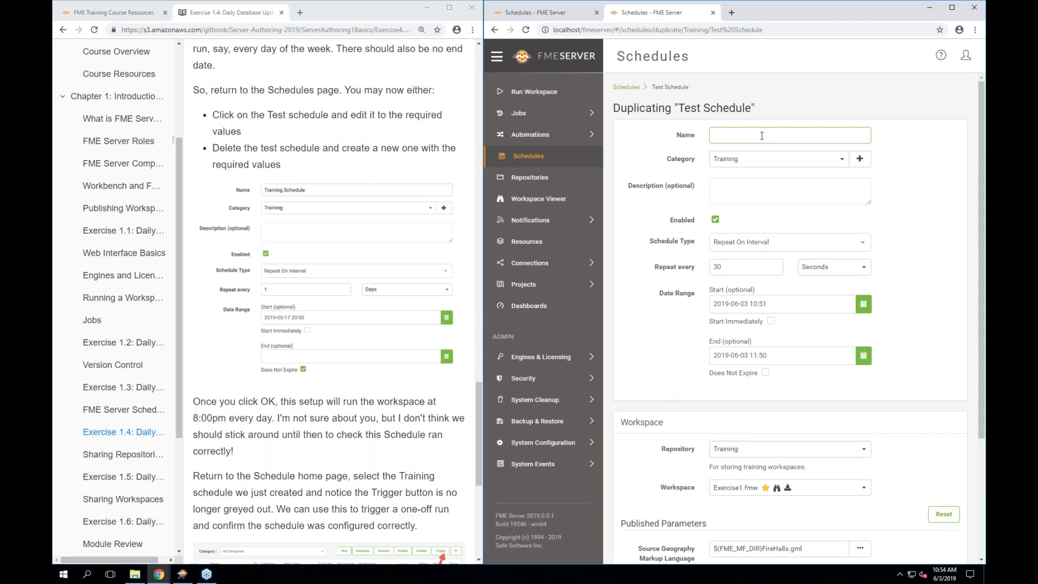
type("Training Schedule")
scroll(922, 330, "down", 1)
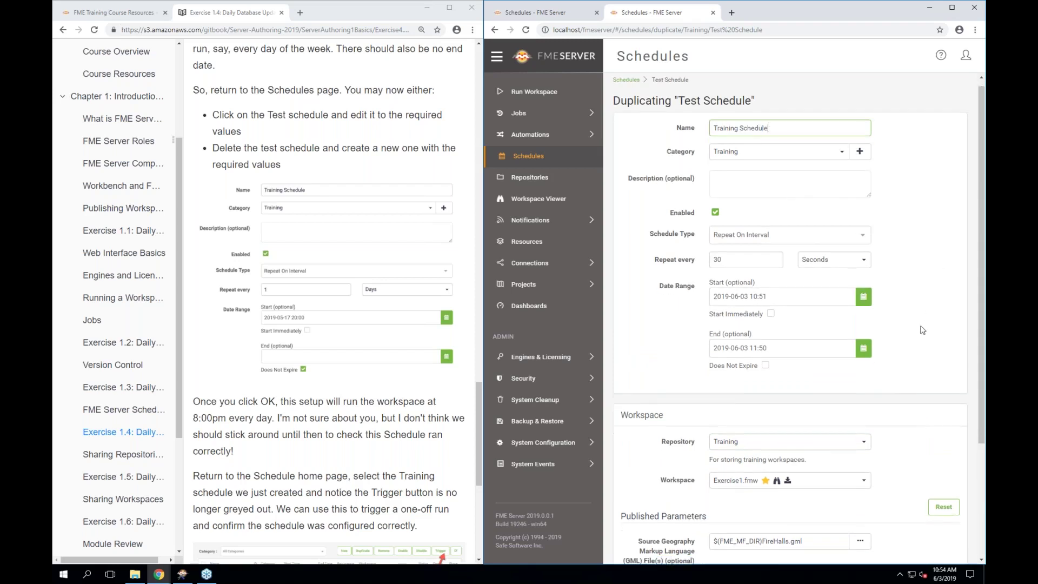
left_click(738, 248)
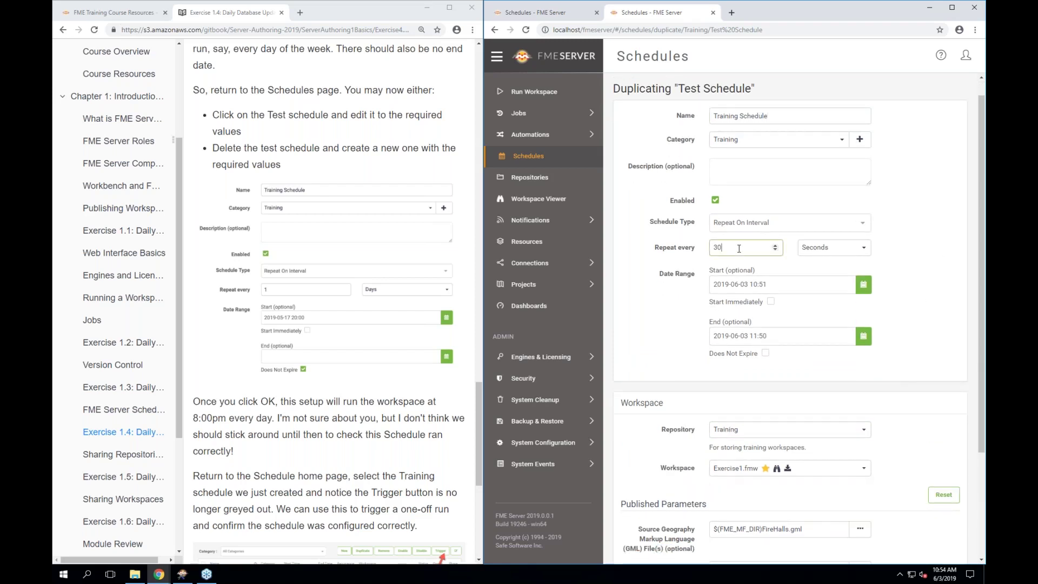
type("1")
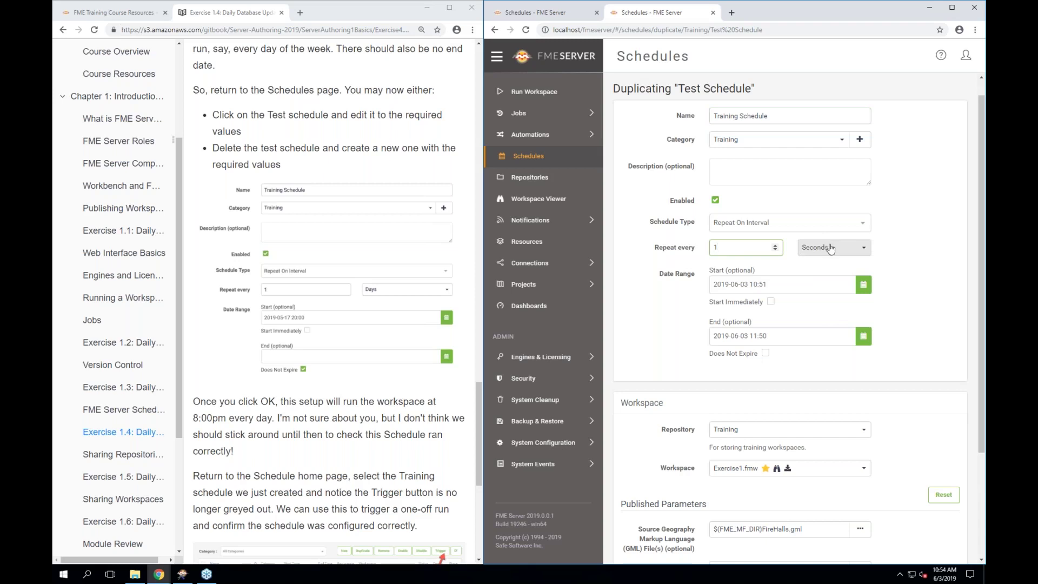
left_click(826, 248)
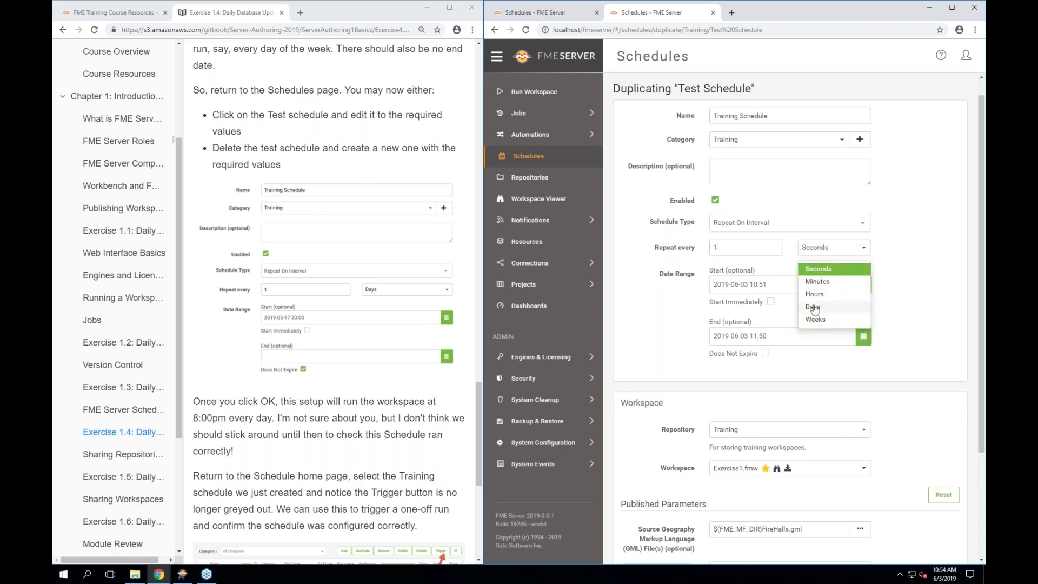
left_click(813, 307)
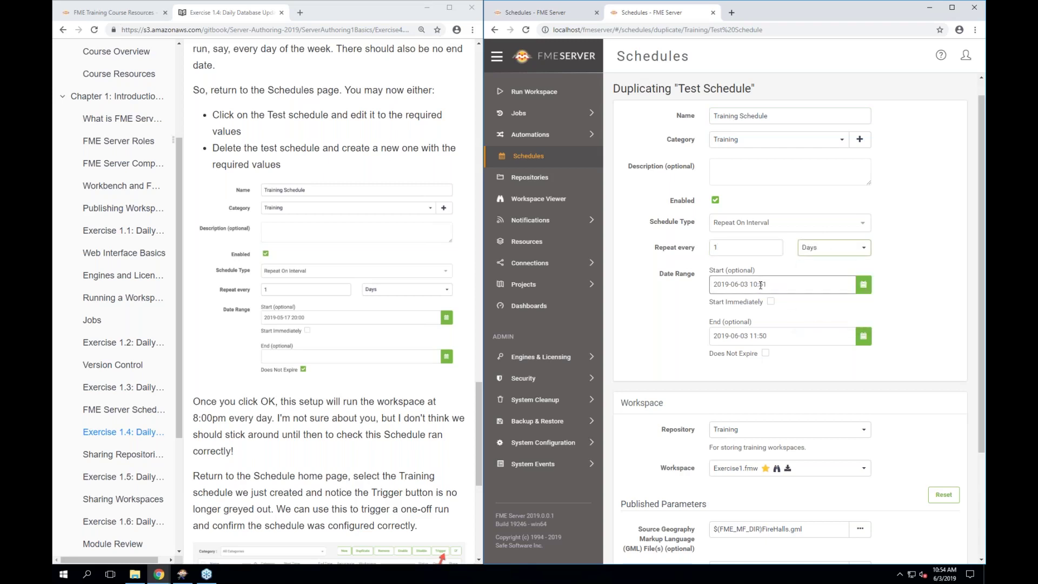
Set the schedule start to 2019-06-03 at 01:53
left_click(863, 285)
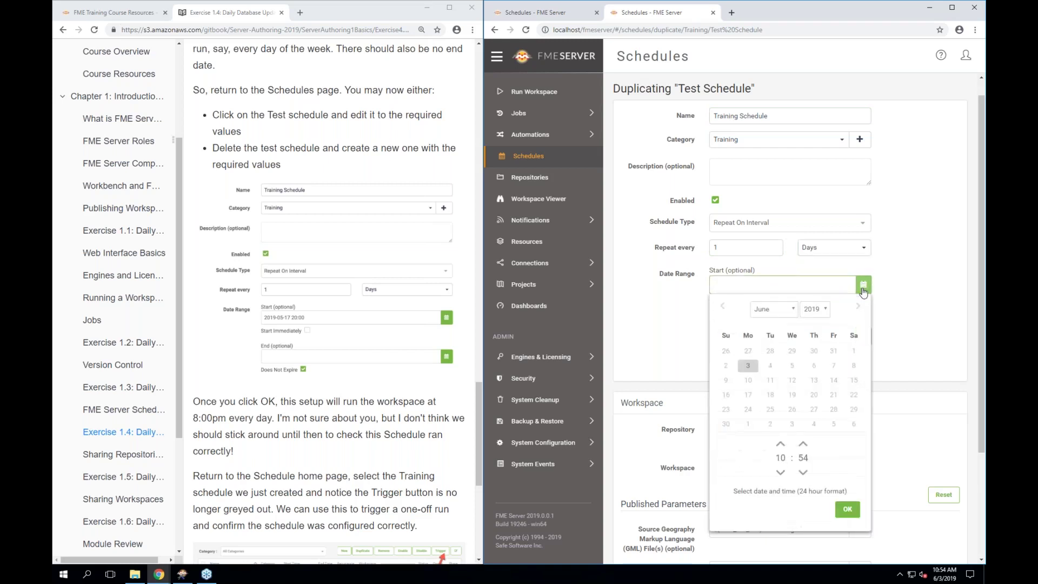
left_click(780, 473)
left_click(780, 444)
left_click(780, 444)
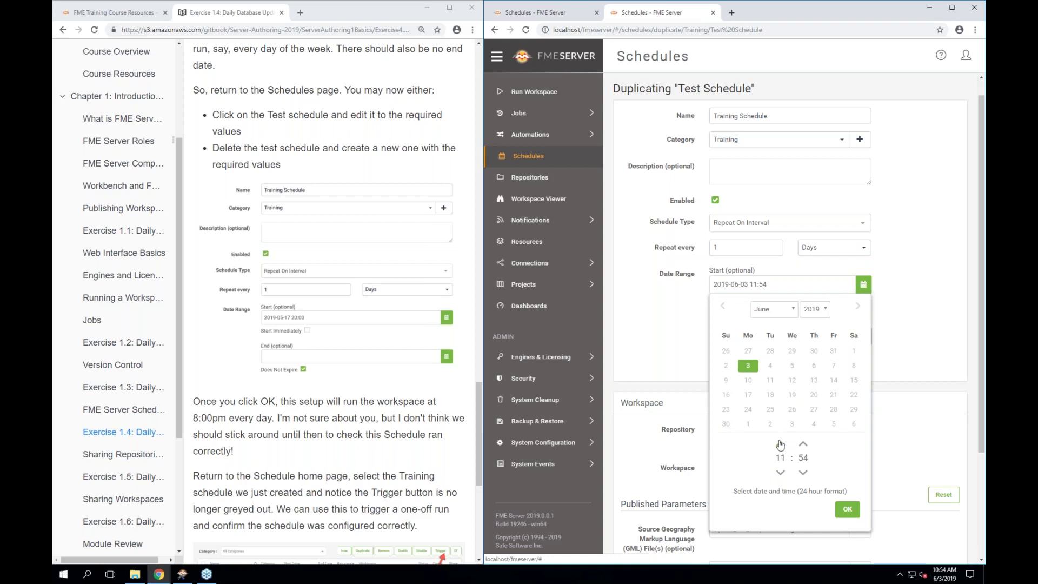
left_click(781, 473)
left_click(780, 474)
left_click(781, 474)
left_click(780, 474)
left_click(780, 444)
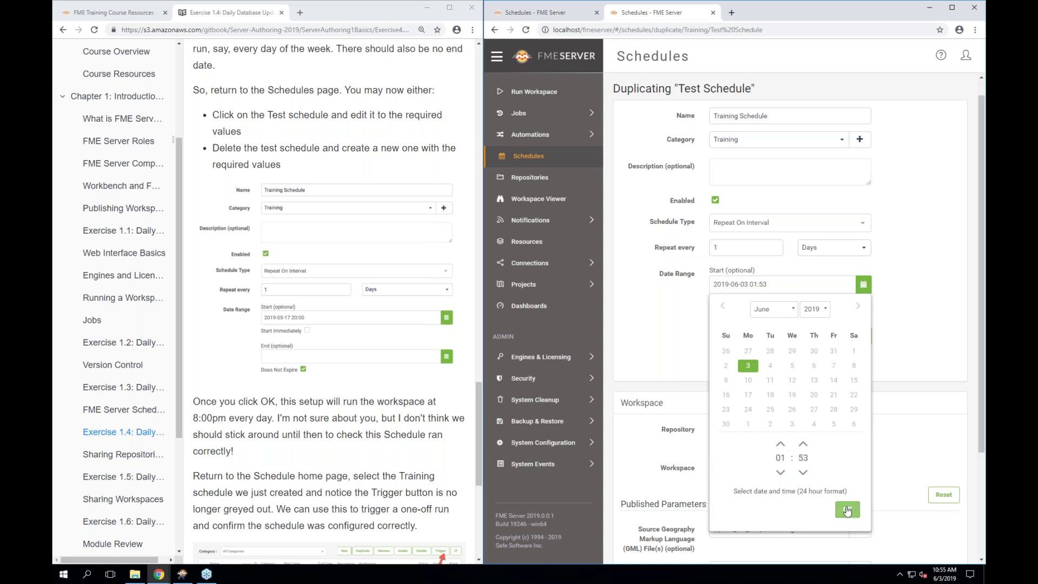
left_click(847, 510)
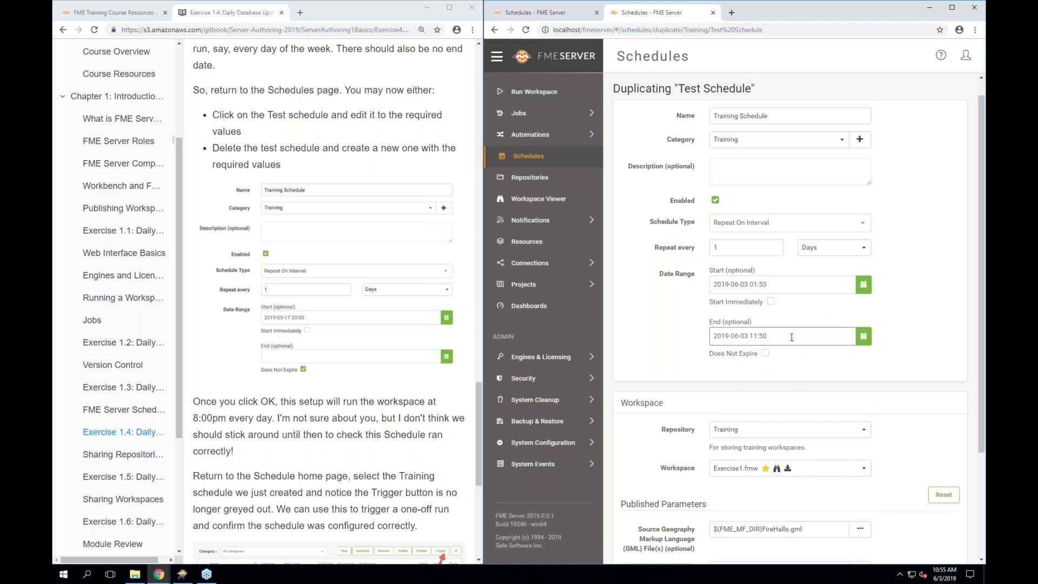
Mark the schedule as Does Not Expire and save it
left_click(763, 356)
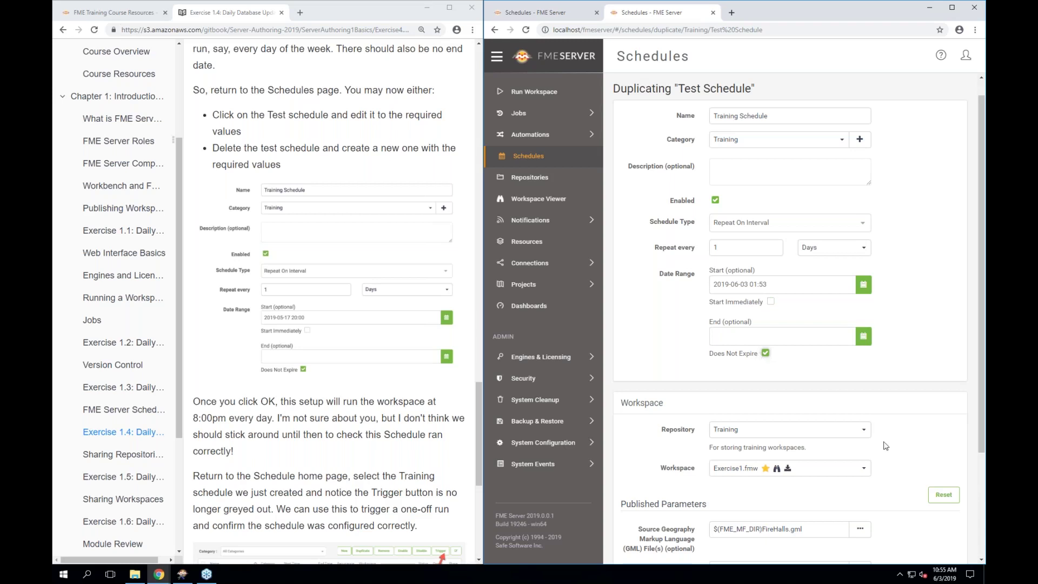
scroll(885, 445, "down", 3)
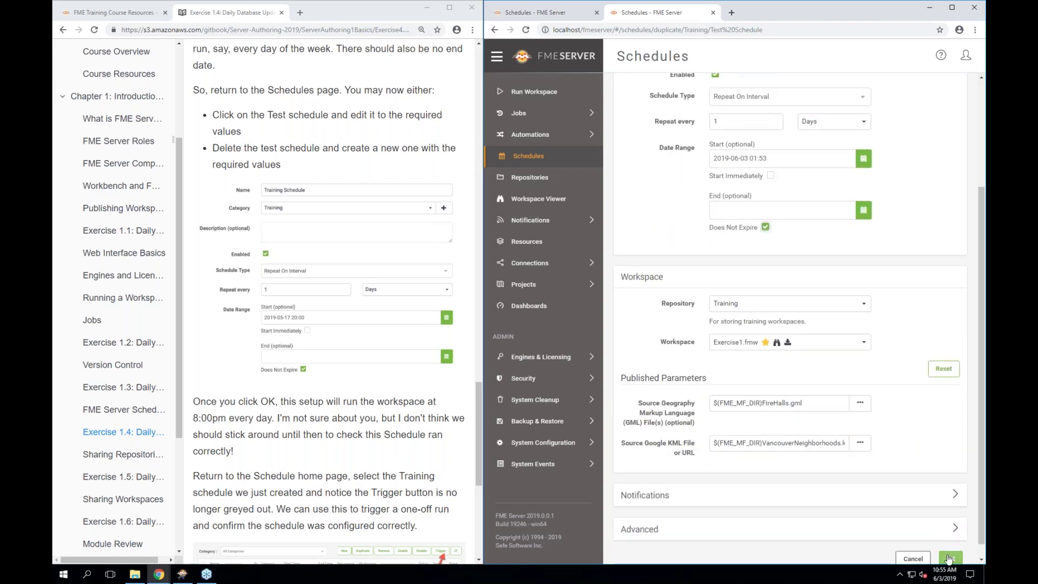
left_click(950, 558)
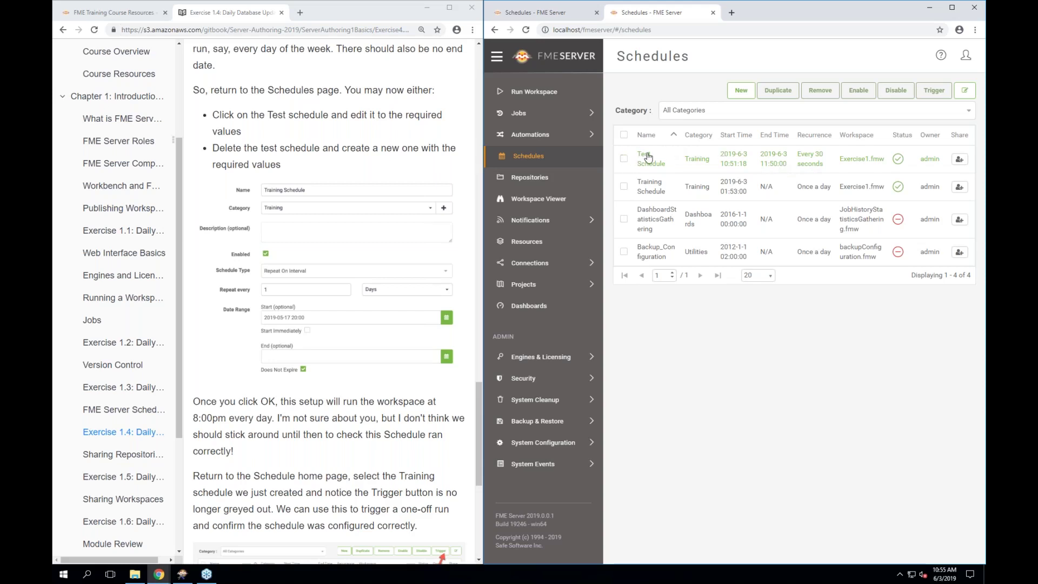
Disable Test Schedule, leaving Training Schedule as the only enabled one
left_click(624, 159)
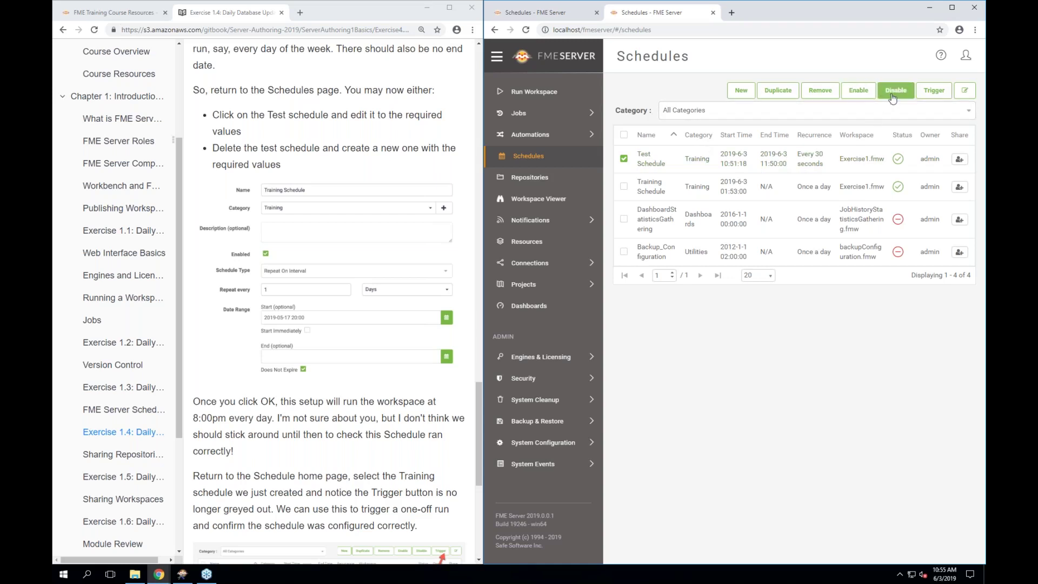
left_click(894, 91)
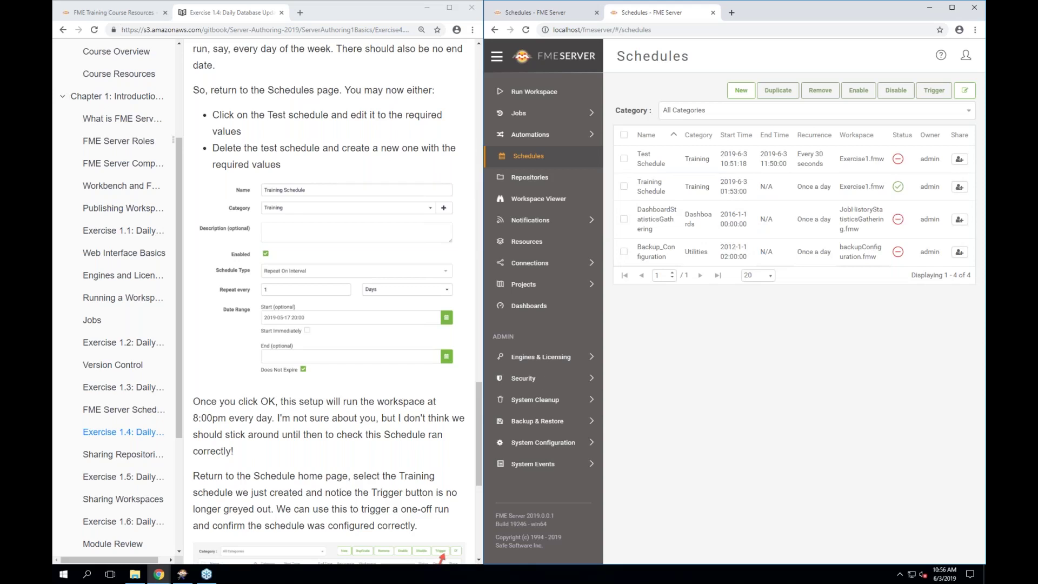
scroll(329, 303, "down", 6)
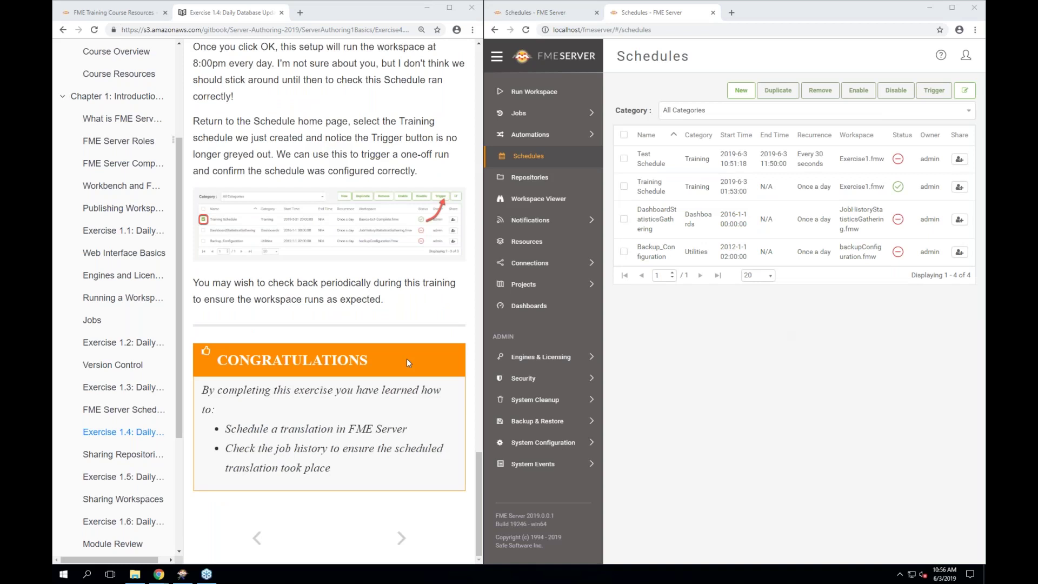
Go to the Sharing Repositories lesson and read down to its Sharing Options screenshot
left_click(133, 455)
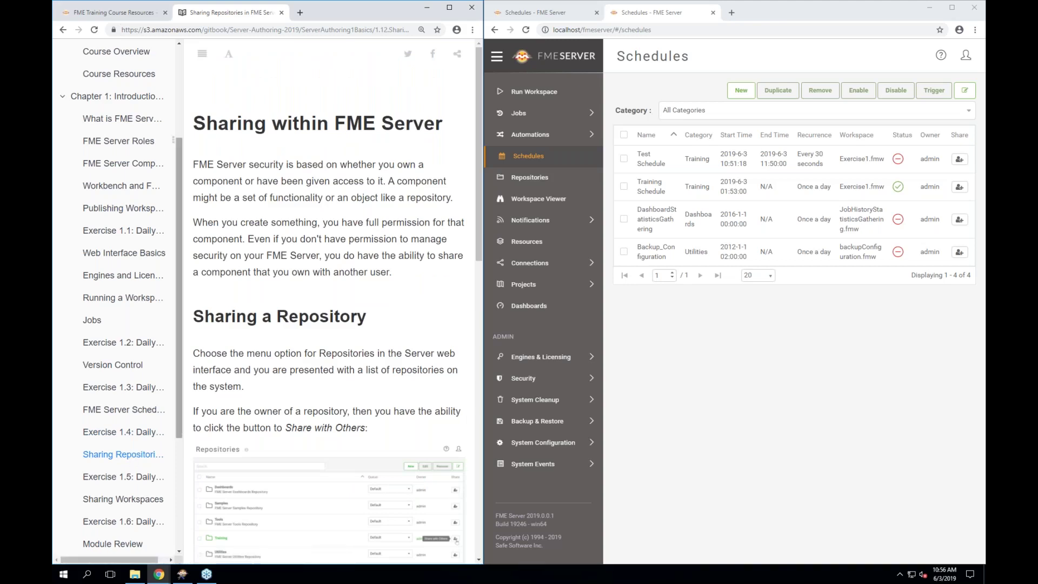
left_click_drag(177, 424, 176, 464)
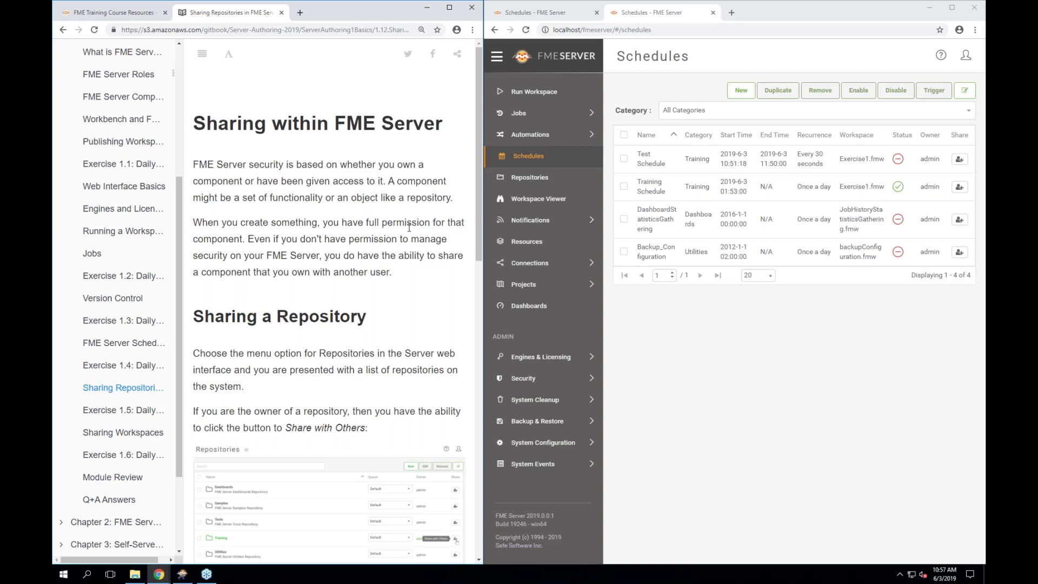
scroll(410, 228, "down", 2)
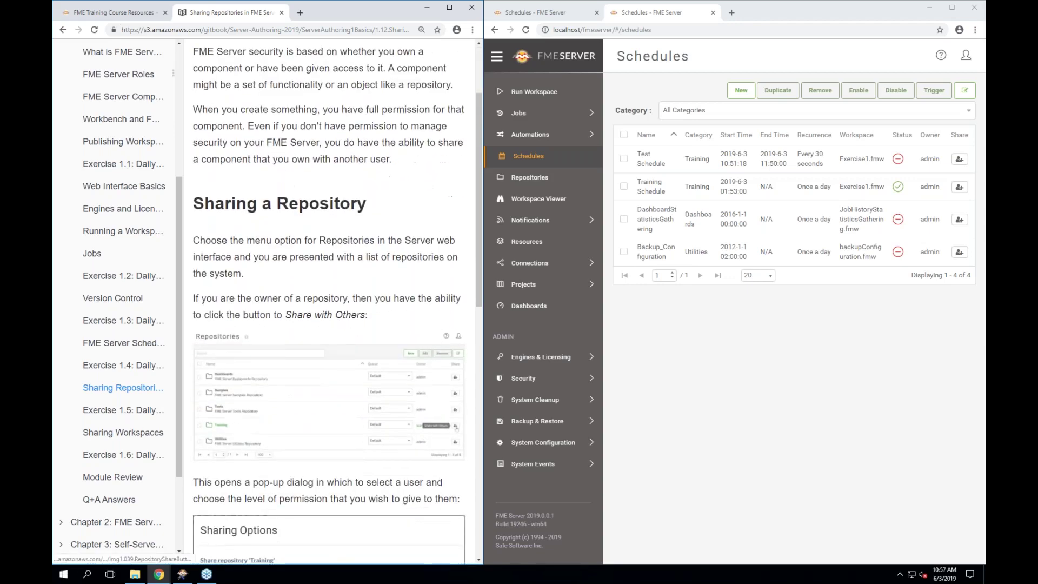
scroll(332, 303, "down", 2)
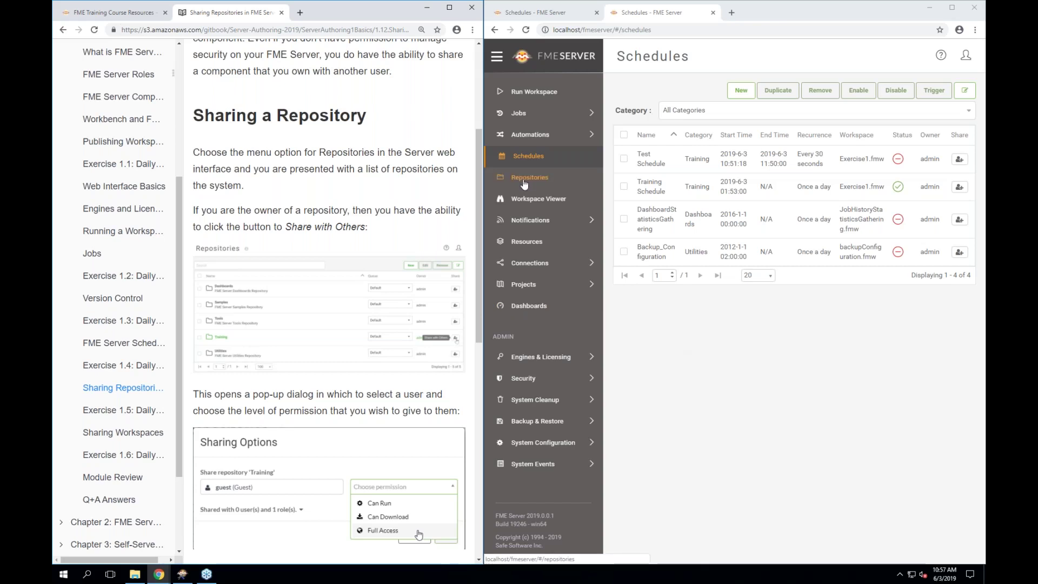
Show the Repositories page listing Dashboards, Samples, Tools, Training and Utilities
left_click(524, 183)
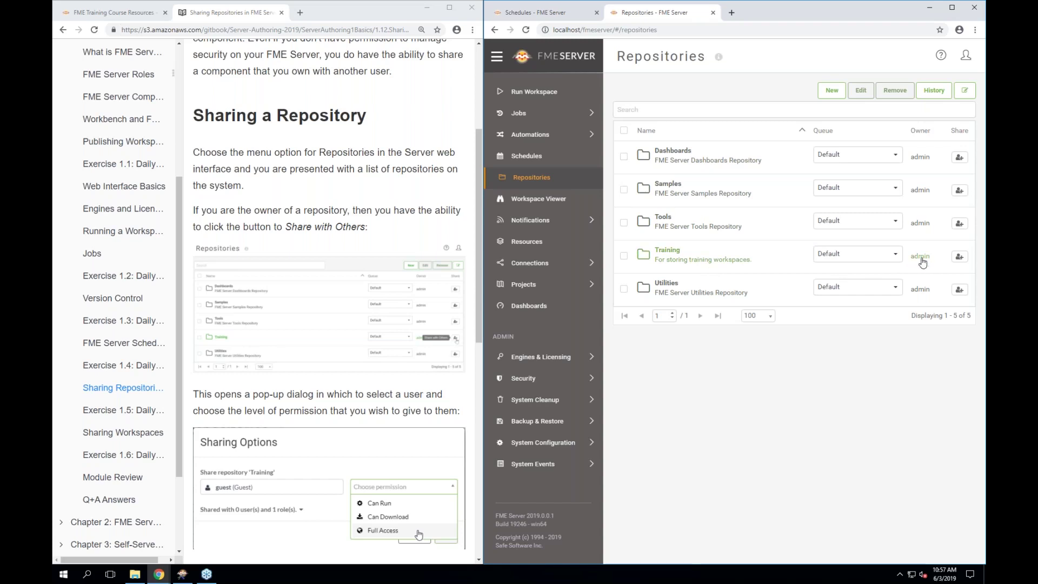
Bring up Sharing Options for the Training repository and list available users like fmeuser
left_click(960, 259)
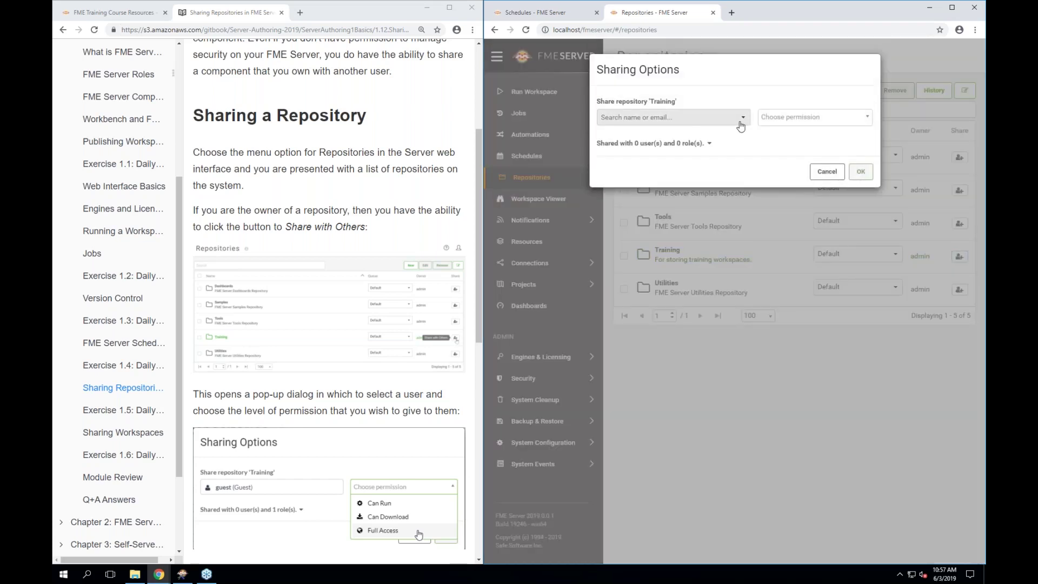
left_click(740, 125)
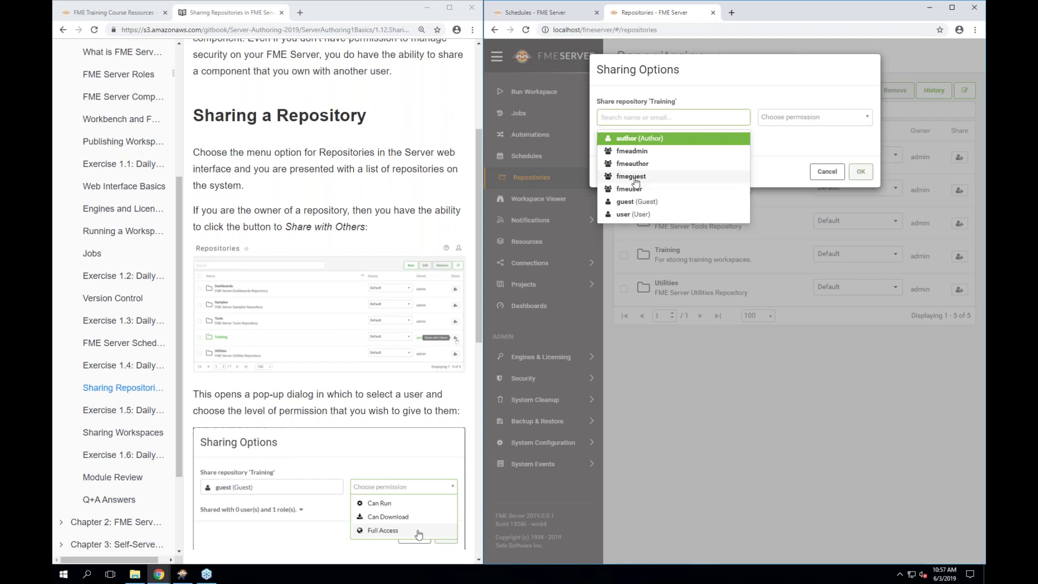
left_click(628, 191)
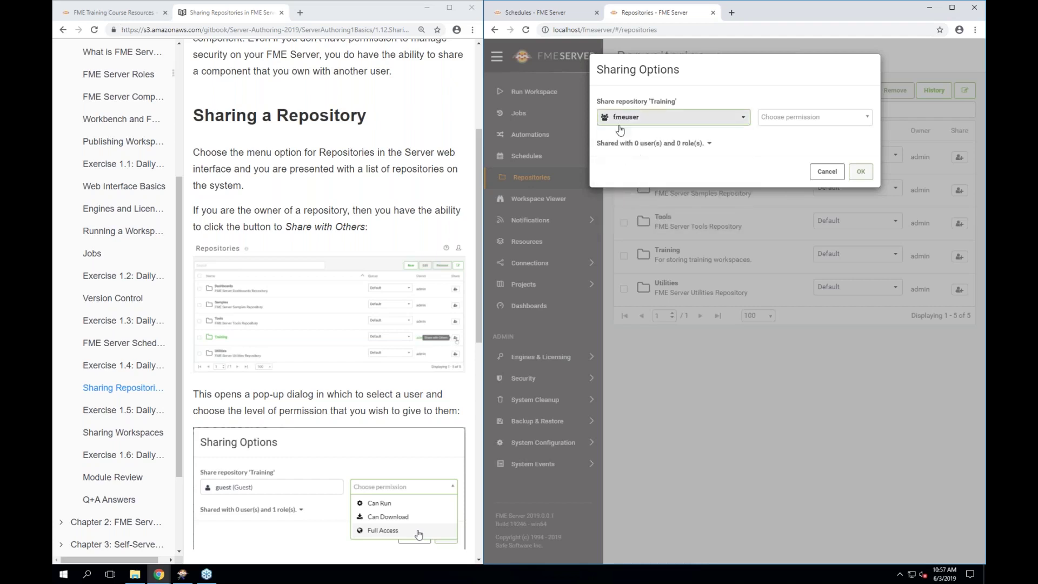
left_click(618, 124)
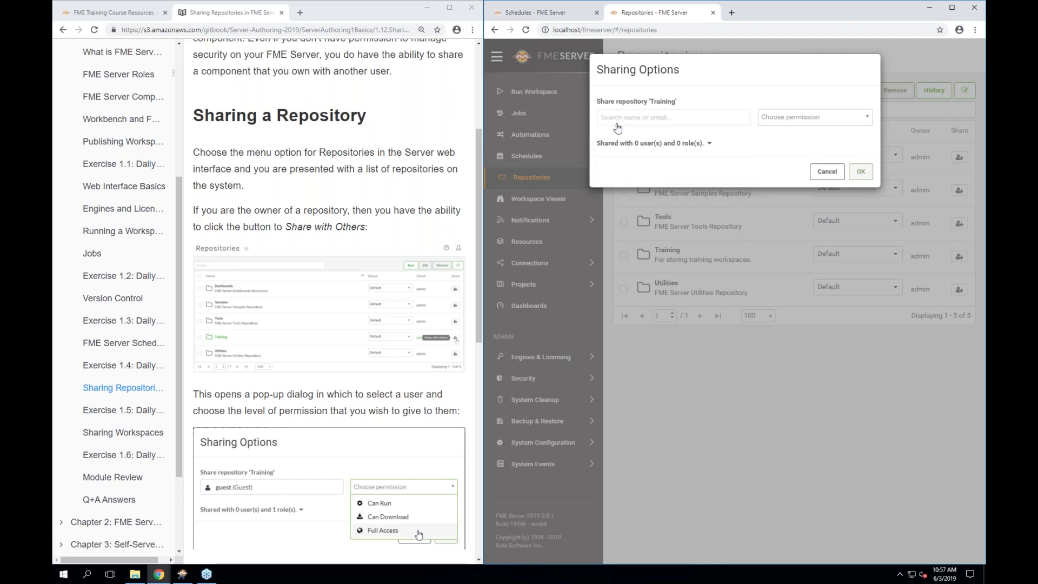